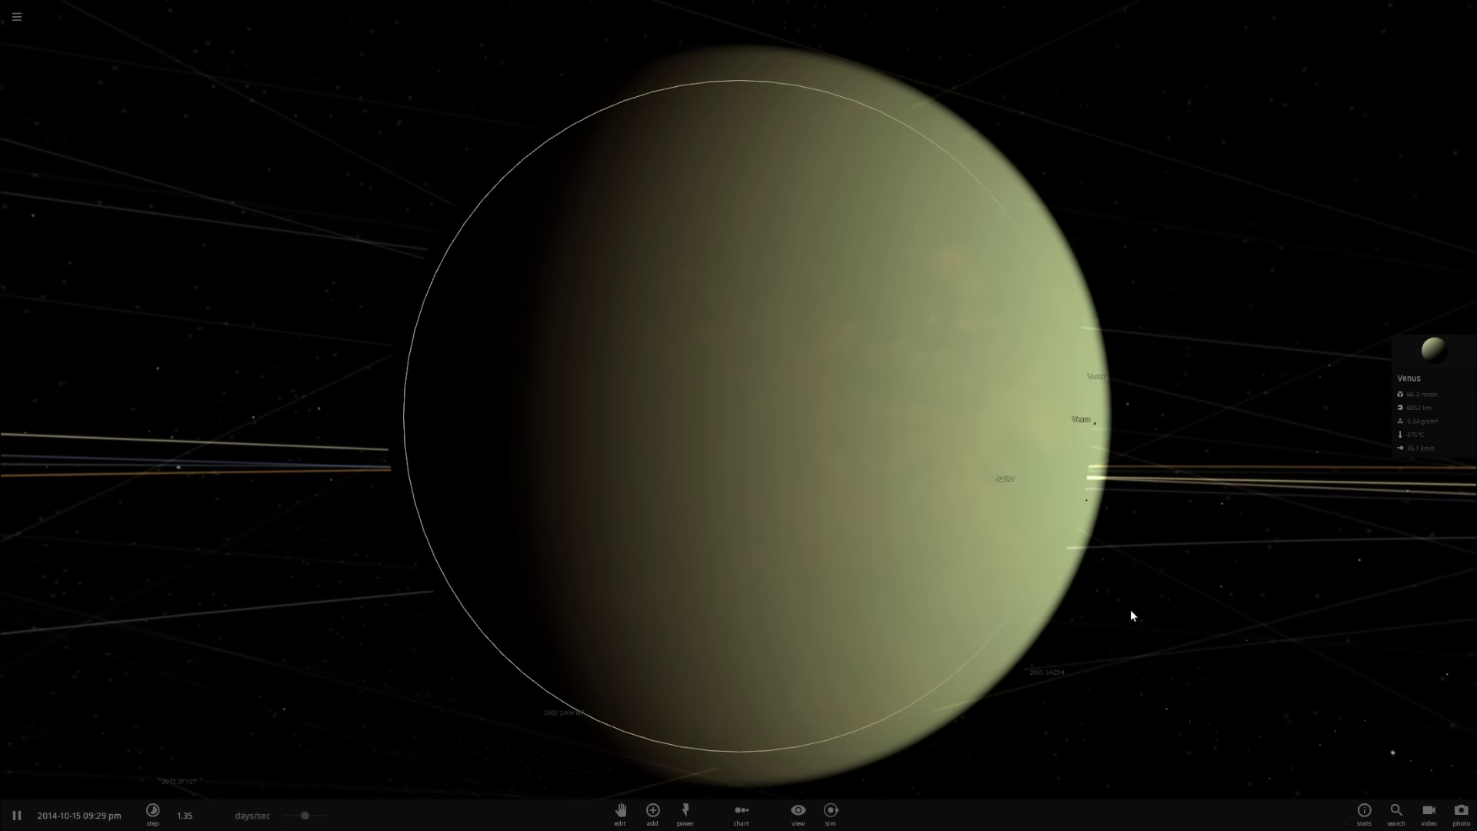
- Examine Venus and its clouds up close from several angles
scroll(1129, 609, "down", 3)
left_click_drag(1126, 597, 804, 596)
scroll(933, 511, "up", 5)
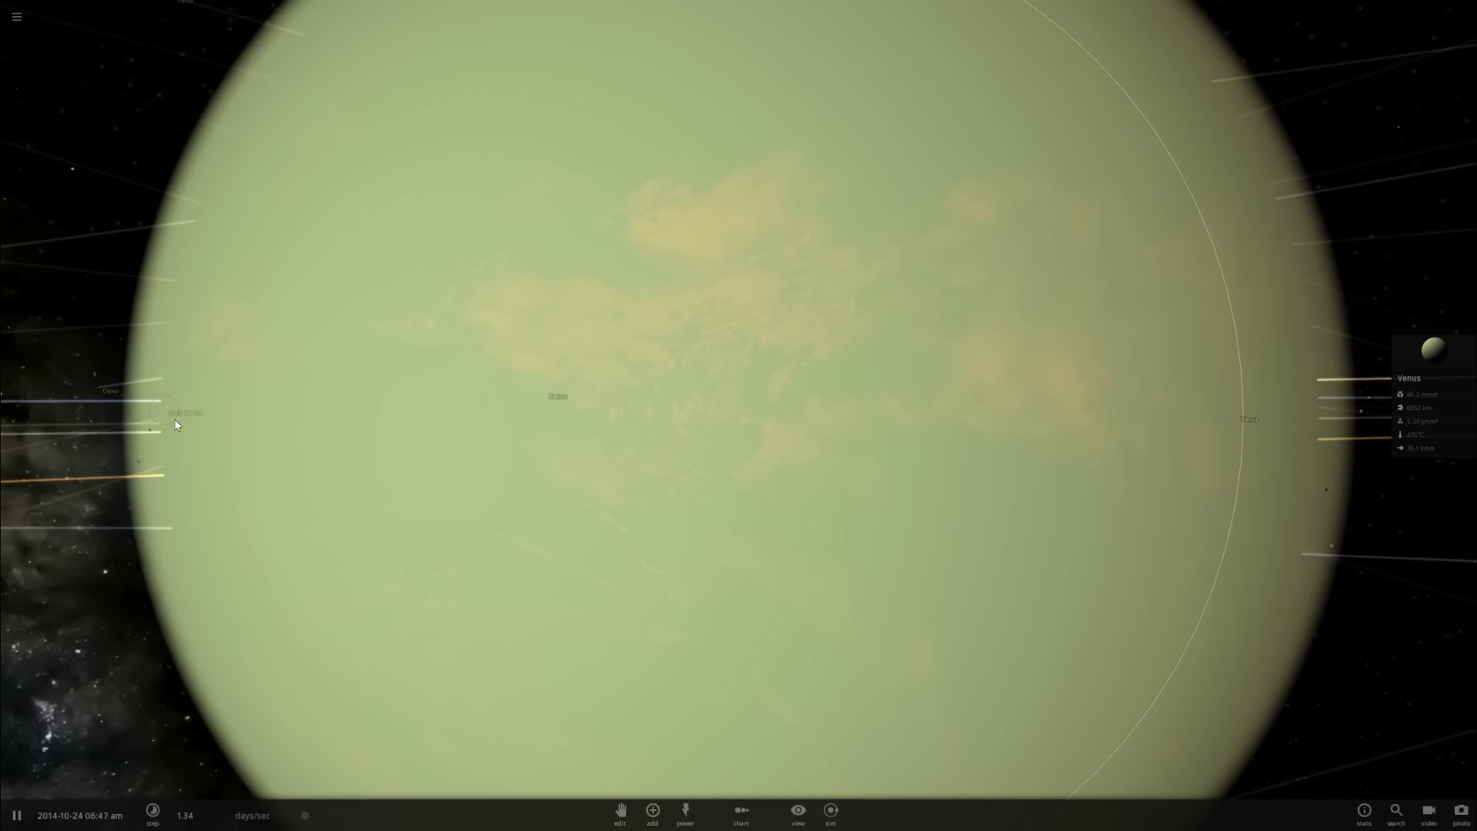
scroll(208, 442, "down", 5)
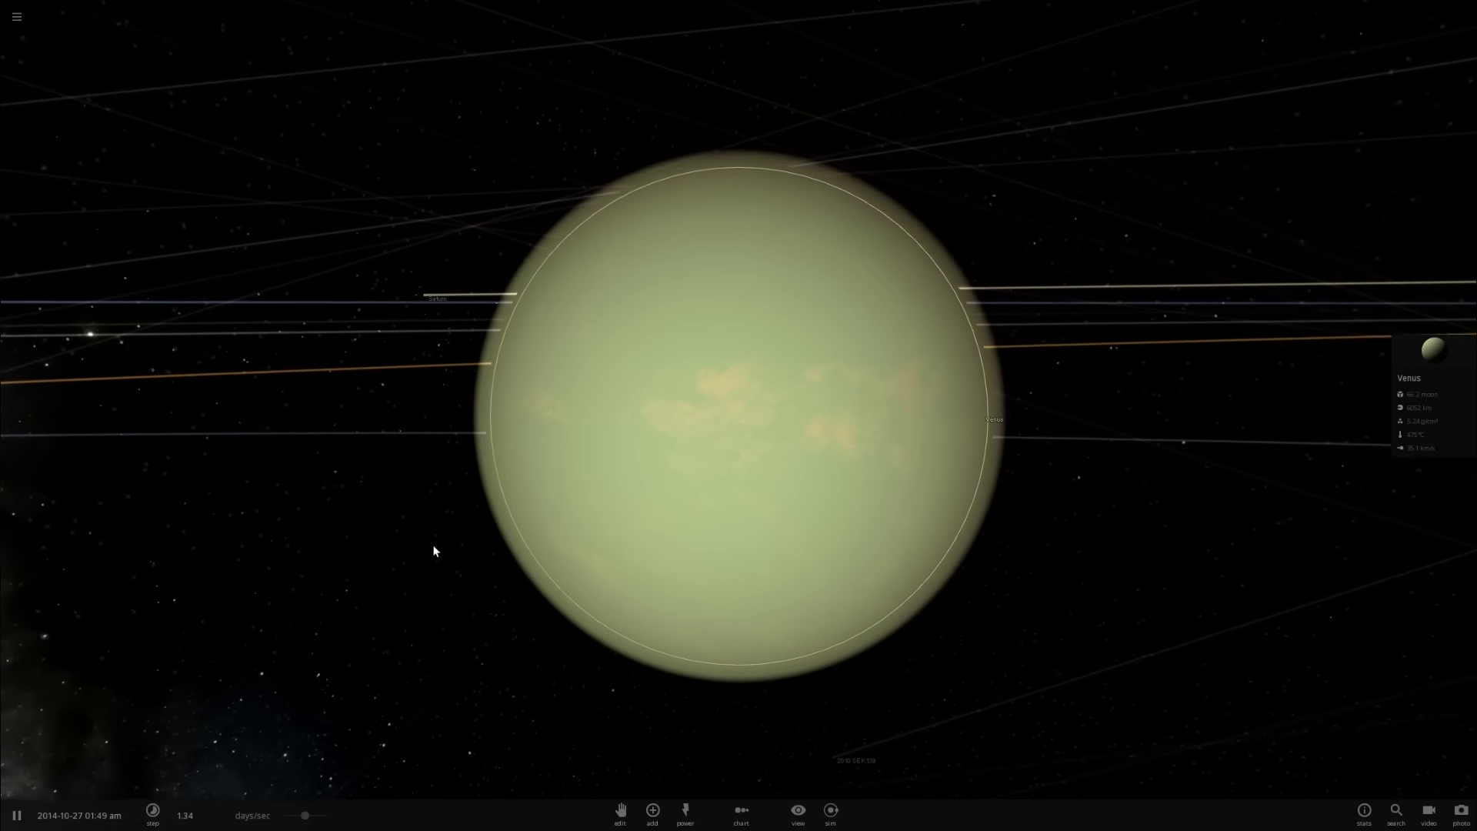
left_click_drag(434, 545, 472, 594)
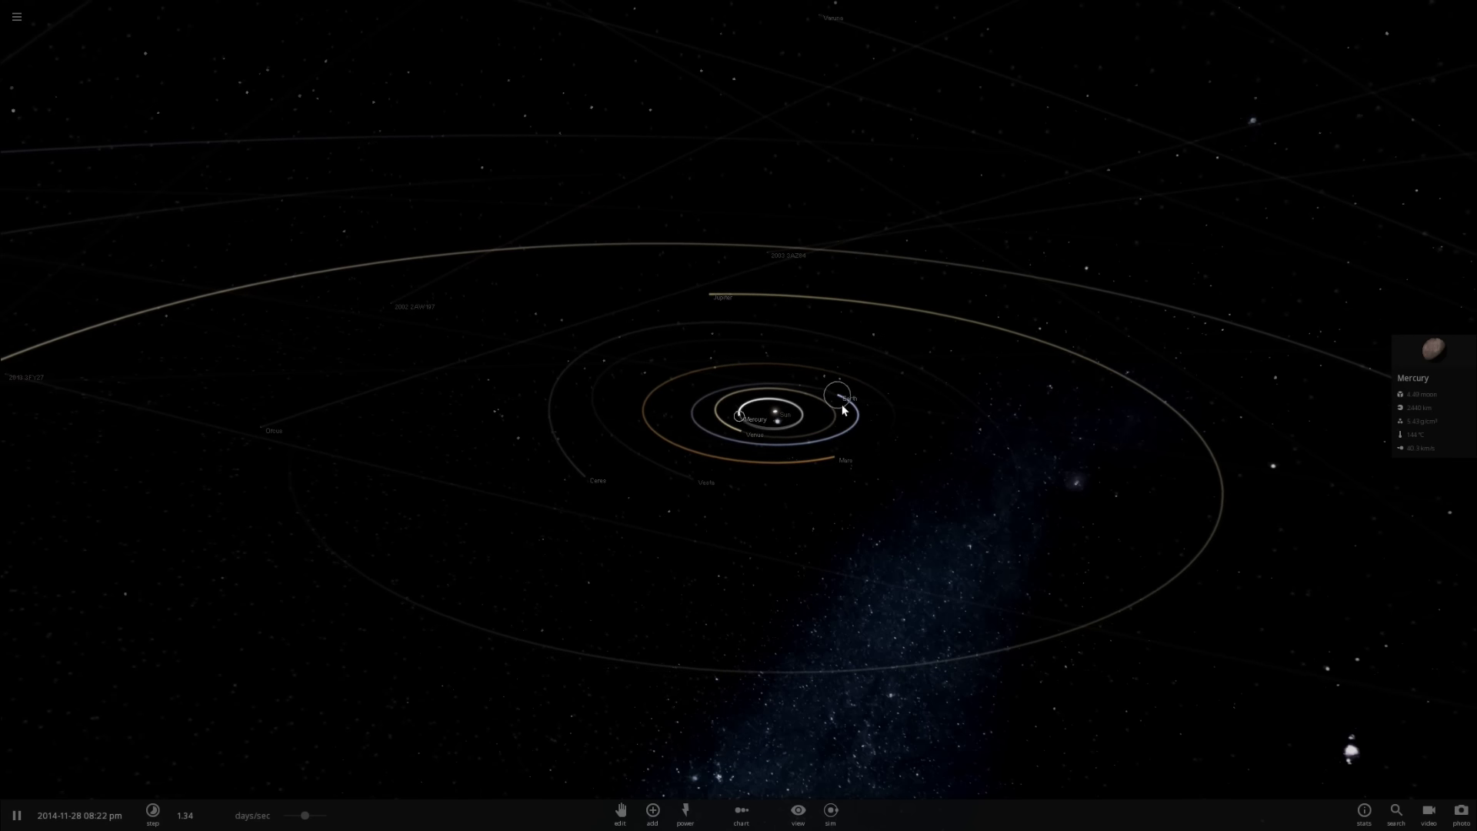
- Survey the planets' orbits around the Sun, then focus on Jupiter and look at its position along its orbit
left_click_drag(841, 405, 779, 488)
scroll(779, 487, "down", 3)
scroll(369, 378, "down", 3)
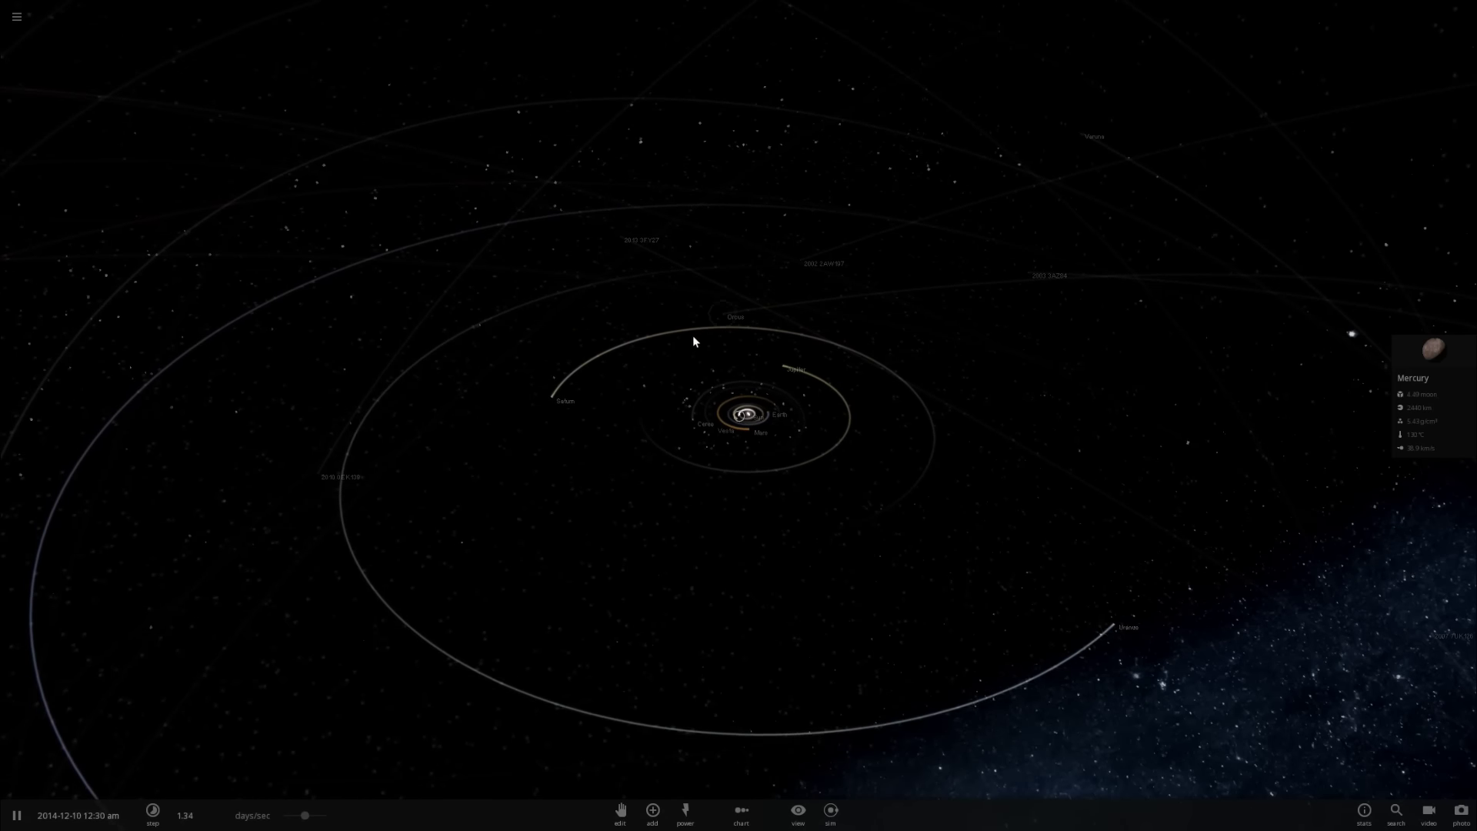
scroll(770, 406, "up", 2)
left_click(801, 341)
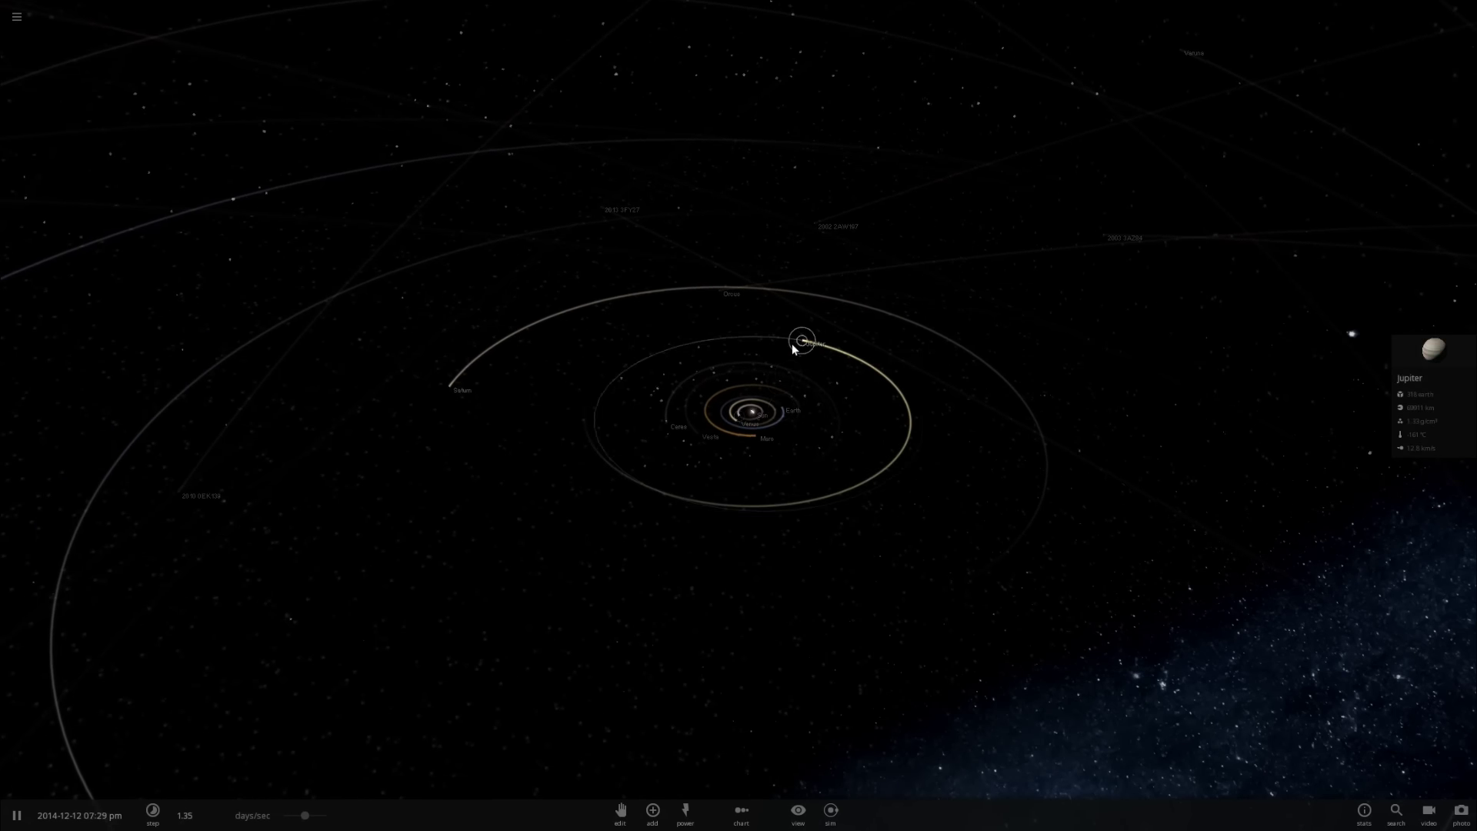
double_click(801, 342)
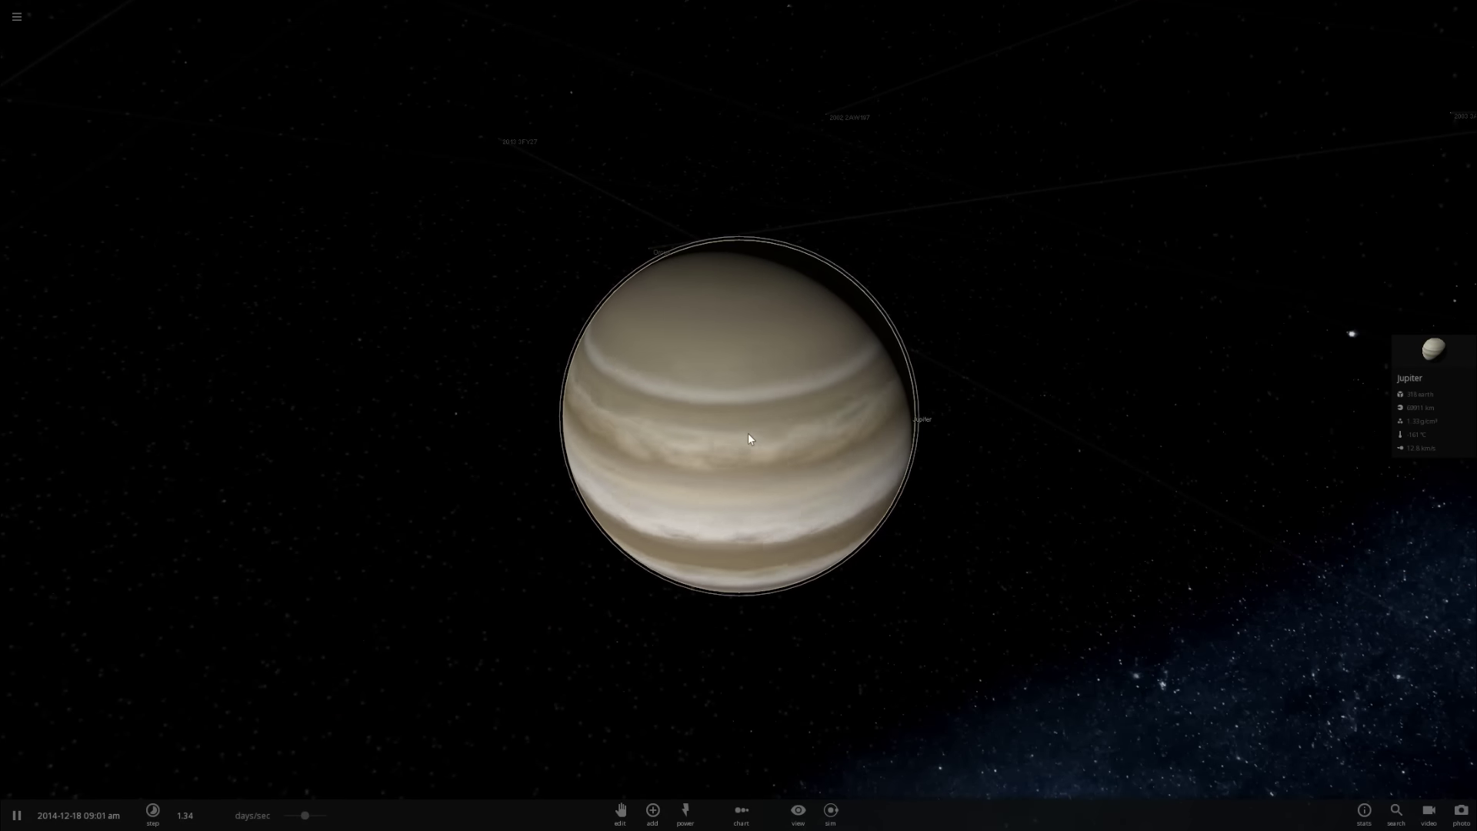
scroll(748, 432, "down", 3)
scroll(751, 452, "down", 5)
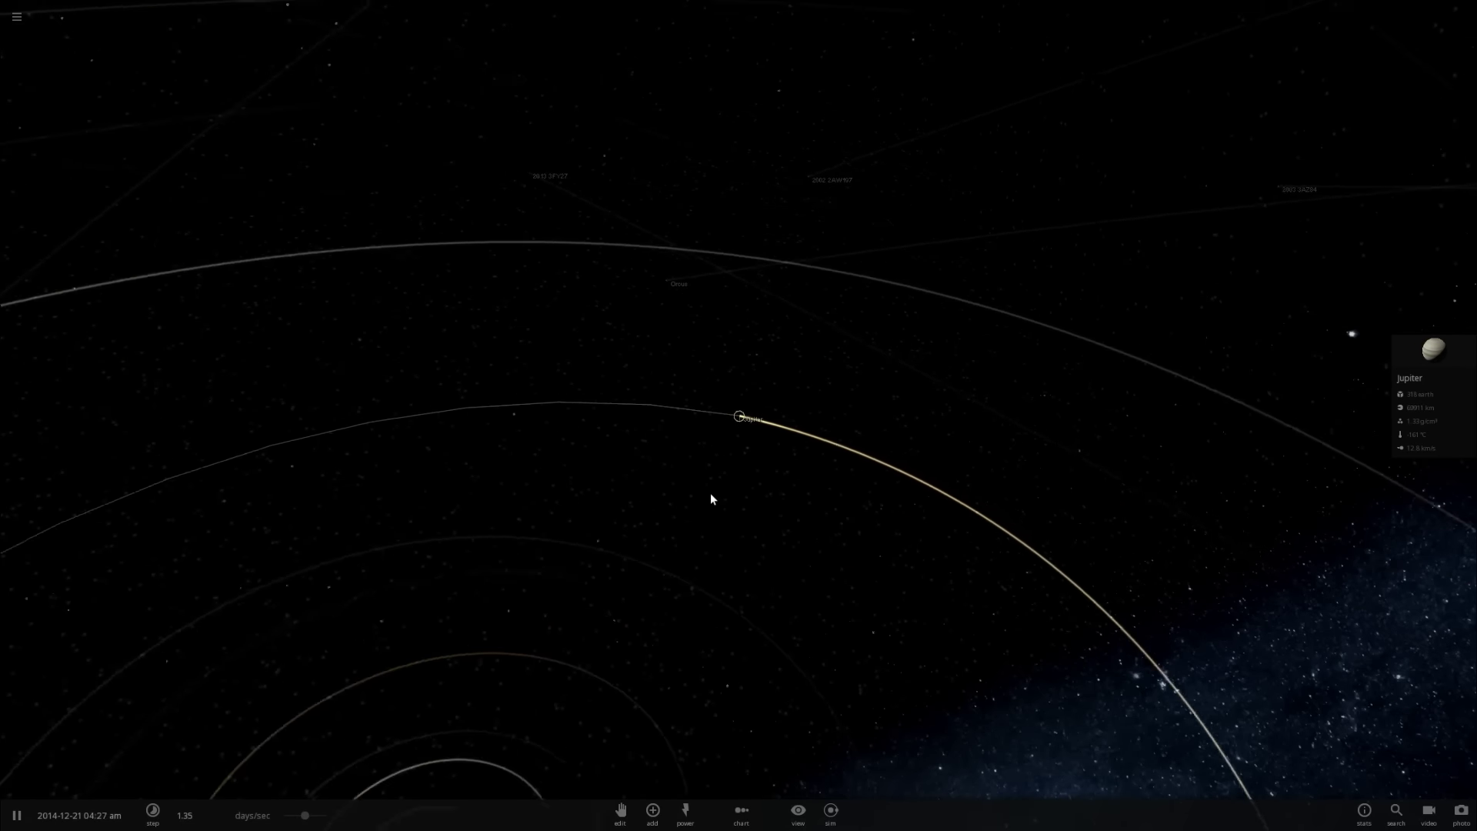
- Focus on Mercury and examine its cratered surface from different sides
double_click(573, 668)
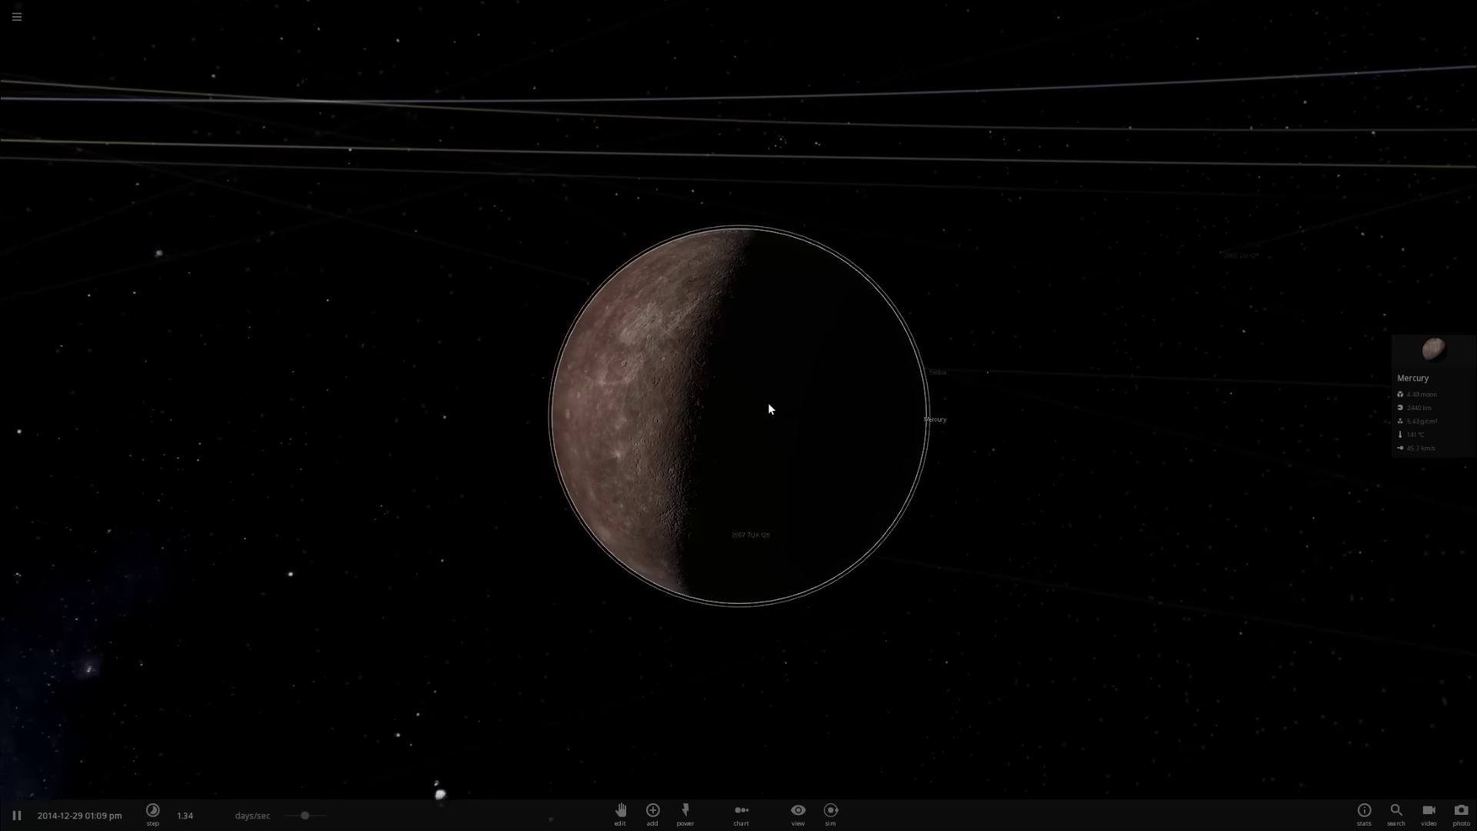
scroll(616, 370, "up", 4)
scroll(616, 370, "down", 3)
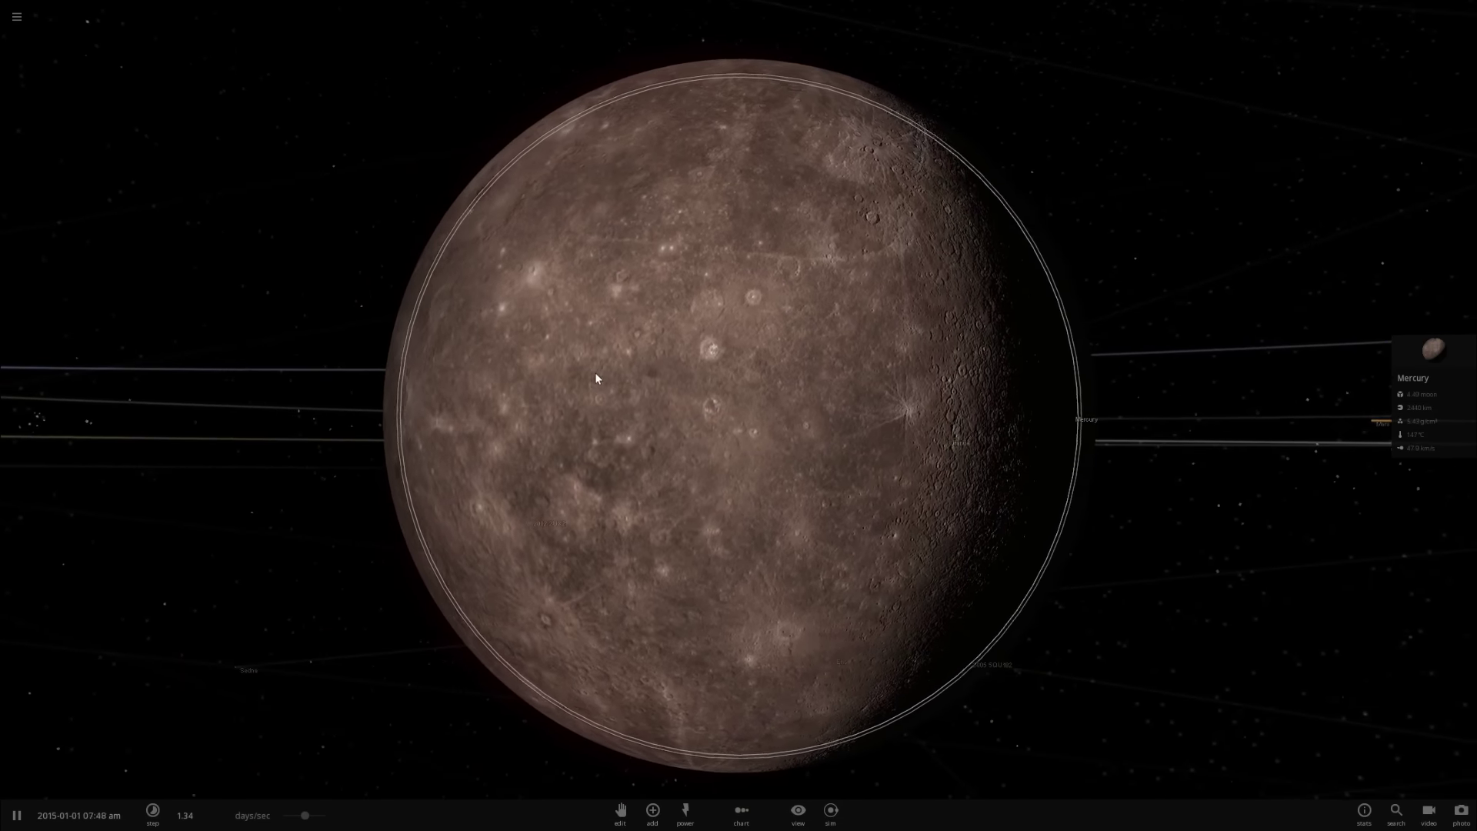
left_click_drag(593, 373, 619, 354)
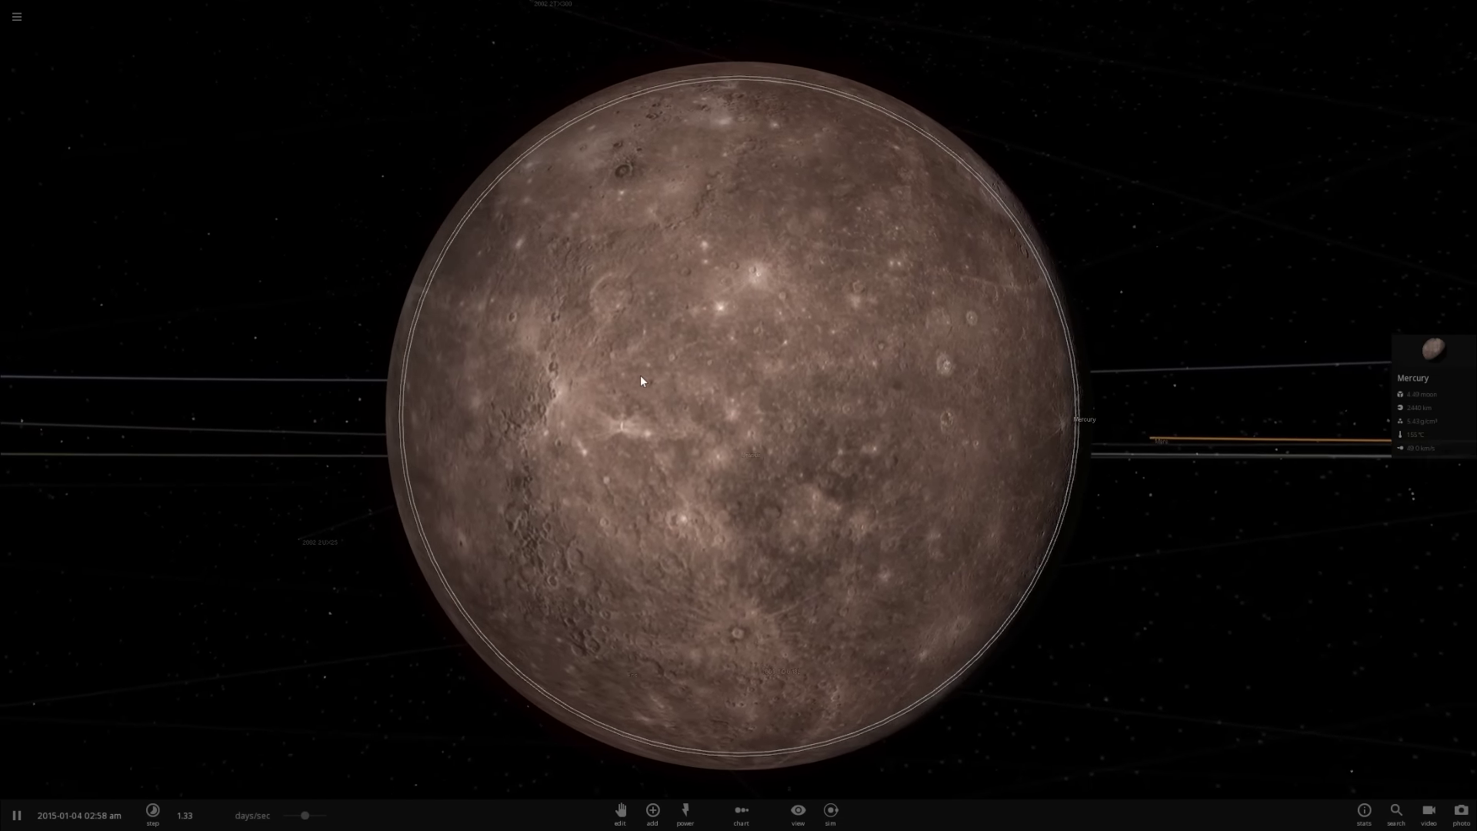
- Examine Mercury's orbit around the Sun together with the orbits of the neighbouring and outer planets
scroll(640, 377, "down", 10)
left_click_drag(638, 394, 729, 470)
scroll(729, 470, "down", 10)
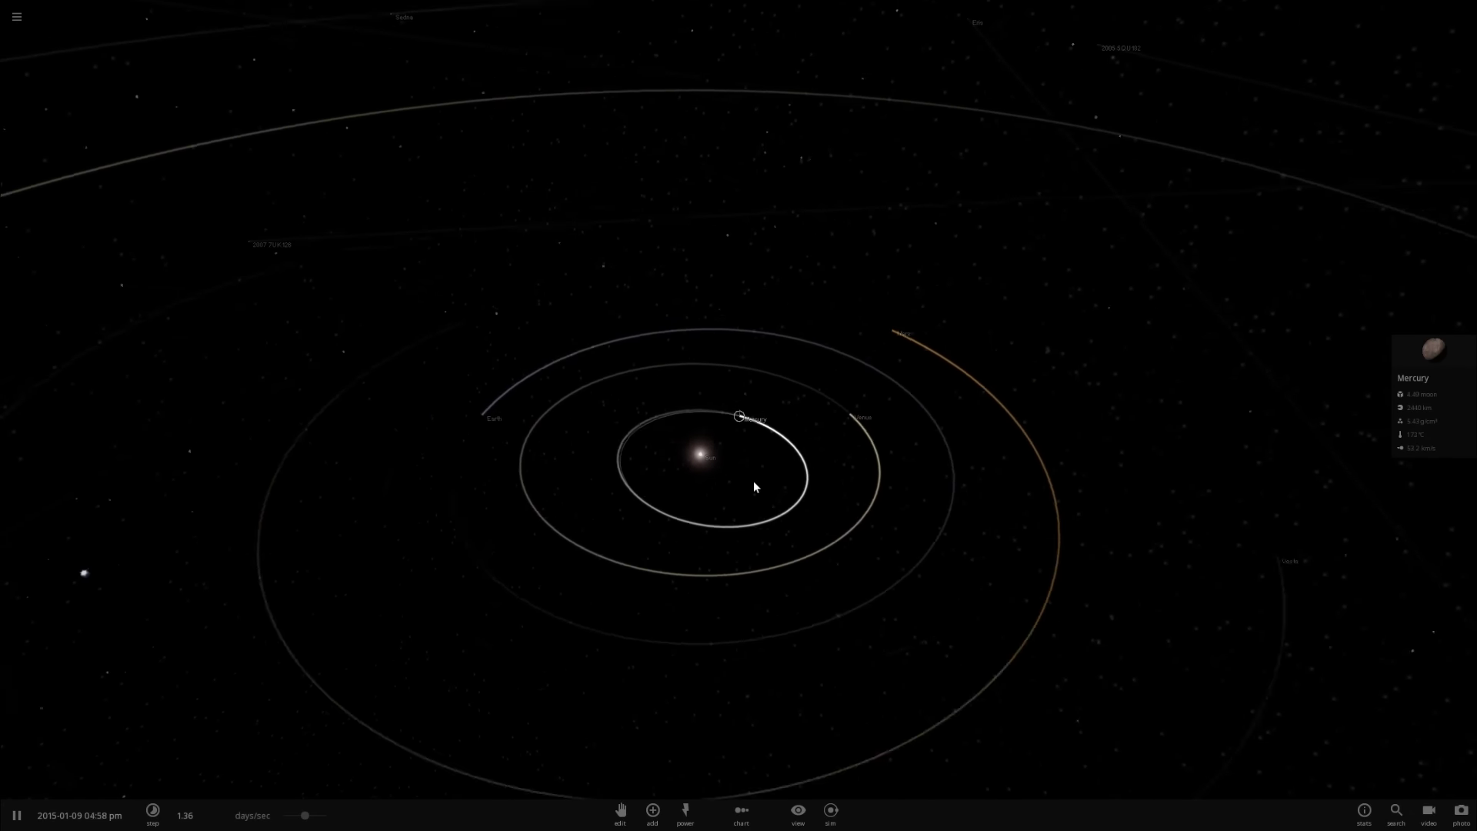
scroll(749, 483, "down", 8)
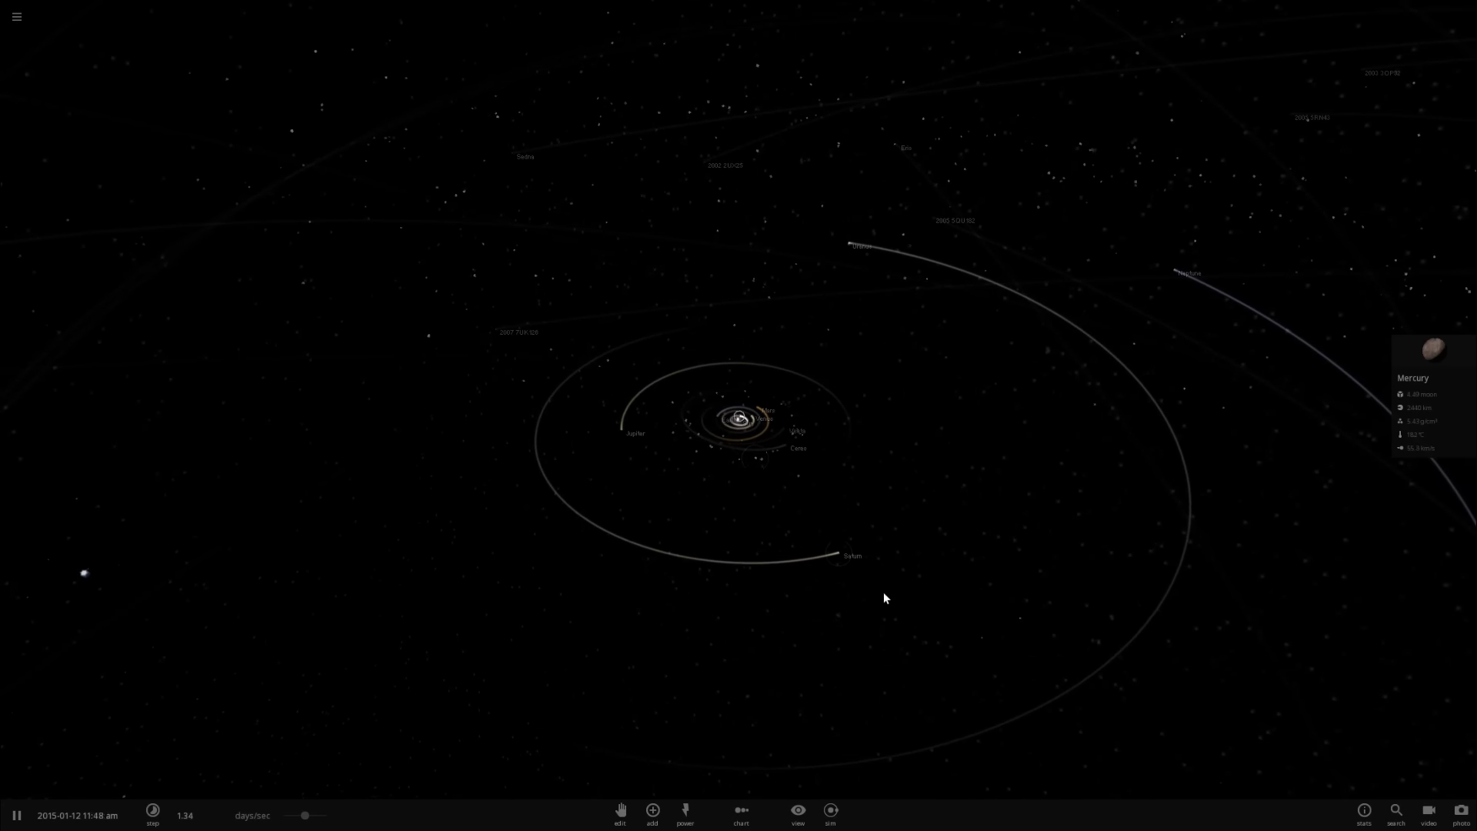
scroll(742, 523, "up", 5)
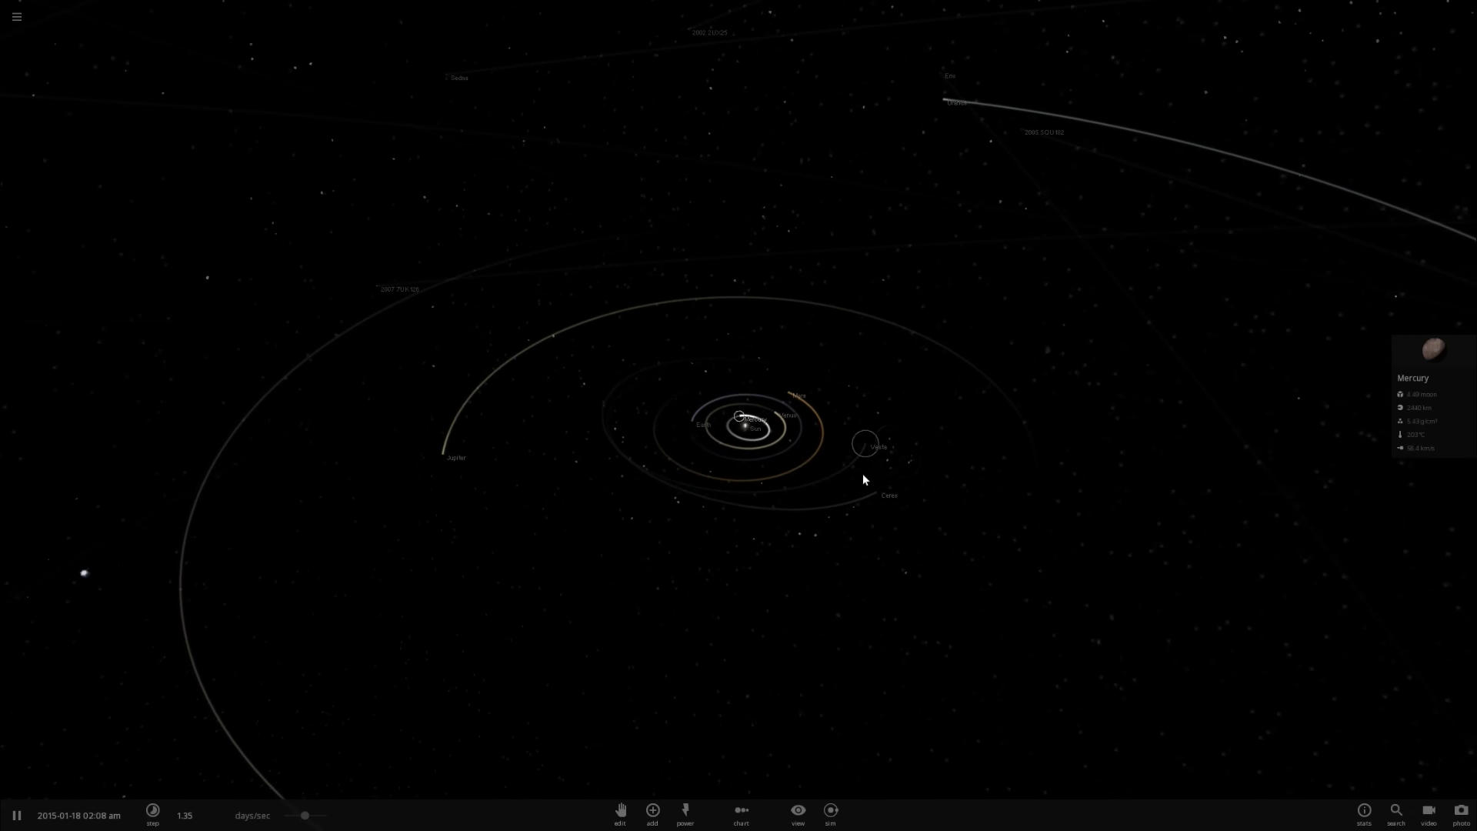
left_click_drag(855, 507, 962, 523)
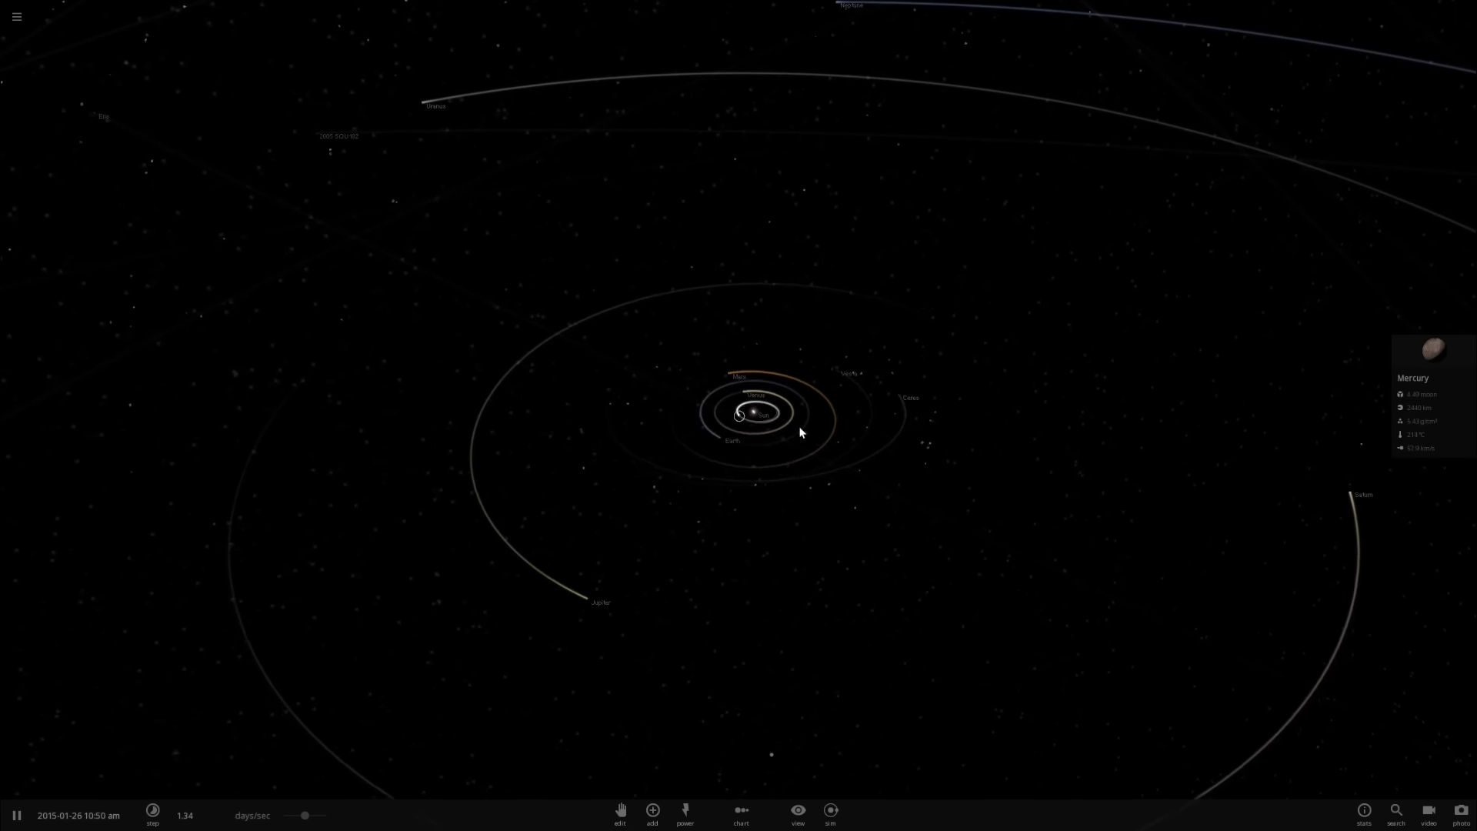
left_click_drag(780, 451, 776, 424)
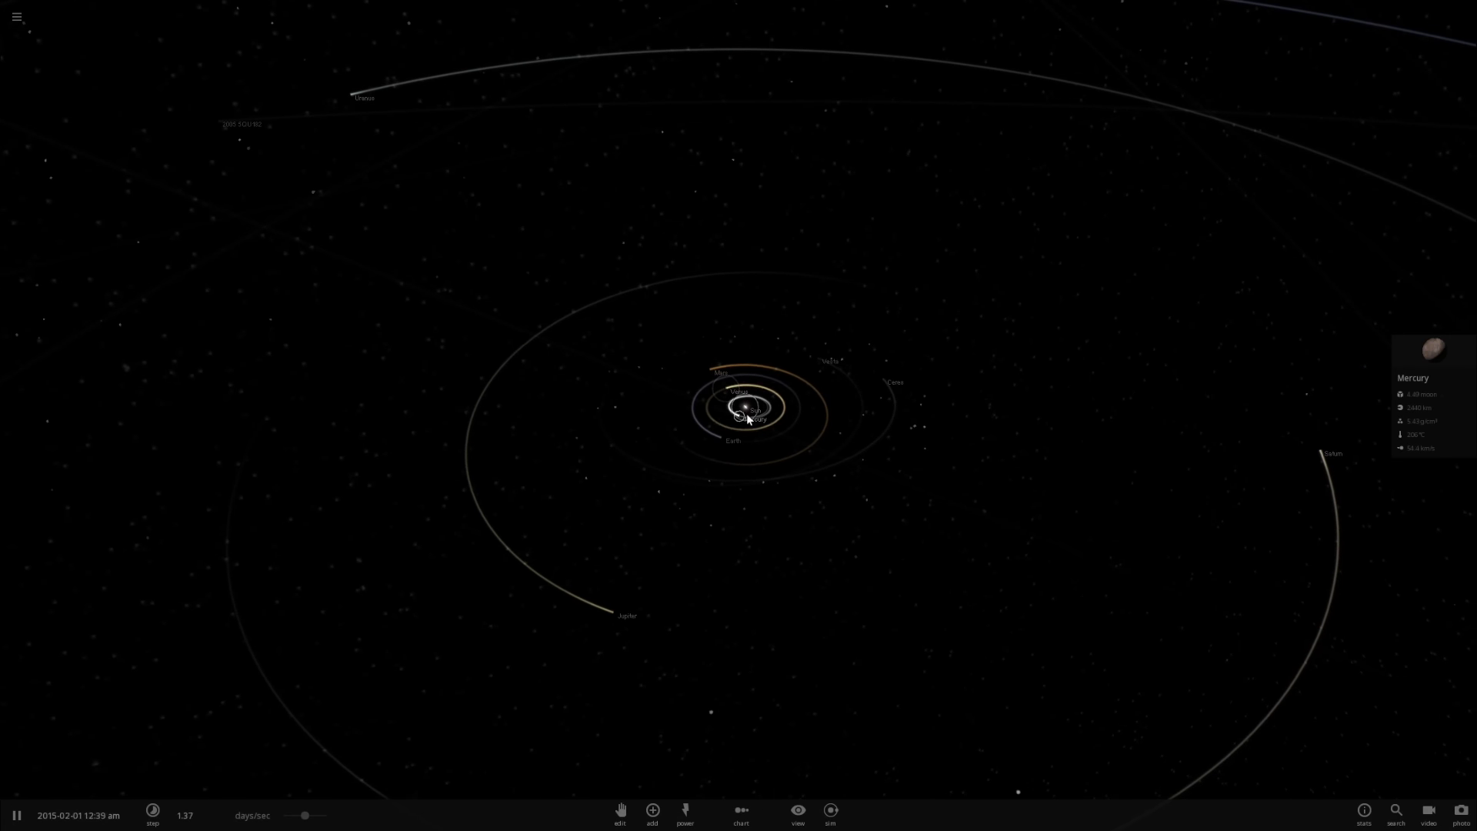
scroll(751, 423, "up", 2)
- Open Mercury's temperature properties and set its atmosphere mass to 0 kg
left_click(1411, 377)
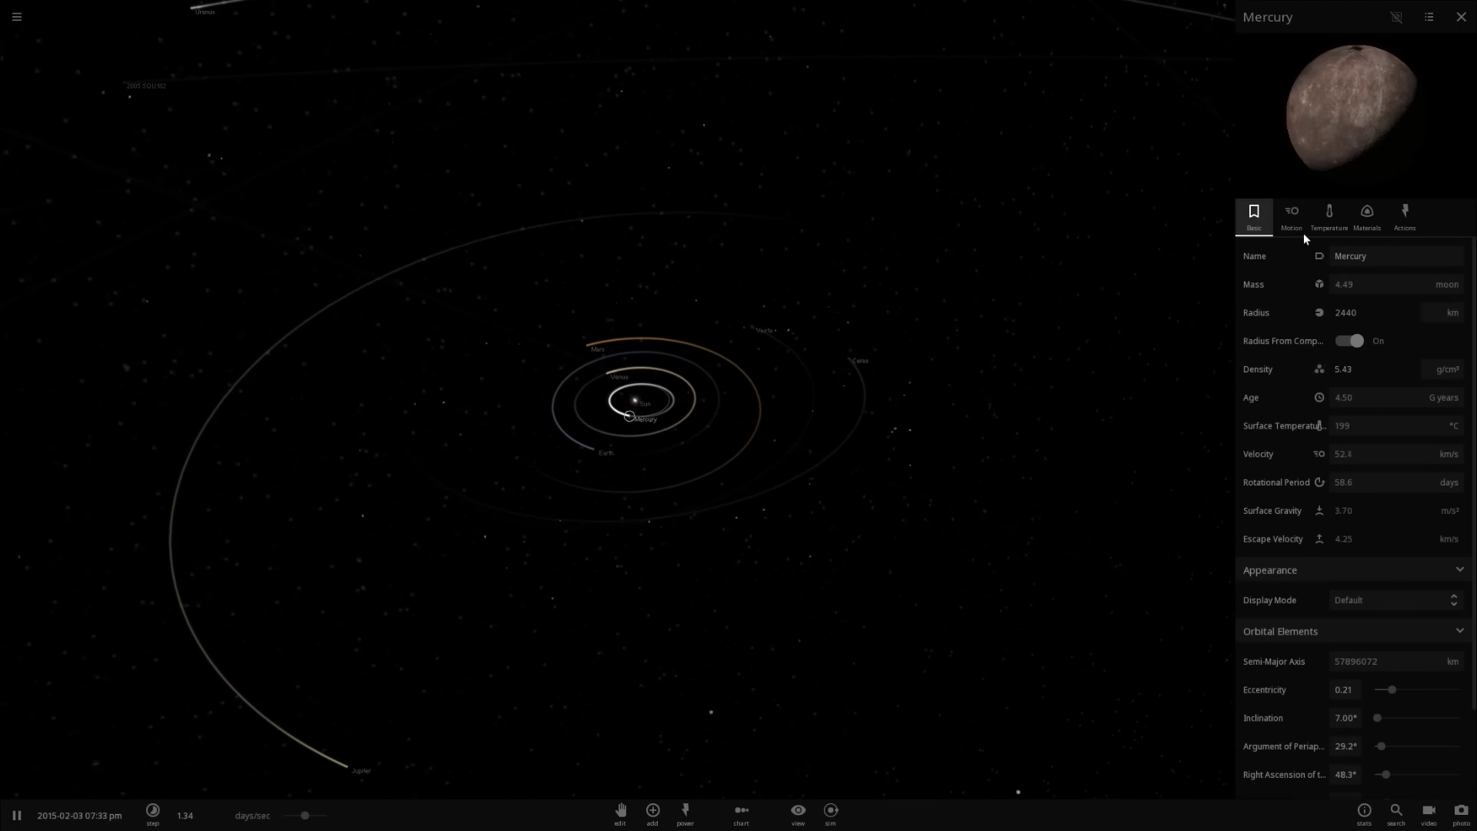
left_click(1328, 216)
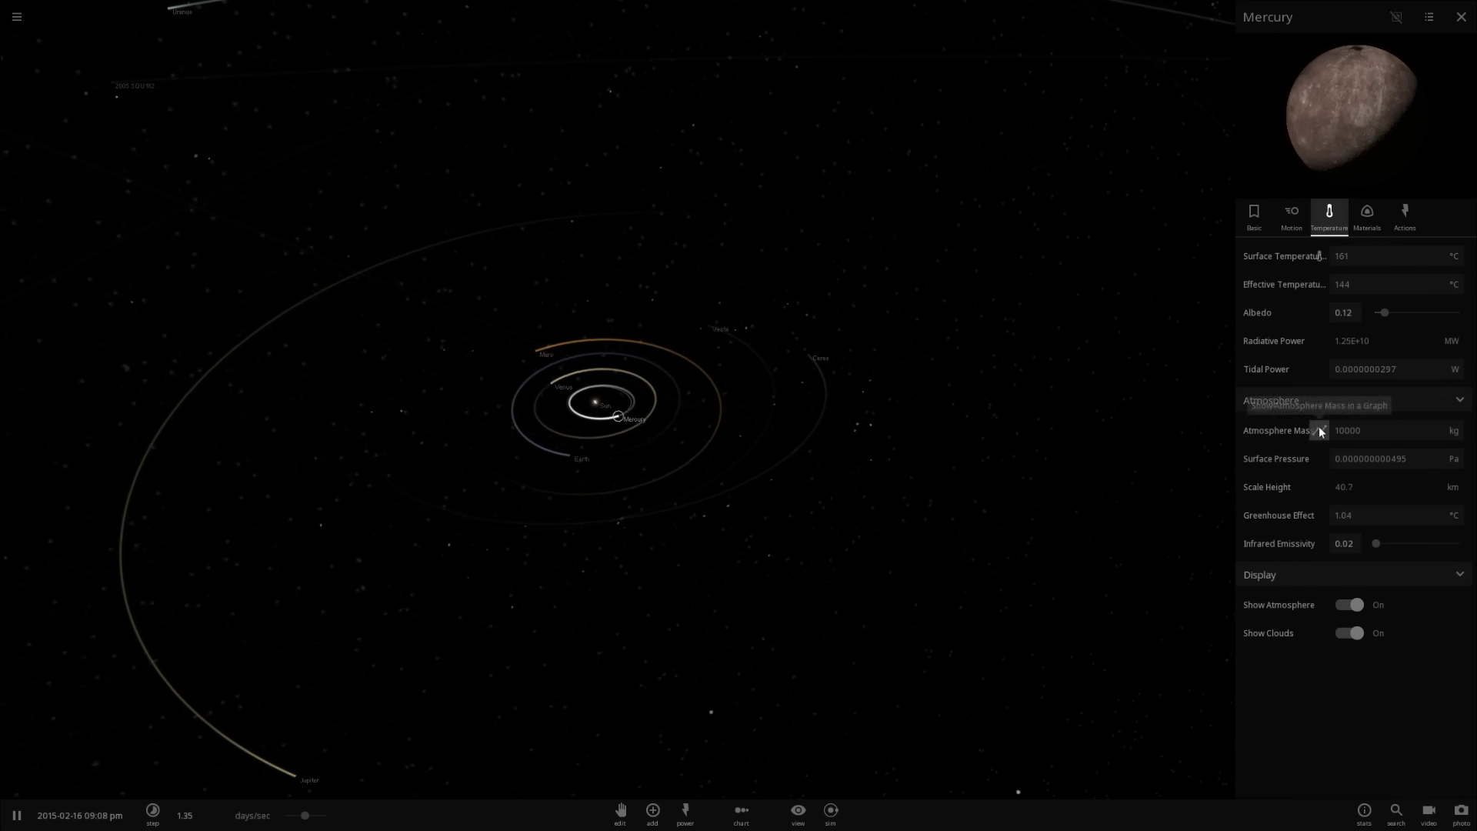
scroll(784, 463, "up", 2)
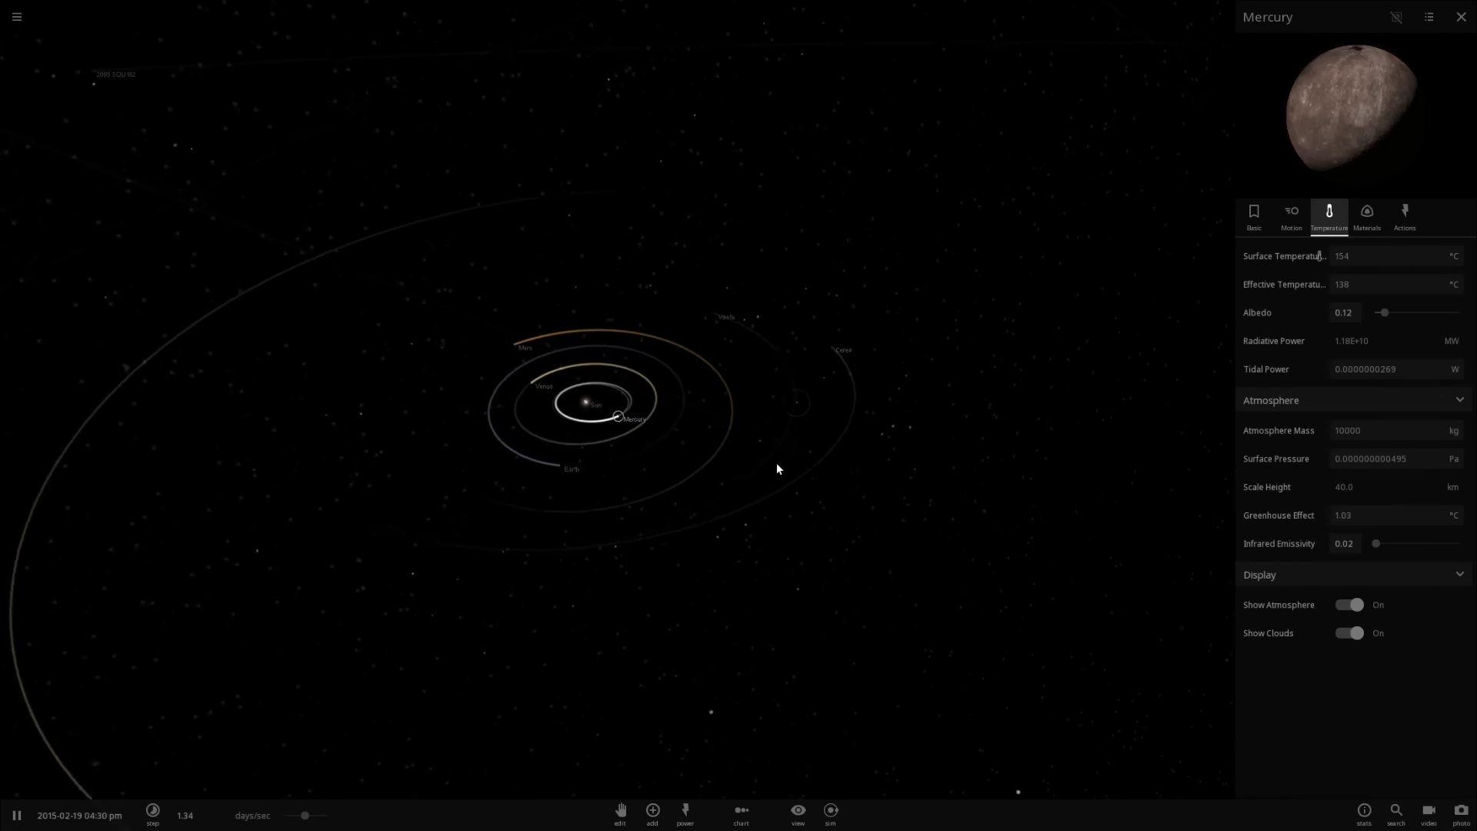
left_click(1381, 433)
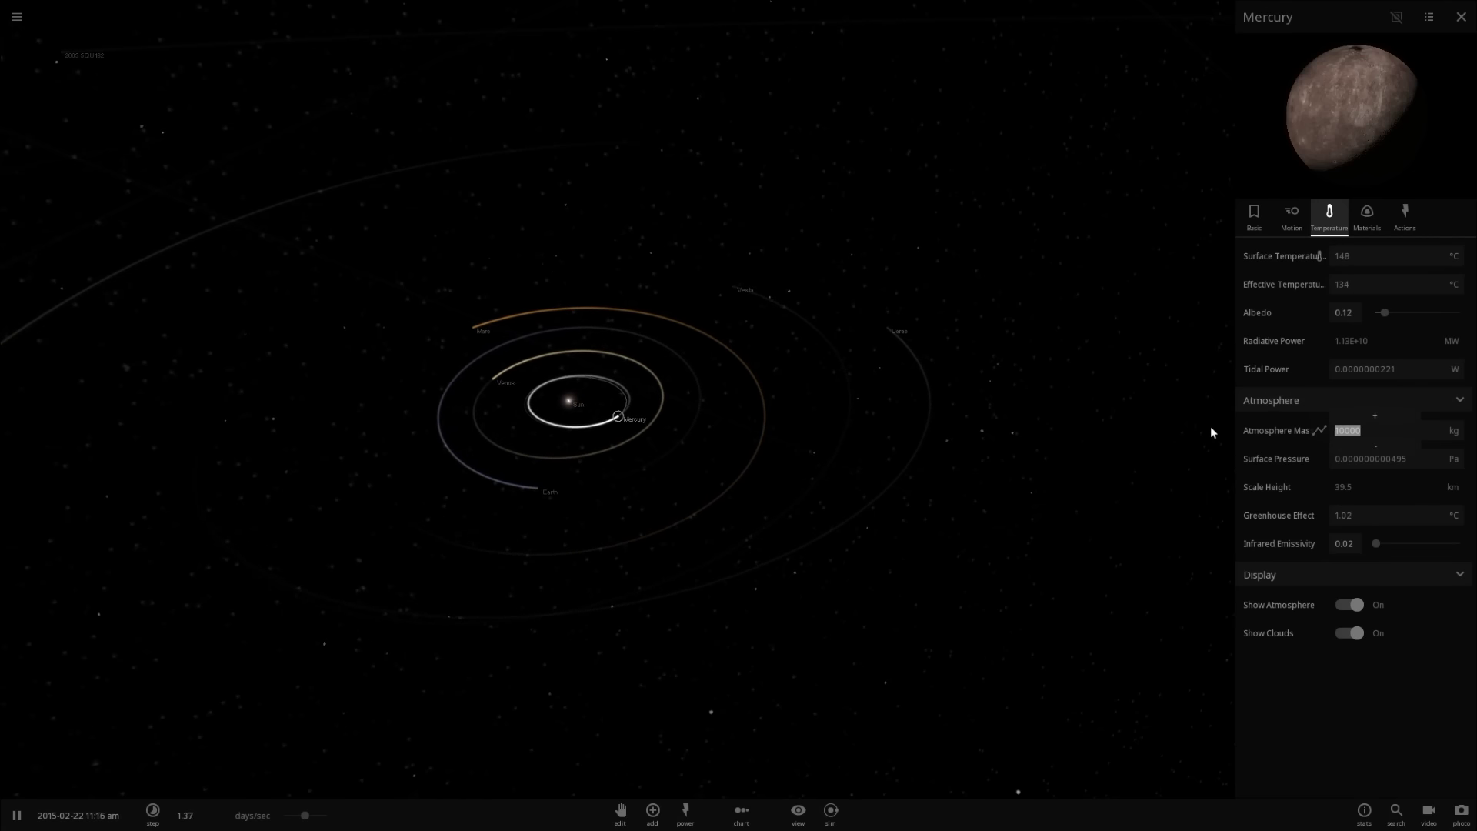
type("0")
key("Return")
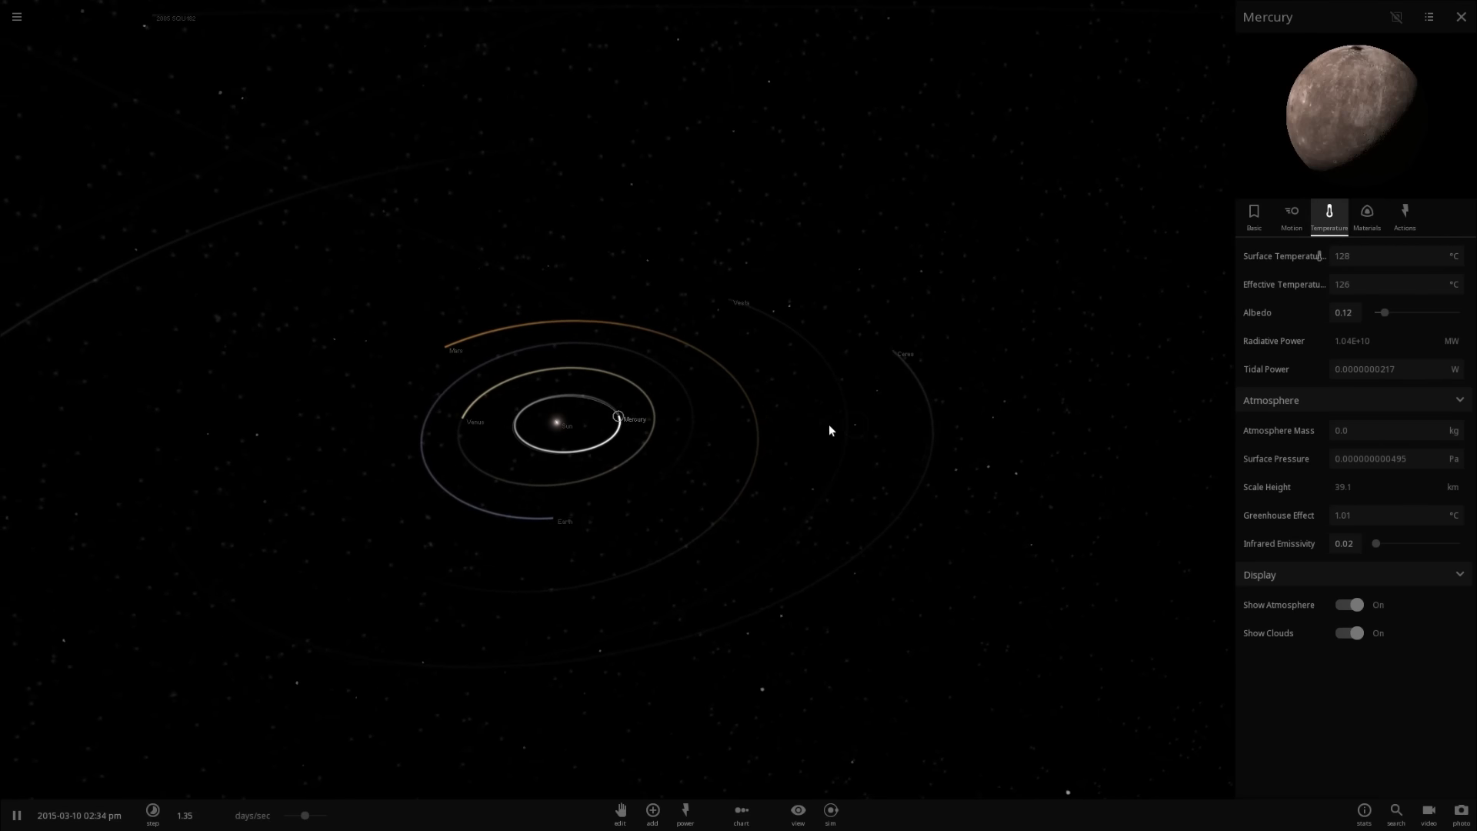
- Add a small body named Atmosphere with a mass of 10000 kg in orbit, and survey the surrounding planets
left_click(652, 815)
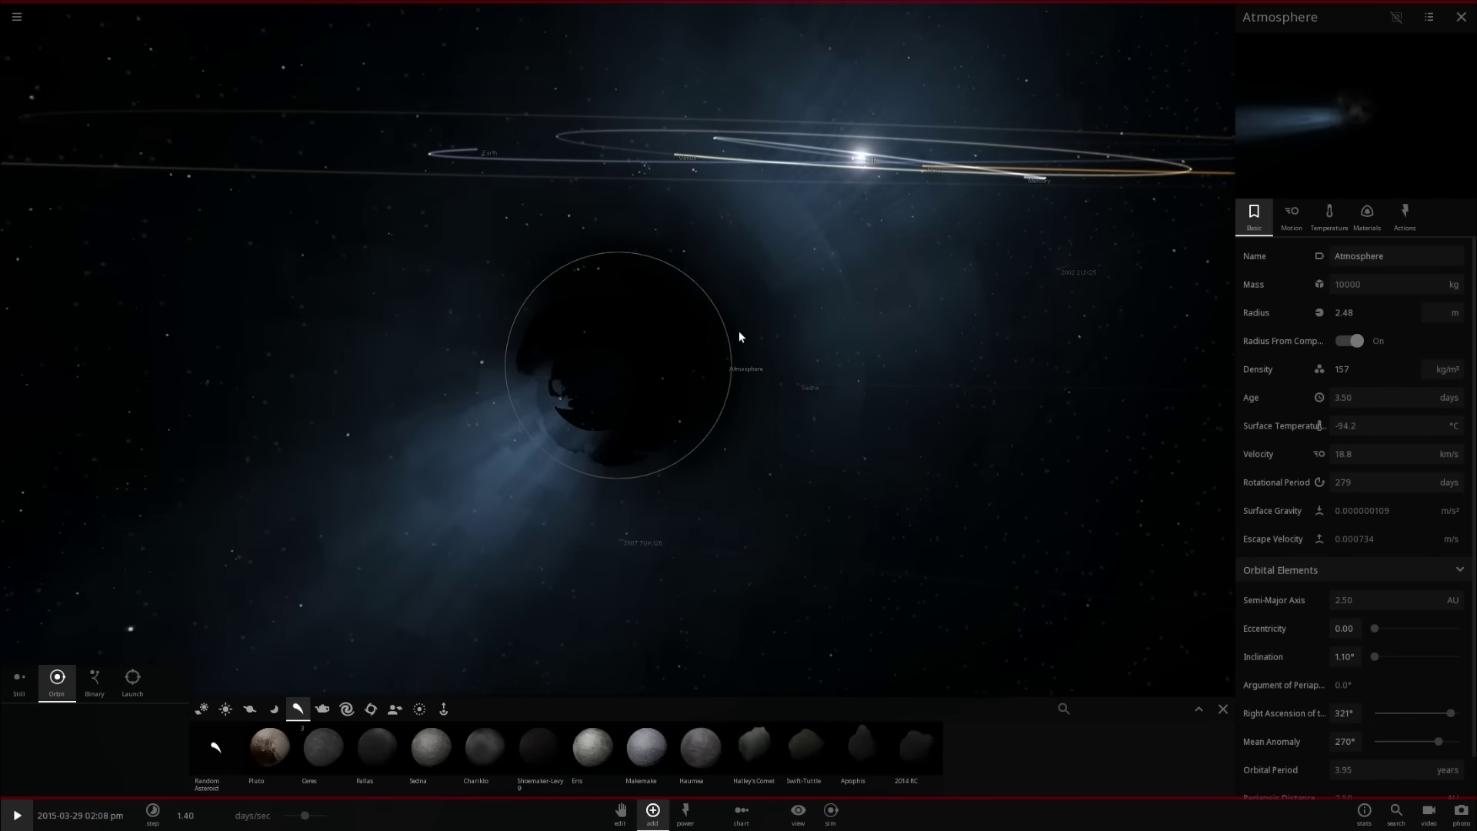
left_click(738, 335)
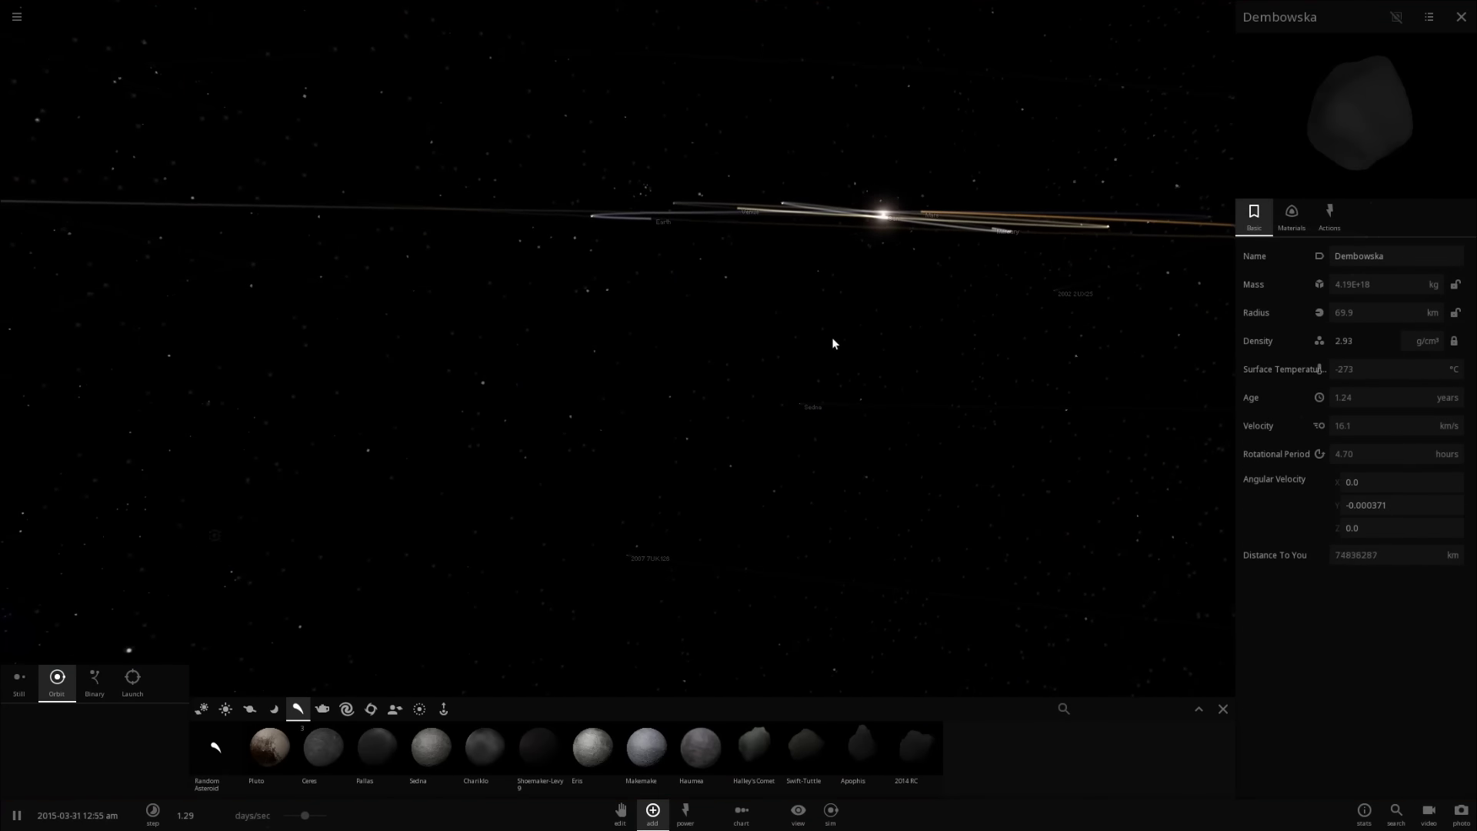
right_click_drag(871, 346, 940, 380)
scroll(761, 279, "down", 5)
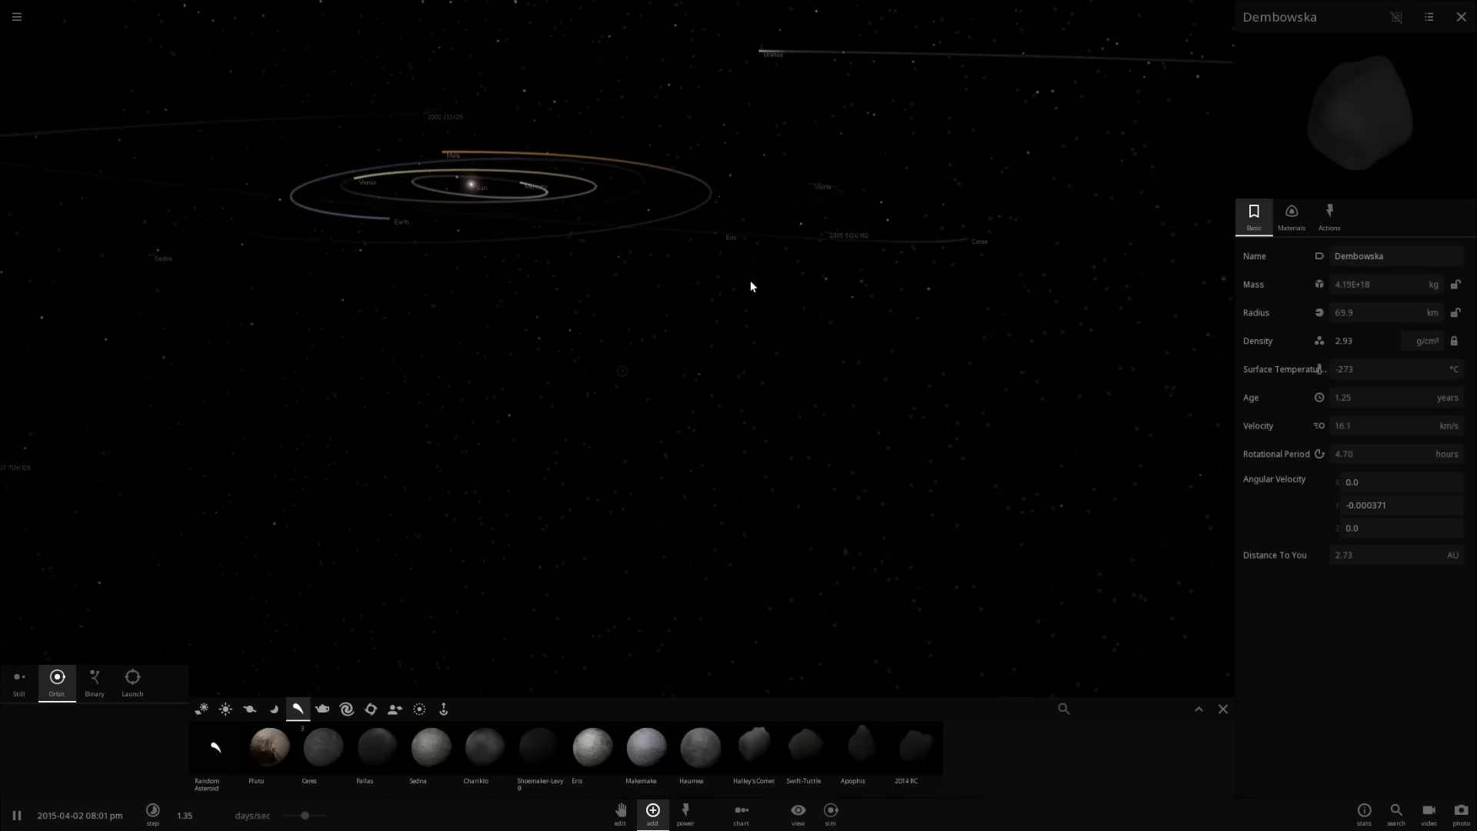
scroll(738, 288, "down", 4)
right_click_drag(728, 299, 735, 380)
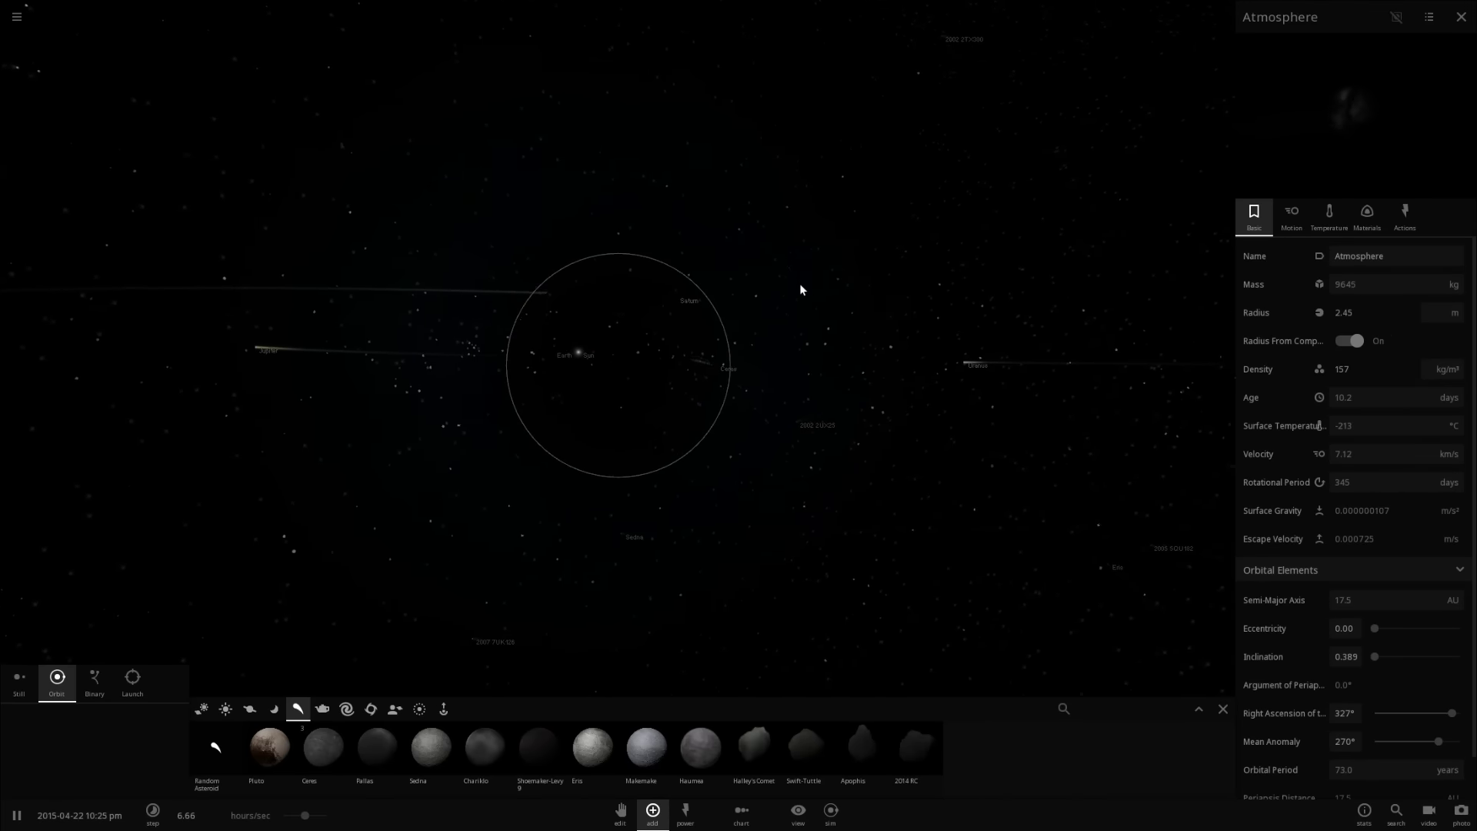
- Focus on Venus up close and show its temperature and atmosphere properties
right_click_drag(800, 283, 846, 349)
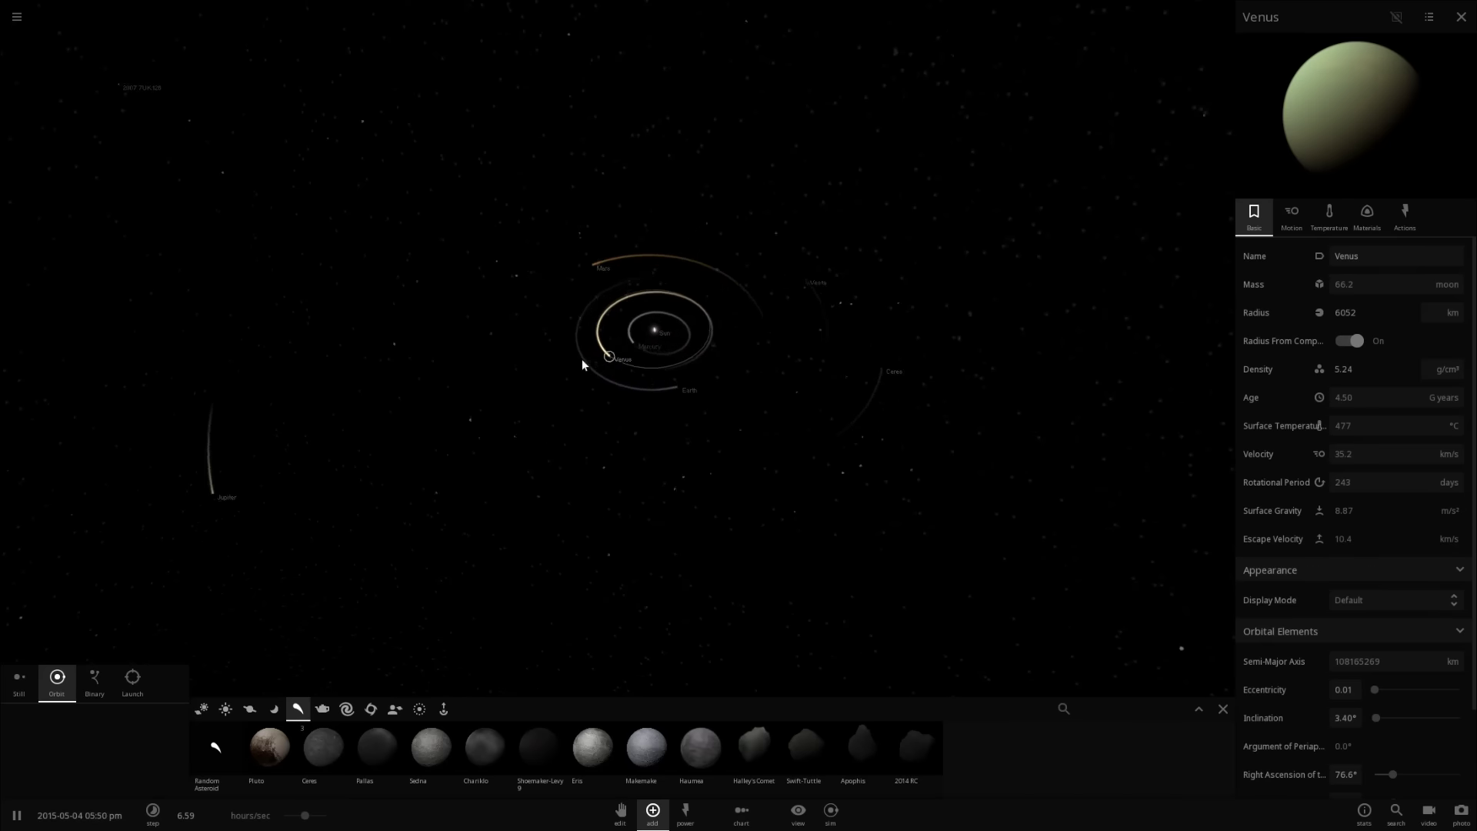
scroll(581, 359, "up", 10)
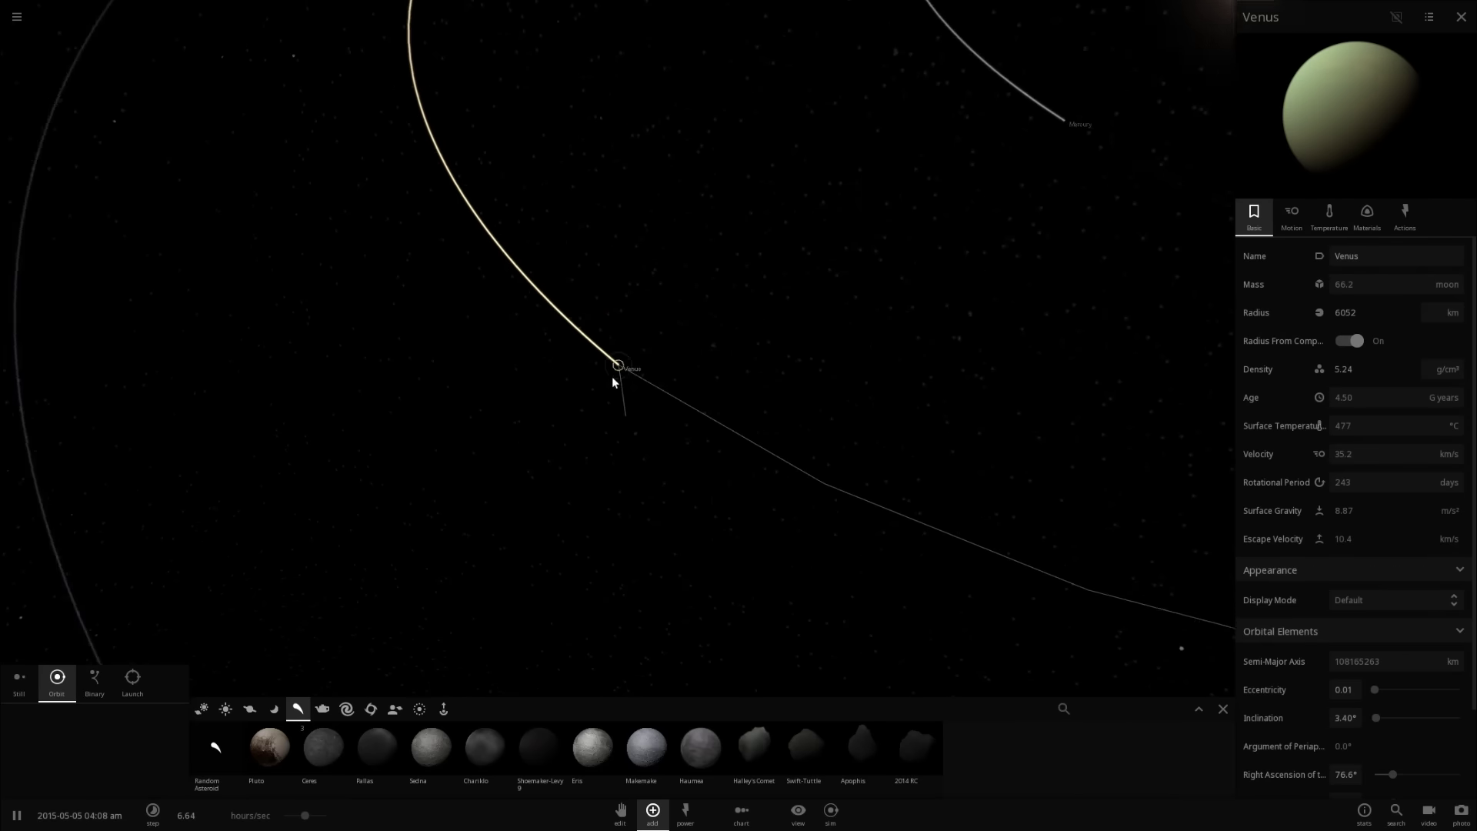
scroll(702, 343, "up", 10)
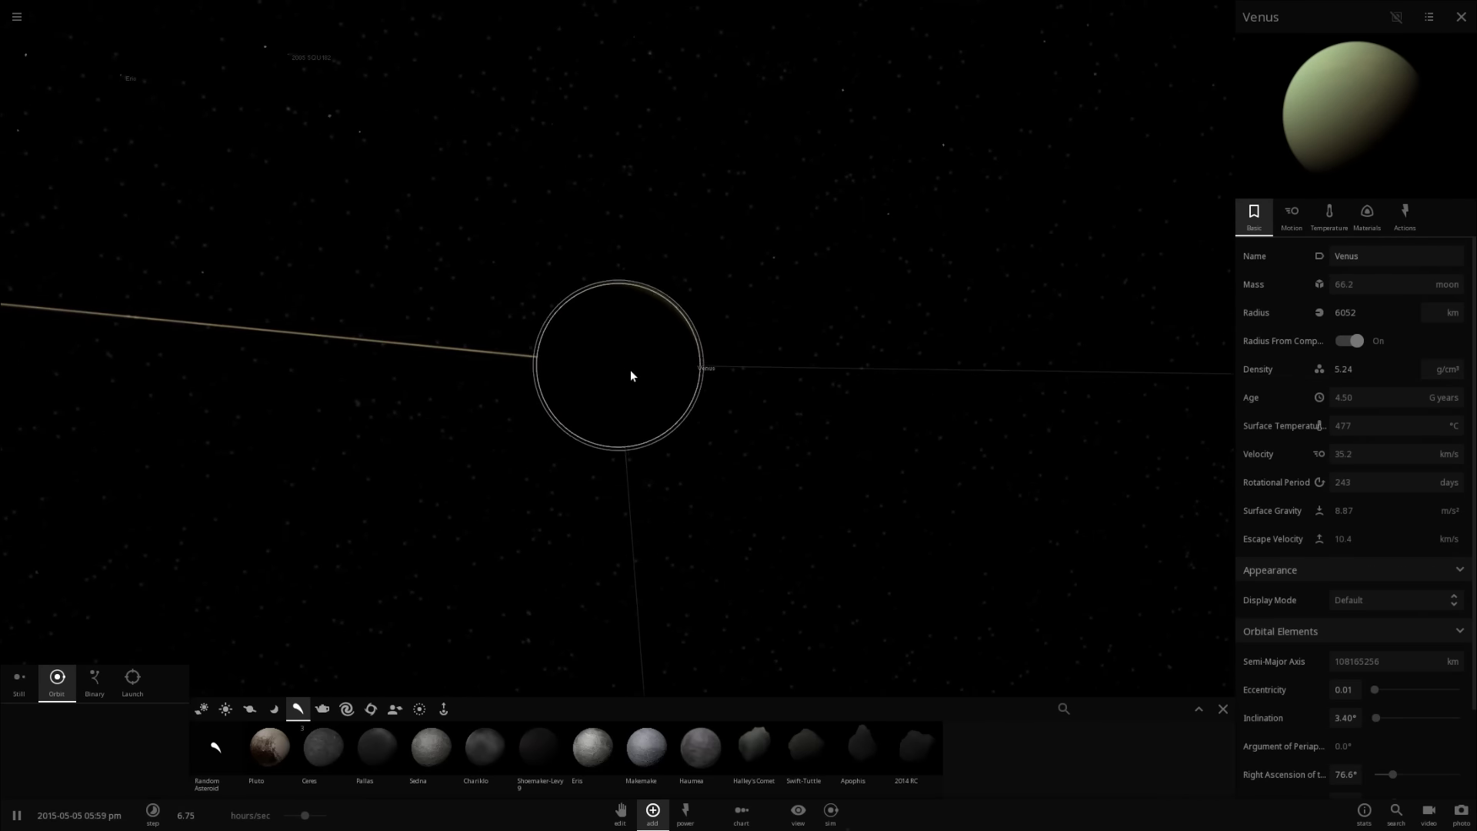
scroll(750, 334, "up", 8)
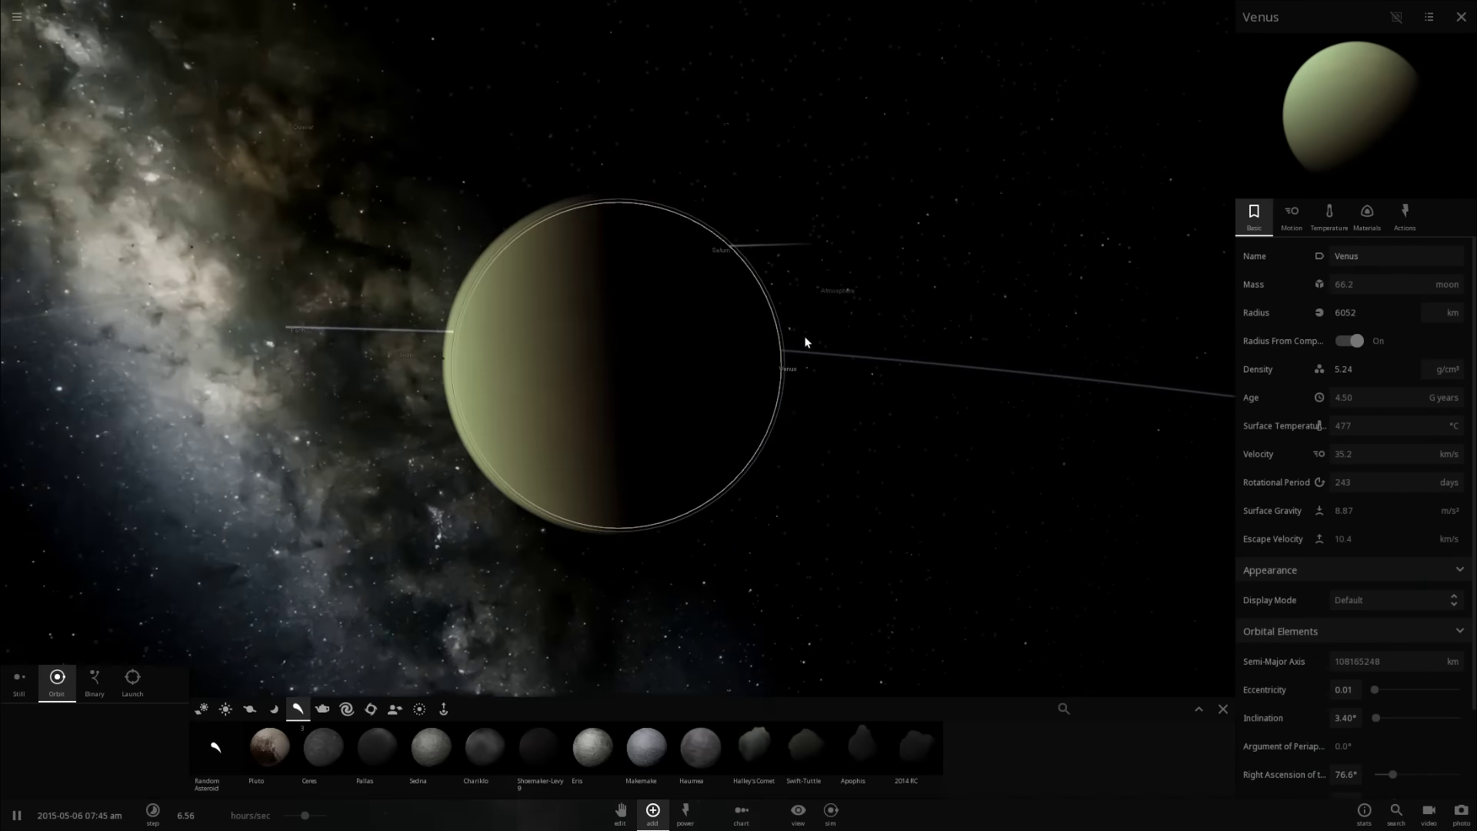
scroll(540, 380, "up", 8)
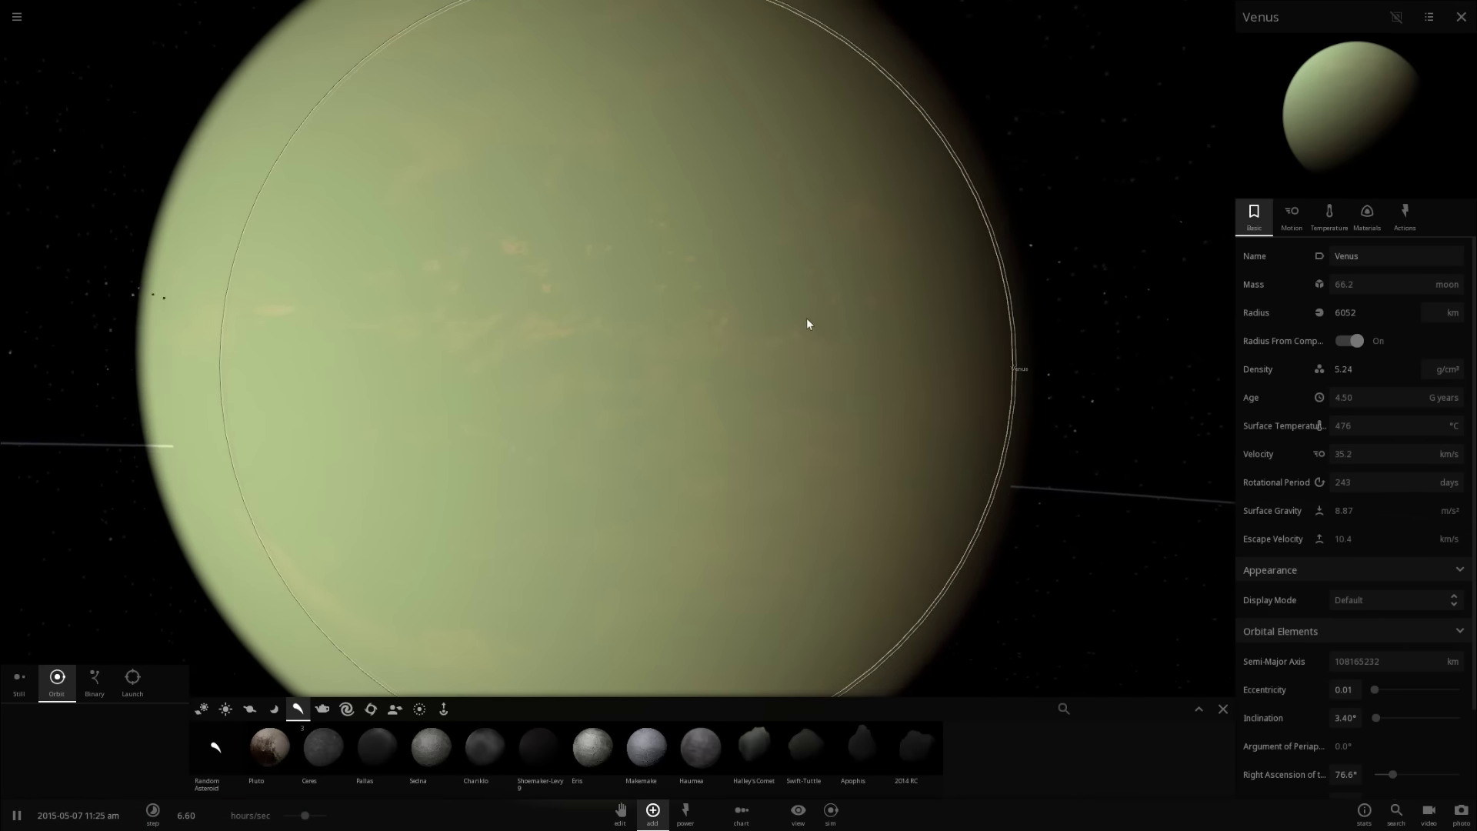
left_click(1331, 222)
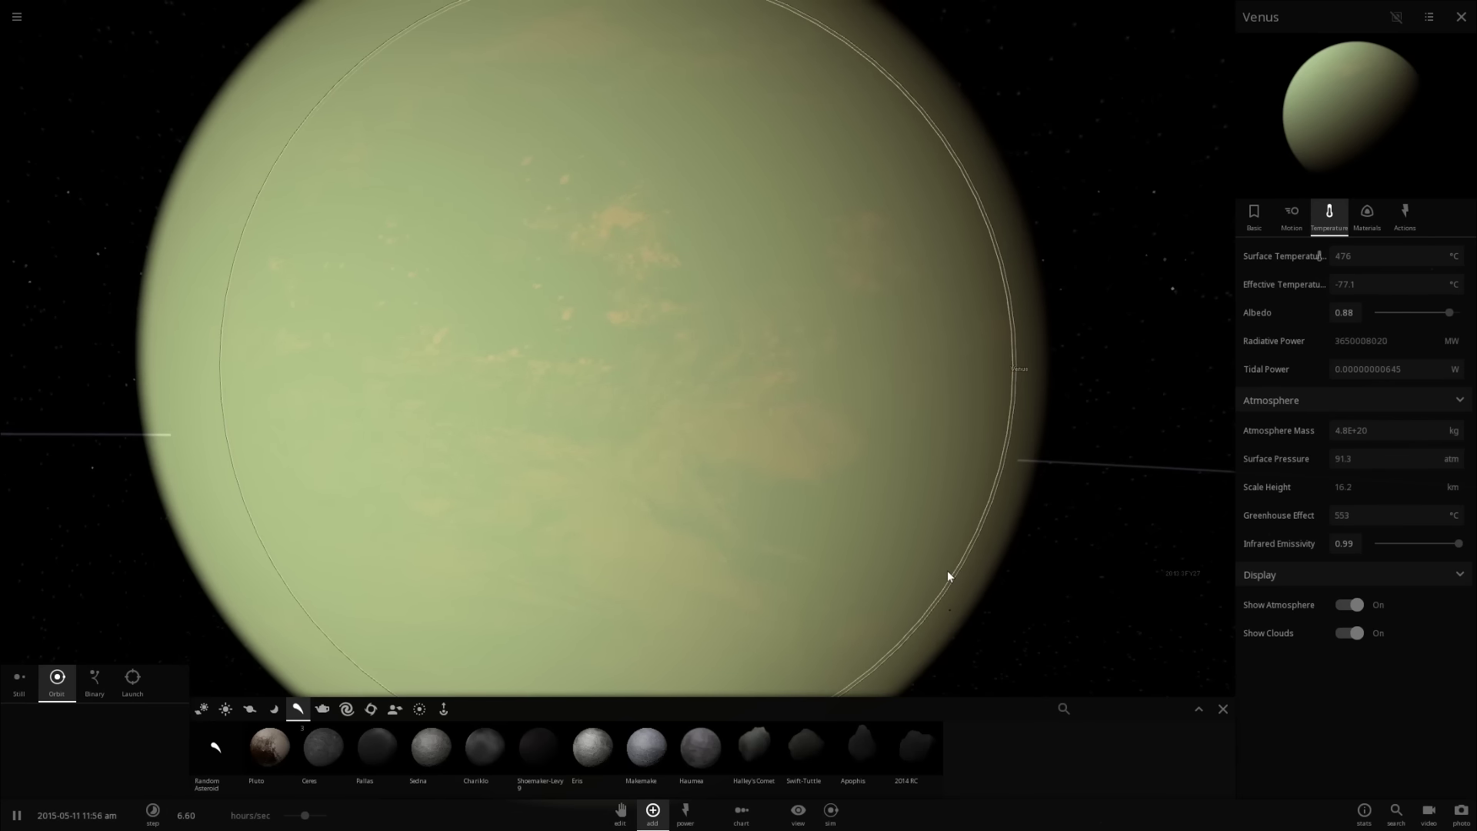
- Return to the overview of the orbits and inspect the basic properties of Ceres and Venus
scroll(859, 502, "down", 5)
right_click_drag(798, 502, 796, 528)
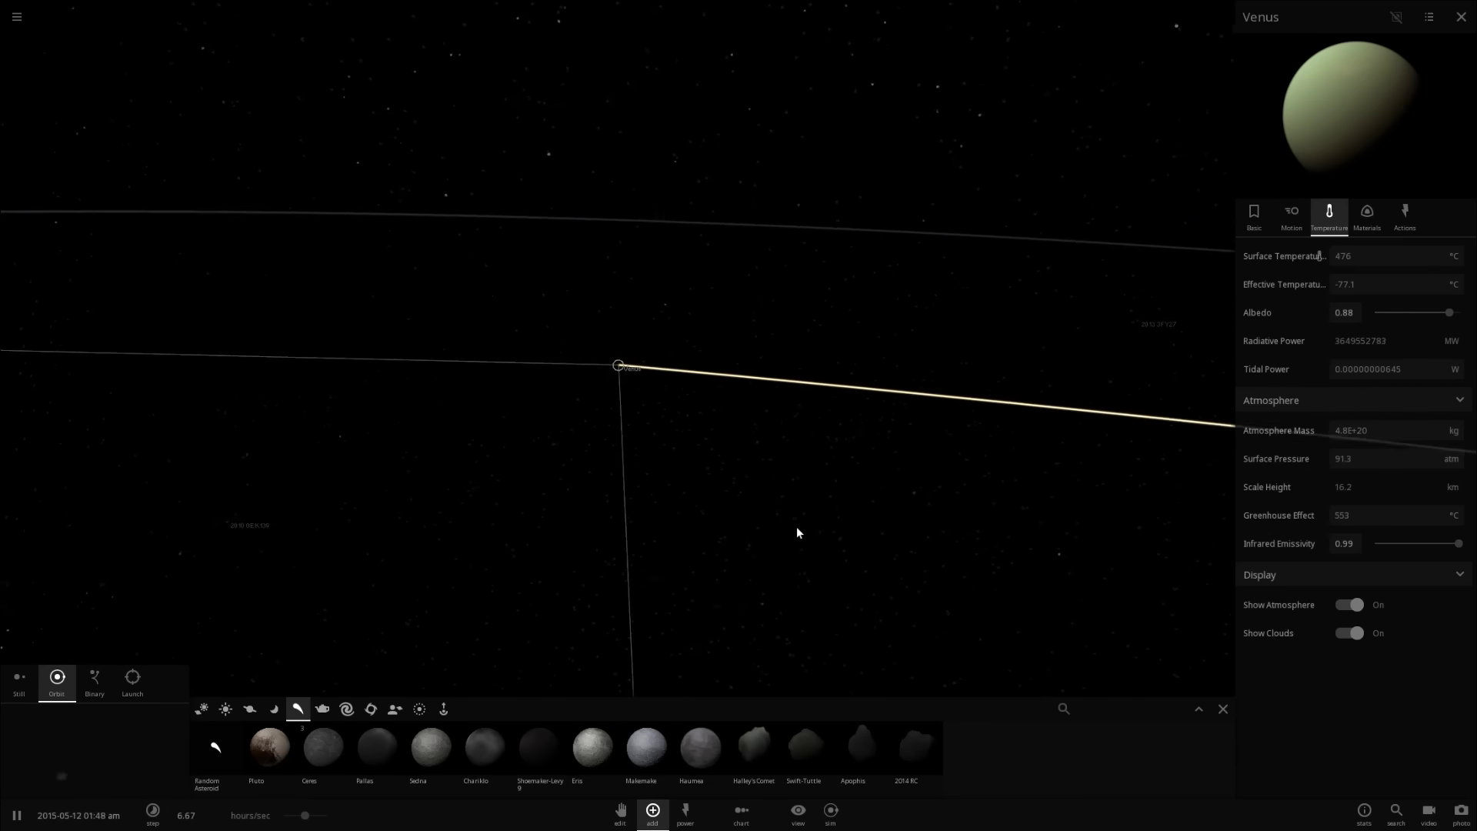
scroll(779, 431, "down", 5)
scroll(779, 423, "down", 8)
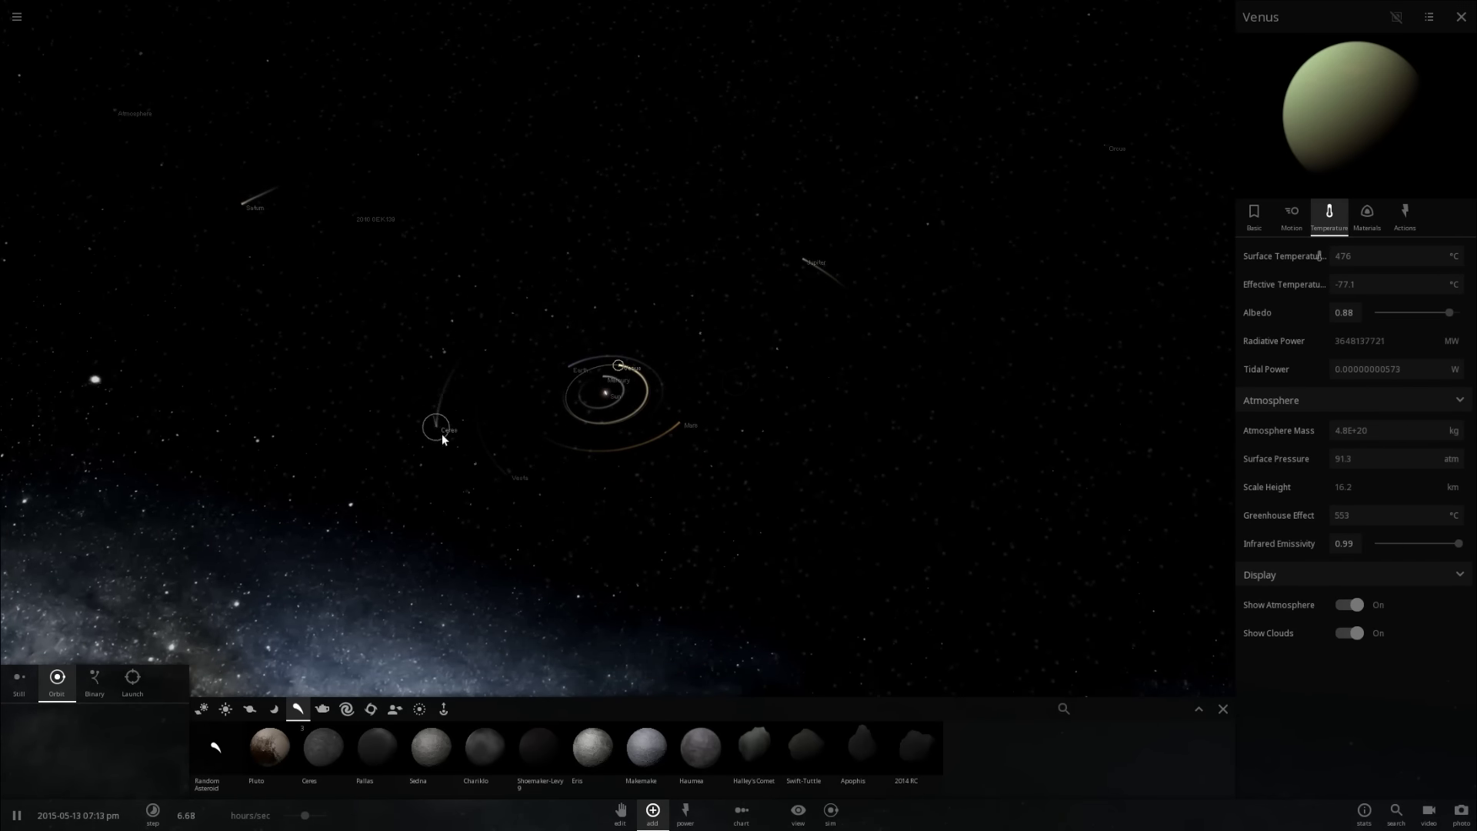
mouse_move(442, 432)
left_mouse_down()
mouse_move(459, 431)
mouse_move(445, 440)
left_mouse_up()
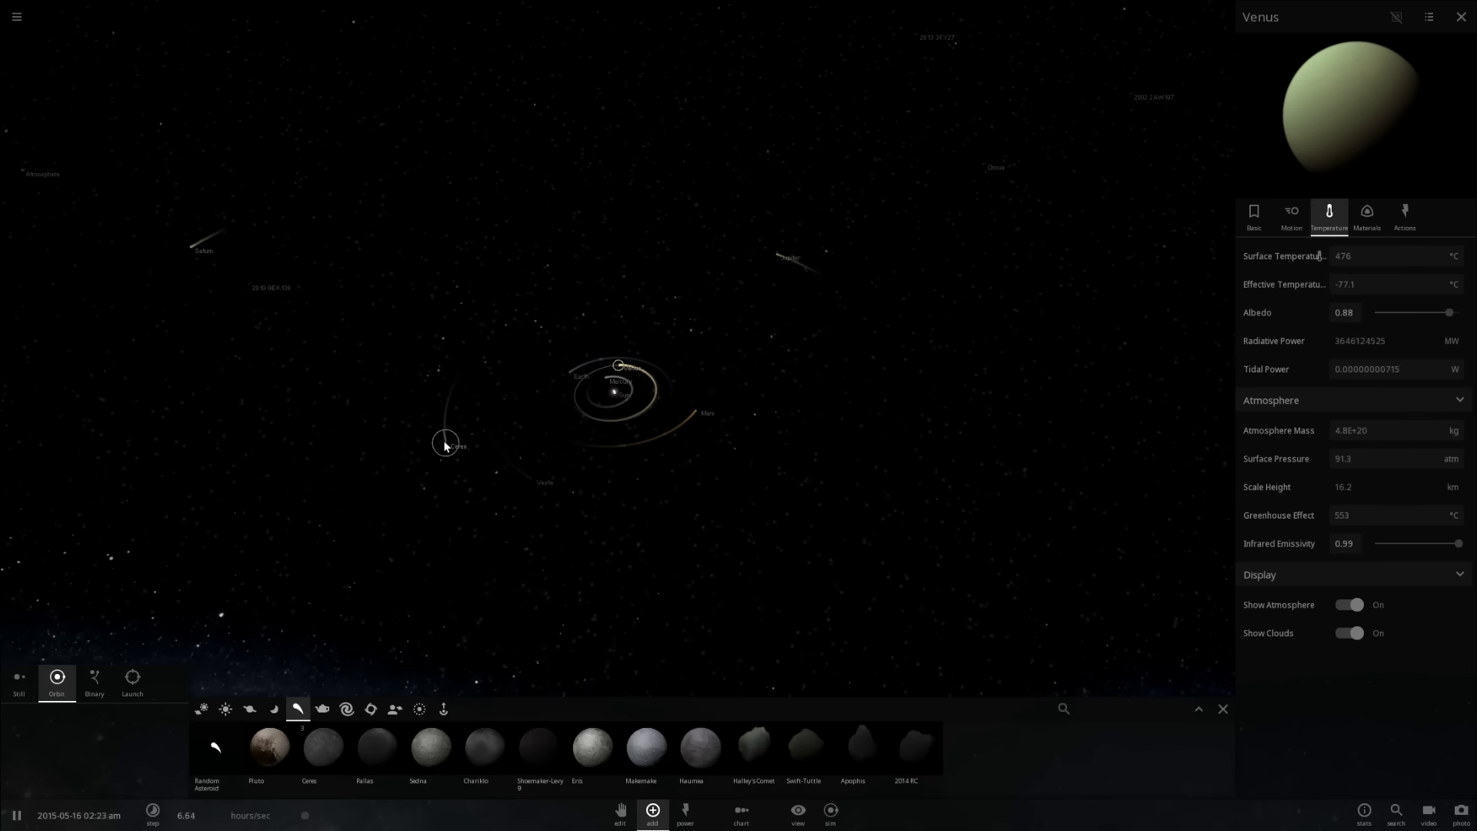
left_click(445, 446)
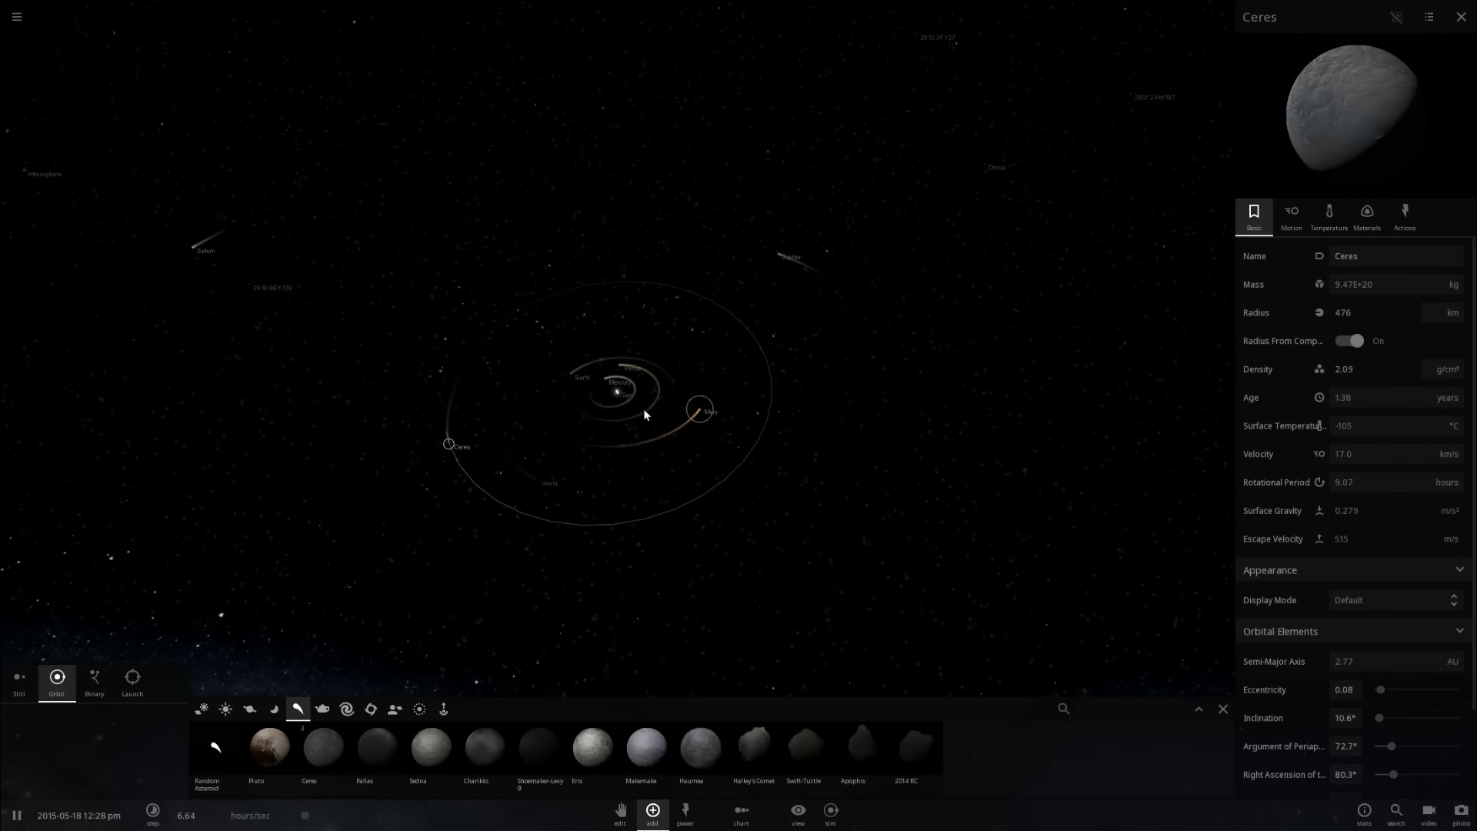
left_click(622, 367)
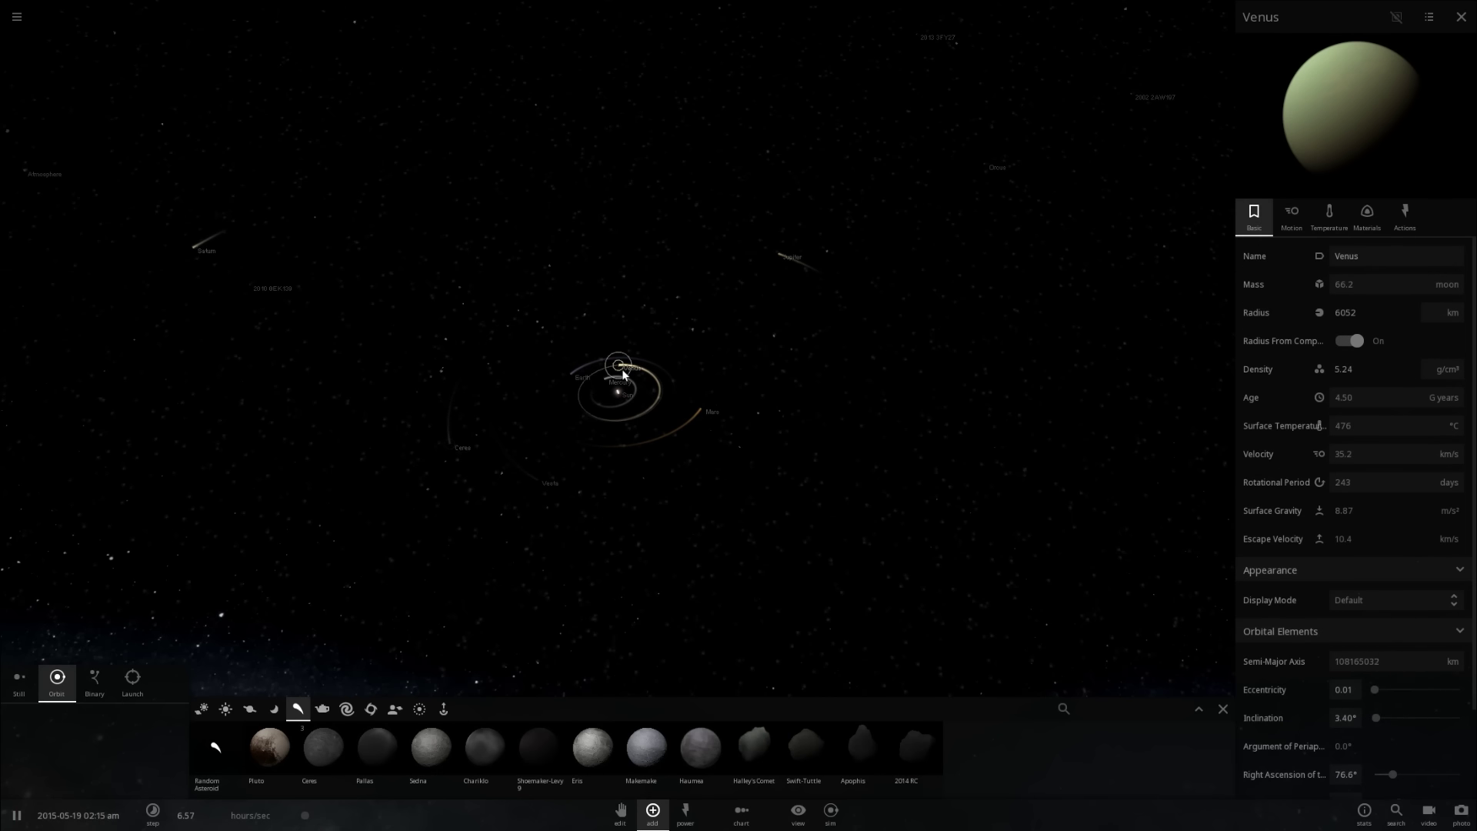
- Focus on Venus up close and set its atmosphere mass to 0 kg in its temperature properties
scroll(622, 370, "up", 6)
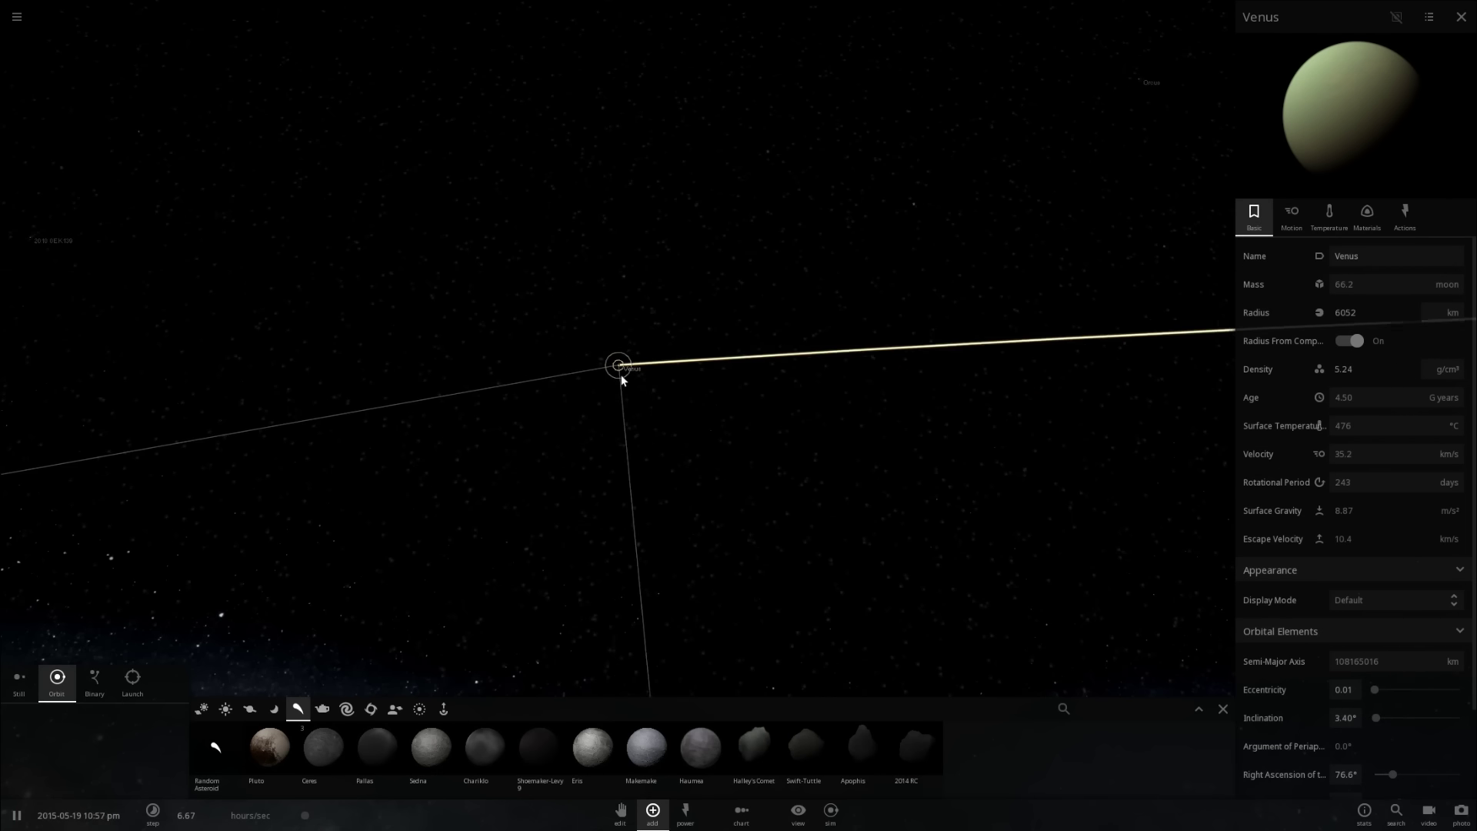
scroll(621, 376, "up", 5)
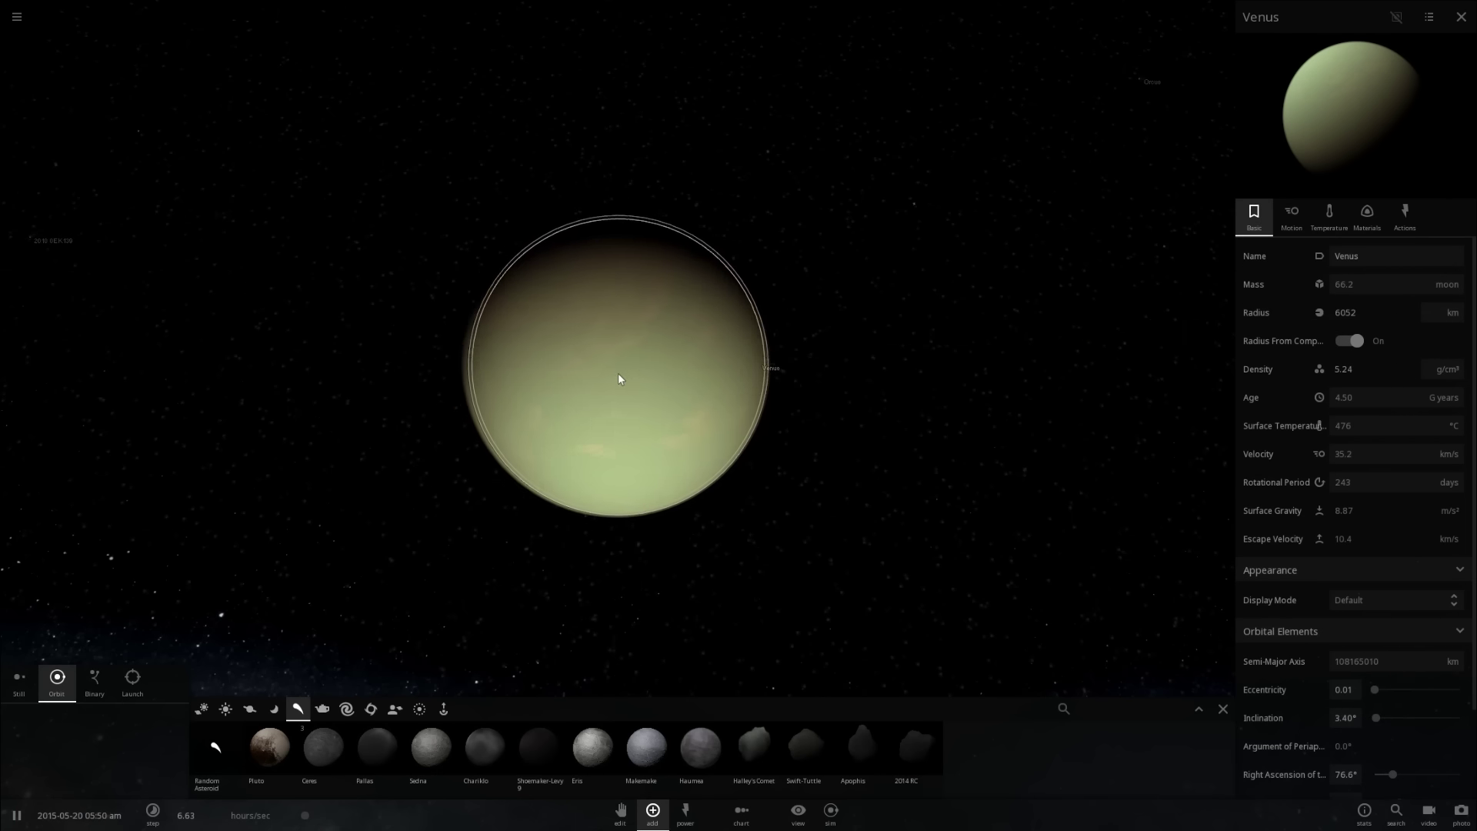
scroll(644, 340, "up", 2)
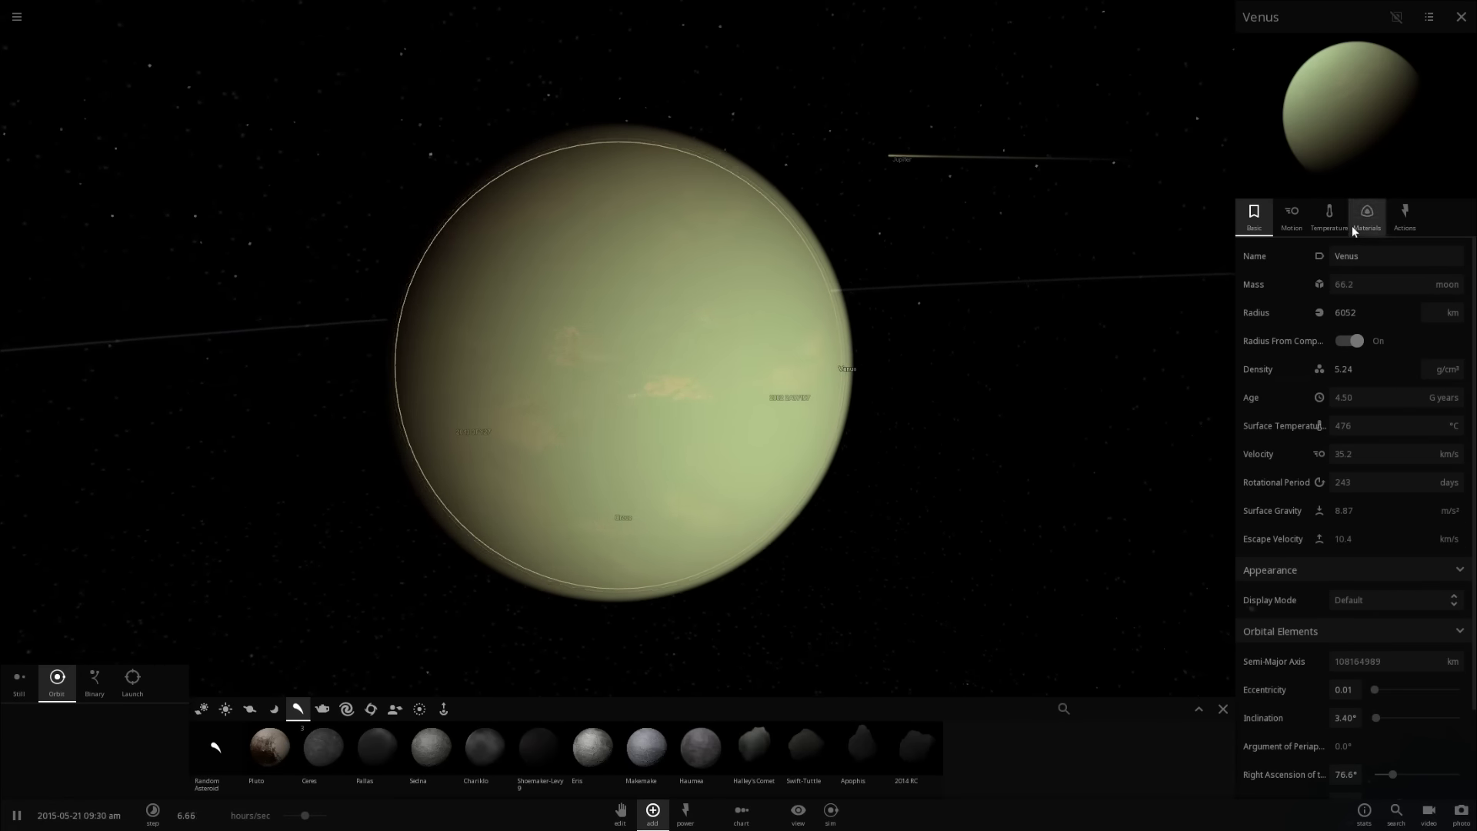
left_click(1328, 215)
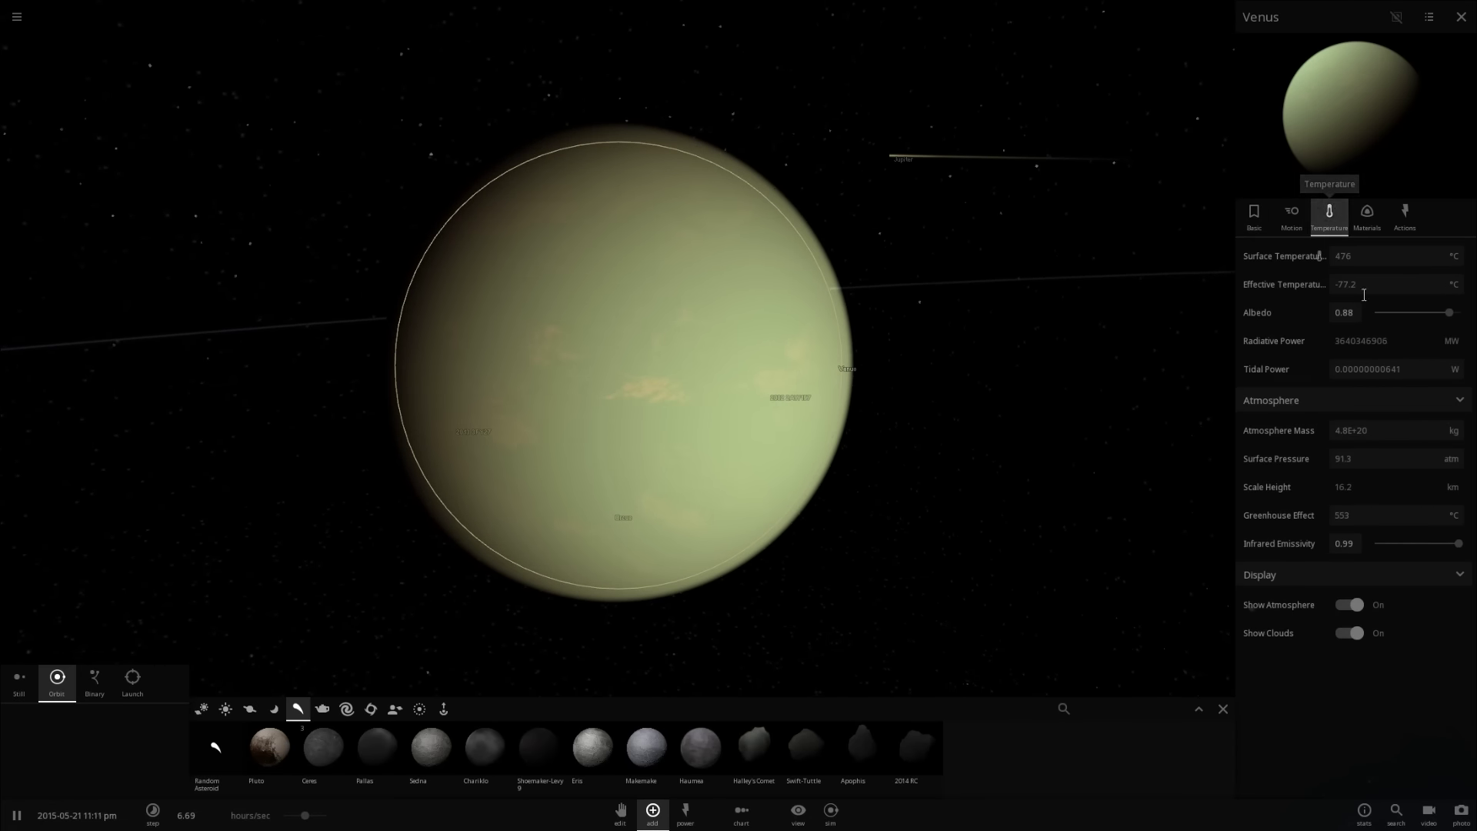
left_click_drag(1372, 430, 1253, 431)
type("0")
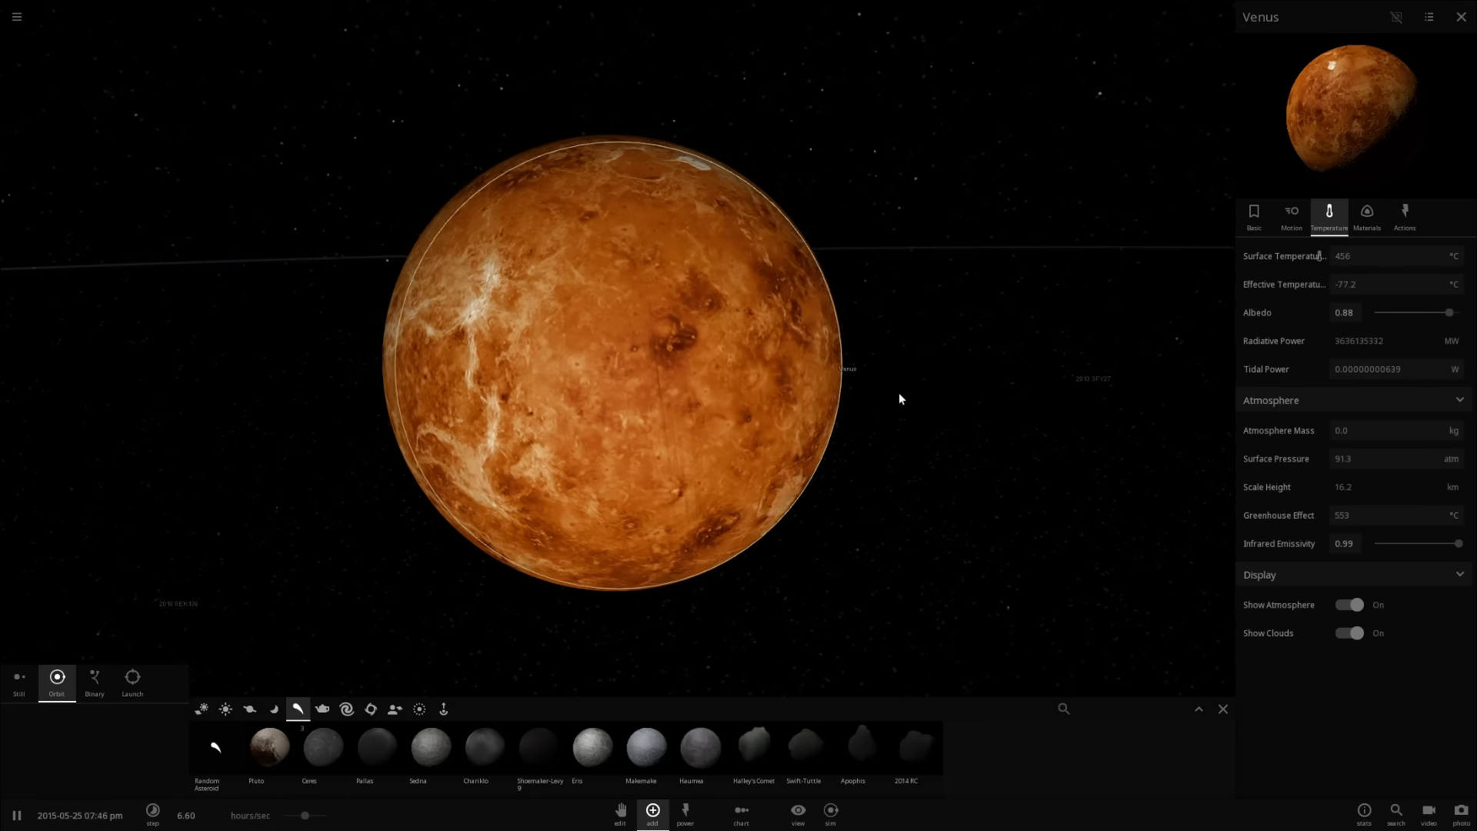
- Select the orbiting body named Atmosphere from the orbit overview and set its mass to 4.2E+20 kg
scroll(861, 435, "down", 5)
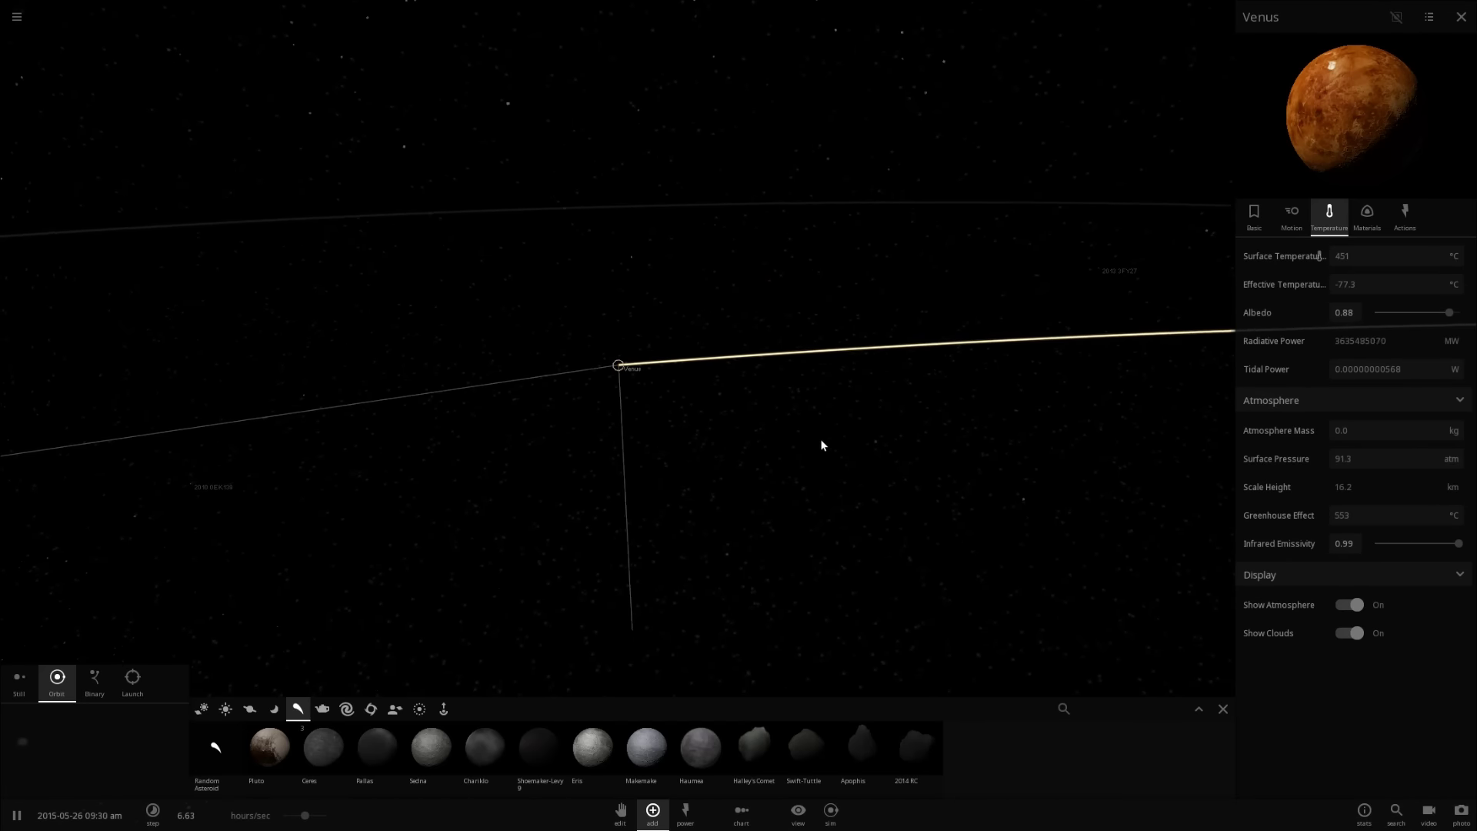
scroll(820, 439, "down", 5)
scroll(813, 435, "down", 5)
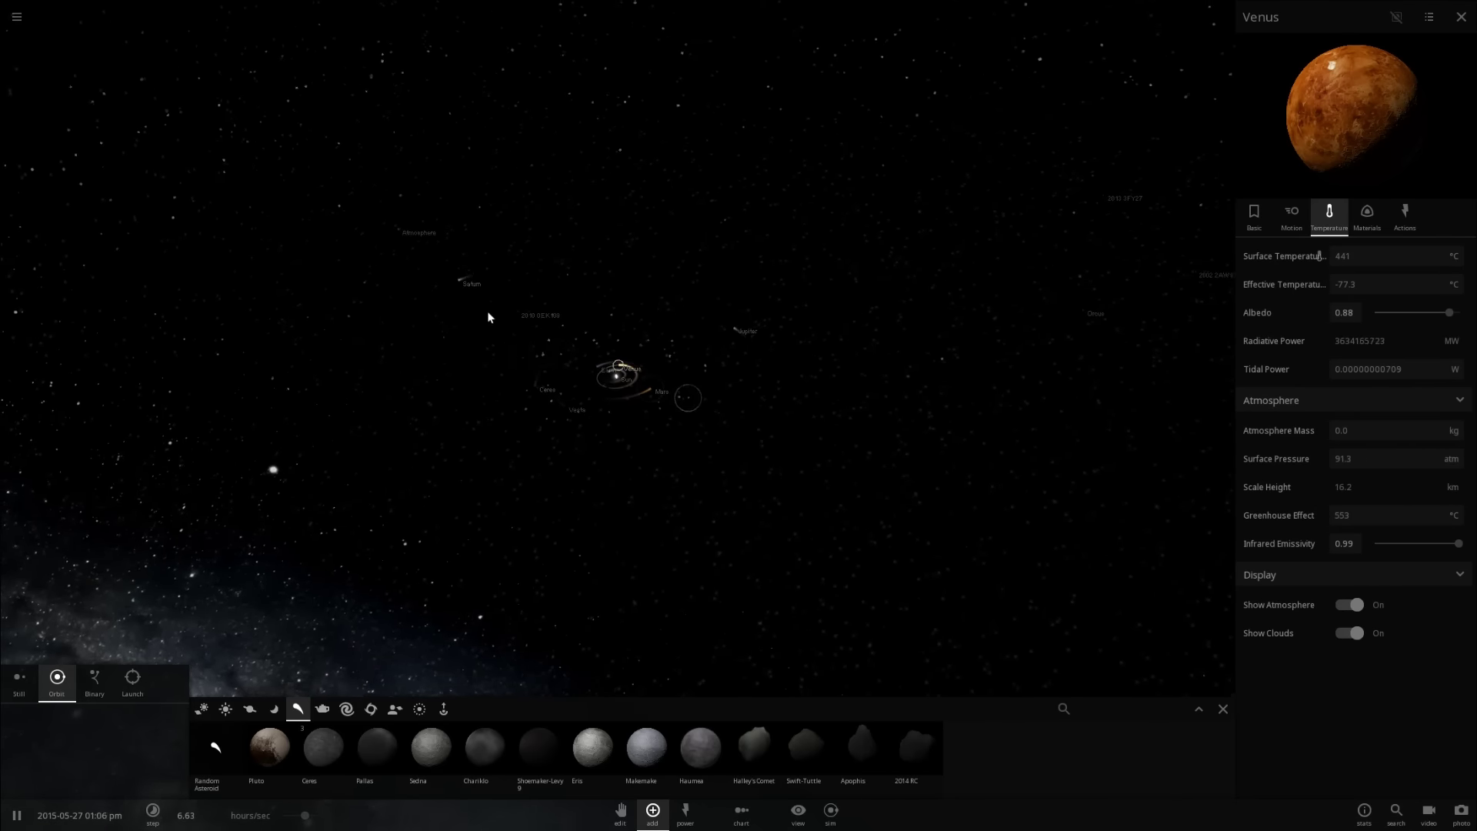
left_click(399, 232)
left_click_drag(524, 309, 1042, 247)
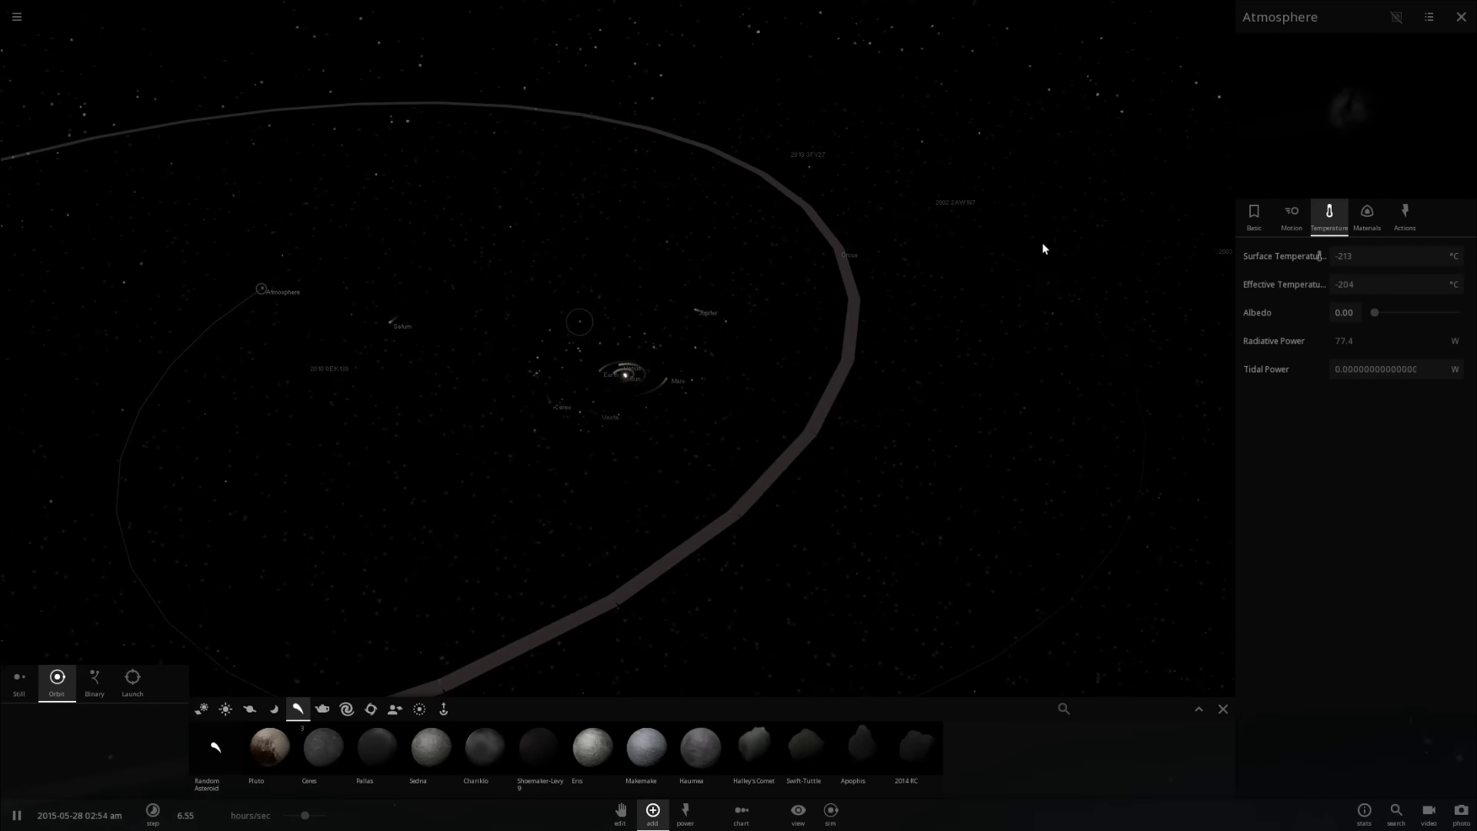
left_click(1254, 228)
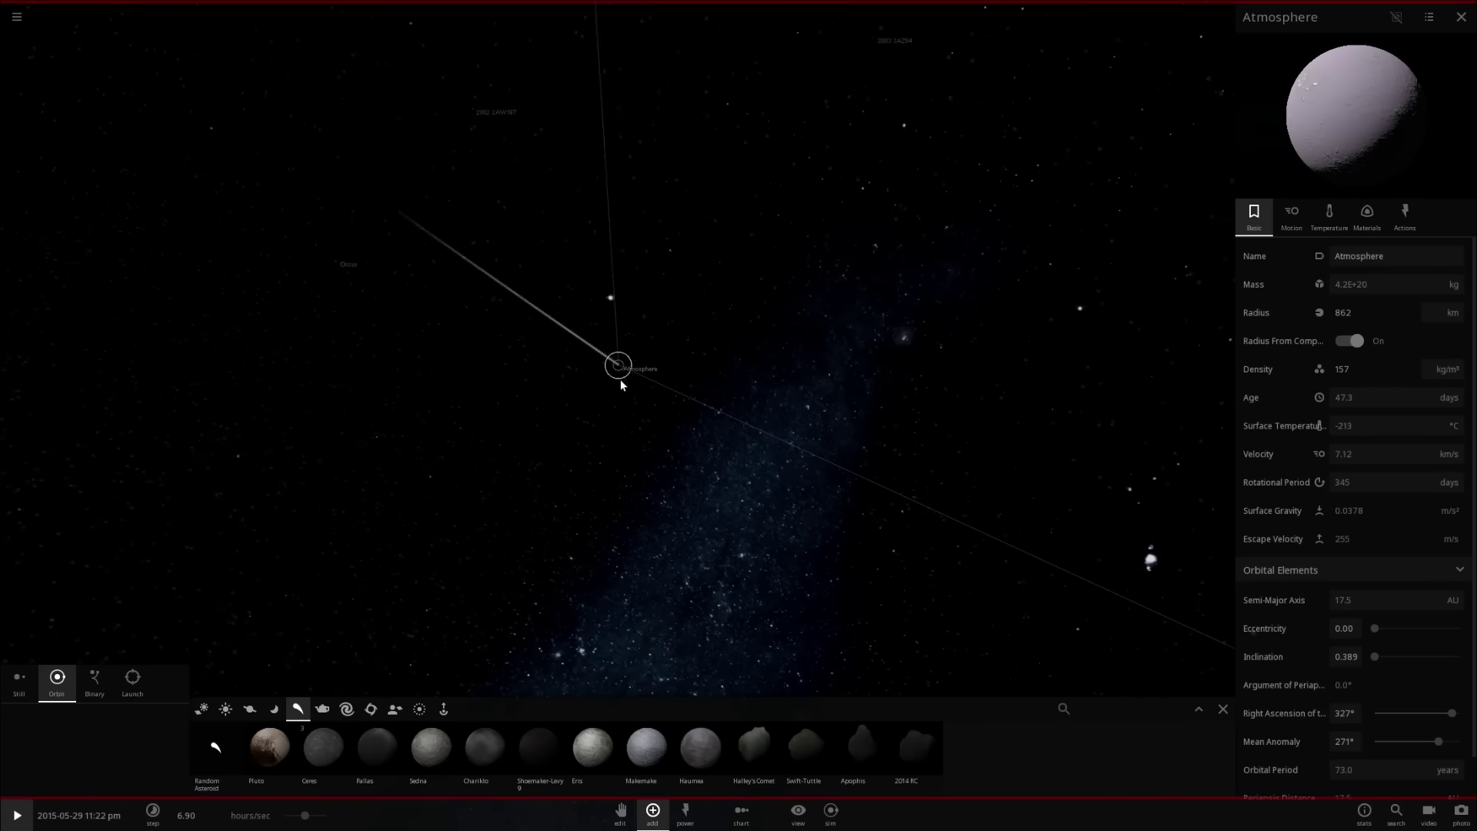
- Examine the Atmosphere body up close and compare its size with a preview of Ceres, without placing Ceres
scroll(620, 380, "up", 5)
key("space")
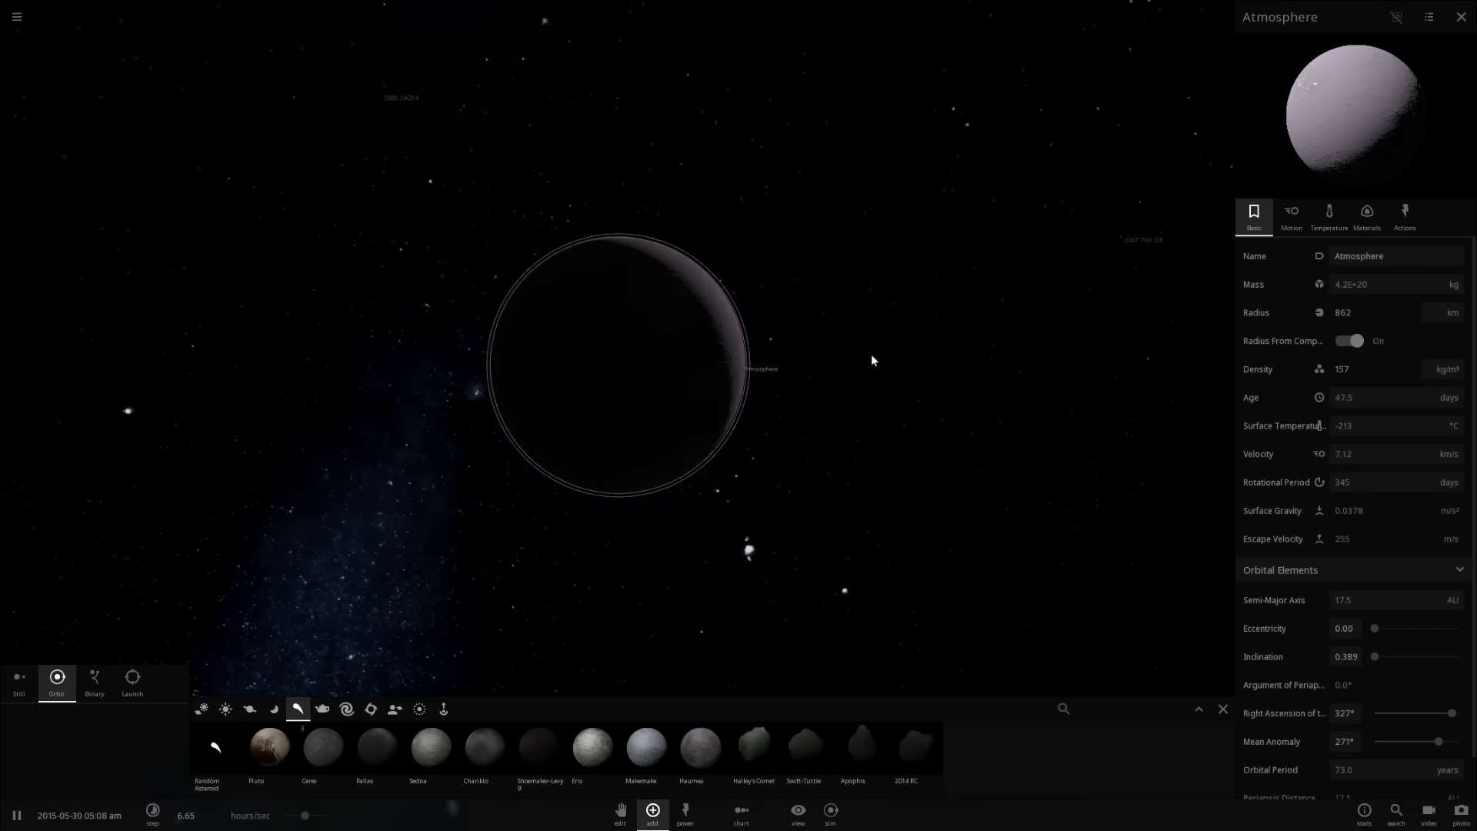
left_click_drag(871, 354, 754, 362)
scroll(663, 343, "up", 3)
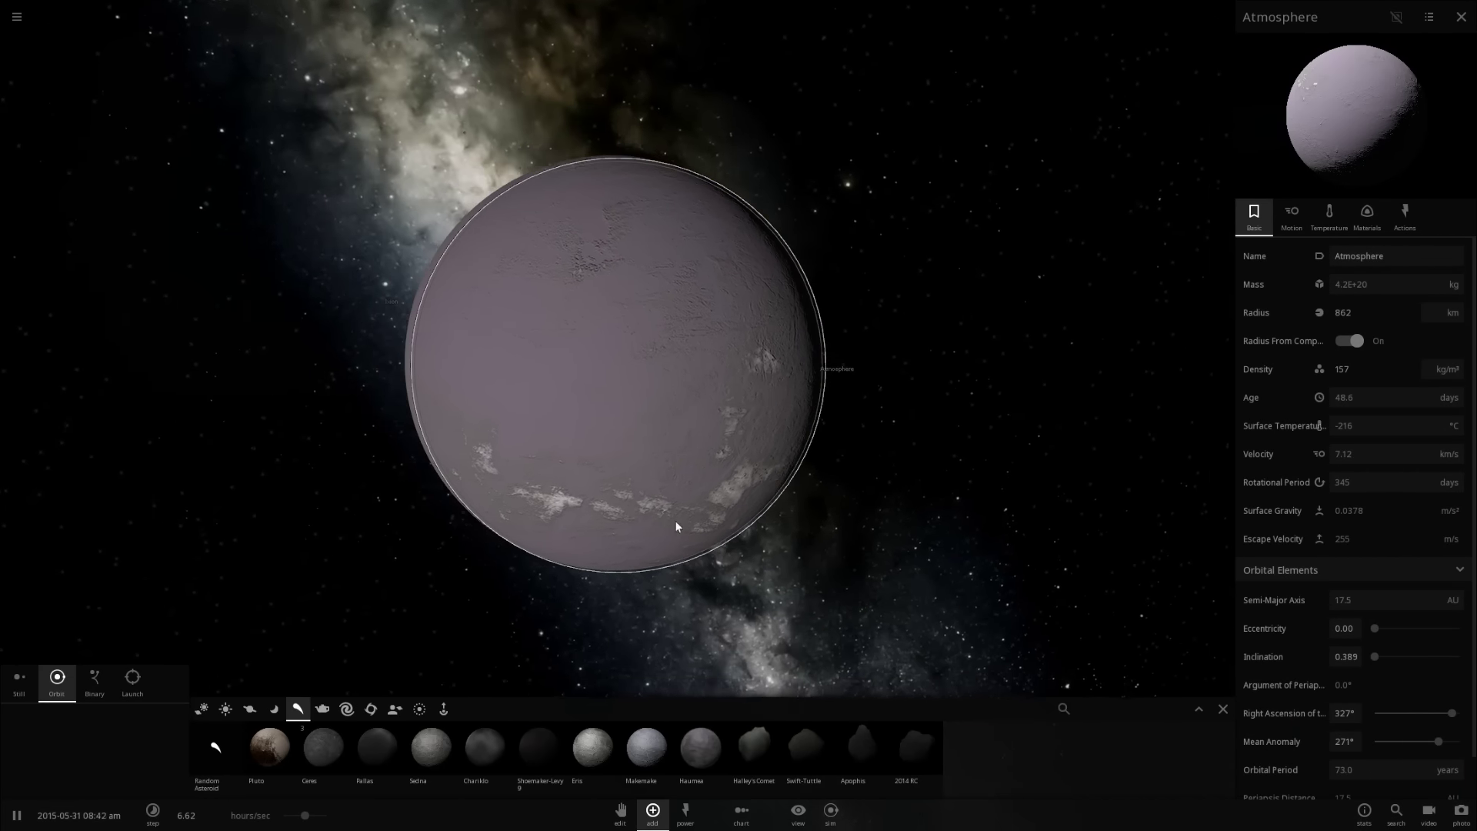
left_click(316, 765)
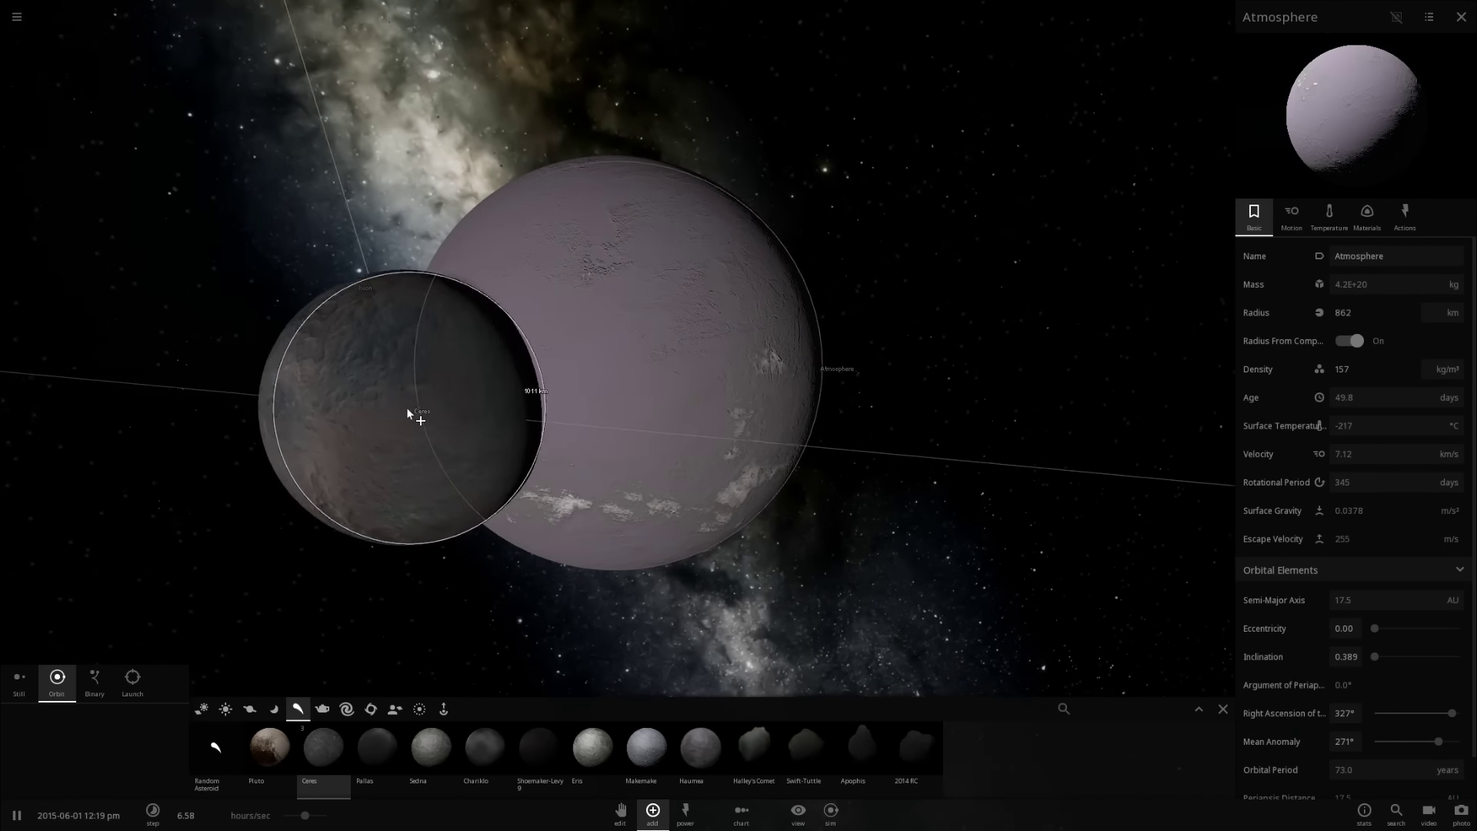
key("Escape")
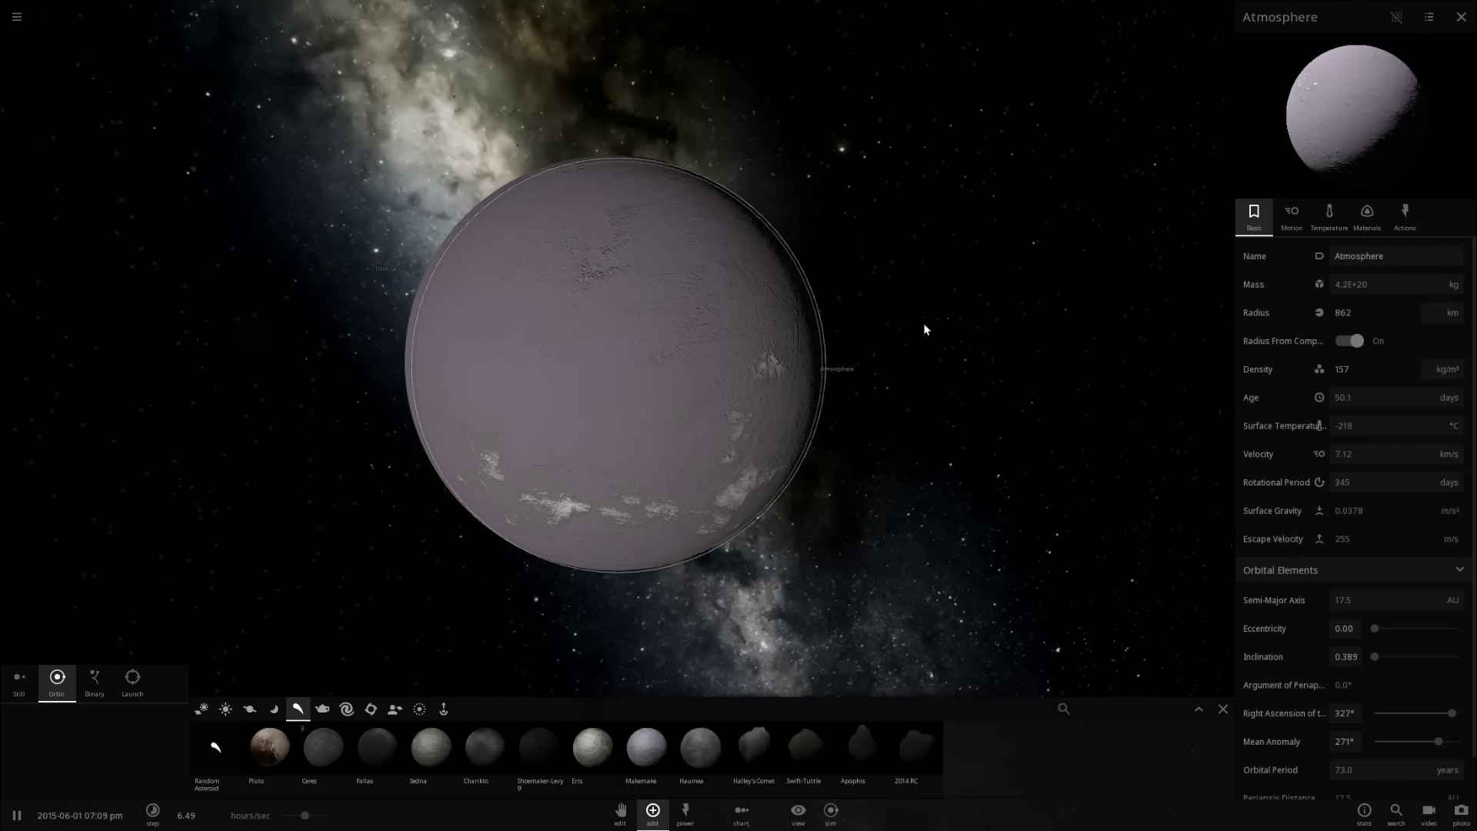
- Show the Atmosphere body's material composition and compare its size with a preview of Venus, without placing Venus
left_click(1362, 219)
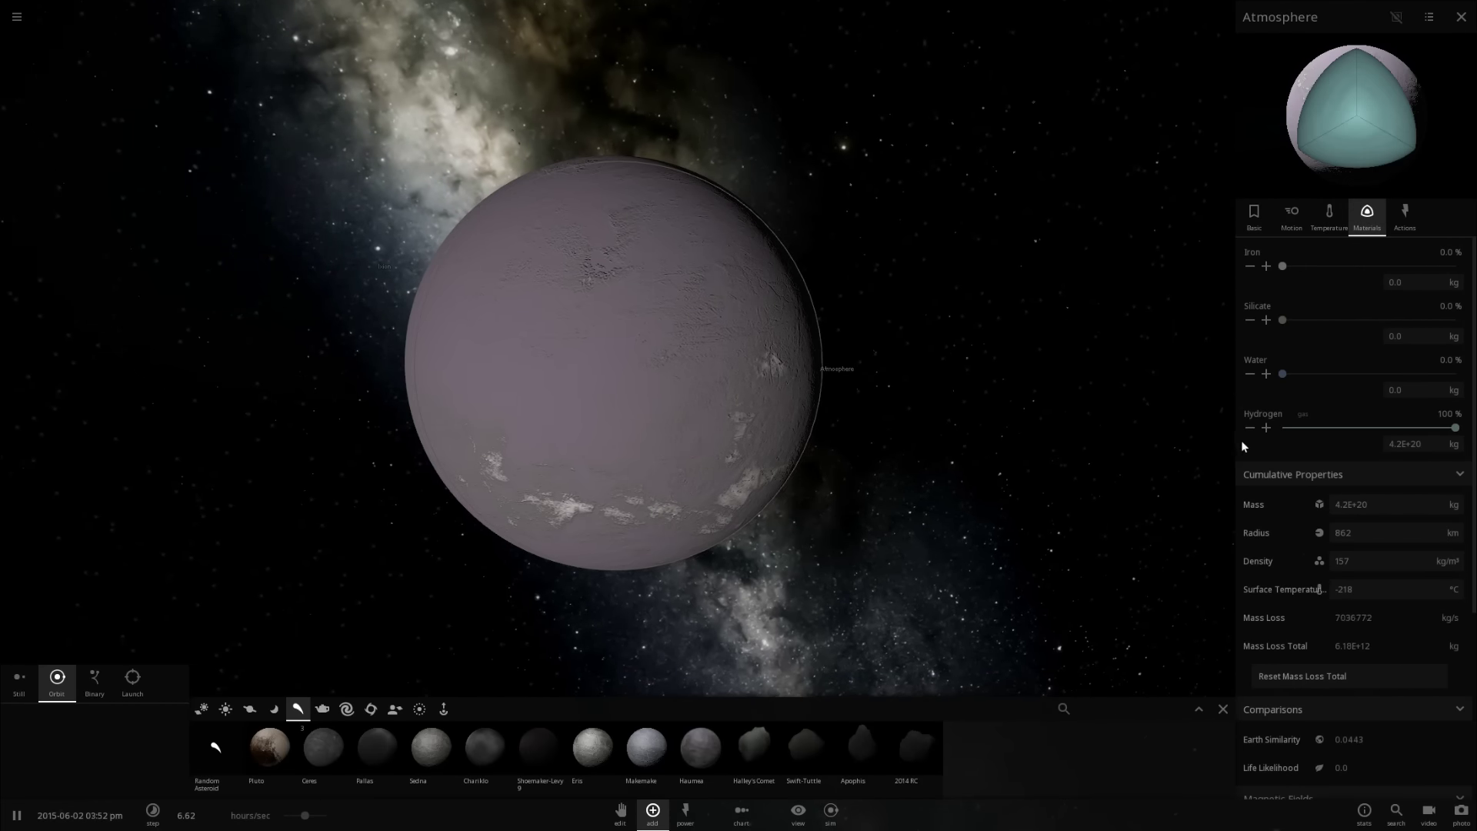
left_click_drag(992, 418, 808, 424)
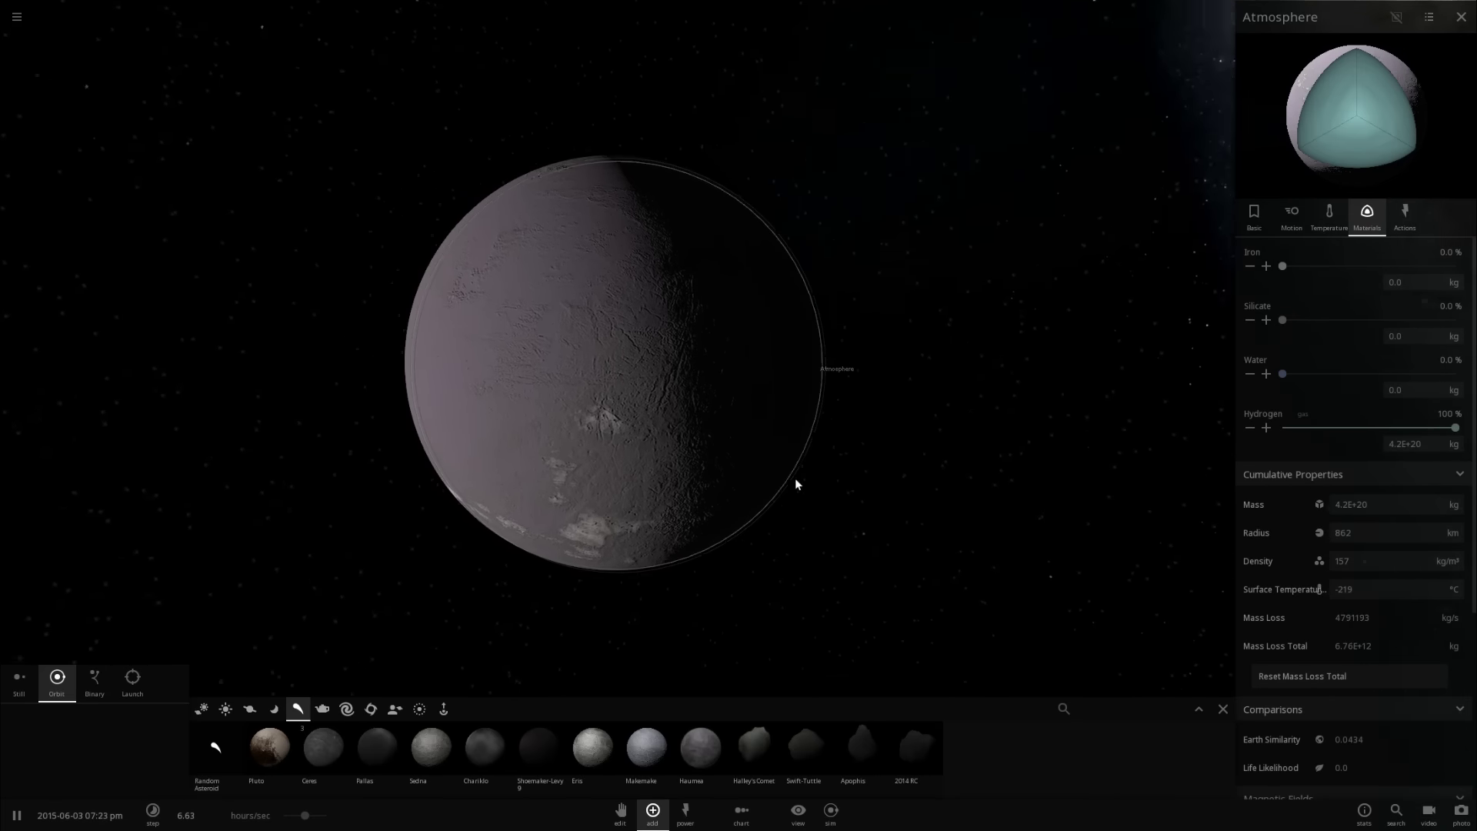
scroll(534, 458, "down", 2)
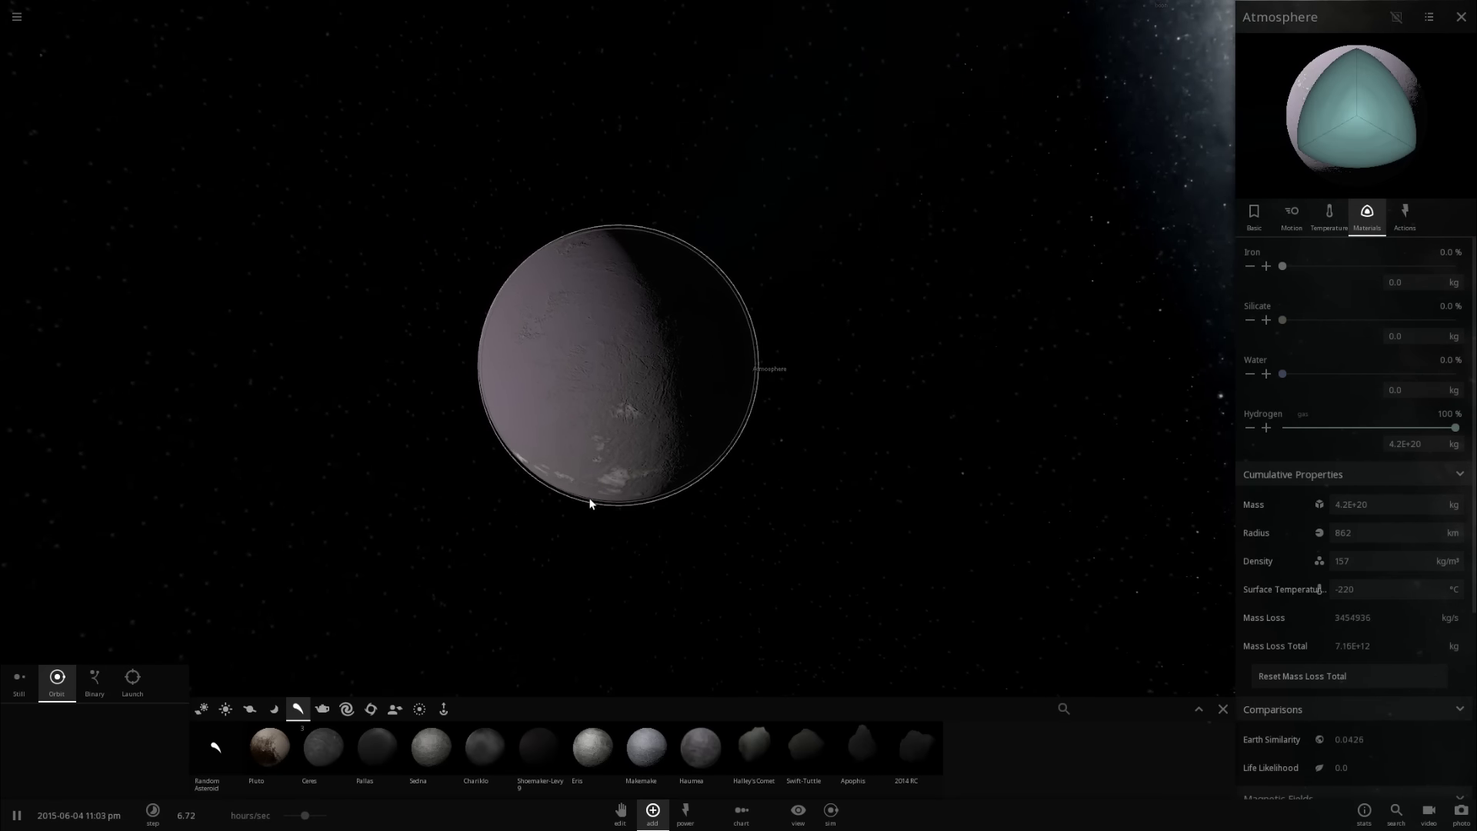
left_click(249, 711)
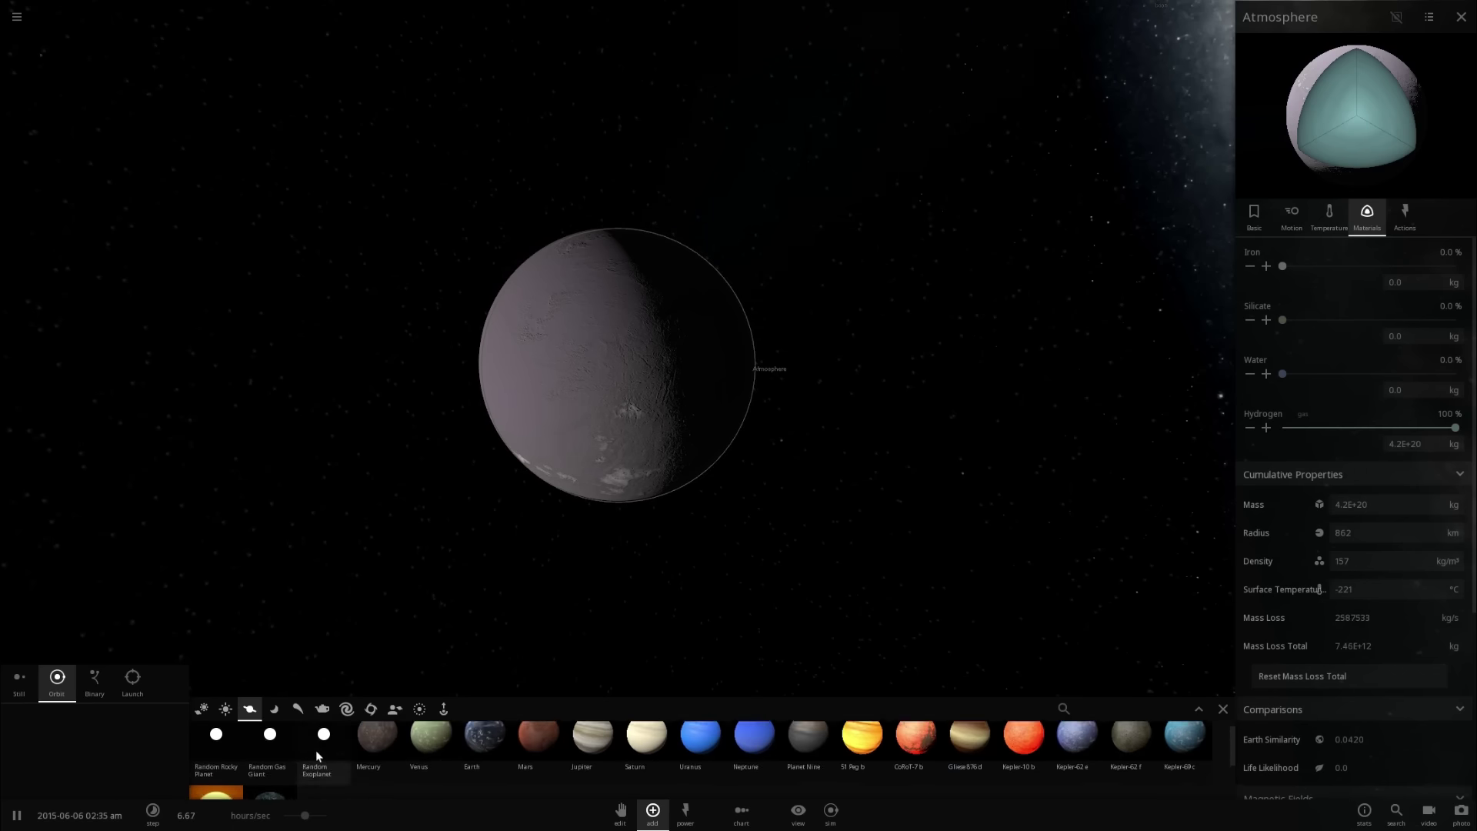
left_click(430, 747)
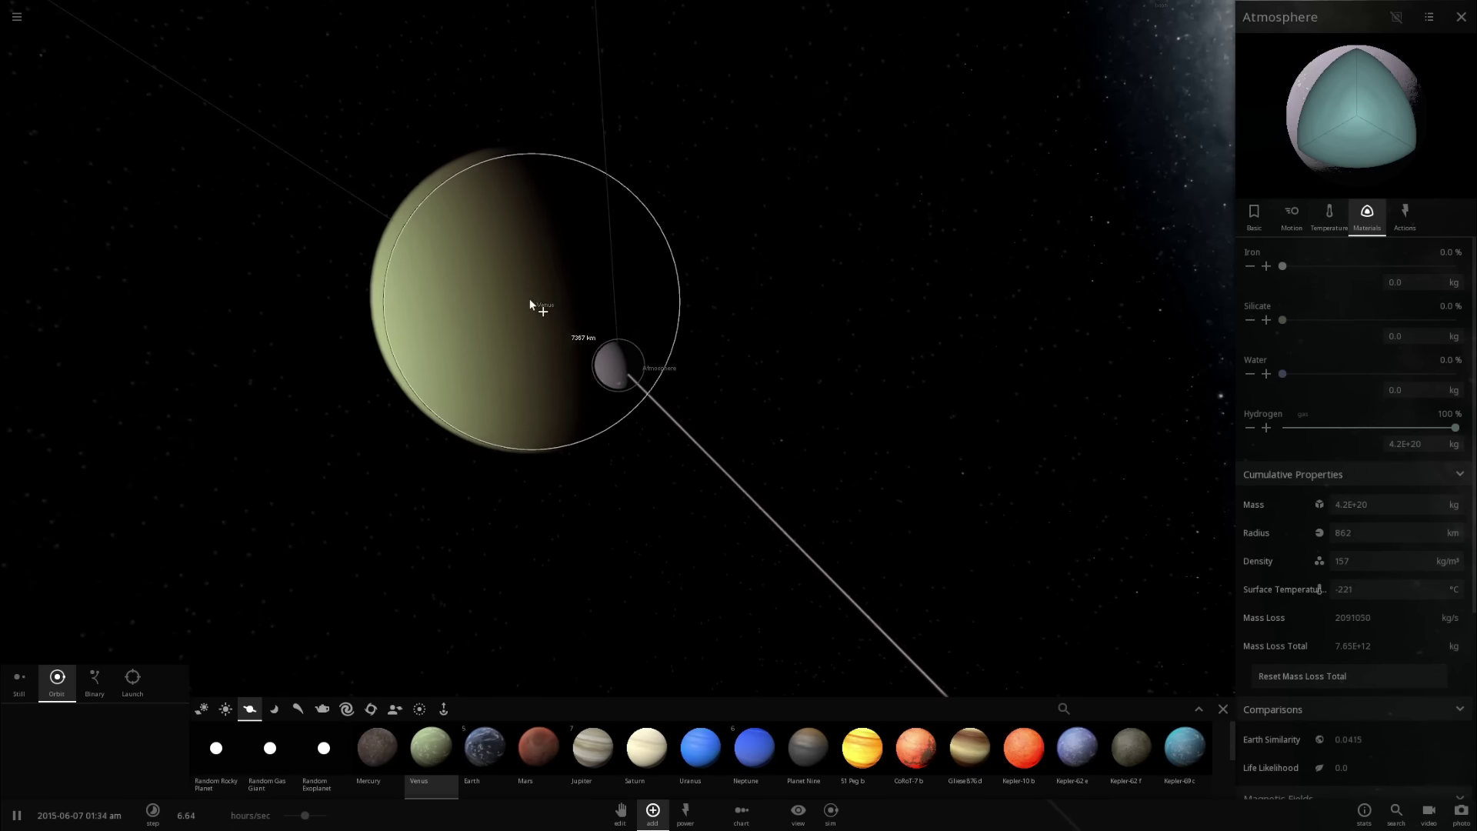
key("Escape")
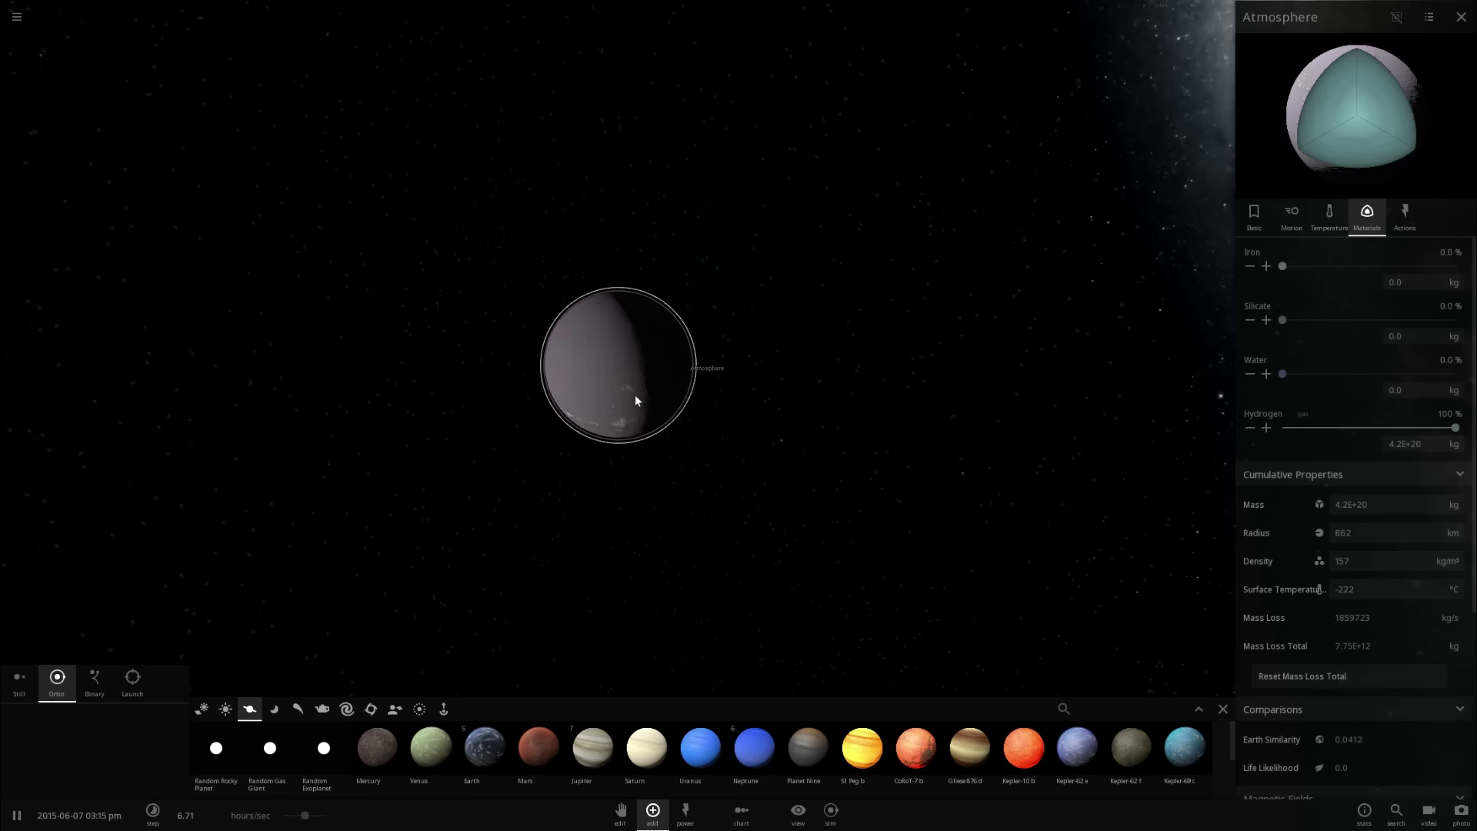
- Run the simulation at about 3.5 days/sec and check the temperature properties of Venus and Mercury along their orbits
scroll(625, 436, "down", 5)
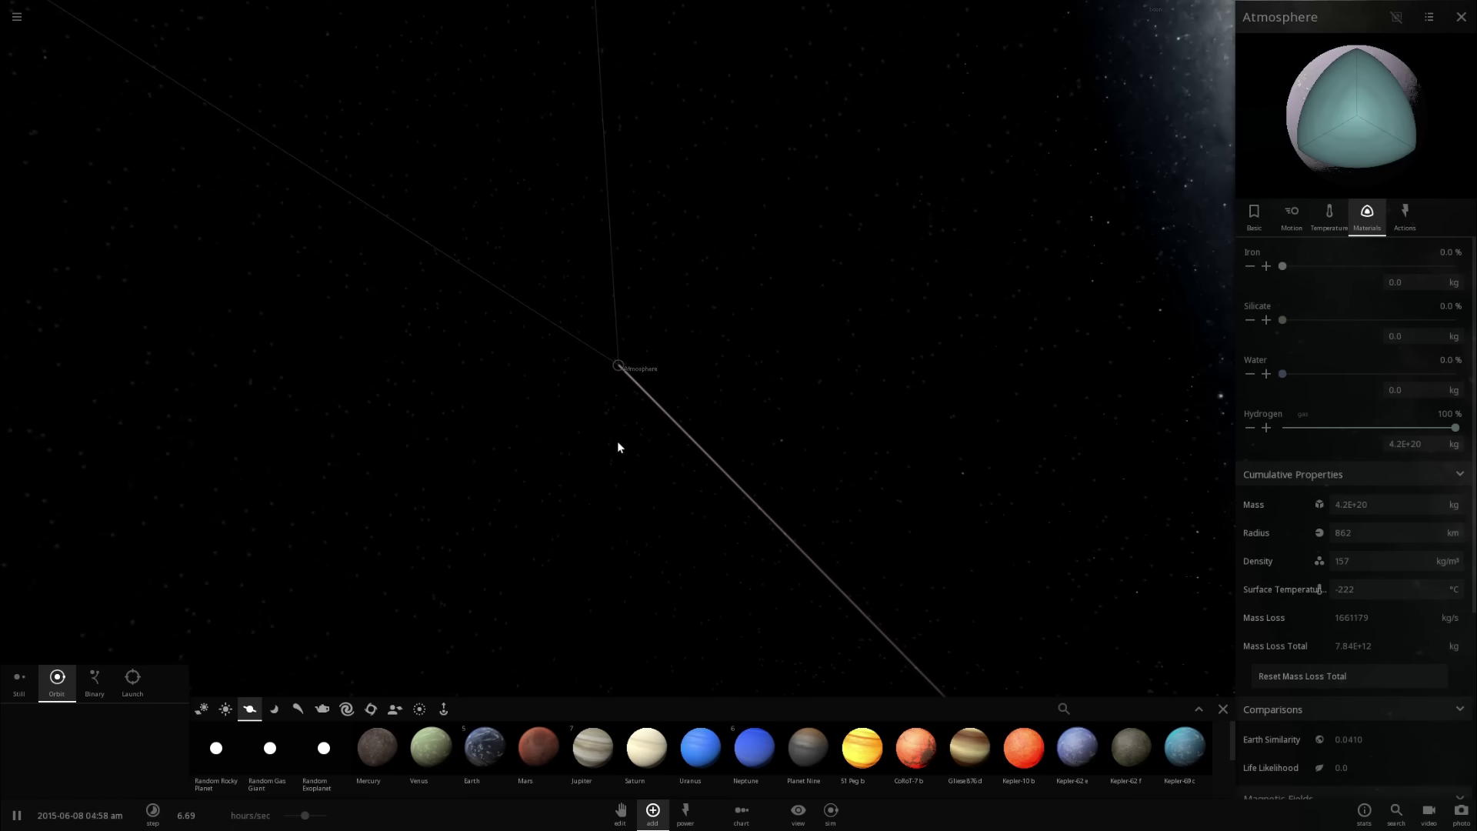
scroll(617, 441, "down", 5)
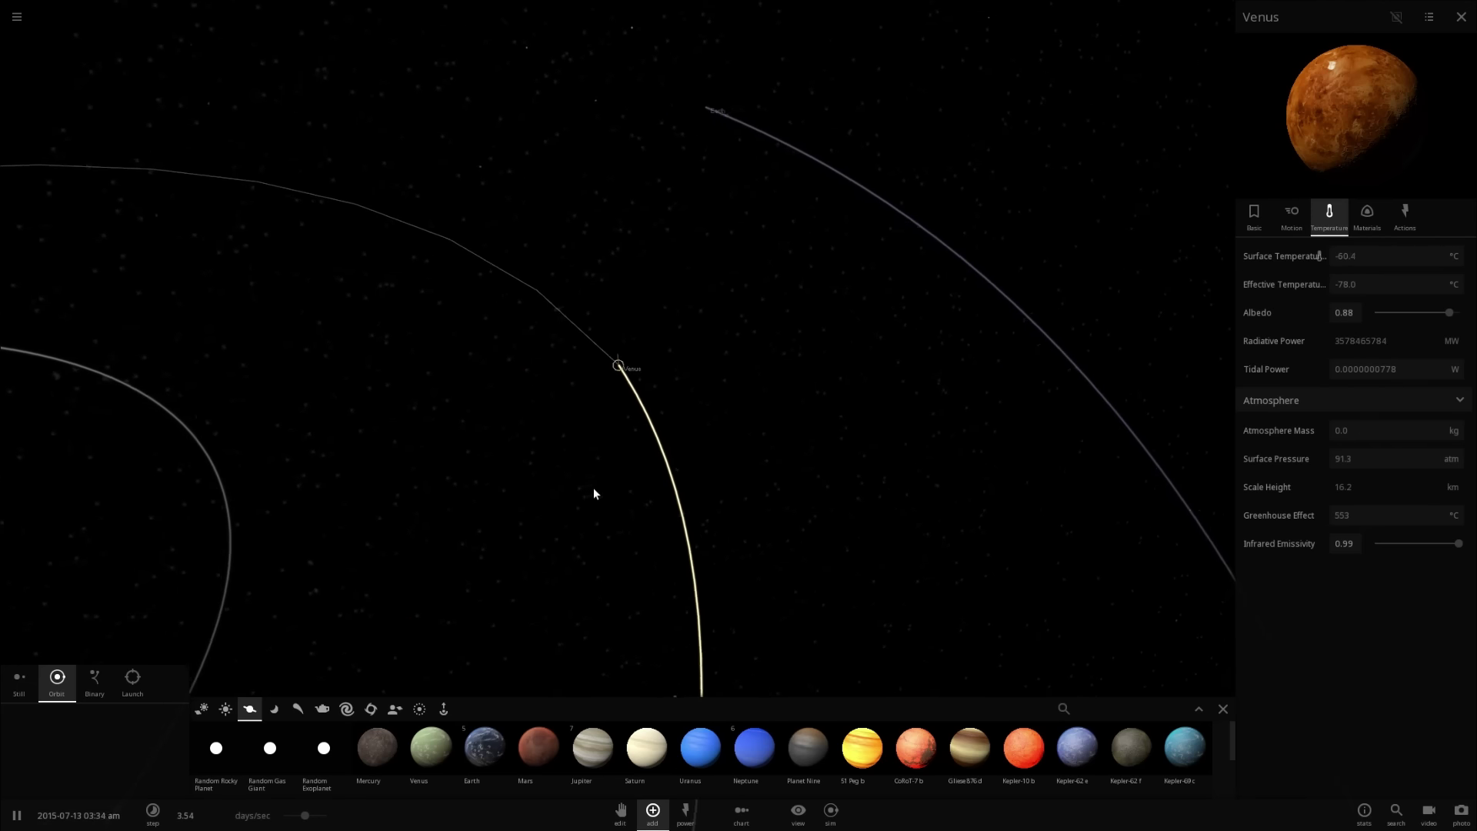
left_click_drag(594, 488, 811, 337)
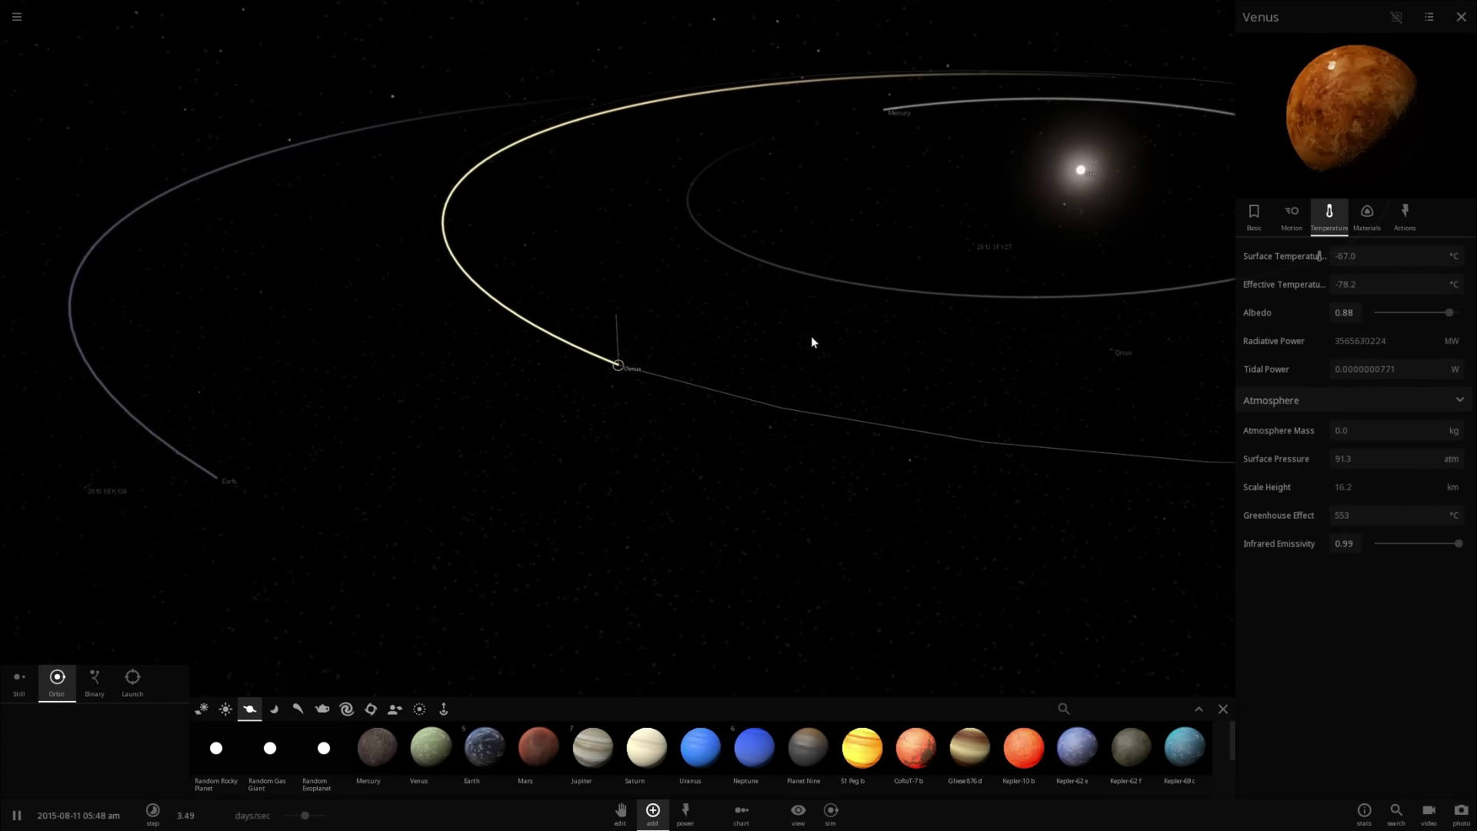
left_click_drag(690, 328, 699, 333)
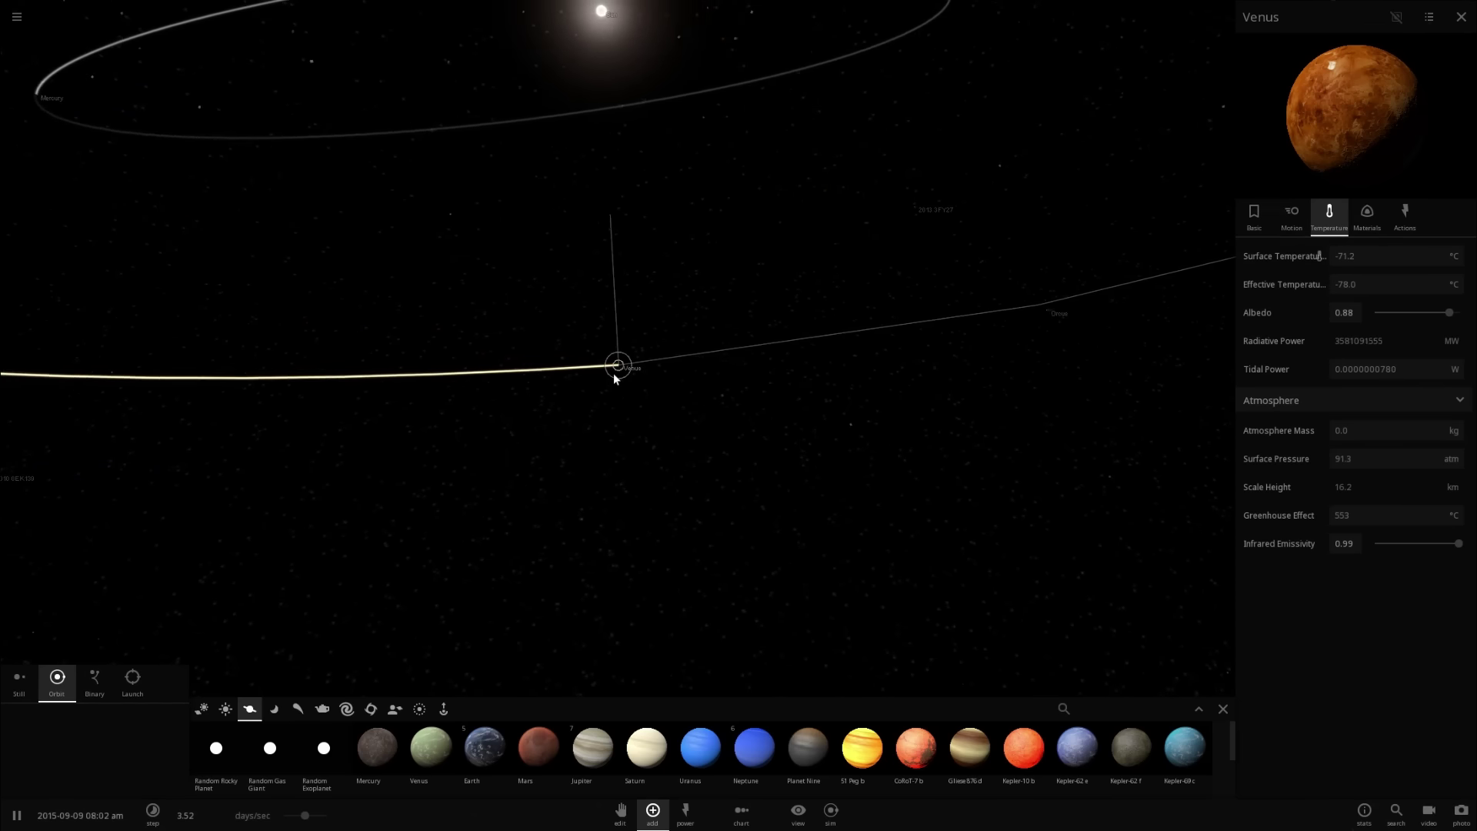
scroll(614, 336, "down", 3)
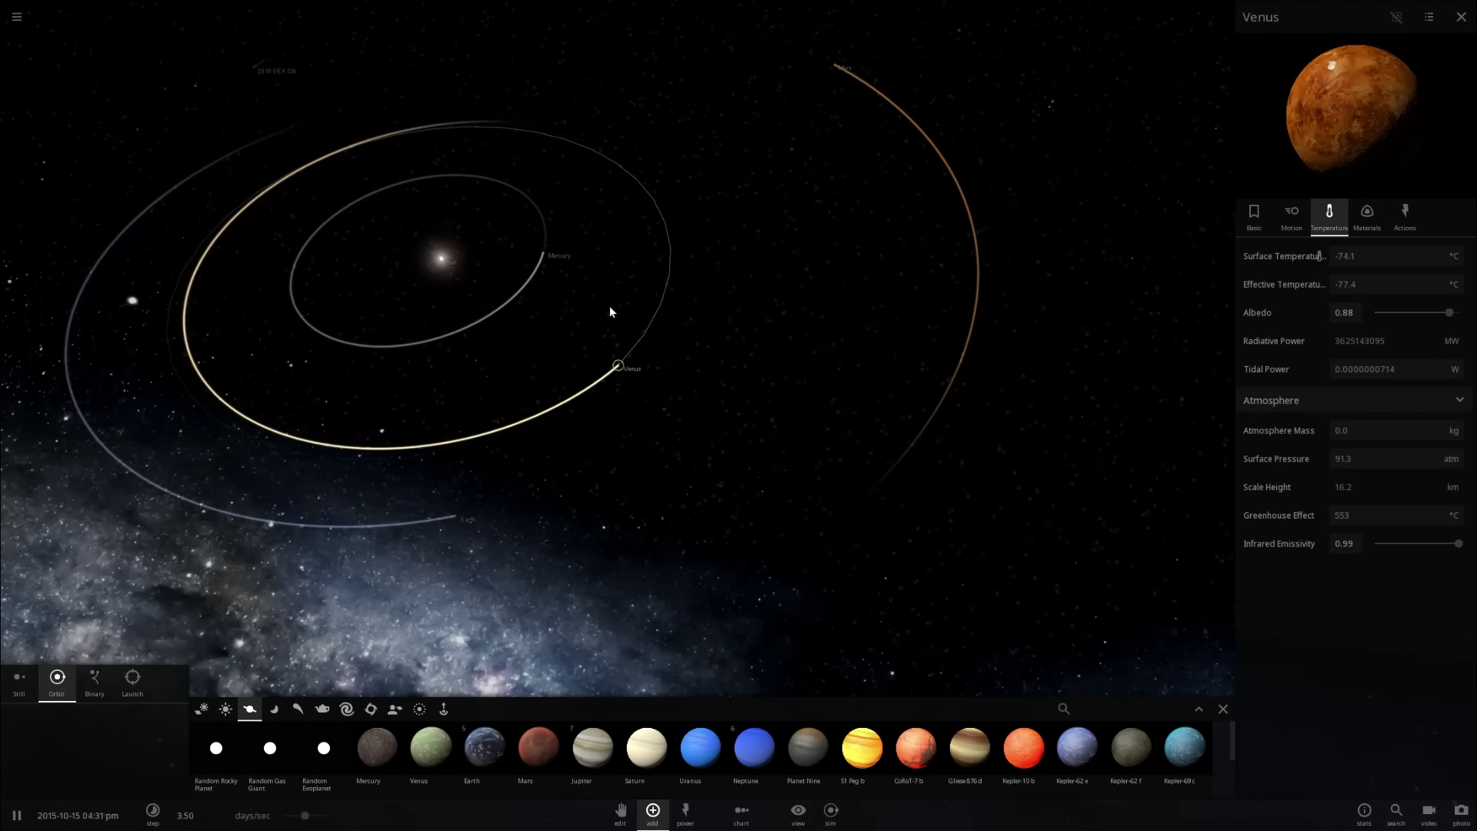
left_click(515, 236)
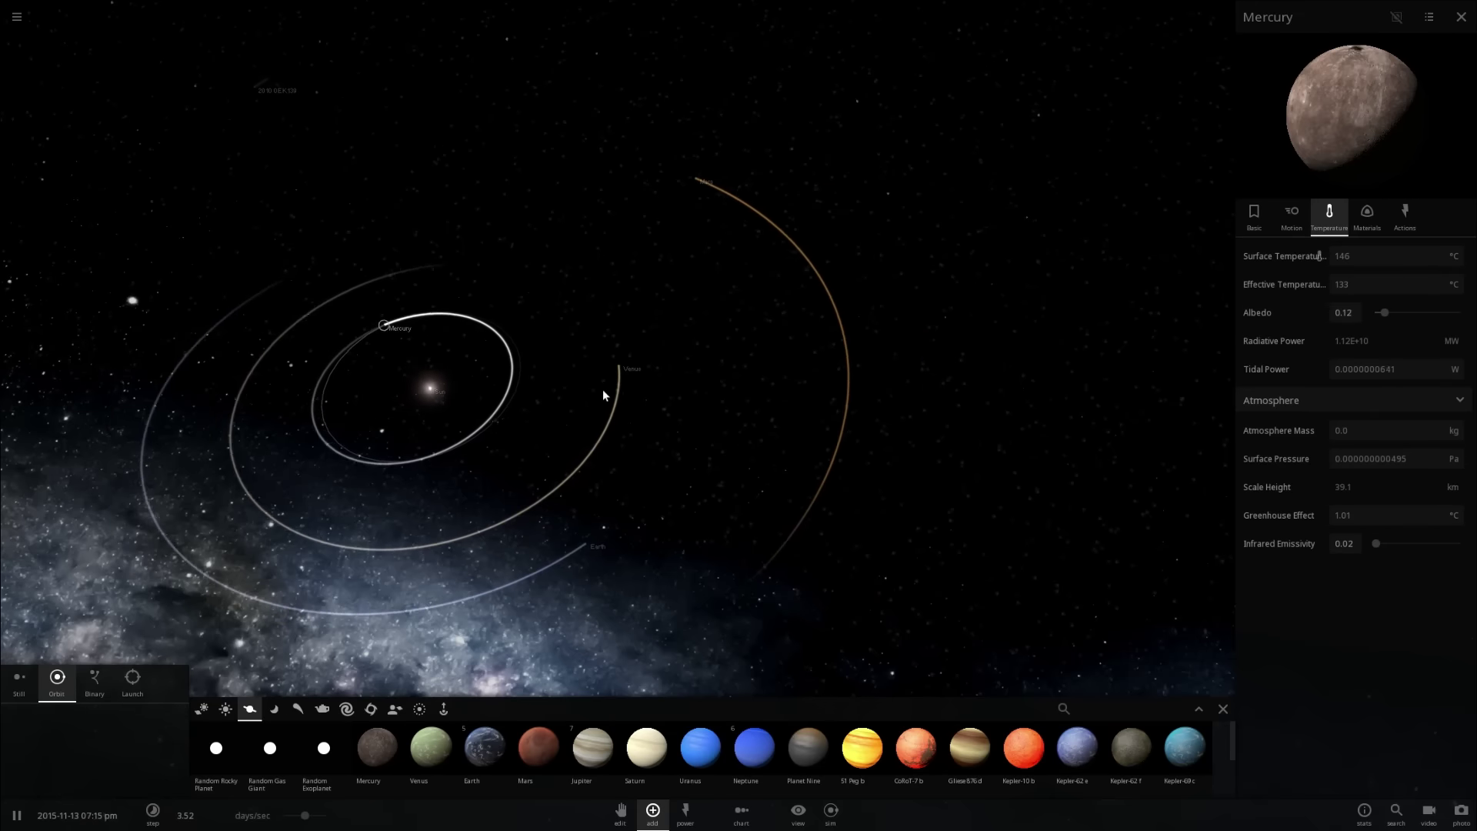
- Select Earth and set its atmosphere mass to 0 kg in its climate properties
left_click(605, 542)
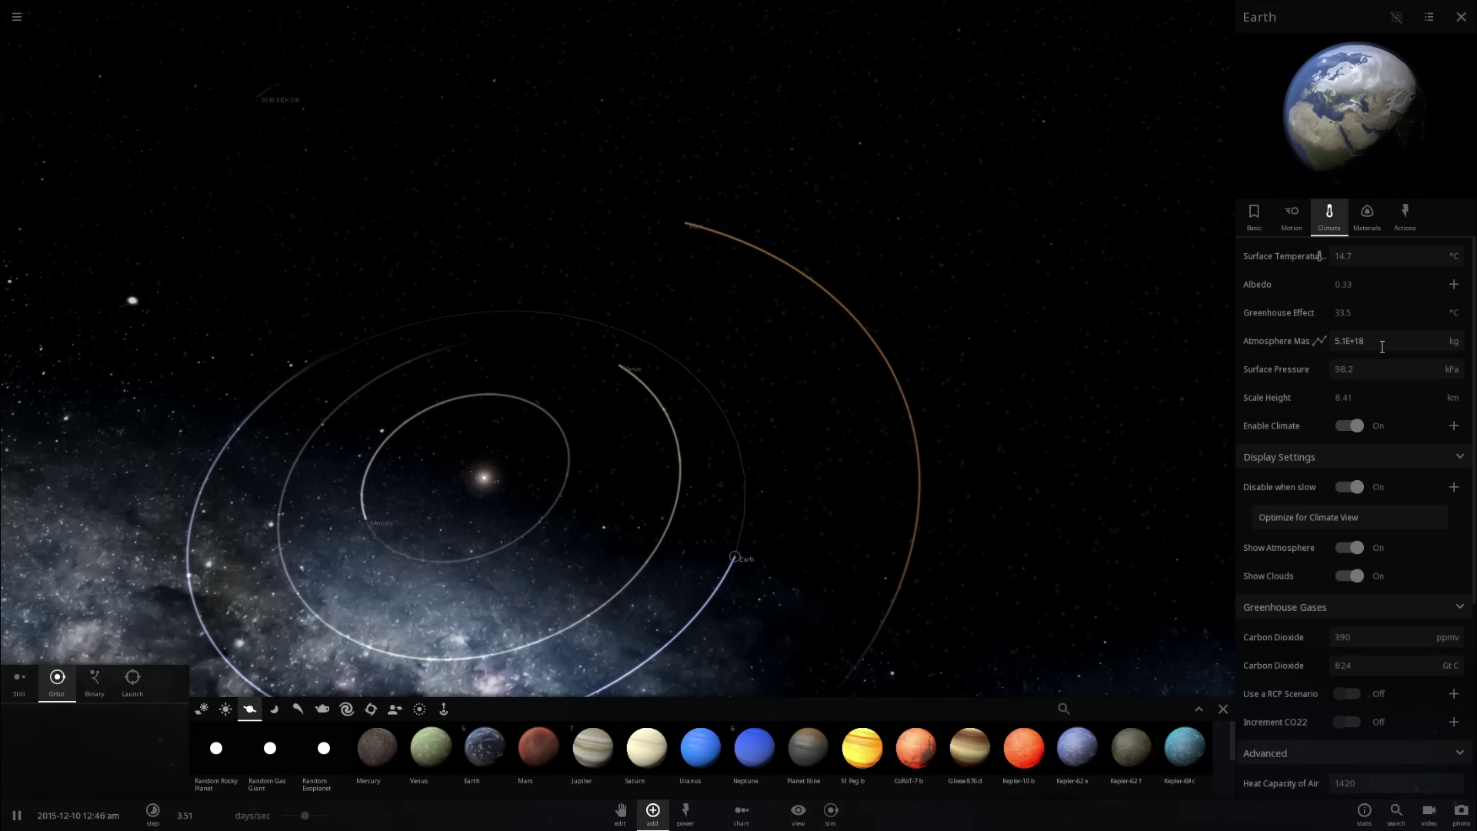
left_click(1376, 340)
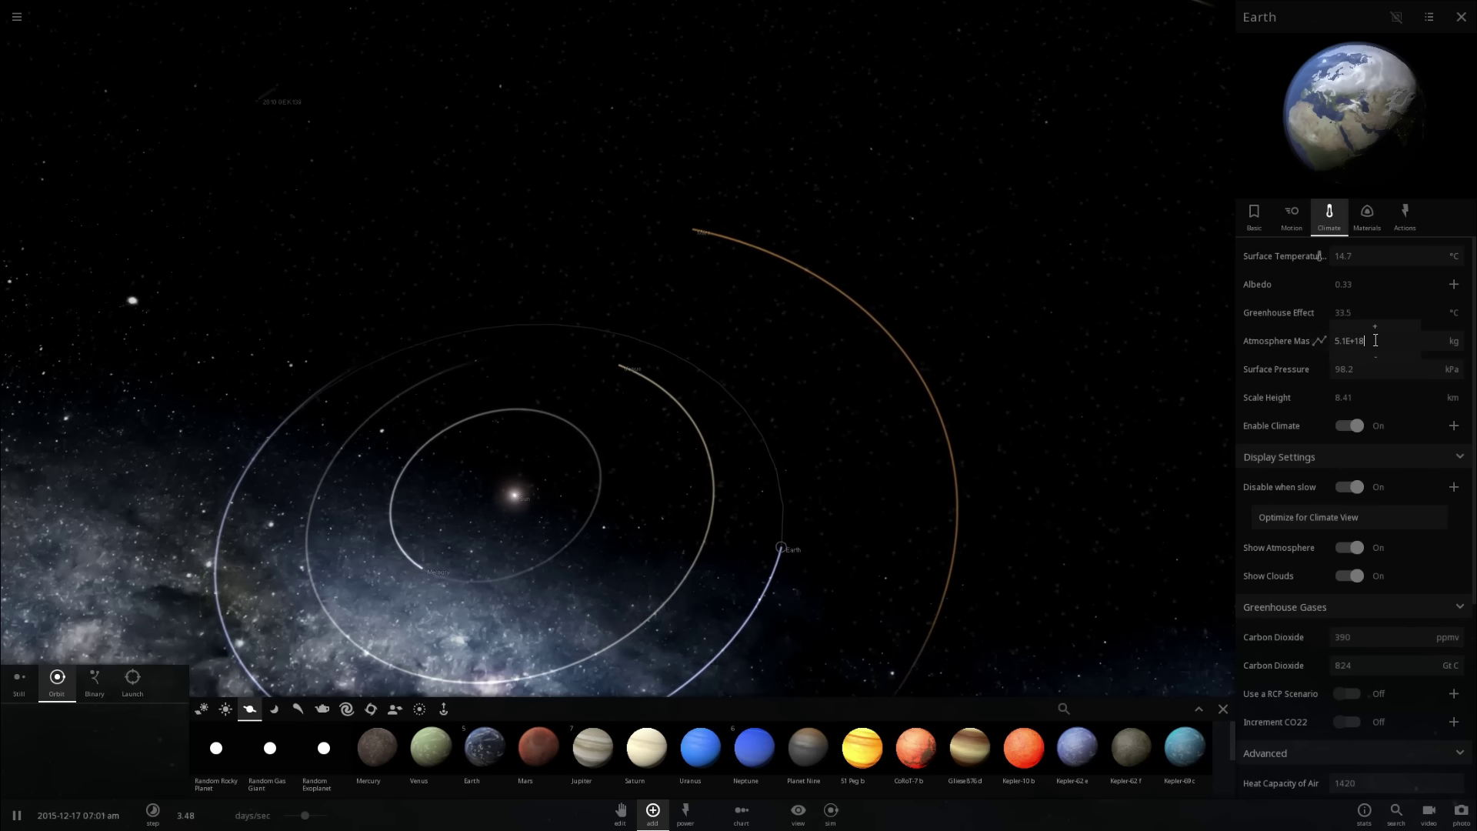
type("0")
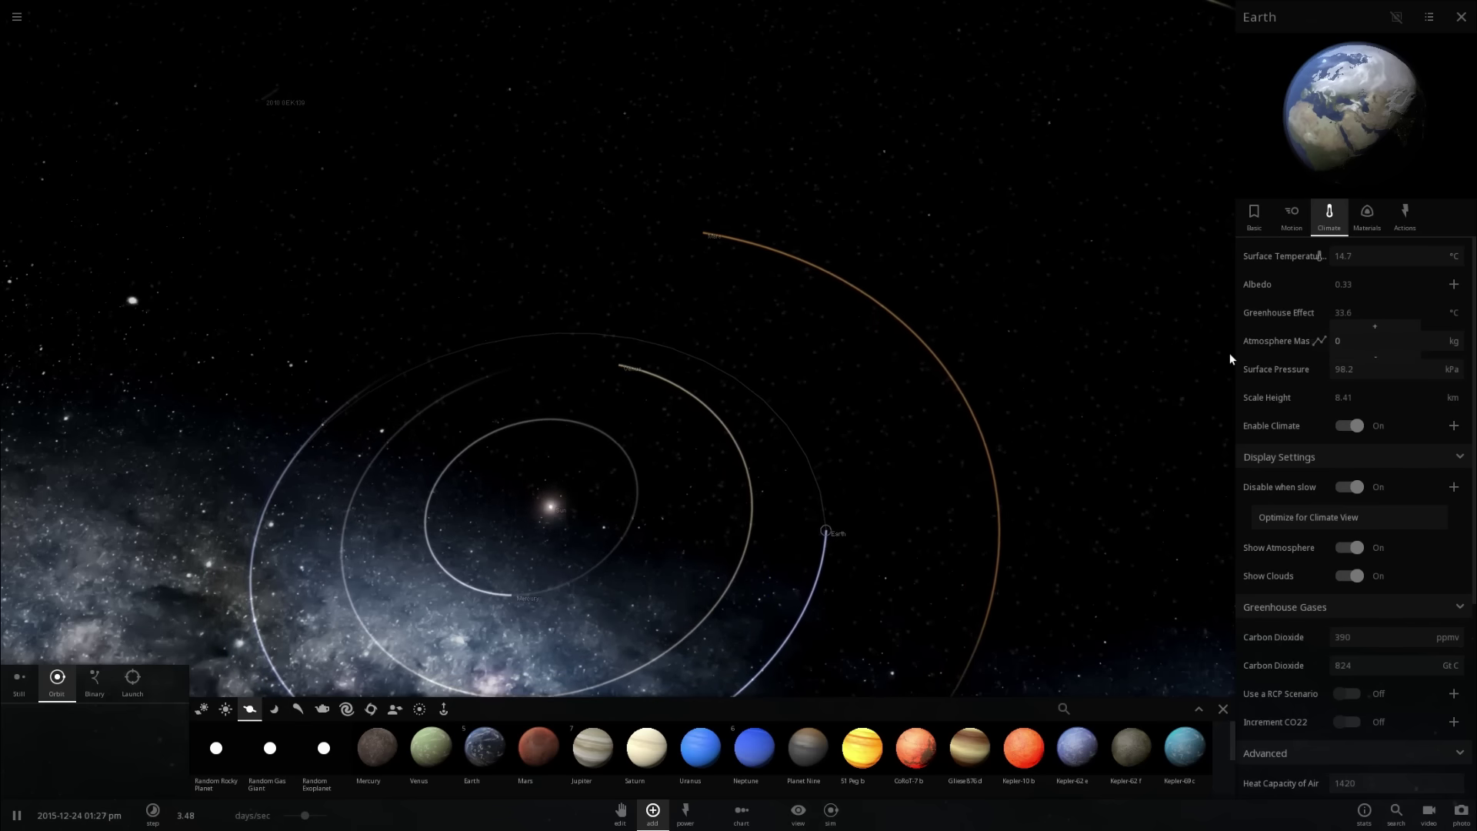
left_click(1351, 427)
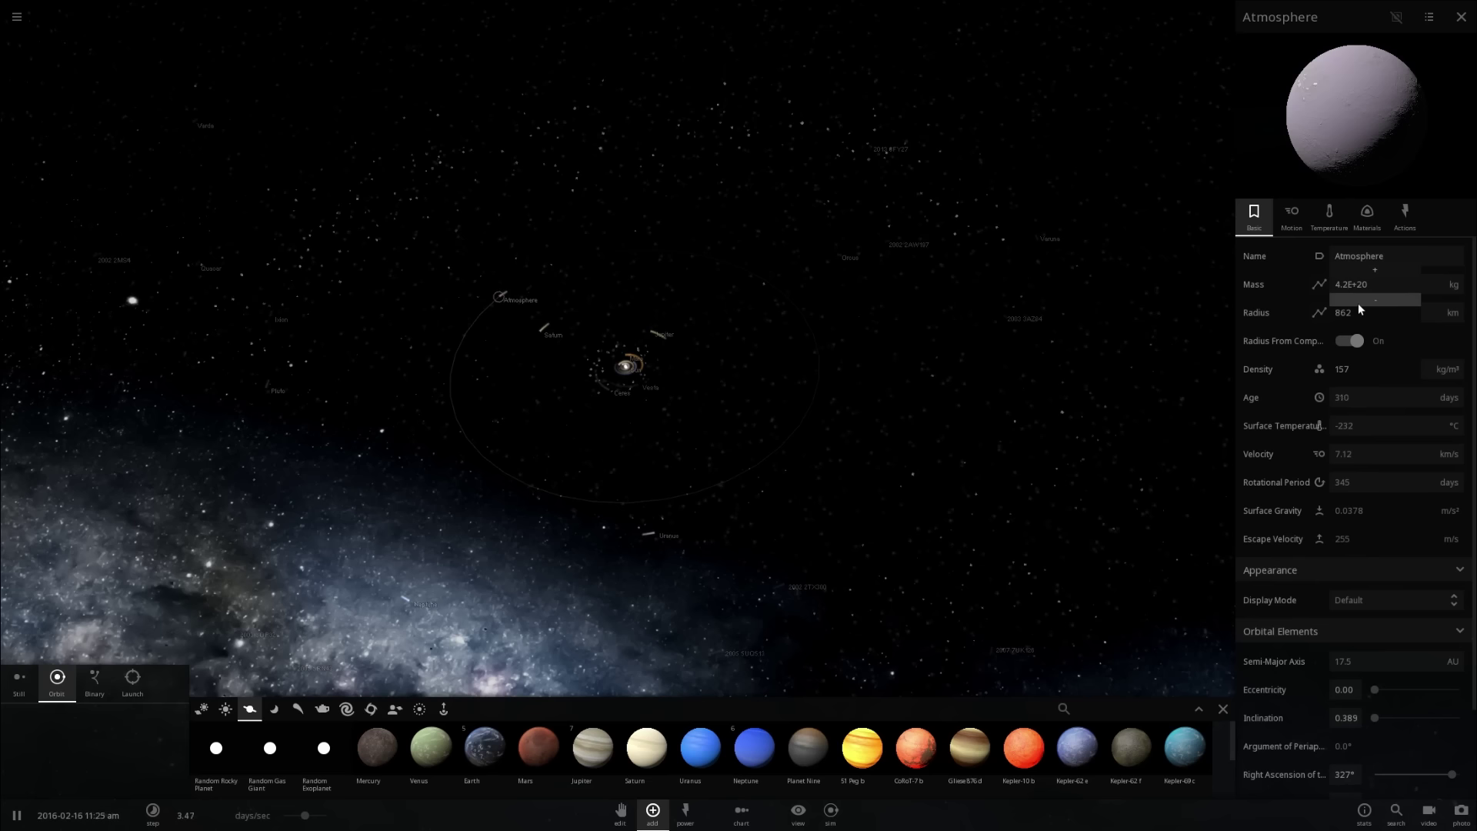
- Set the mass of the orbiting Atmosphere body to 4.25E+20 kg
type("5")
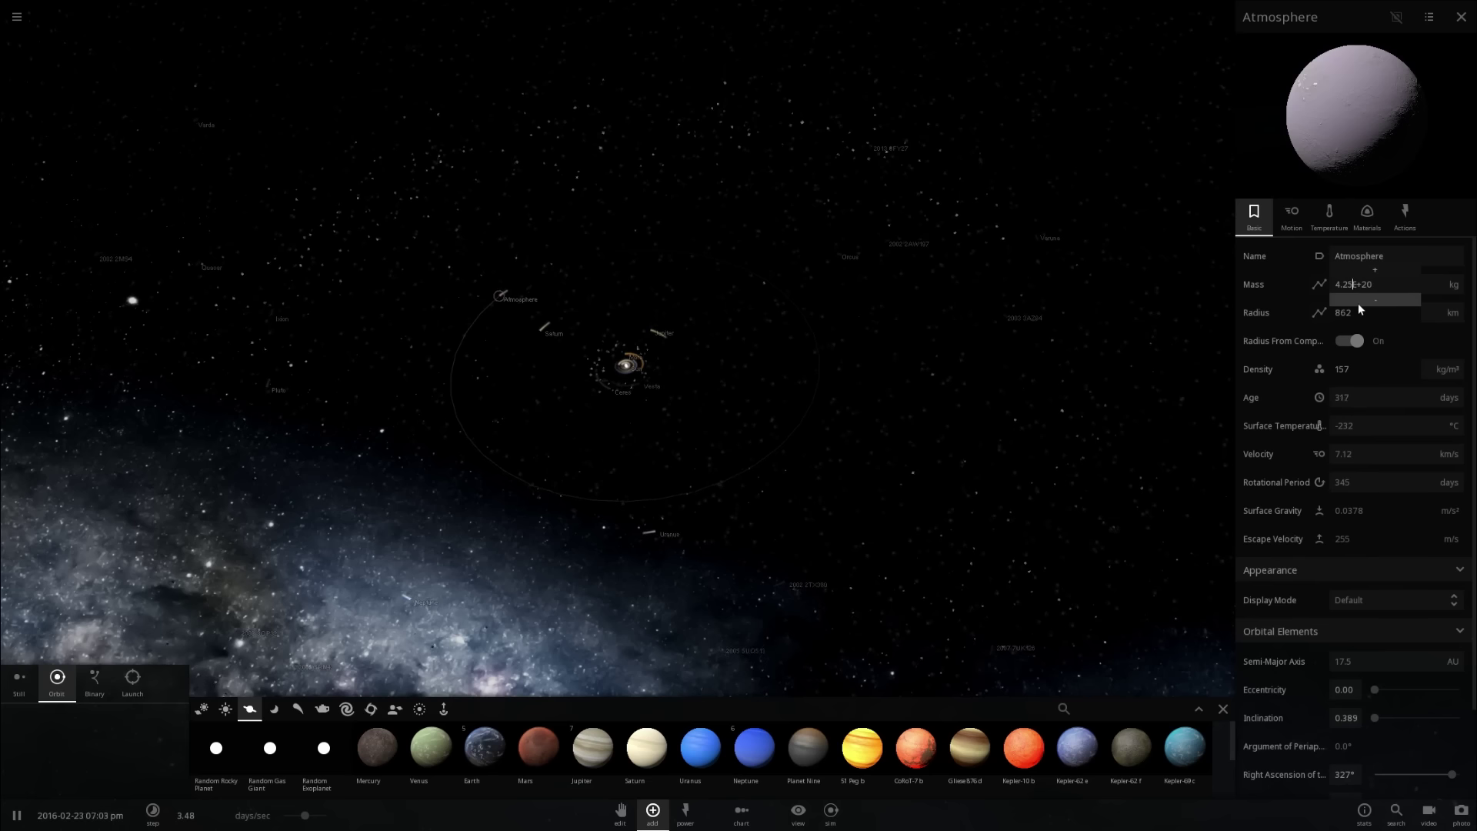
key("Tab")
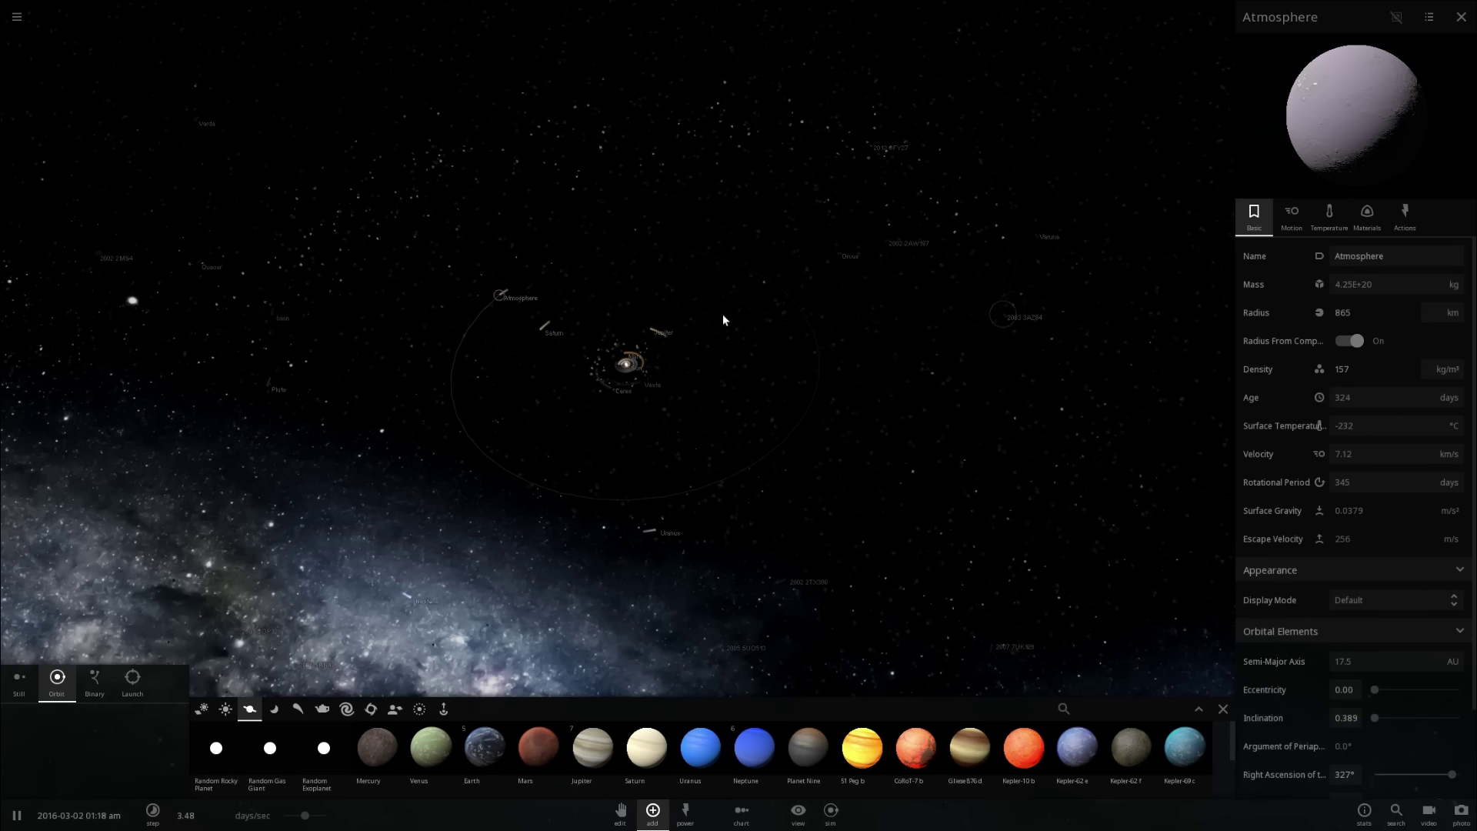
- Return the view to the inner planets around the Sun and show Earth's basic properties
double_click(636, 369)
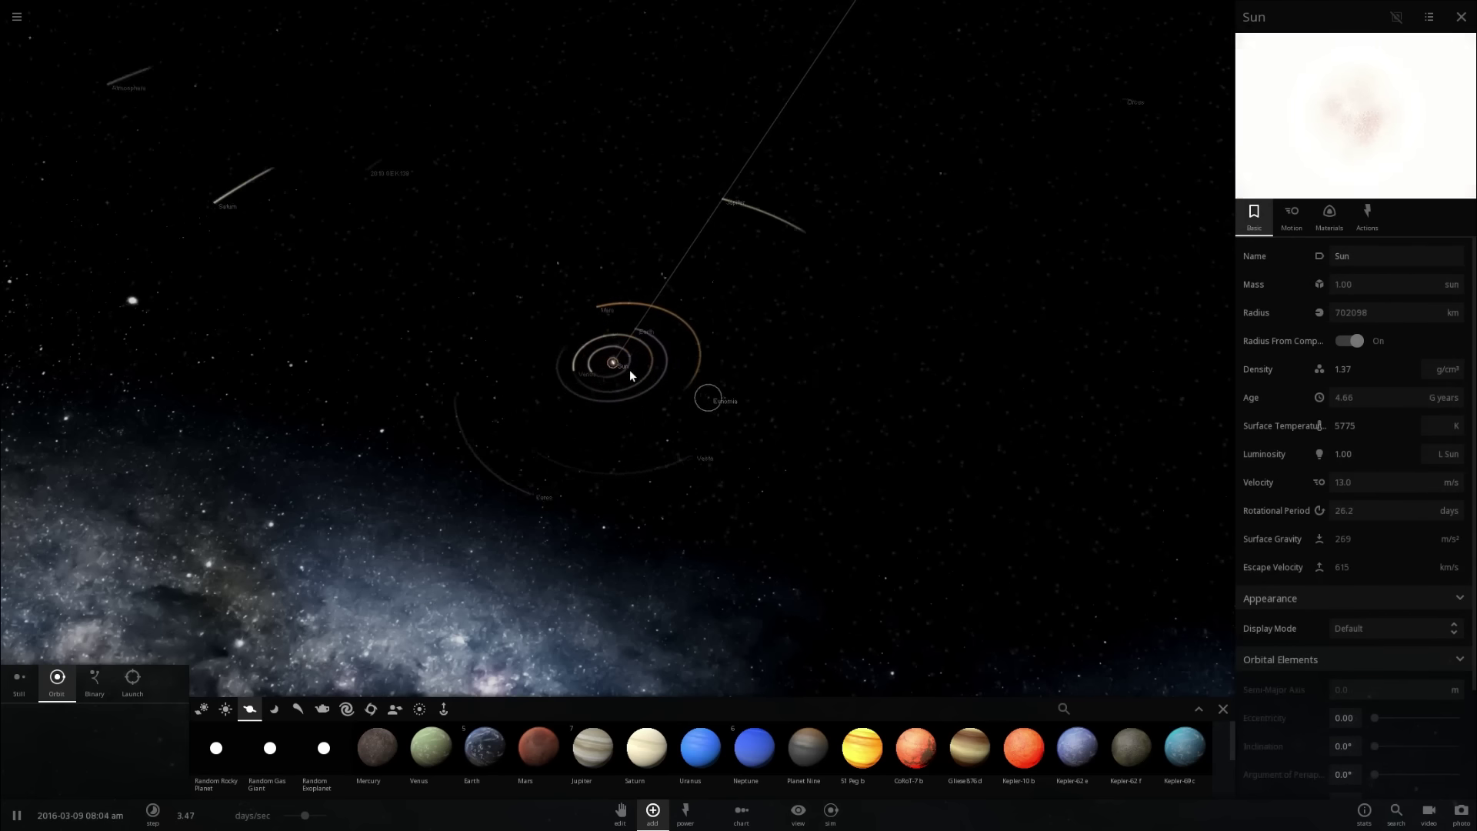
left_click(717, 166)
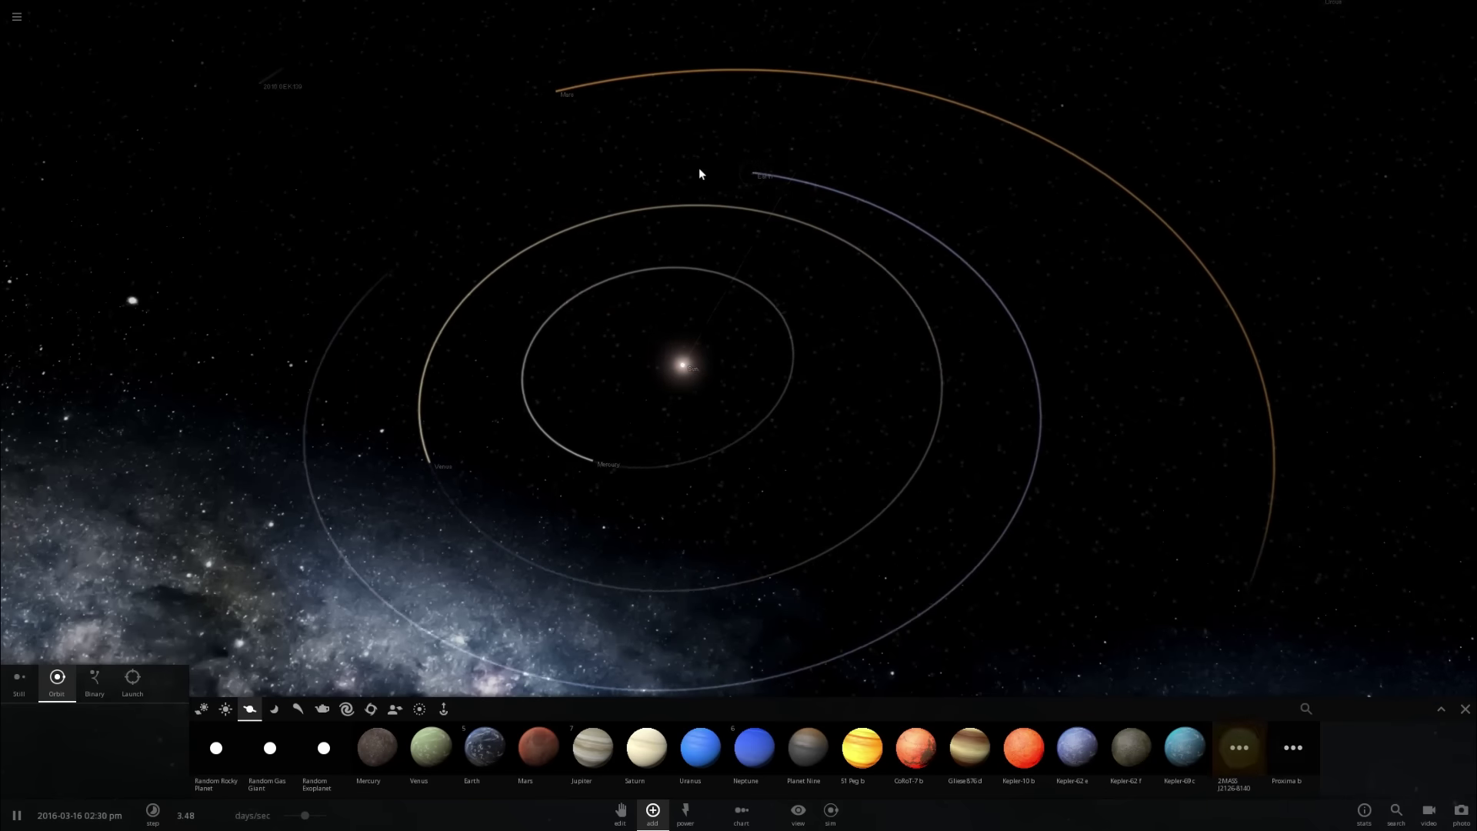
left_click(785, 173)
left_click_drag(743, 237, 934, 231)
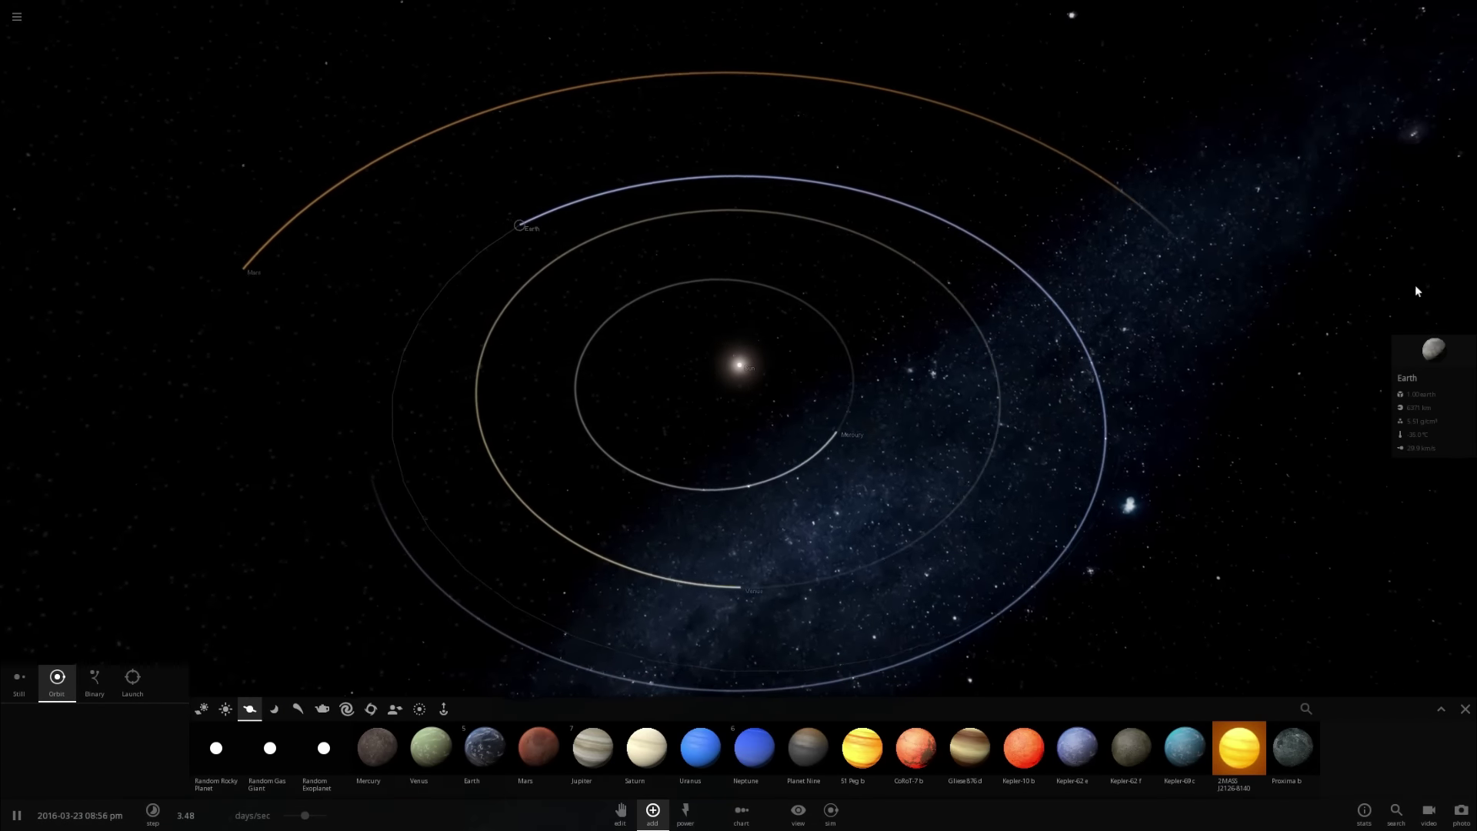
left_click(1415, 357)
double_click(384, 248)
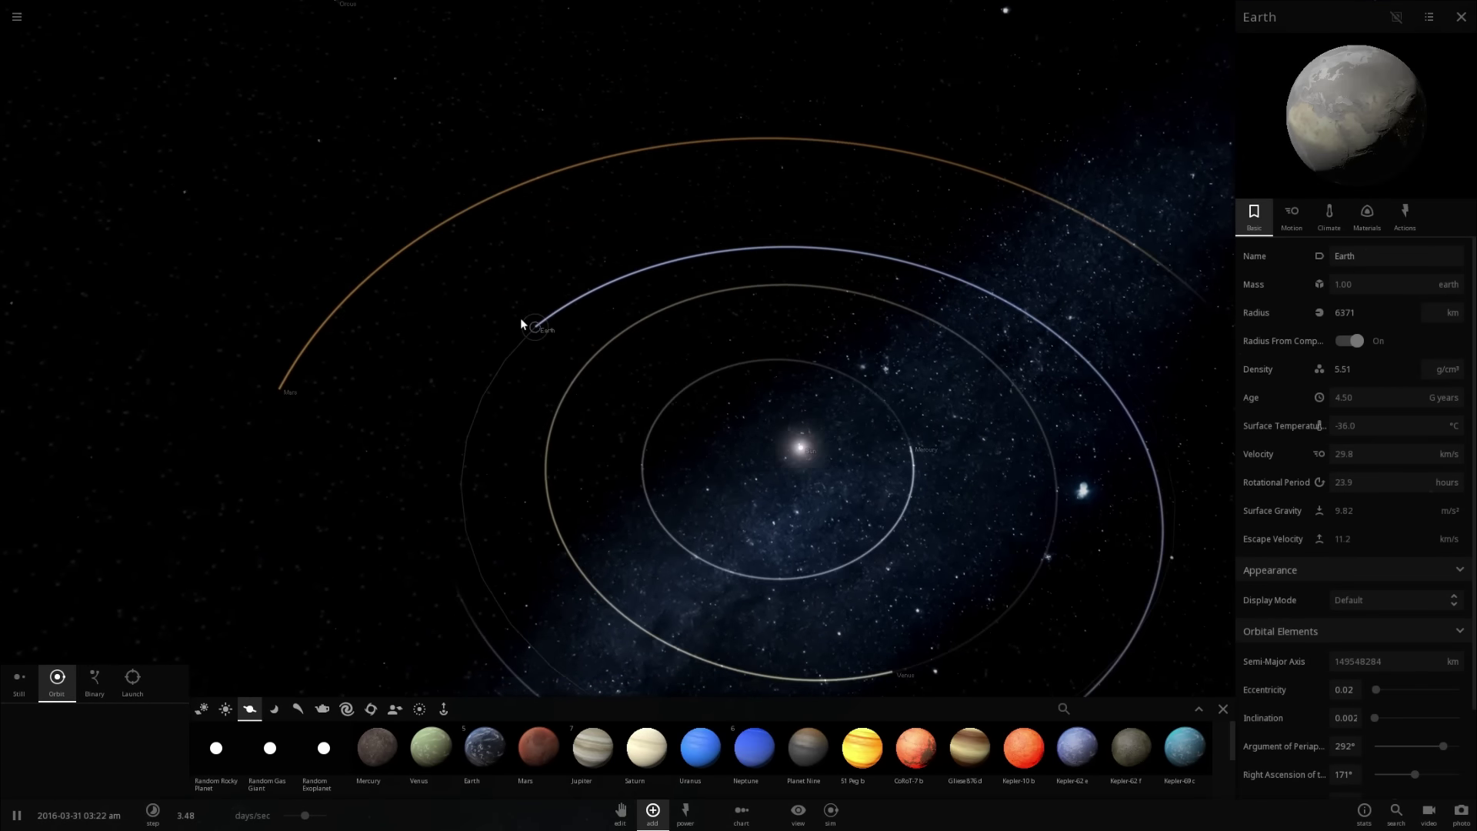
- Focus closely on Earth and slow the simulation to about 4.1 hours/sec to view its rotating surface
scroll(600, 381, "up", 3)
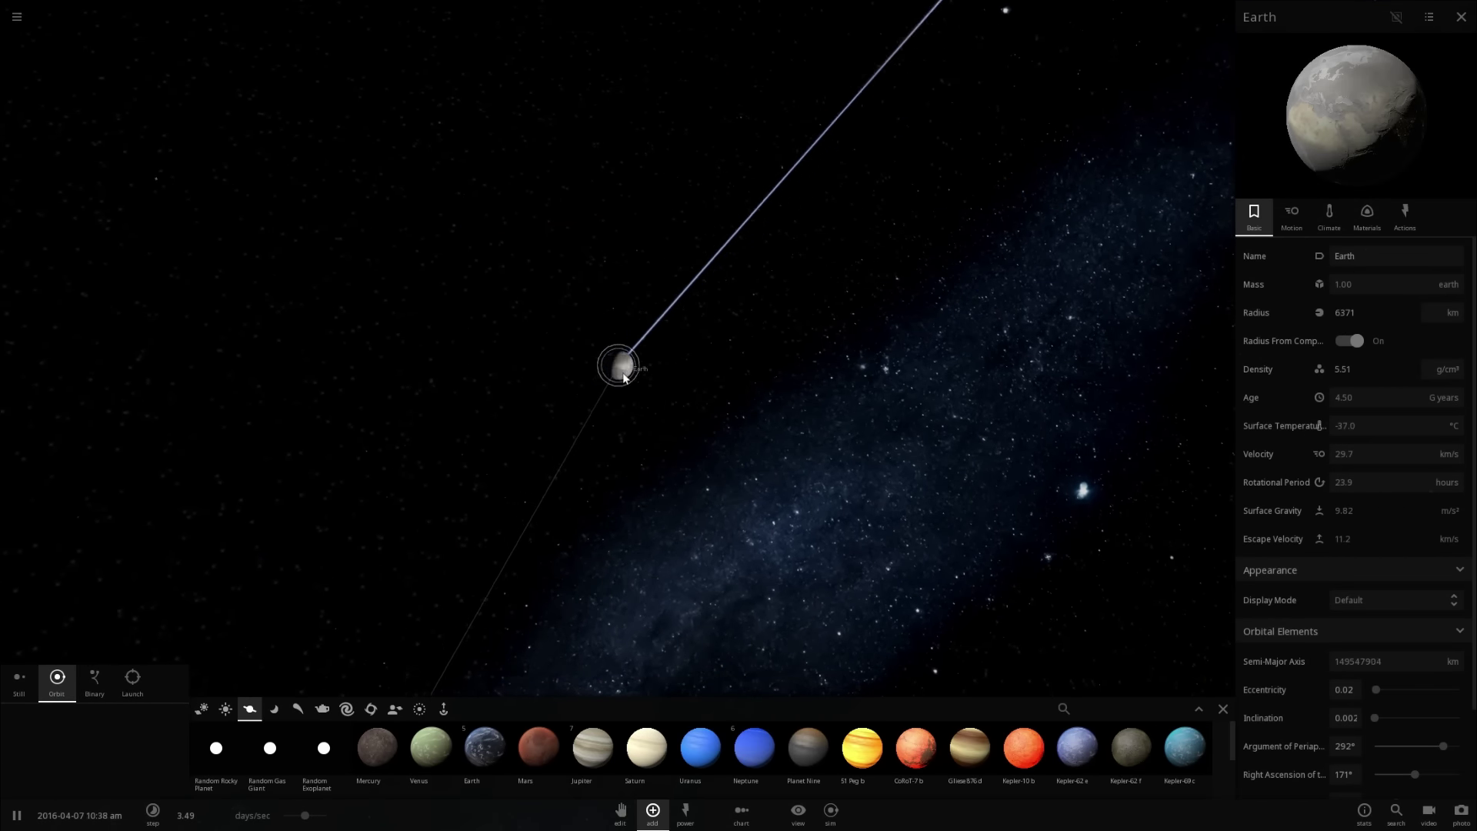
scroll(624, 377, "up", 5)
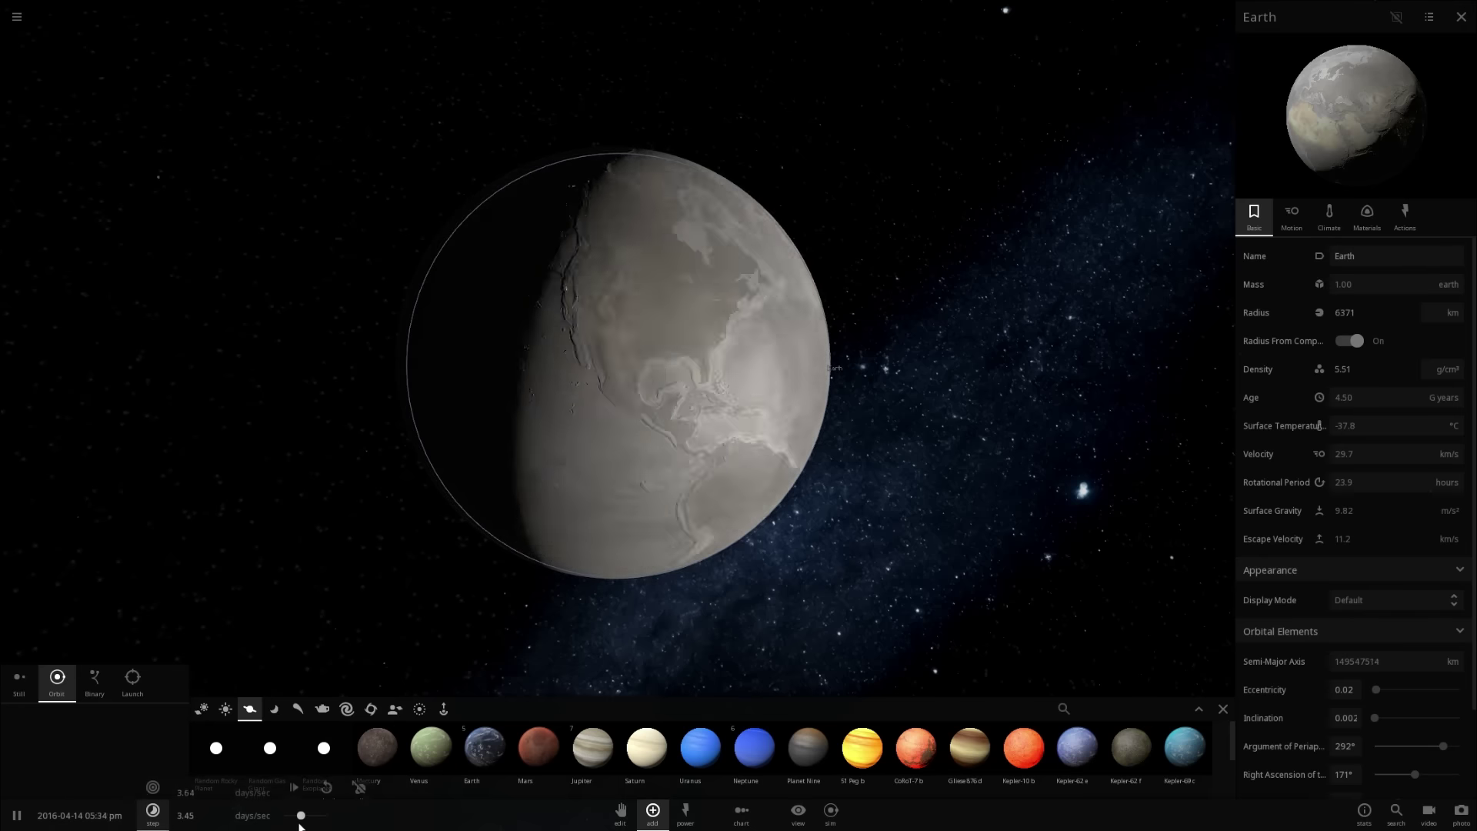
left_click_drag(300, 815, 296, 815)
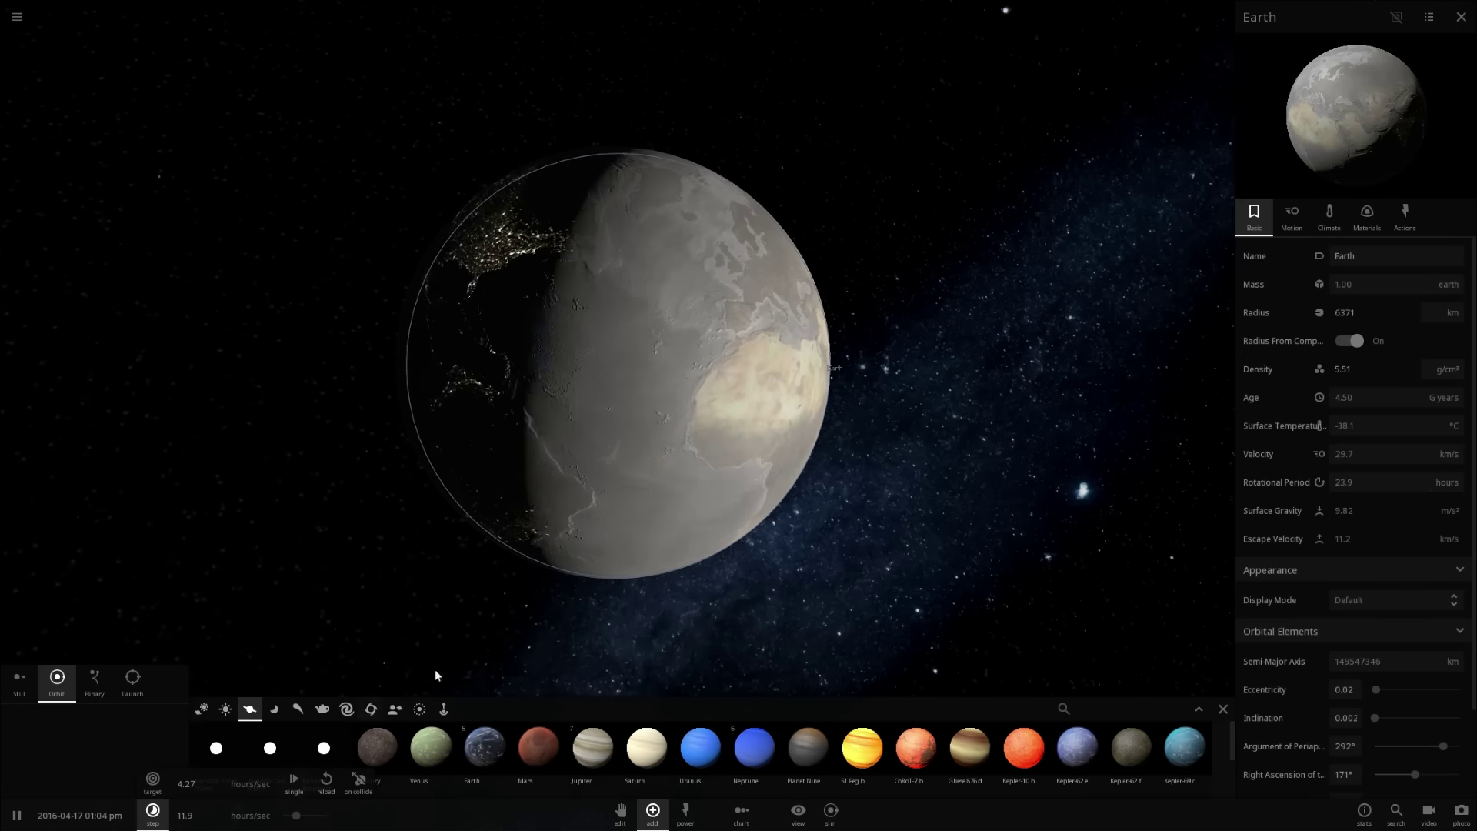
scroll(613, 492, "up", 3)
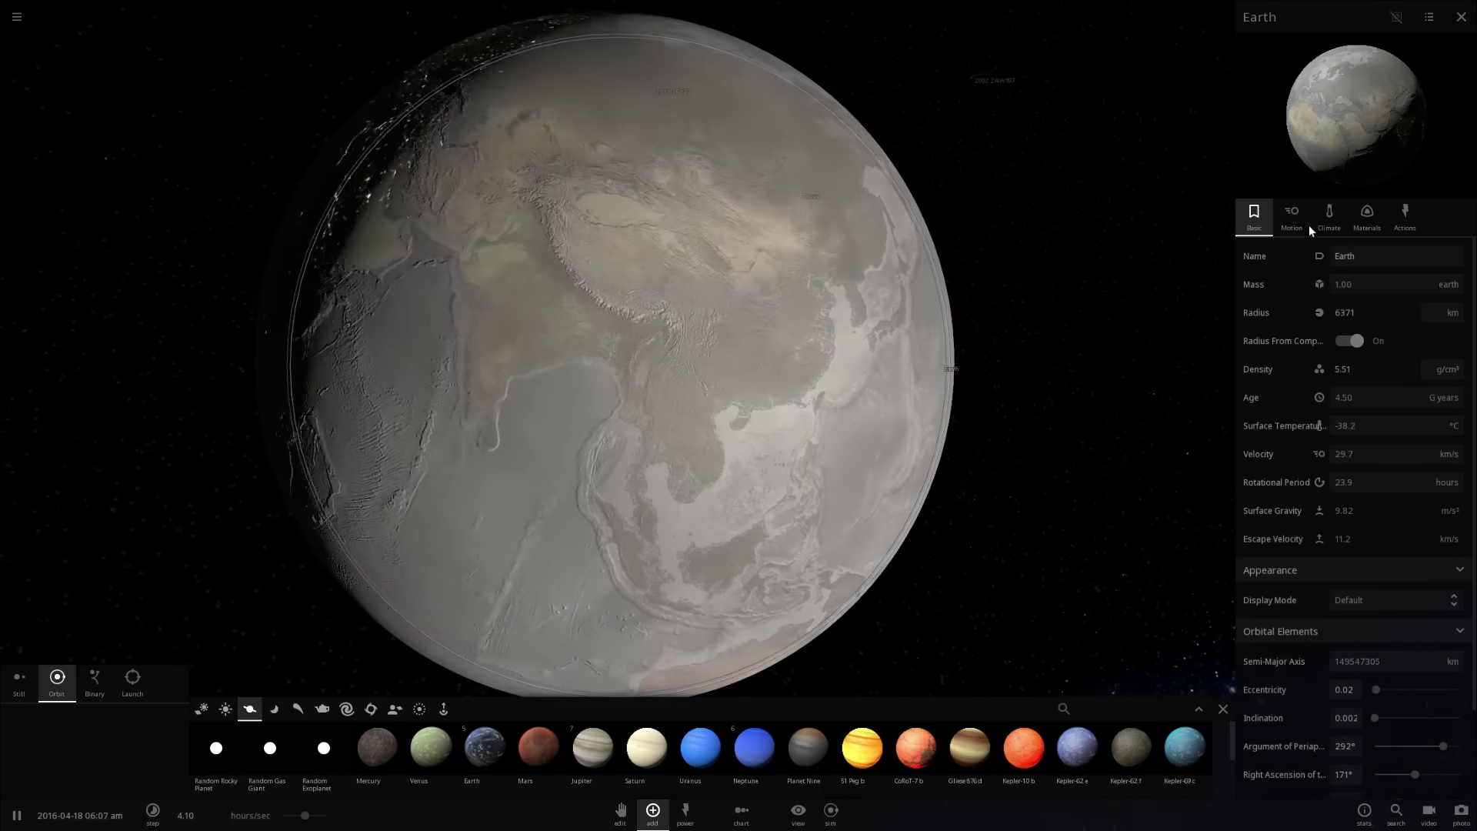
- Add water to Earth's material composition until it makes up about 0.103 %
left_click(1326, 215)
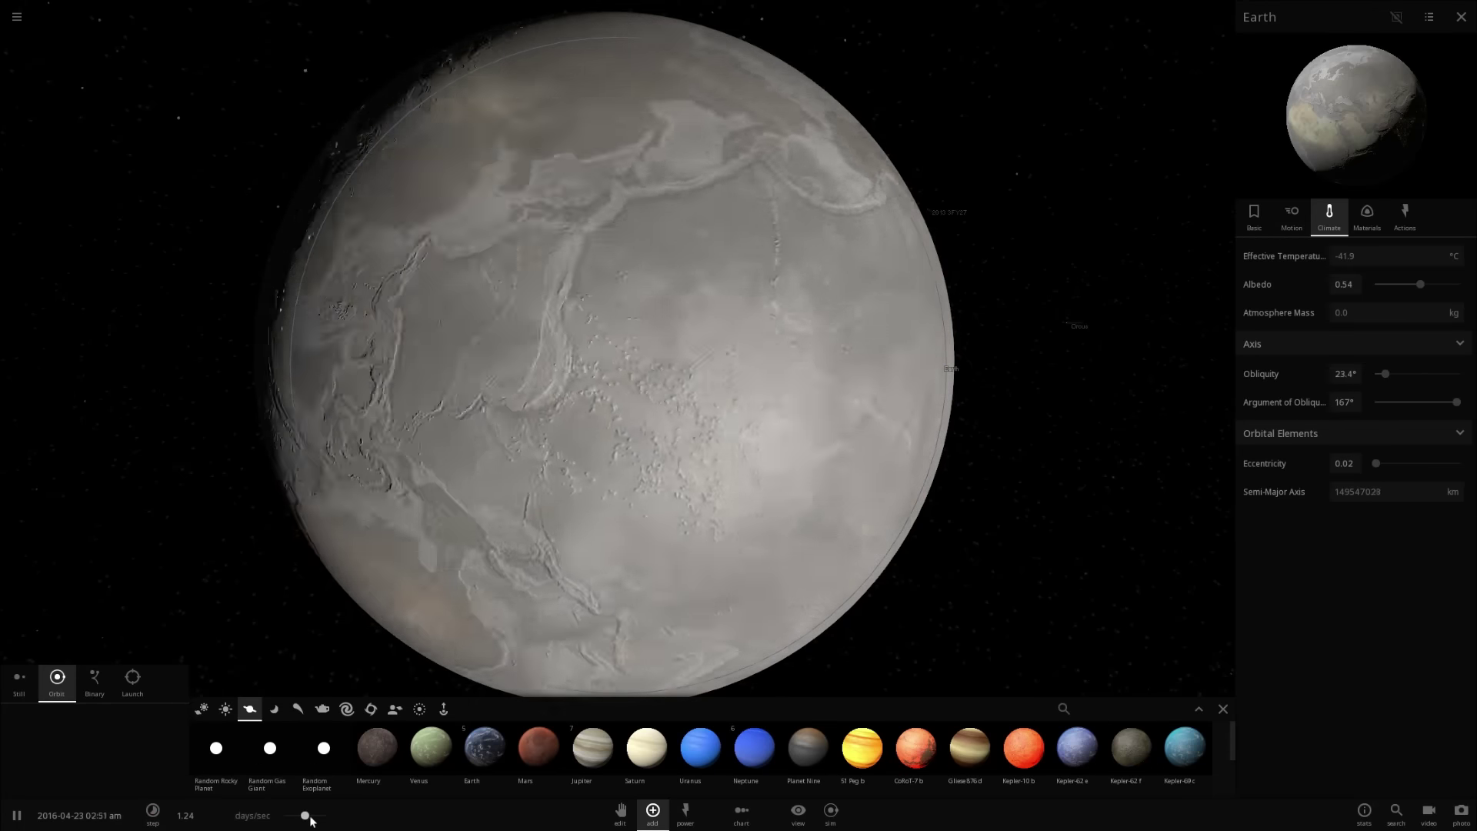
left_click(1357, 227)
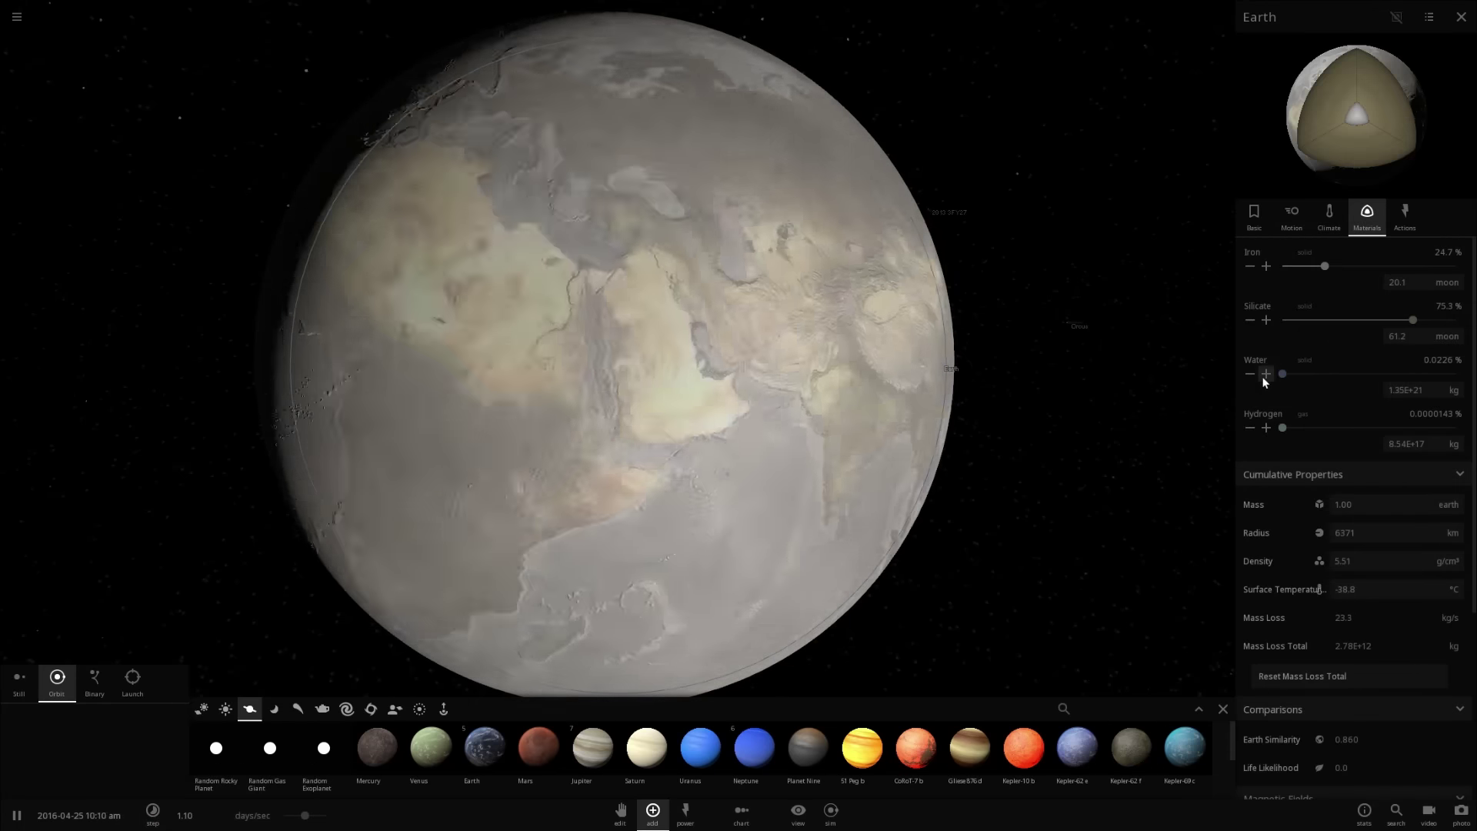
left_click(1267, 376)
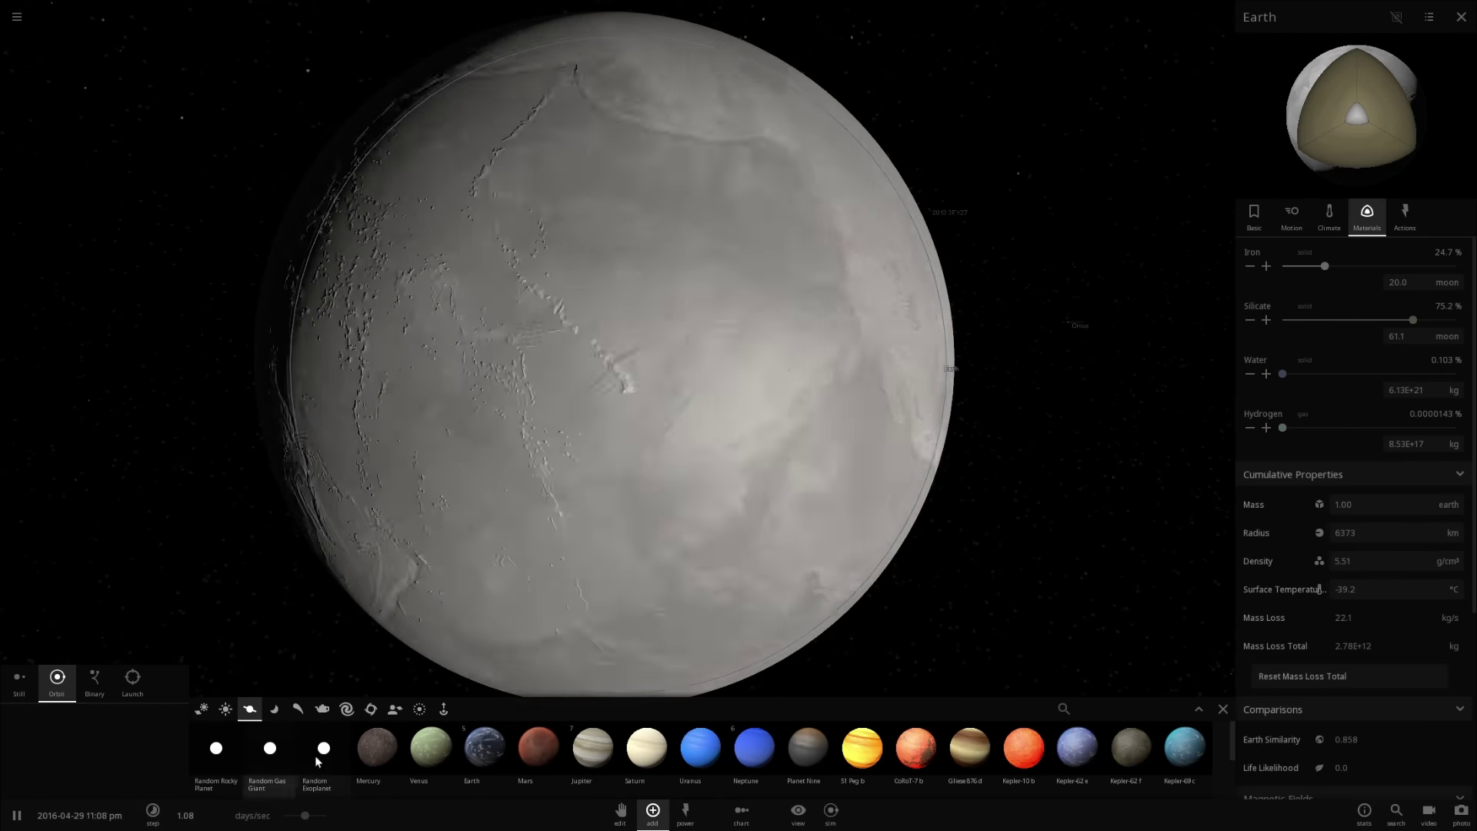
- Show Earth's climate properties and slow the simulation to about 1.2 hours/sec while viewing the planet
left_click(1329, 222)
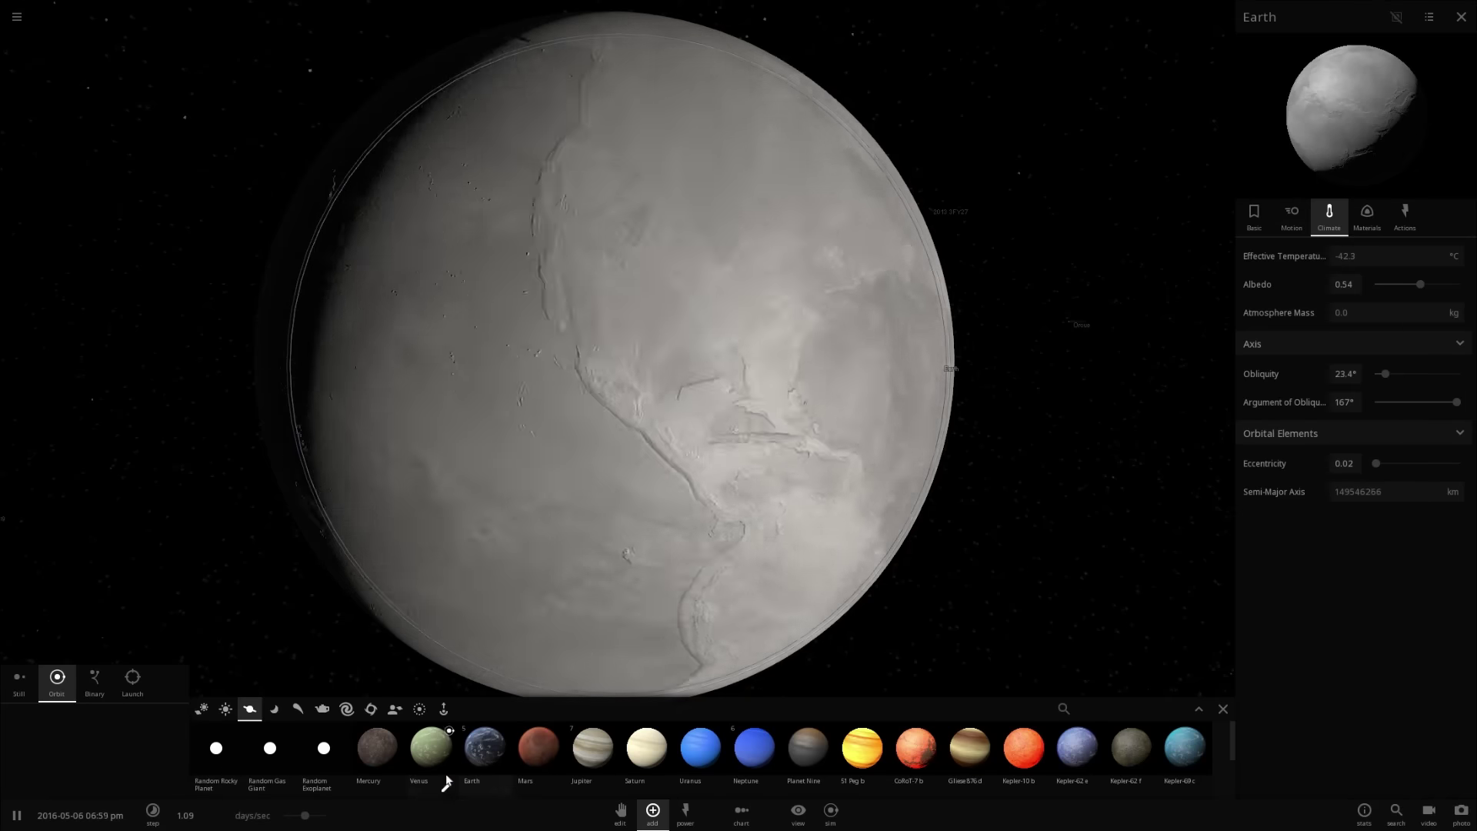
left_click_drag(305, 816, 283, 818)
scroll(582, 470, "down", 3)
scroll(583, 470, "up", 5)
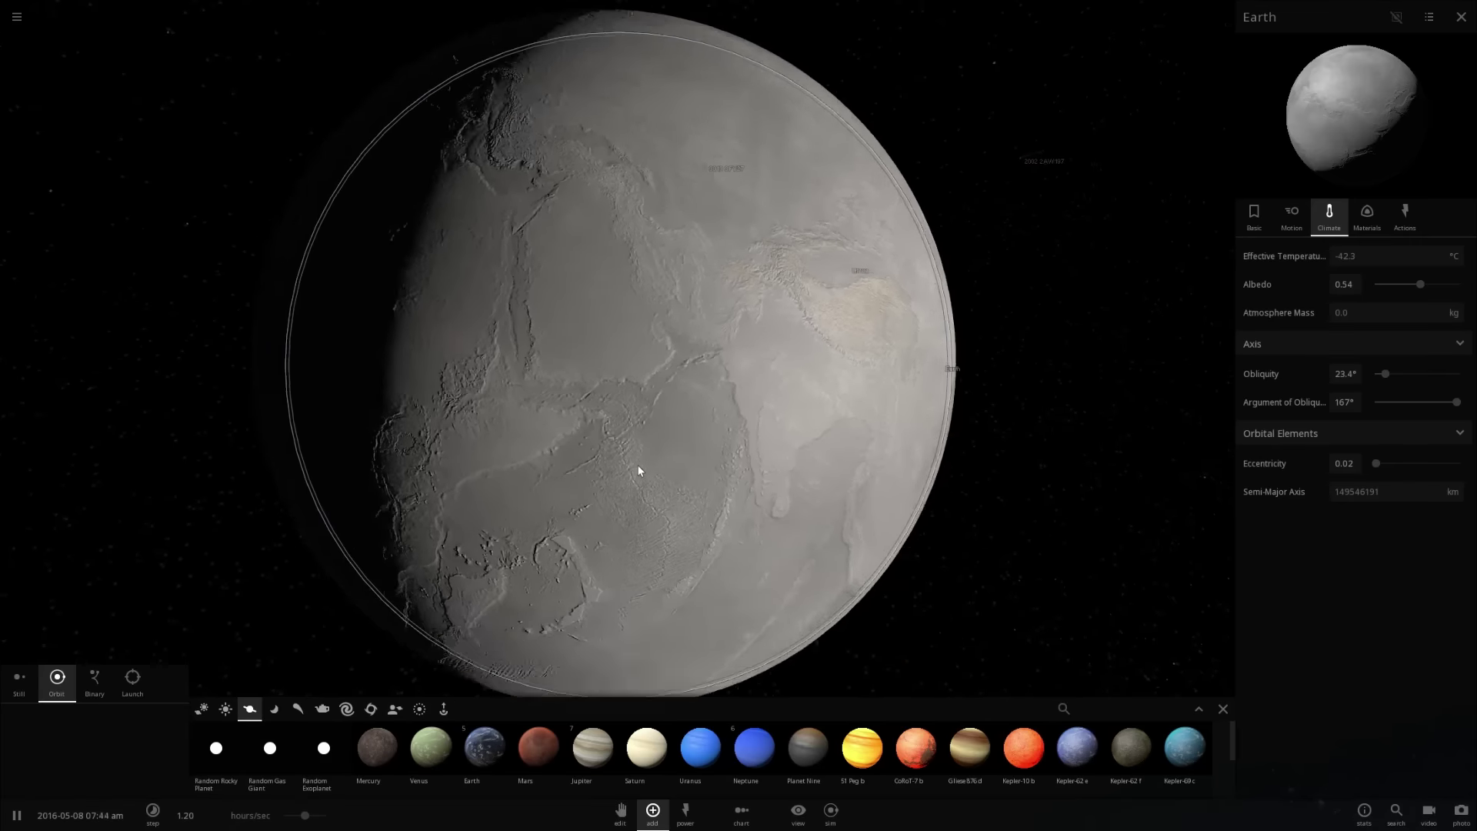
scroll(638, 471, "down", 10)
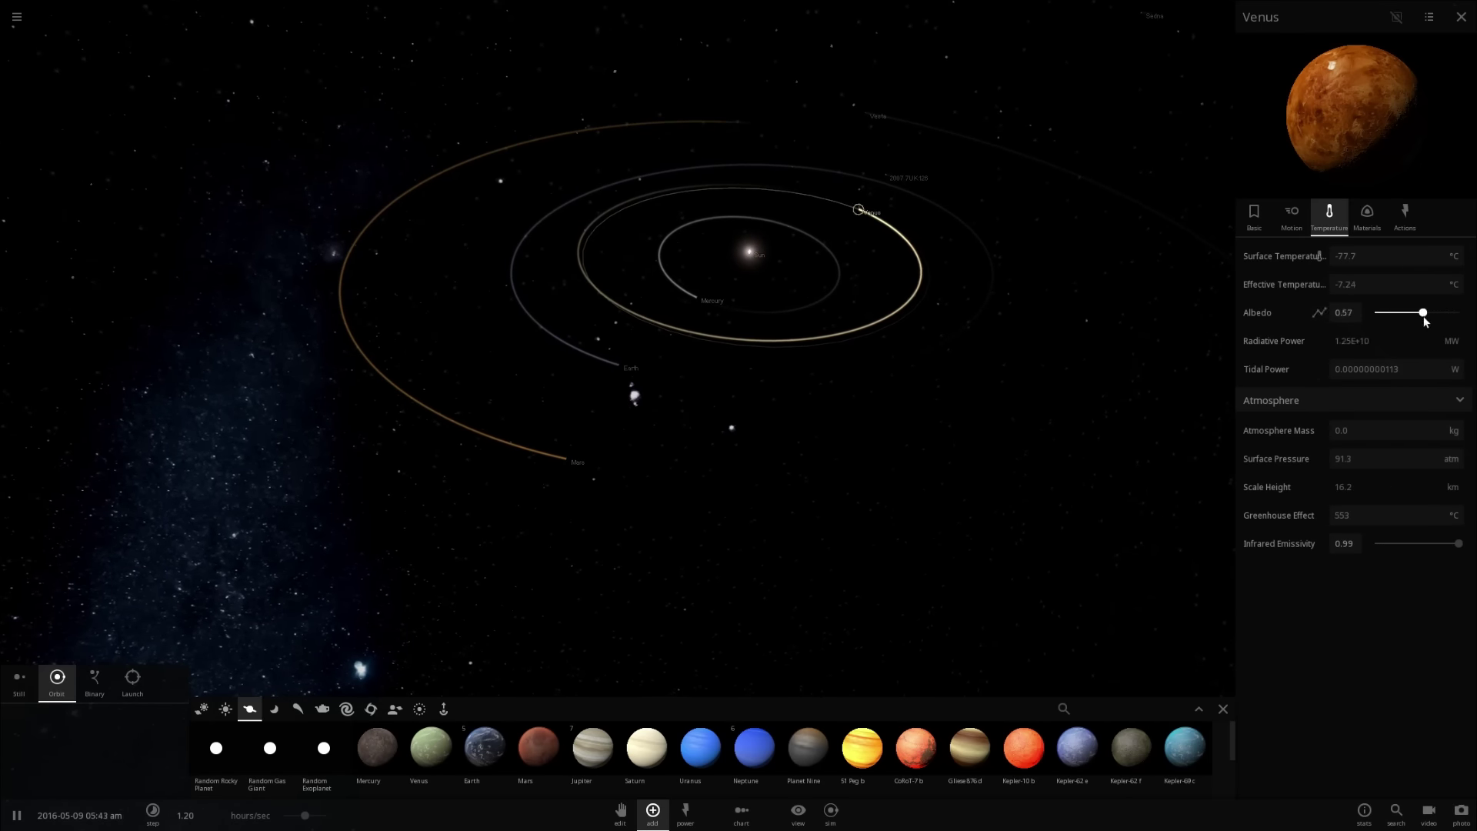
- Set Venus's albedo to 0.27 and focus on the planet's surface
left_click_drag(1414, 320, 1401, 319)
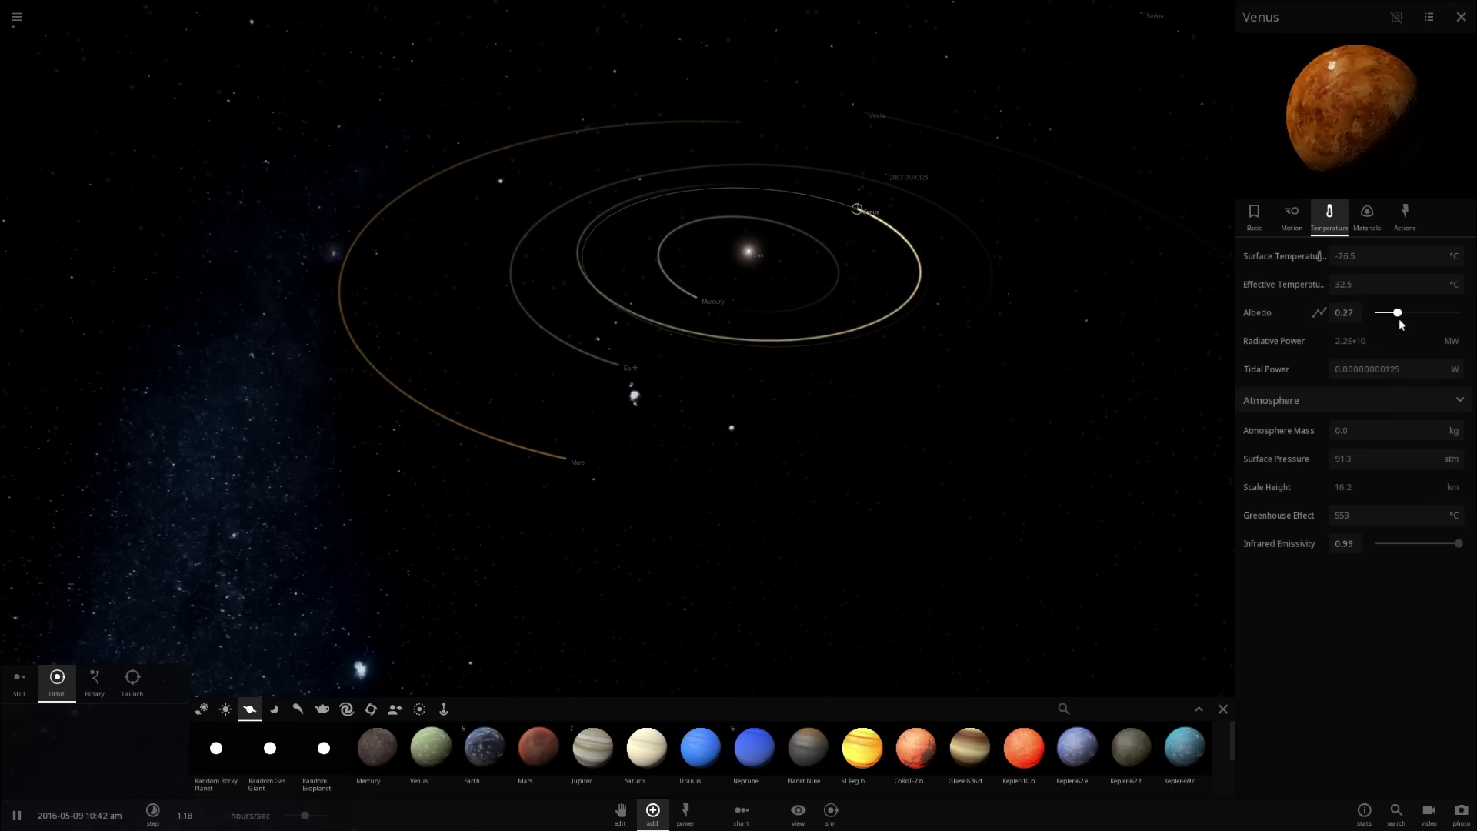
double_click(854, 212)
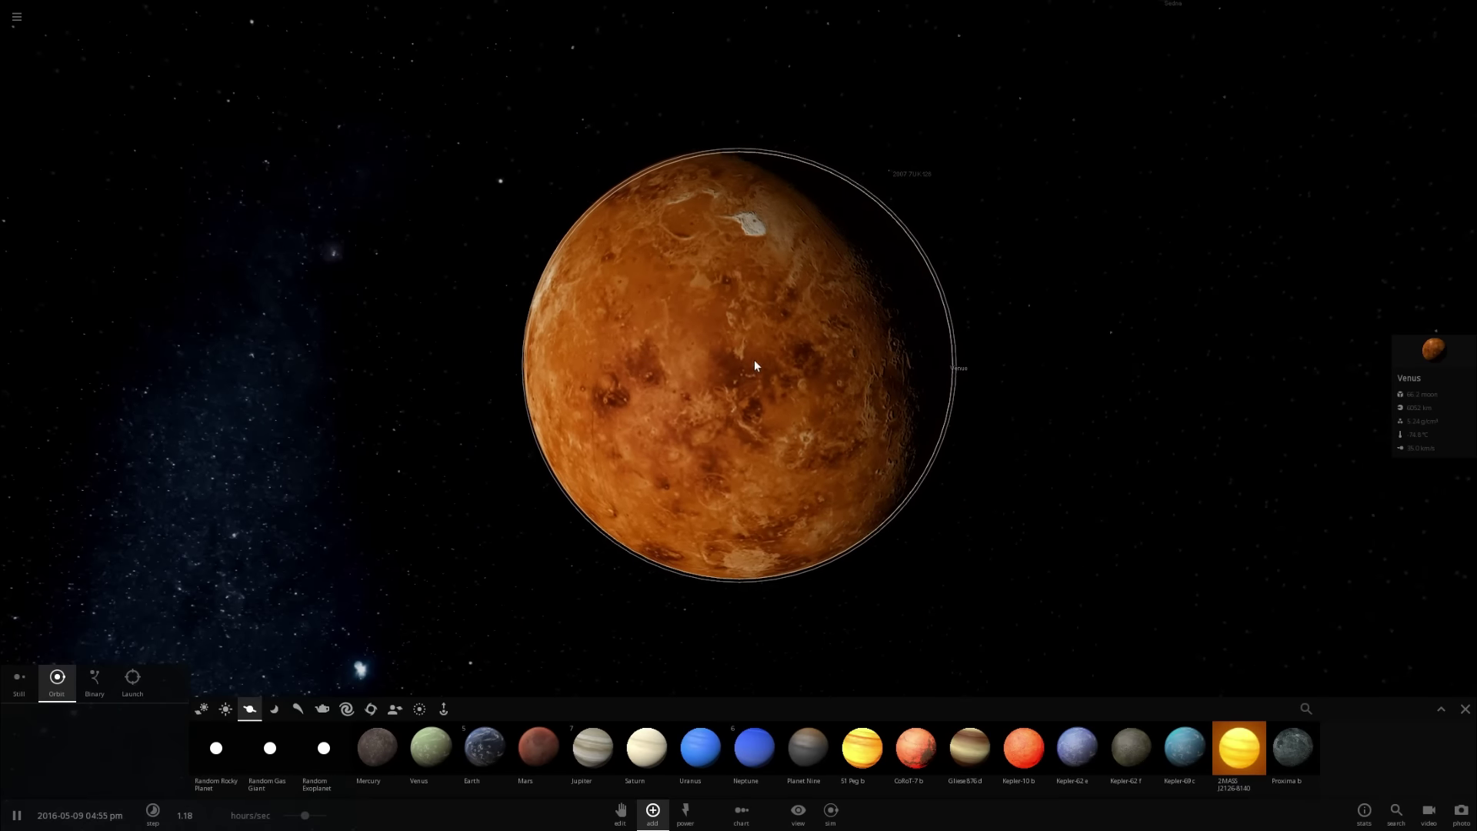
right_click_drag(754, 358, 821, 251)
left_click_drag(821, 256, 527, 322)
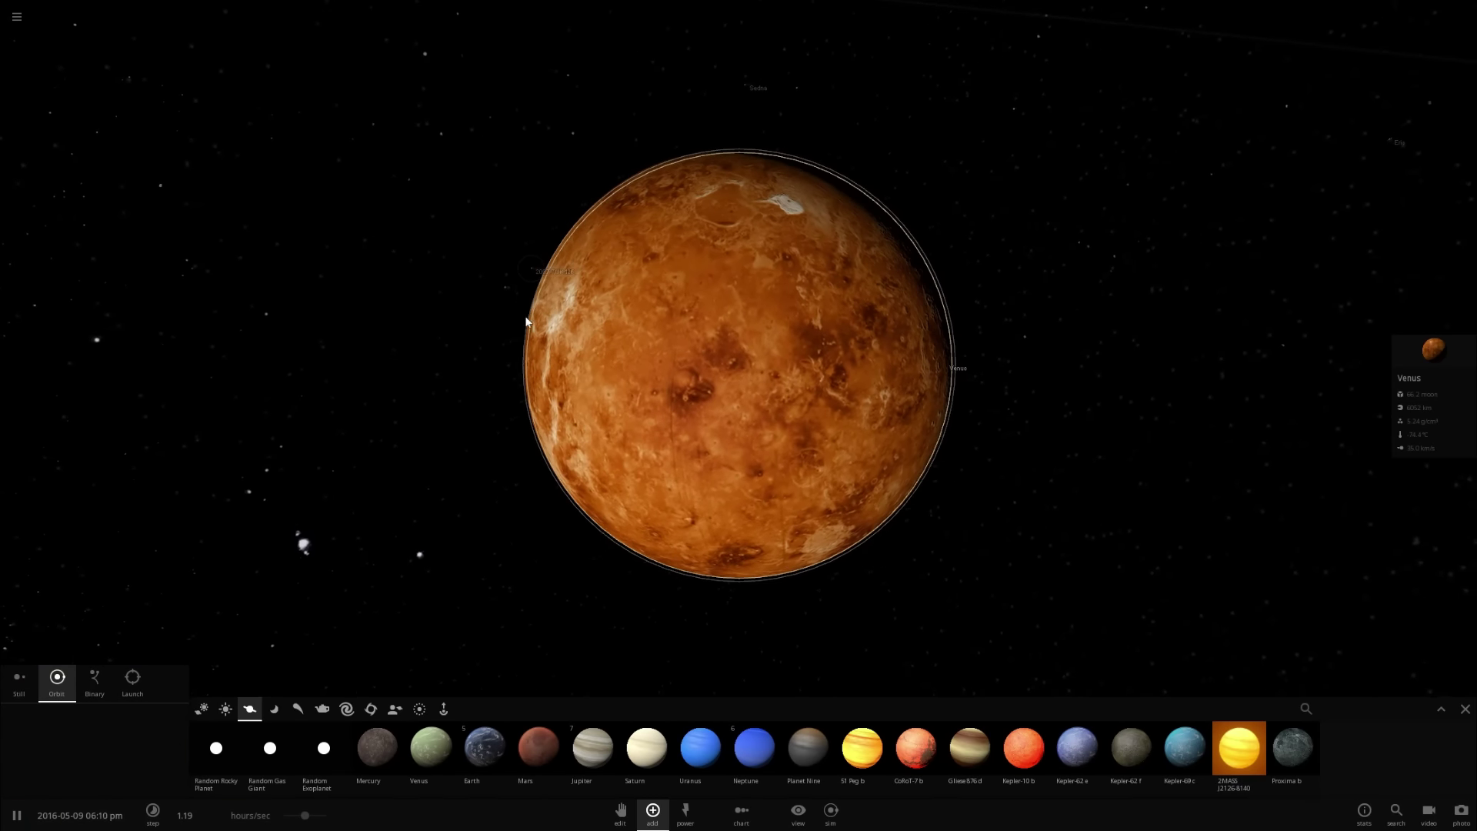
- Show Venus's temperature properties, run the simulation at about 10 days/sec, and then slow it to about 3.65 days/sec
left_click(1423, 355)
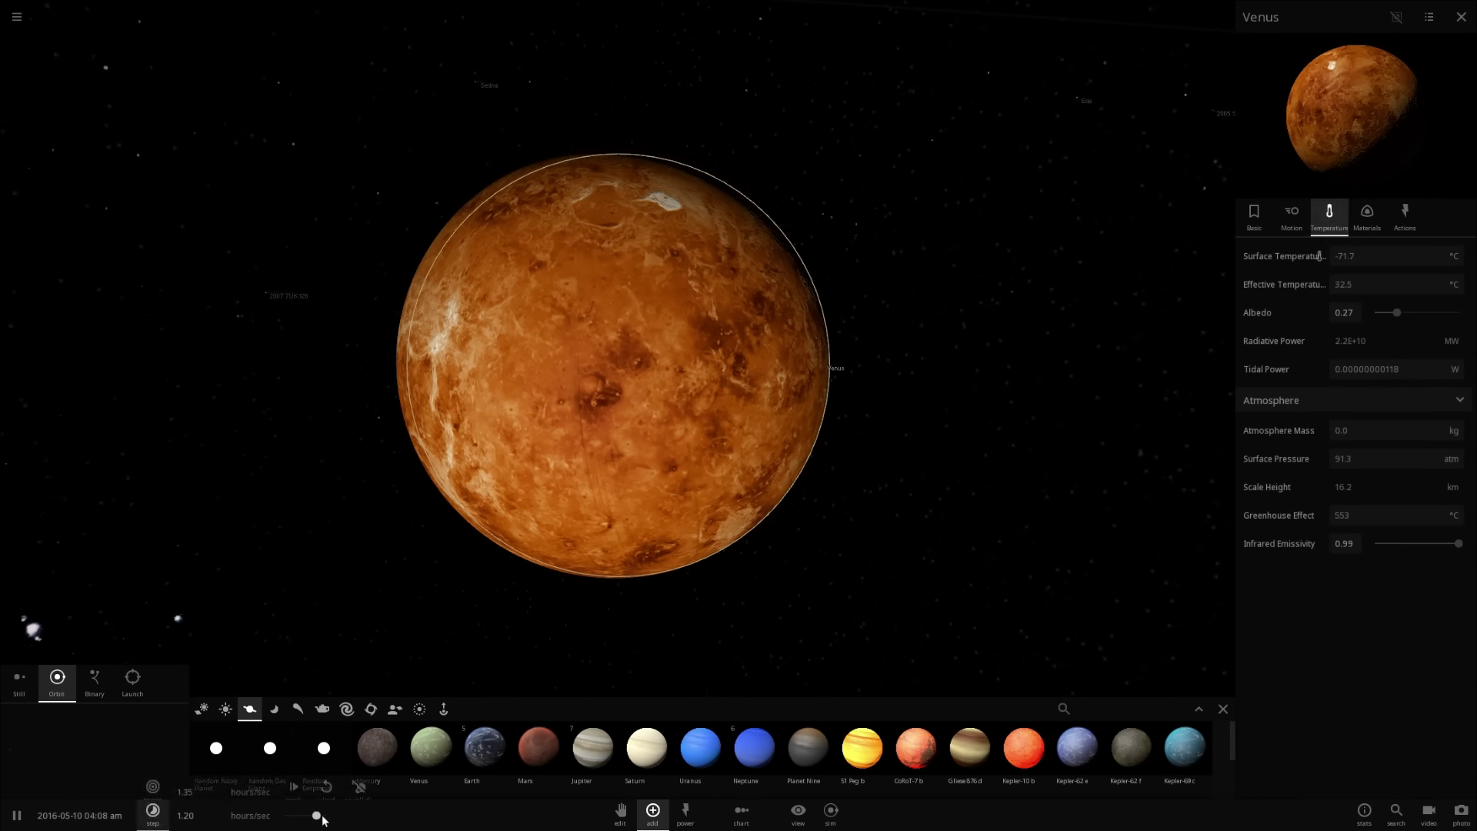
left_click_drag(328, 814, 328, 815)
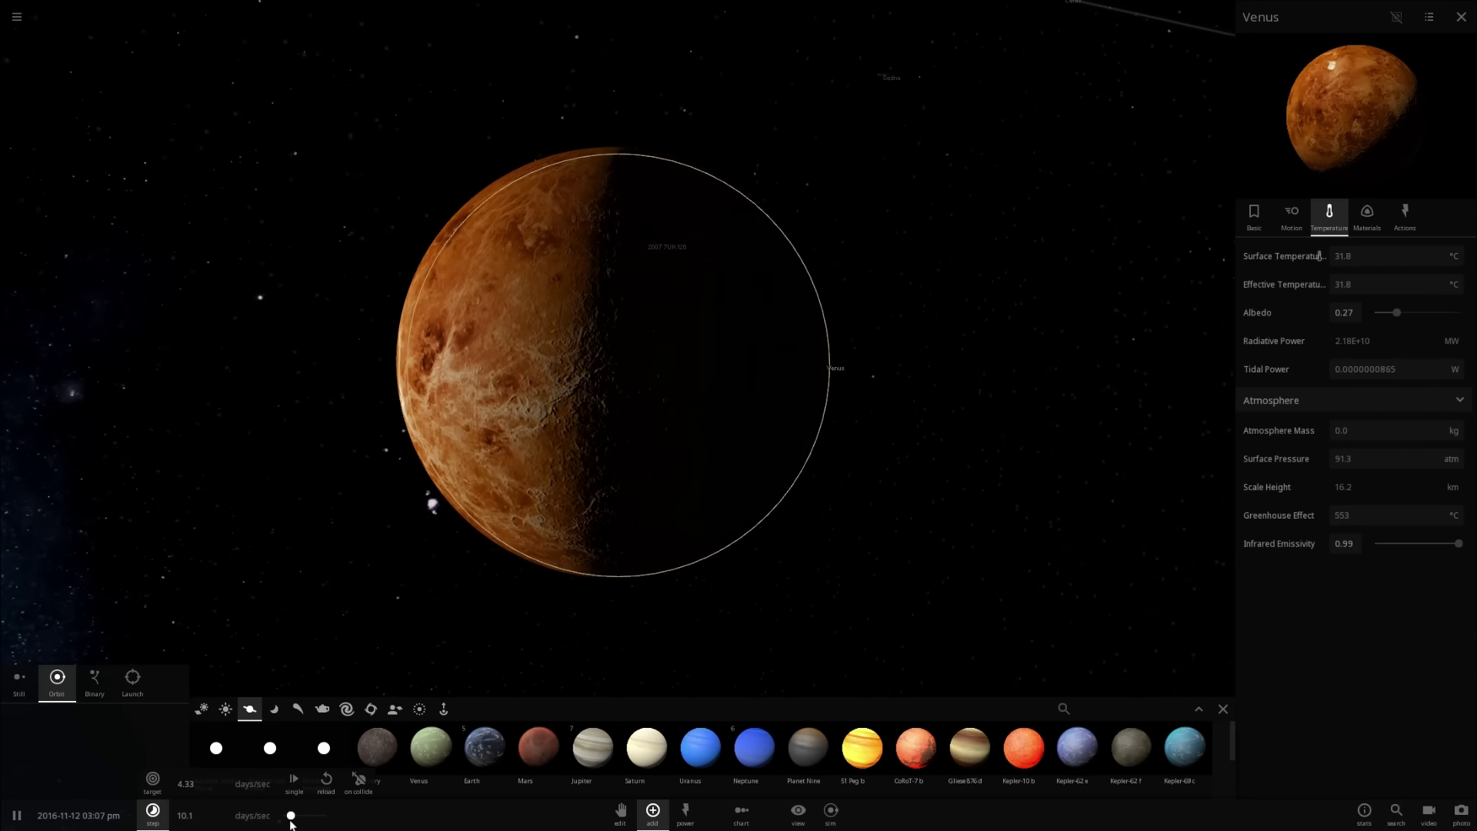
left_click_drag(290, 818, 290, 818)
- Inspect Venus from several sides and distances, then return to the inner planets and show Earth's basic properties
left_click_drag(576, 616, 863, 589)
scroll(822, 546, "down", 3)
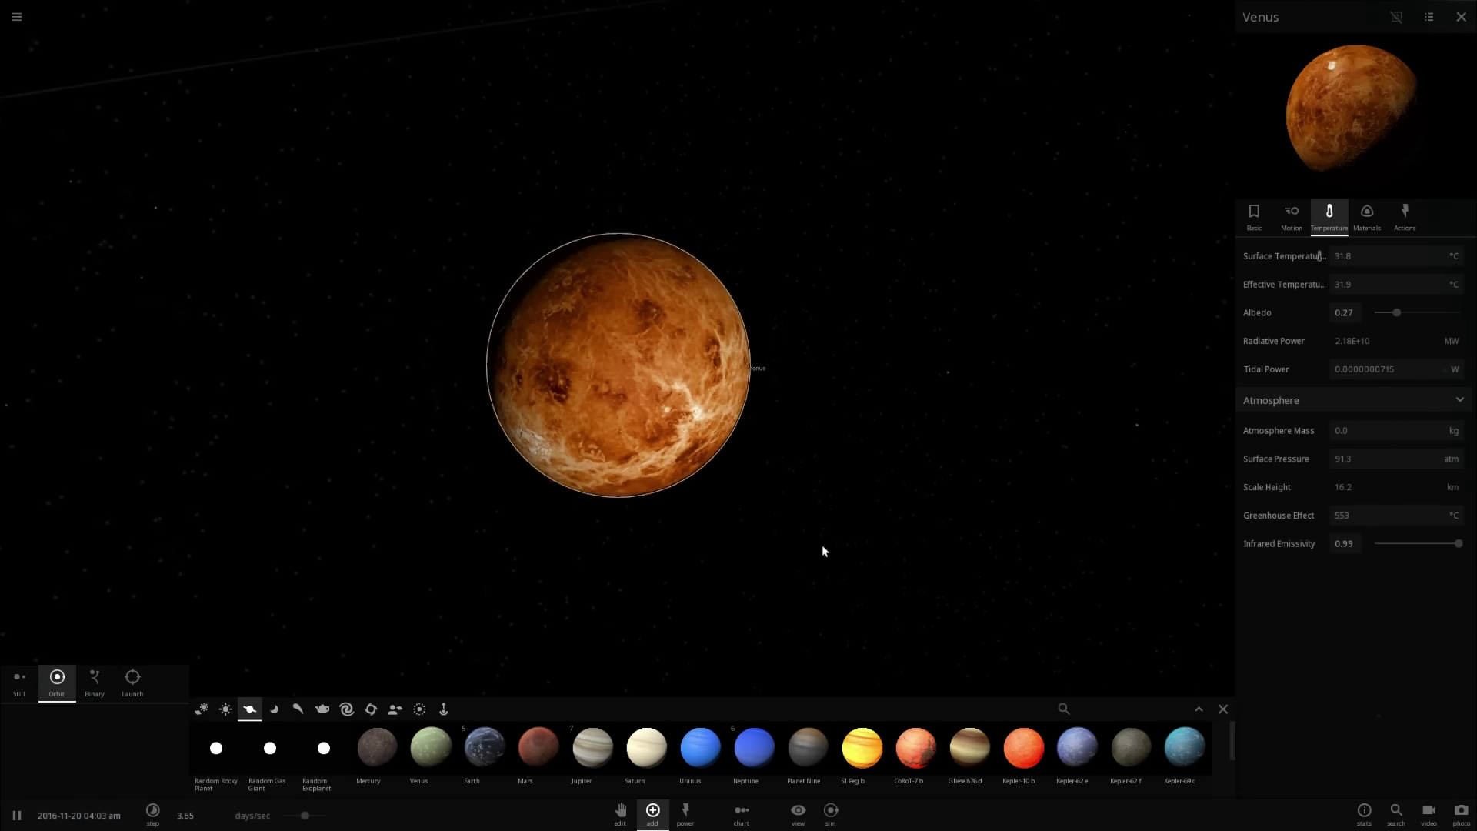
scroll(821, 551, "down", 4)
scroll(828, 512, "down", 4)
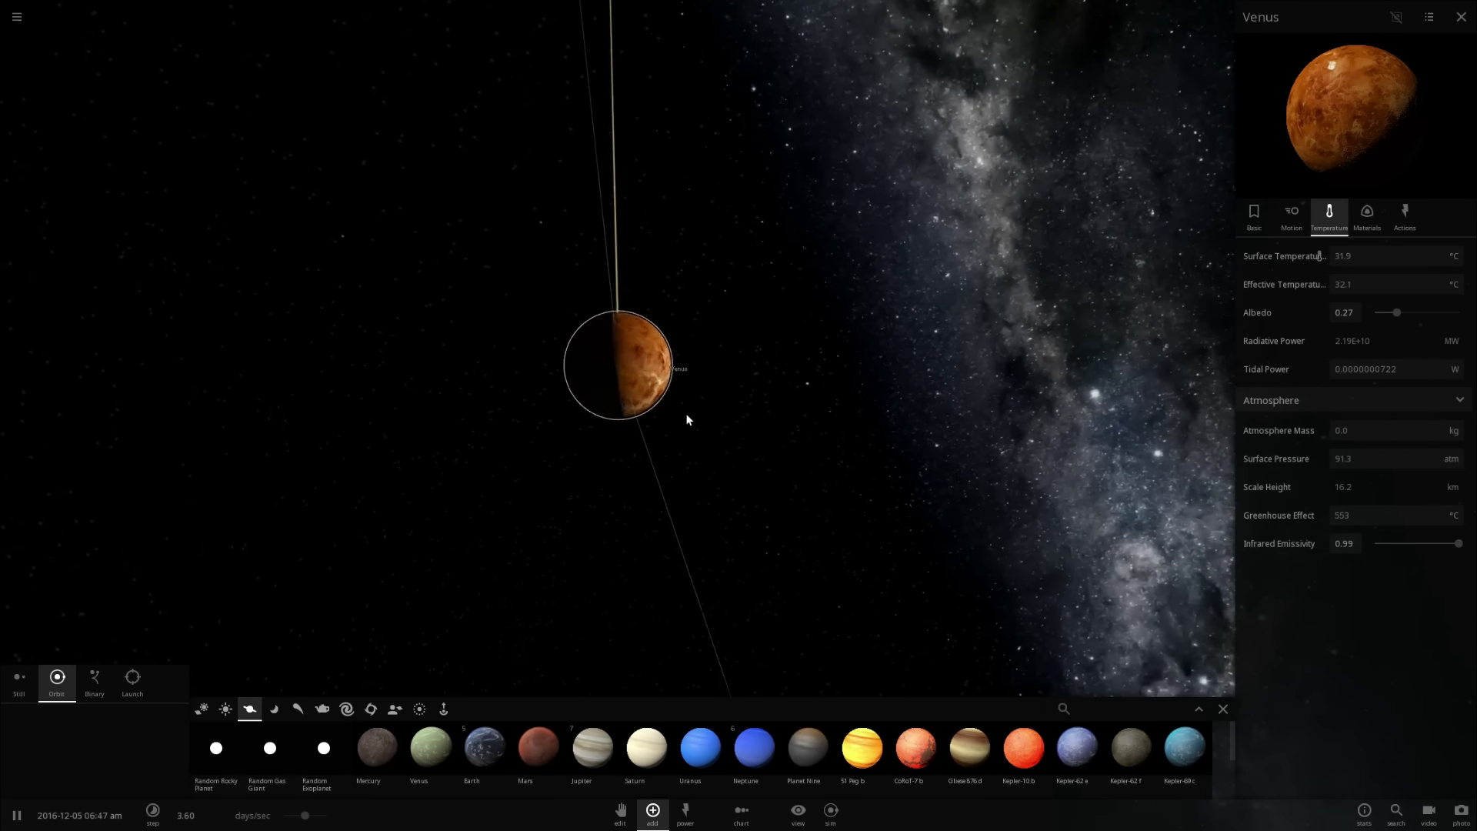
scroll(686, 415, "up", 4)
left_click_drag(685, 415, 591, 366)
scroll(616, 375, "up", 2)
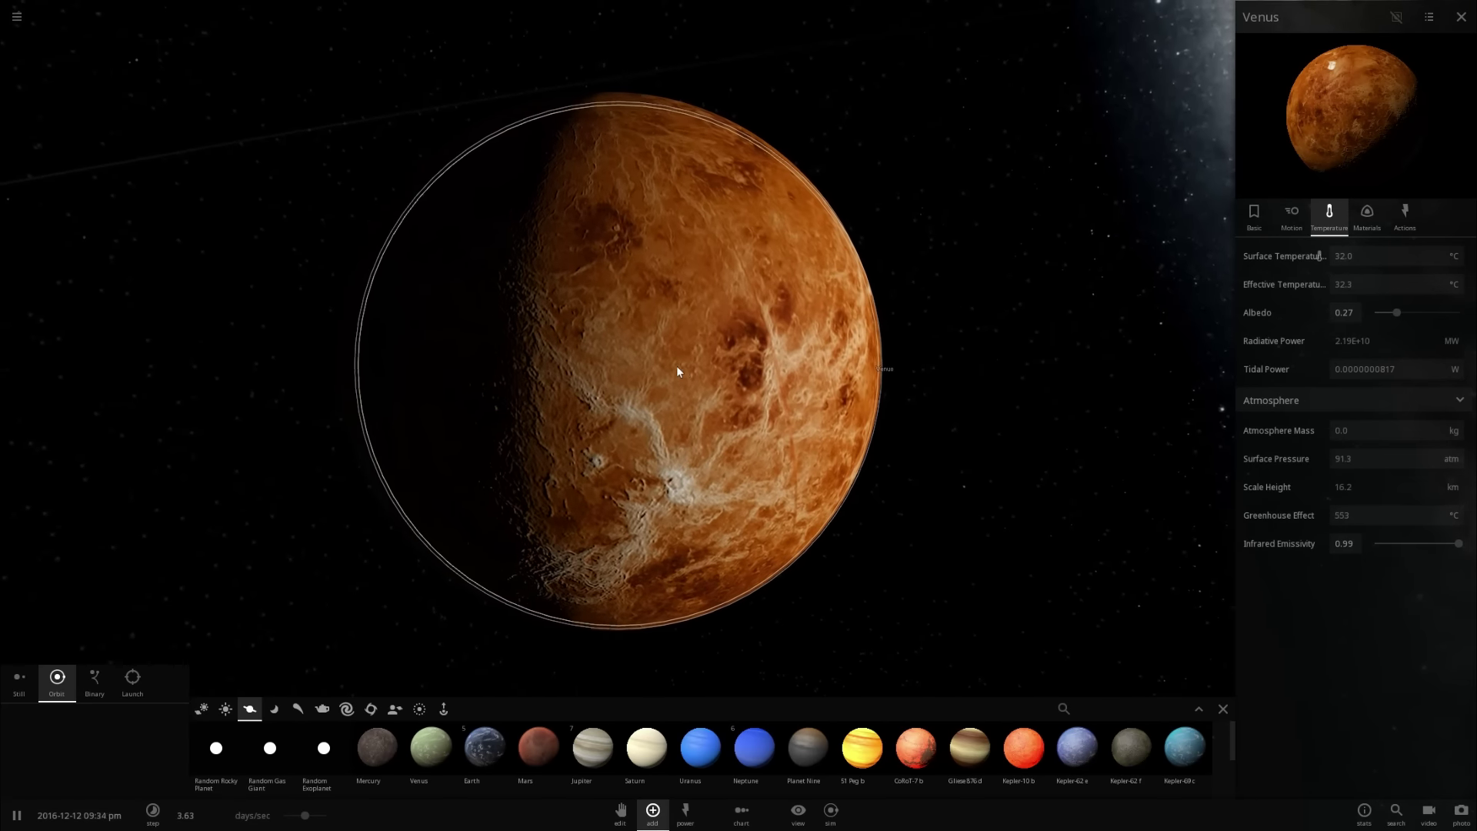
scroll(681, 381, "down", 8)
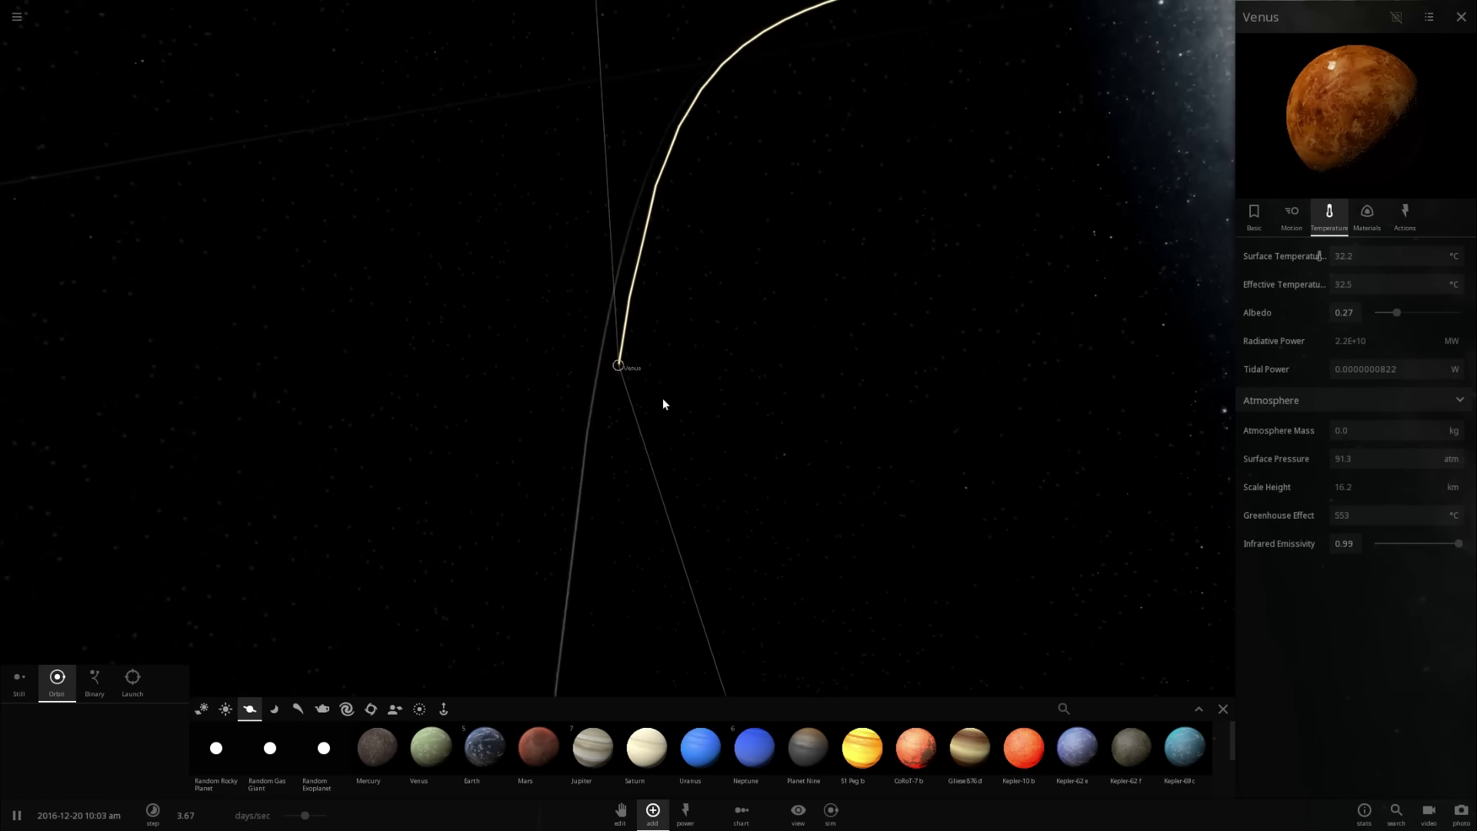
scroll(662, 399, "down", 5)
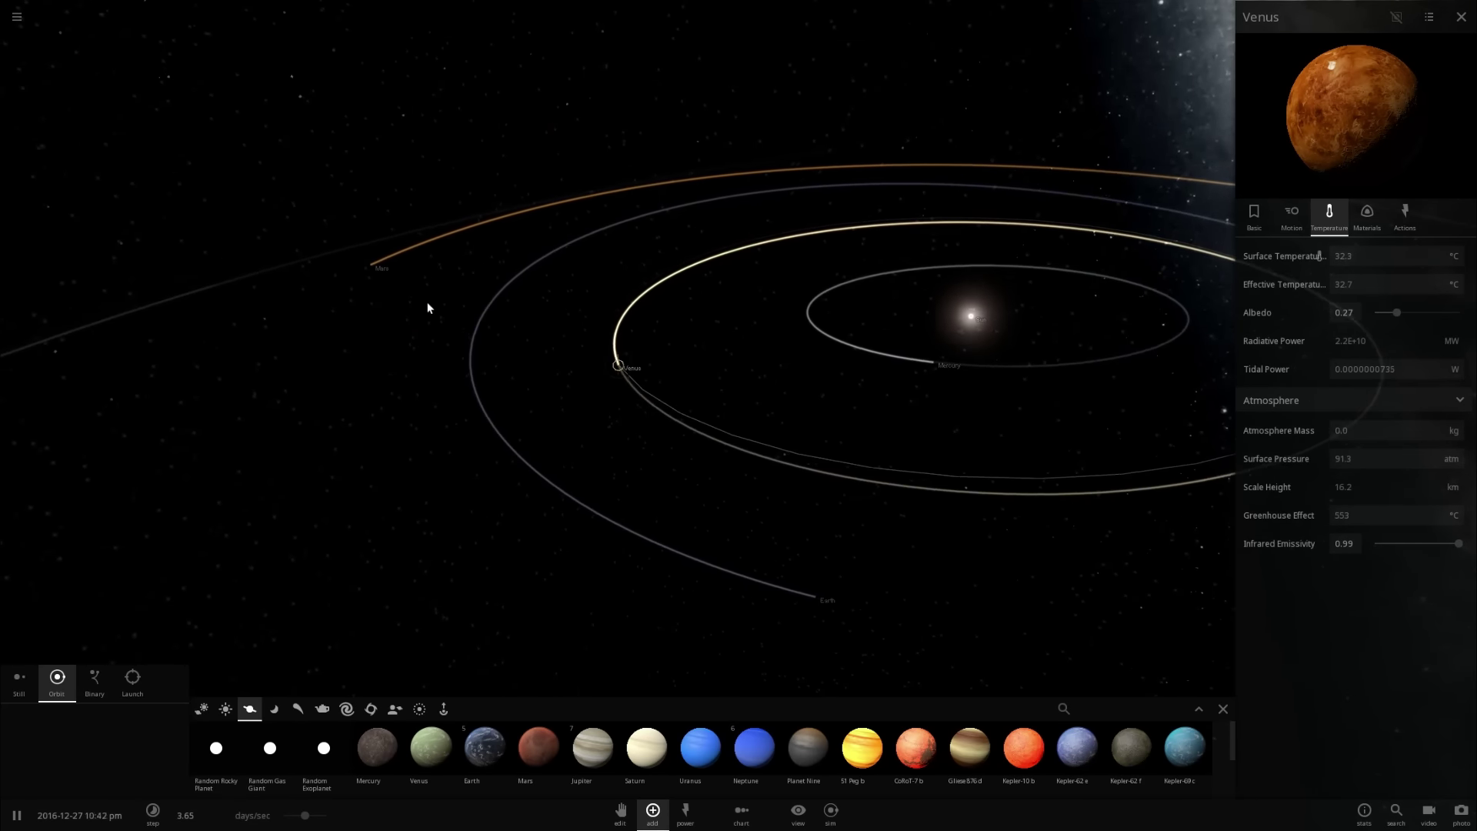
left_click(575, 483)
left_click_drag(624, 538, 717, 528)
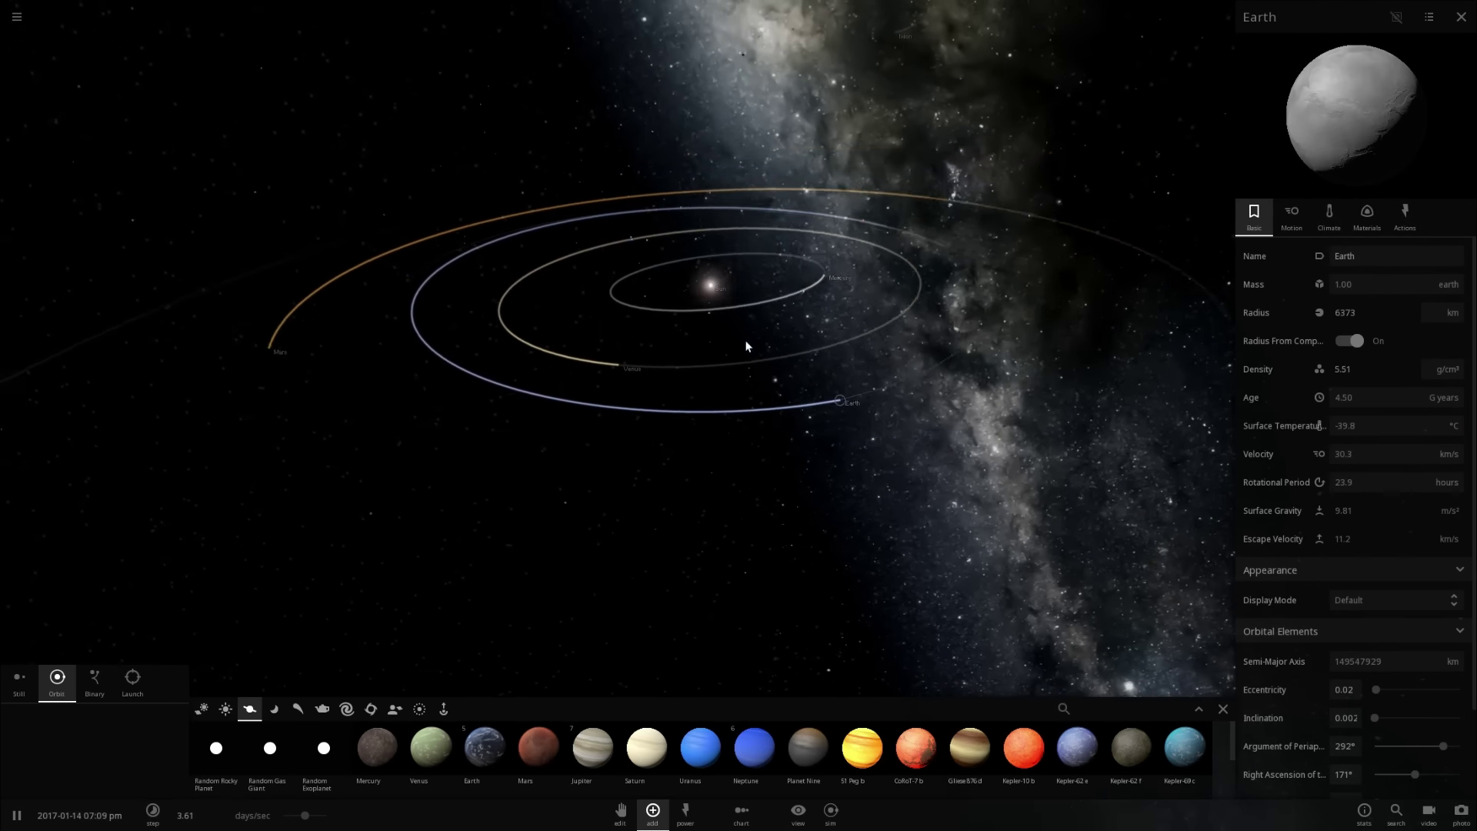
- Select Mars, focus on it, and set its atmosphere mass to 0 kg in its climate properties
left_click(299, 411)
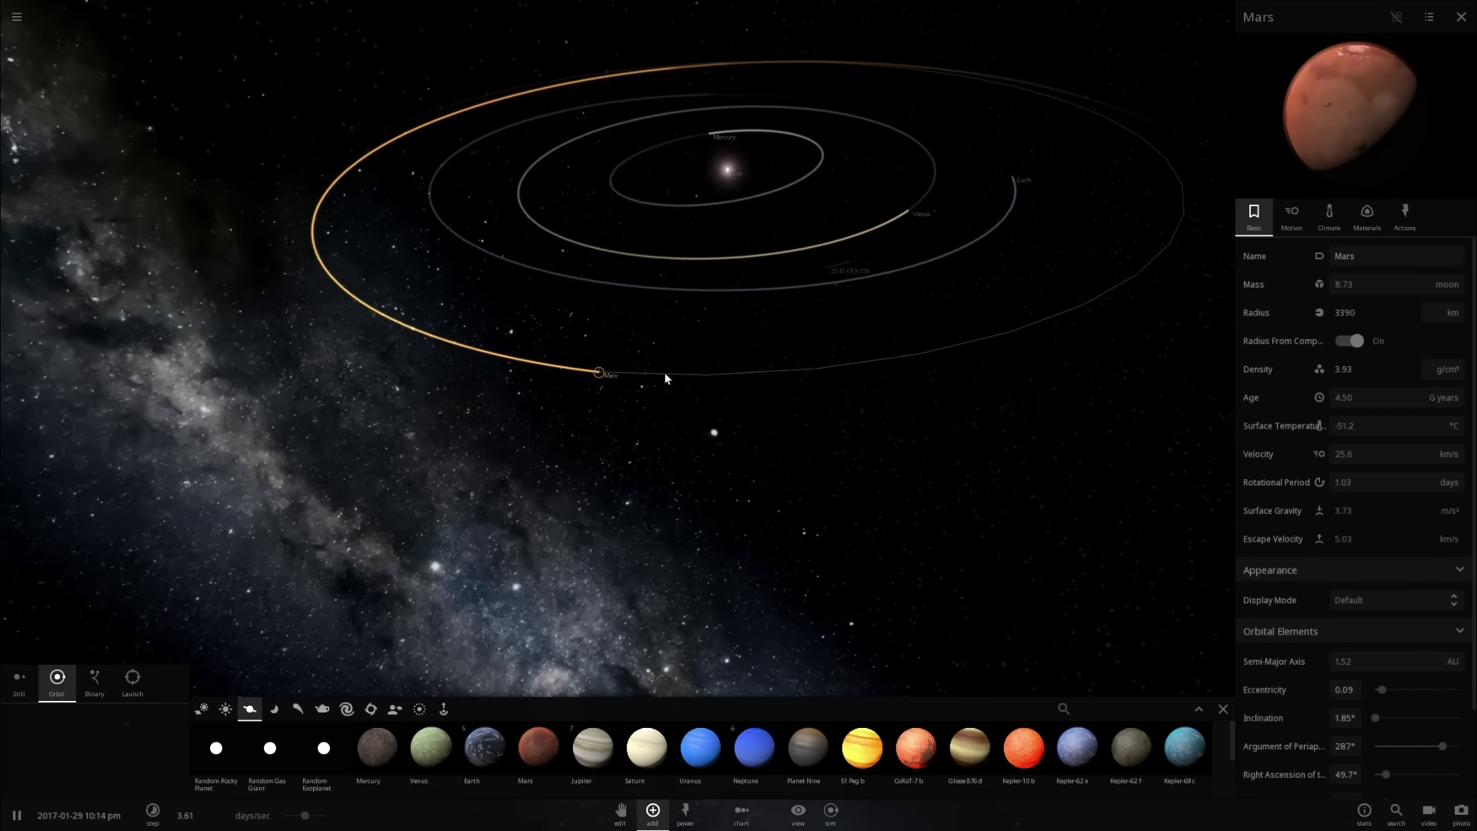
scroll(666, 374, "up", 5)
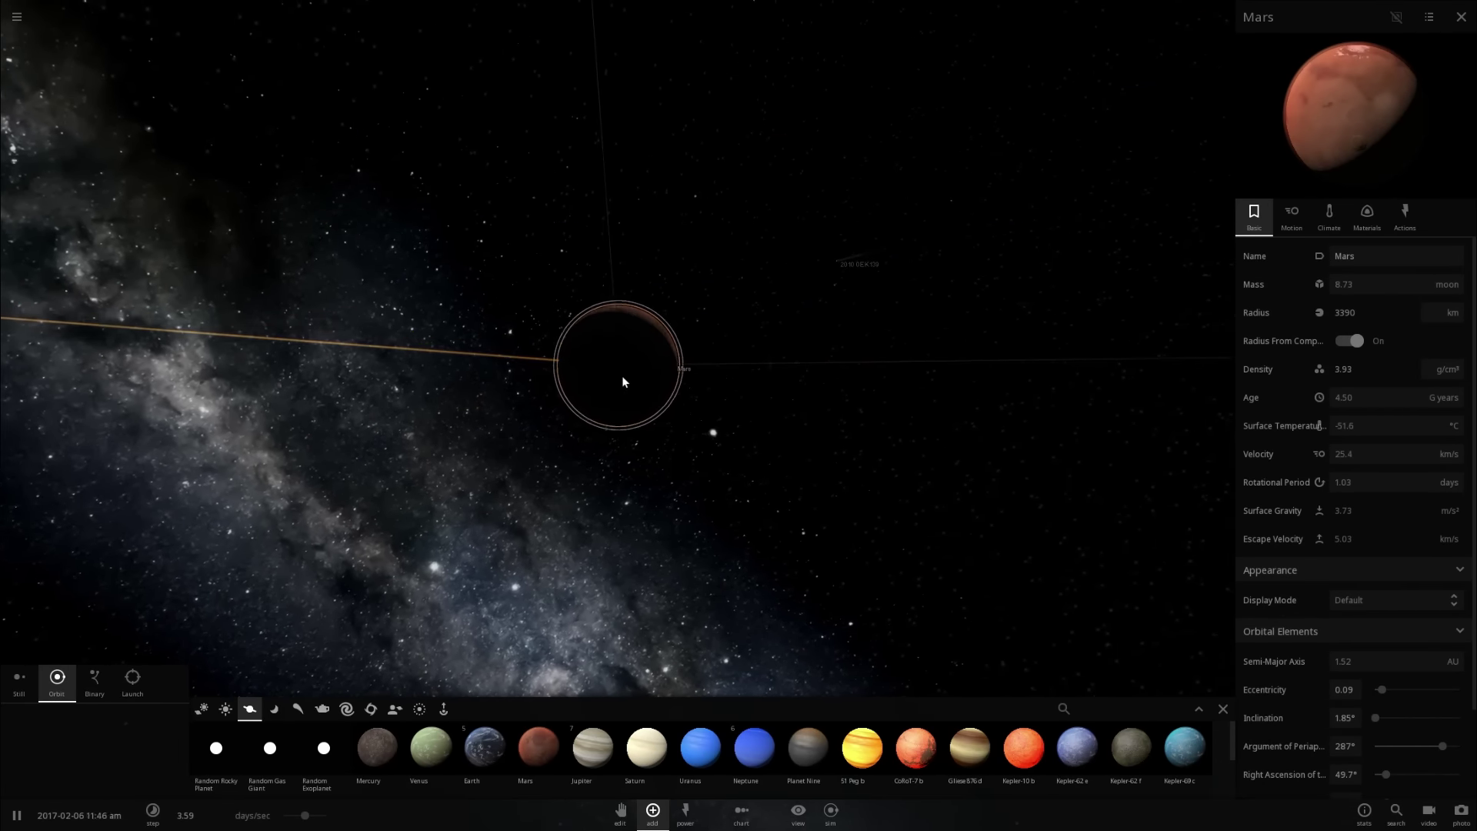
left_click_drag(622, 376, 1094, 344)
scroll(630, 384, "up", 3)
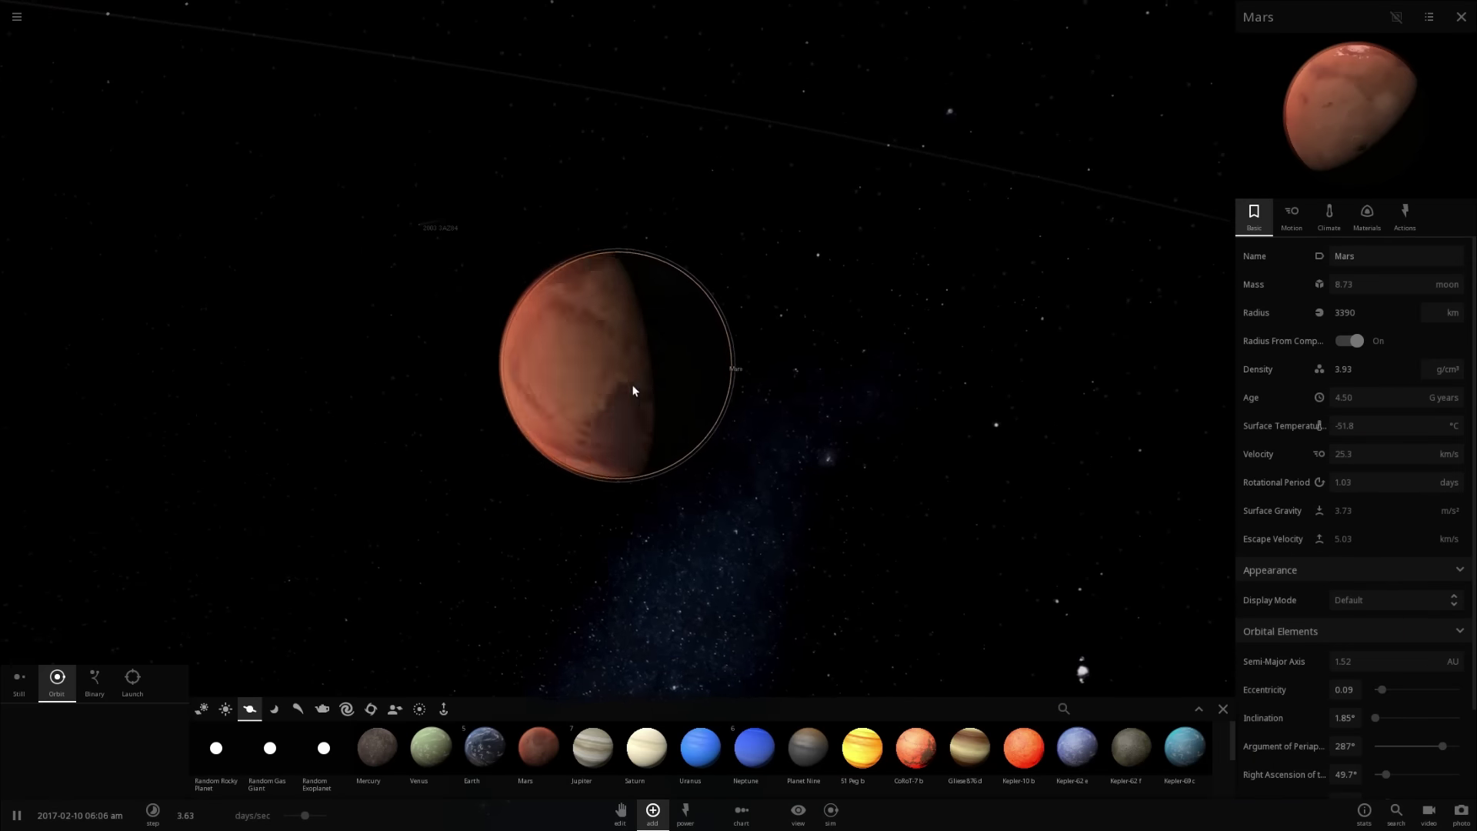
left_click(1332, 223)
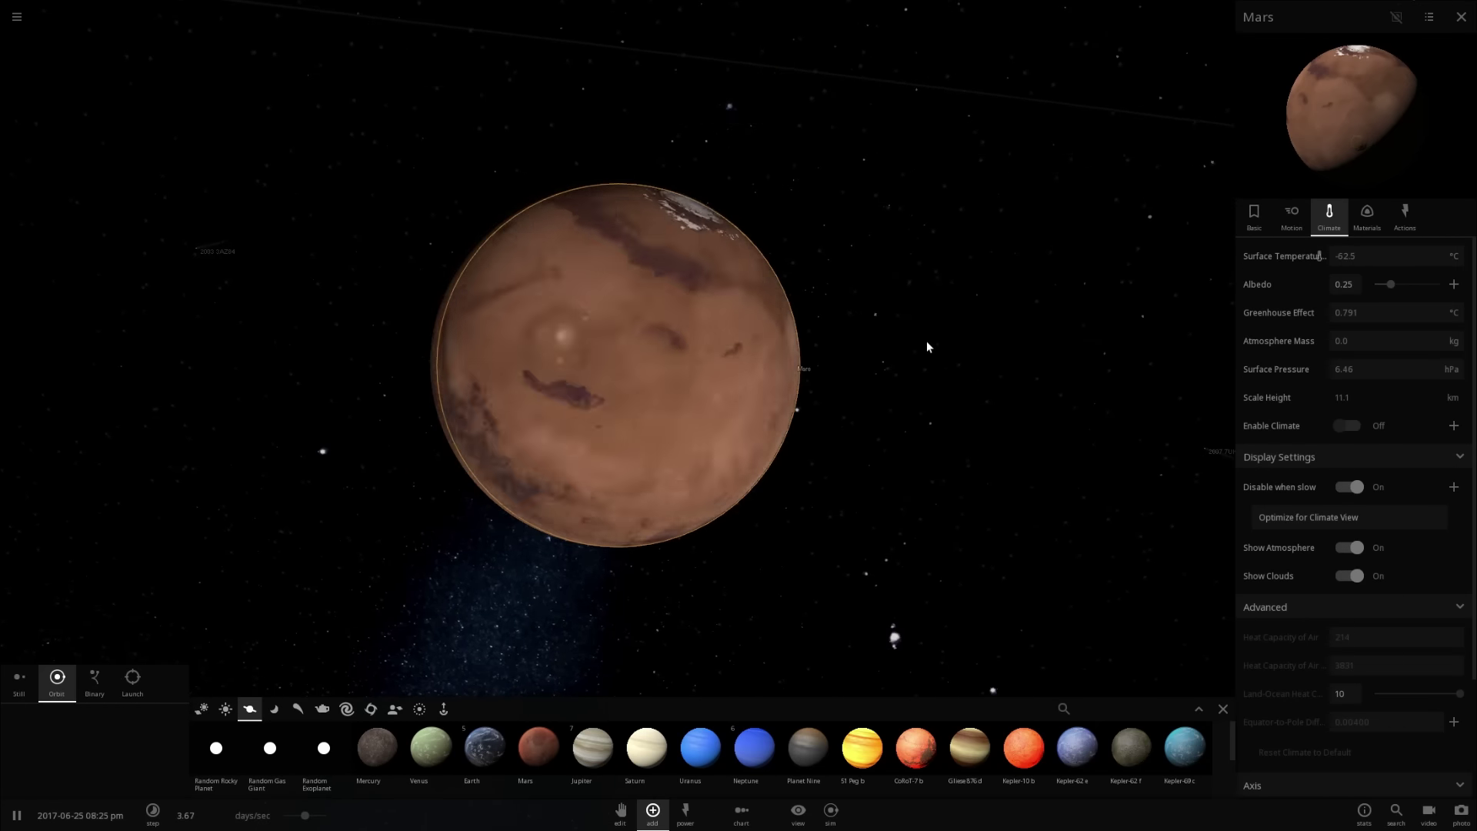
- Go from Mars to Jupiter, slow the simulation to about 36 mins/sec, and show Jupiter's material composition
scroll(931, 360, "down", 3)
left_click_drag(920, 364, 774, 424)
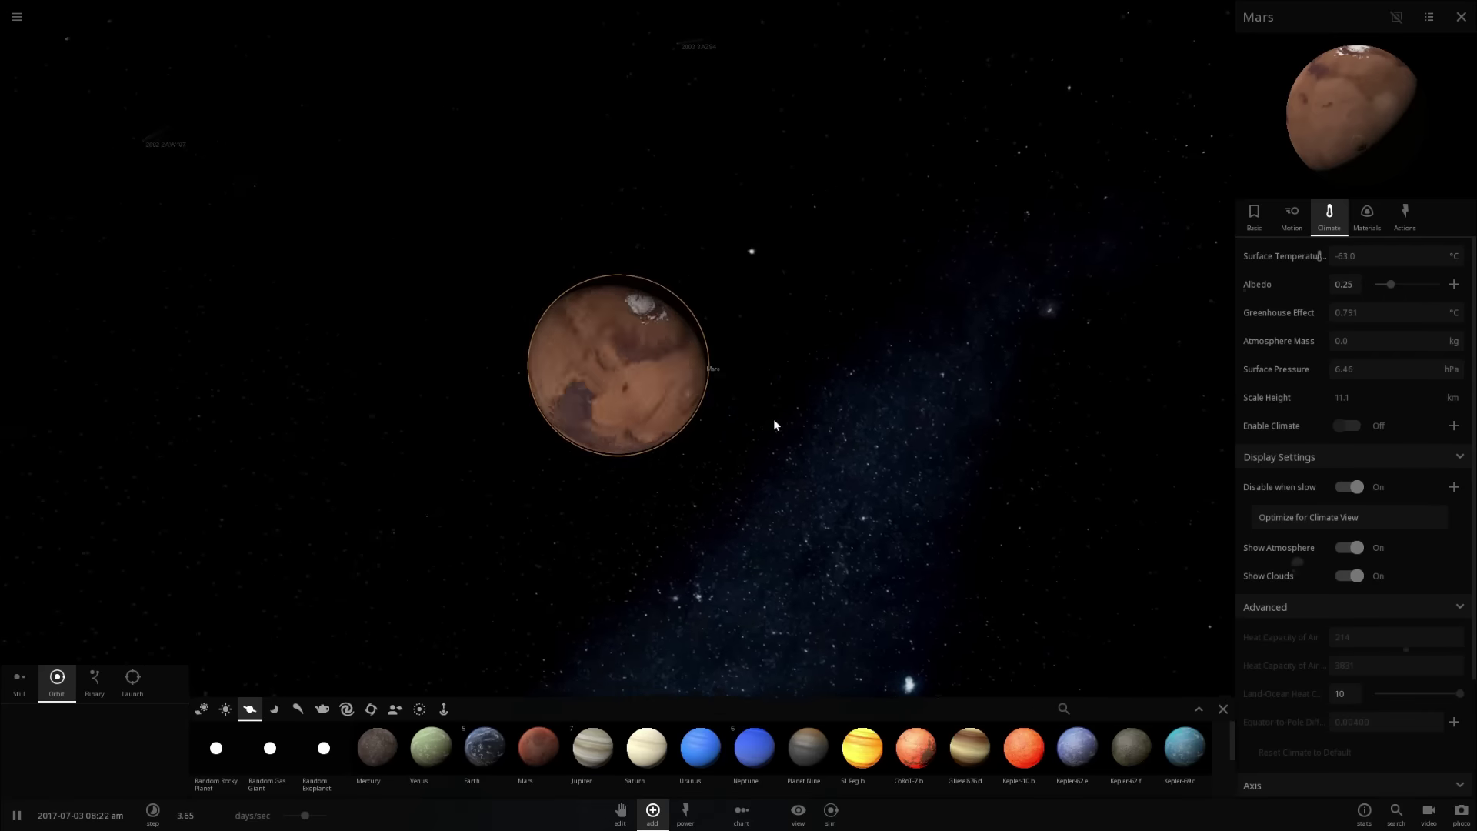
scroll(773, 424, "down", 5)
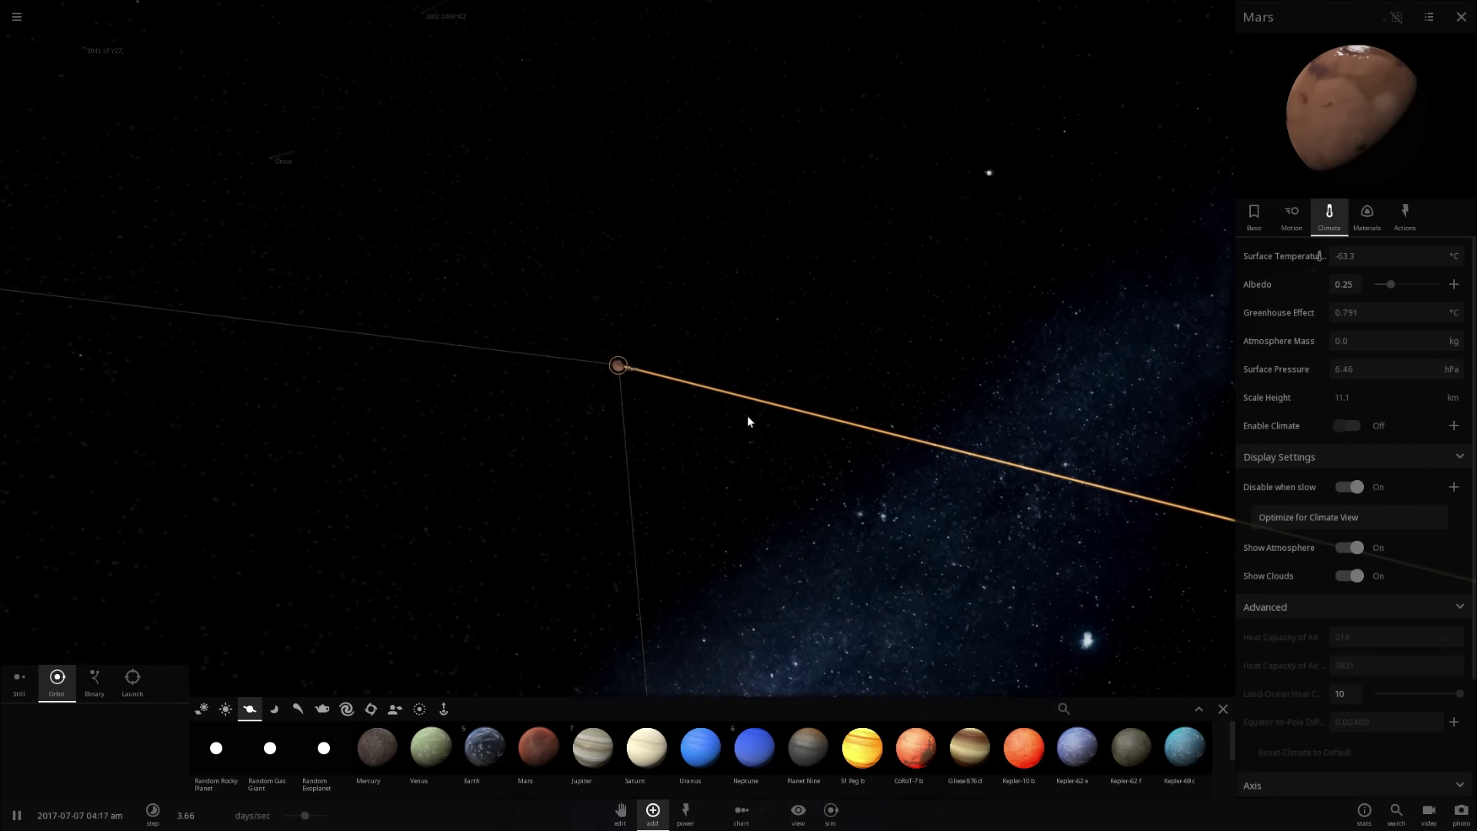
scroll(738, 422, "down", 5)
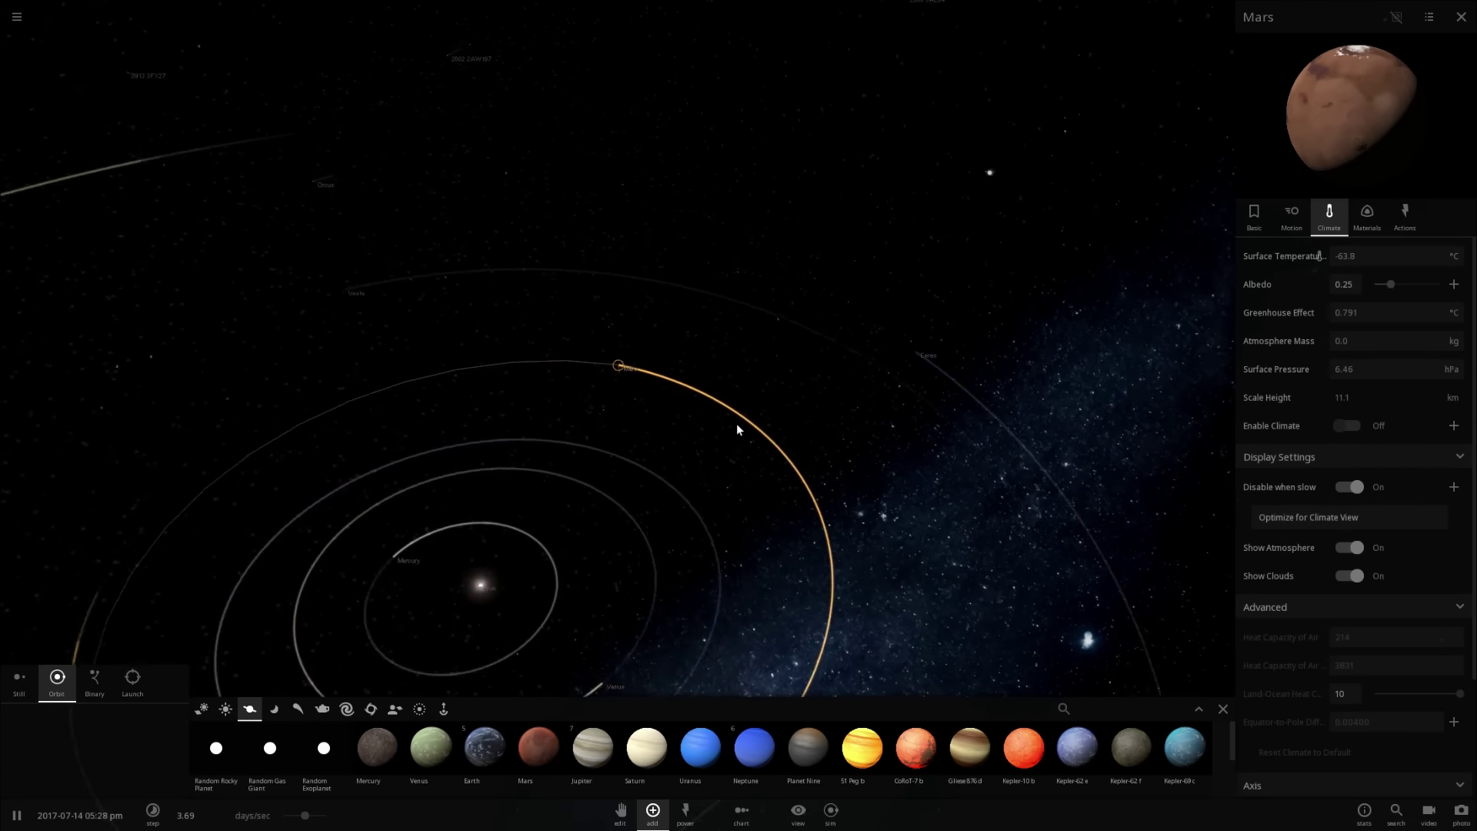
left_click_drag(732, 423, 638, 393)
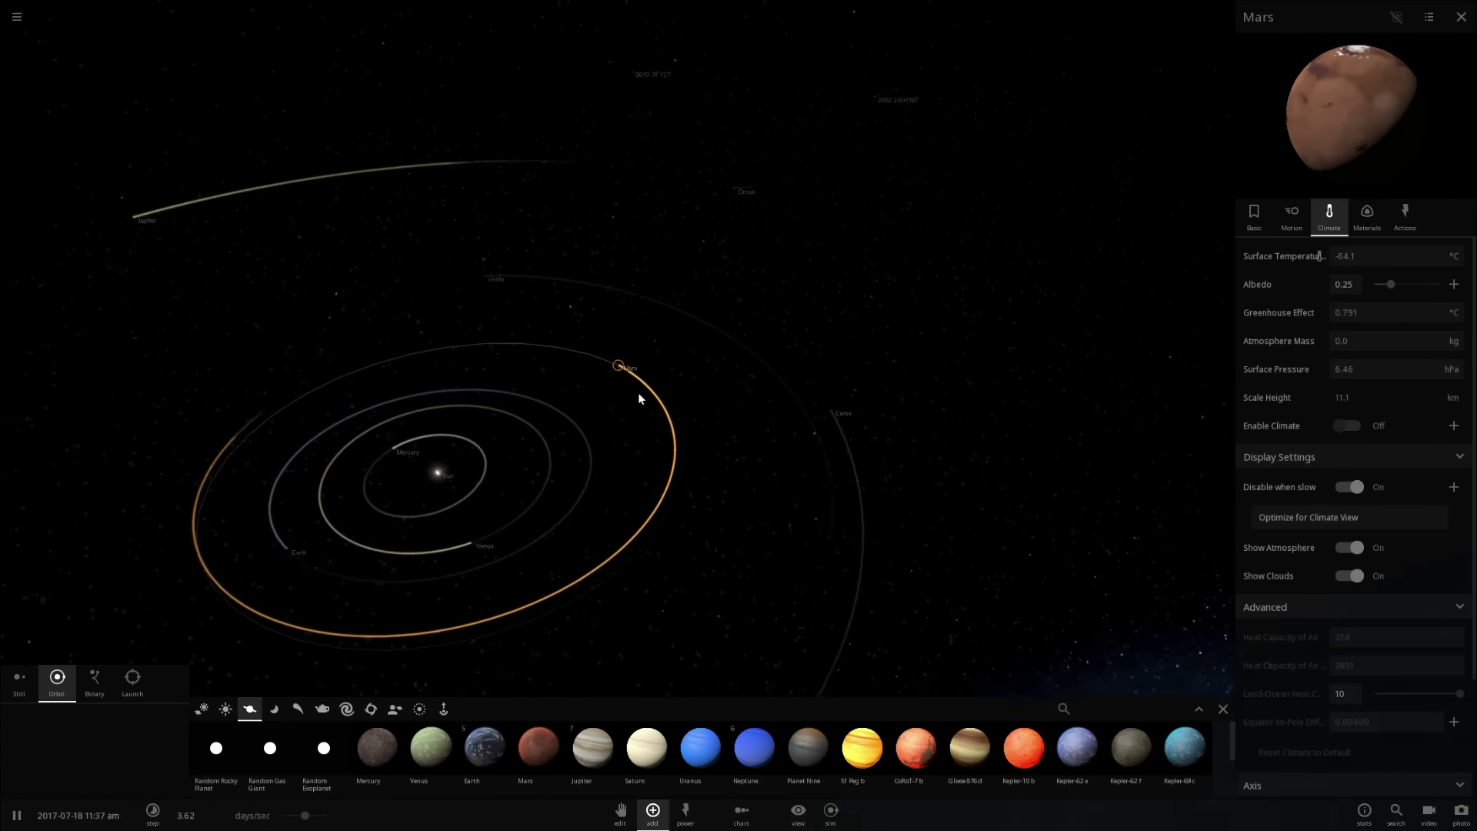
scroll(639, 398, "down", 5)
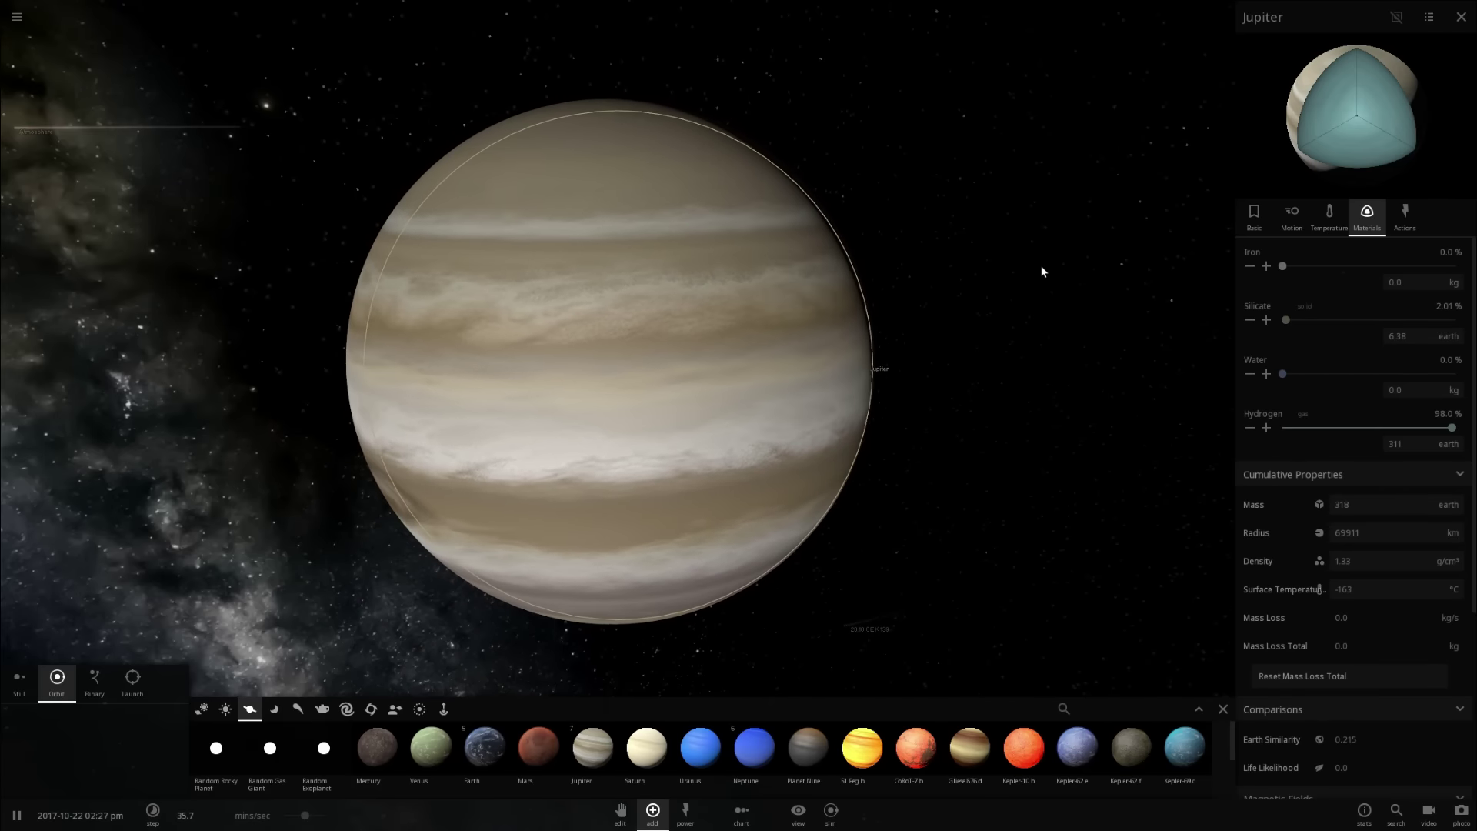
left_click_drag(1041, 266, 976, 263)
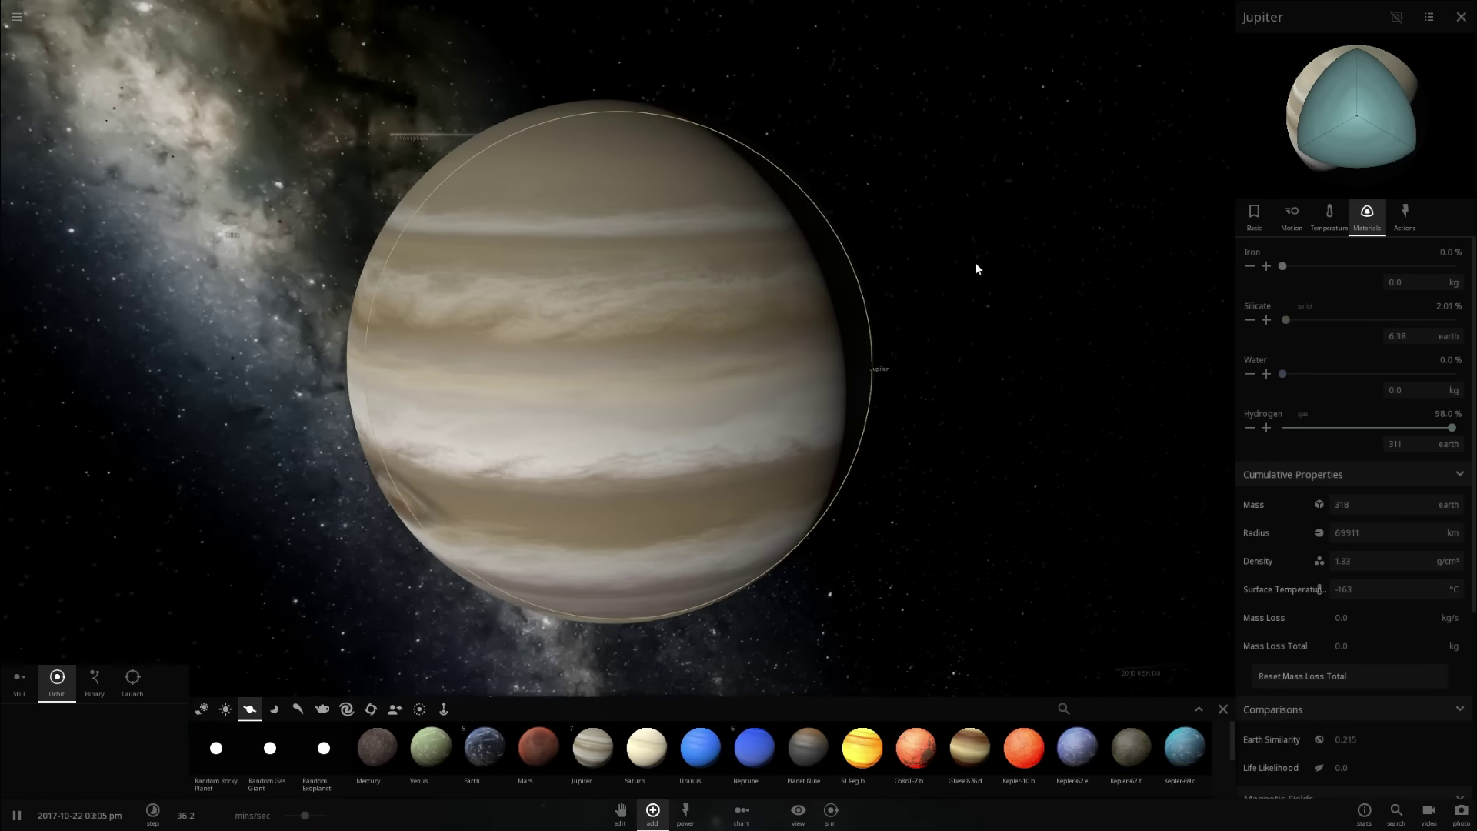
left_click_drag(753, 279, 820, 270)
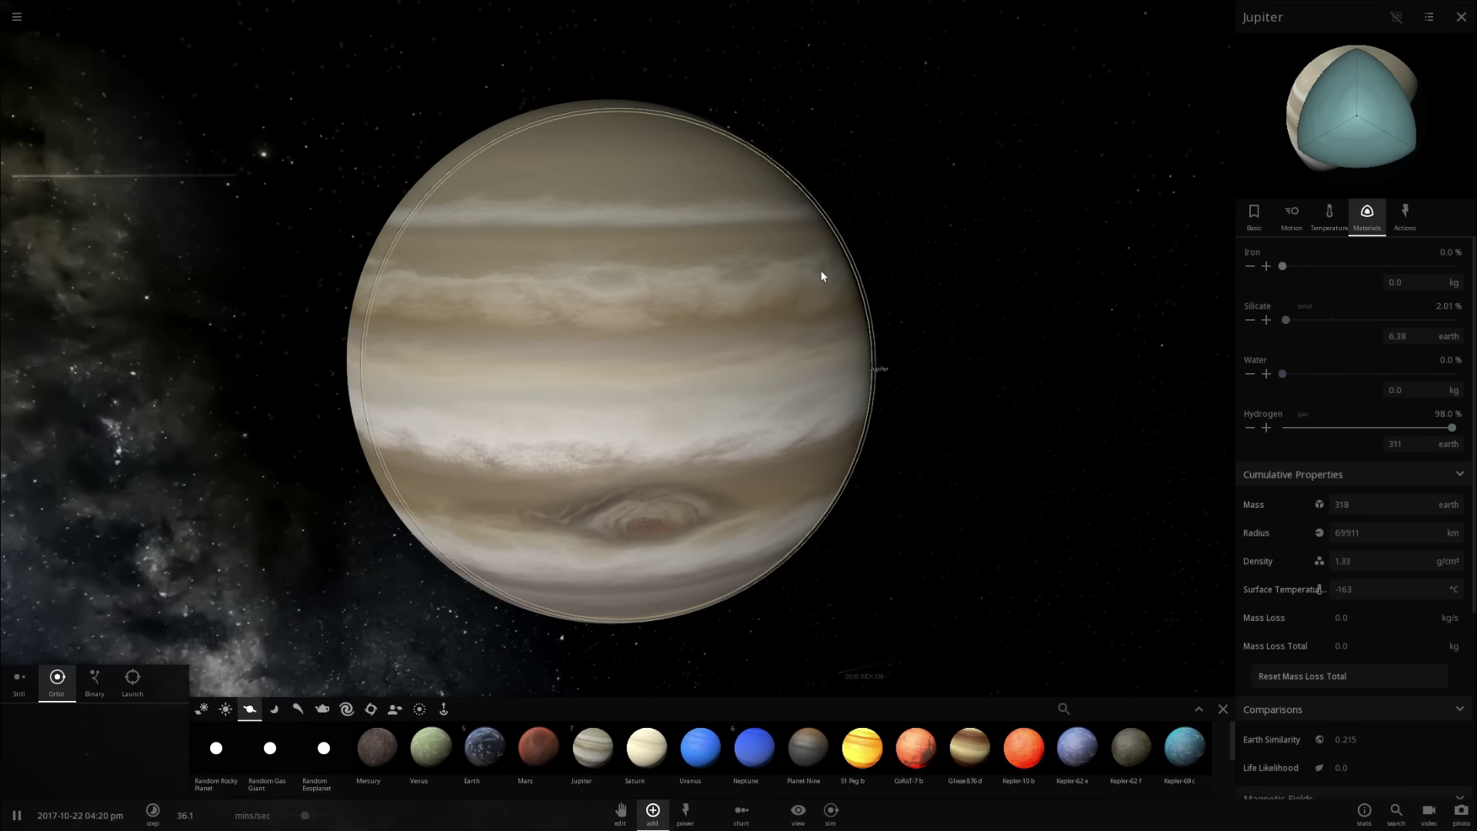
- Strip the hydrogen from Jupiter's material composition, reducing the planet to 7.00 Earth masses
scroll(672, 303, "up", 5)
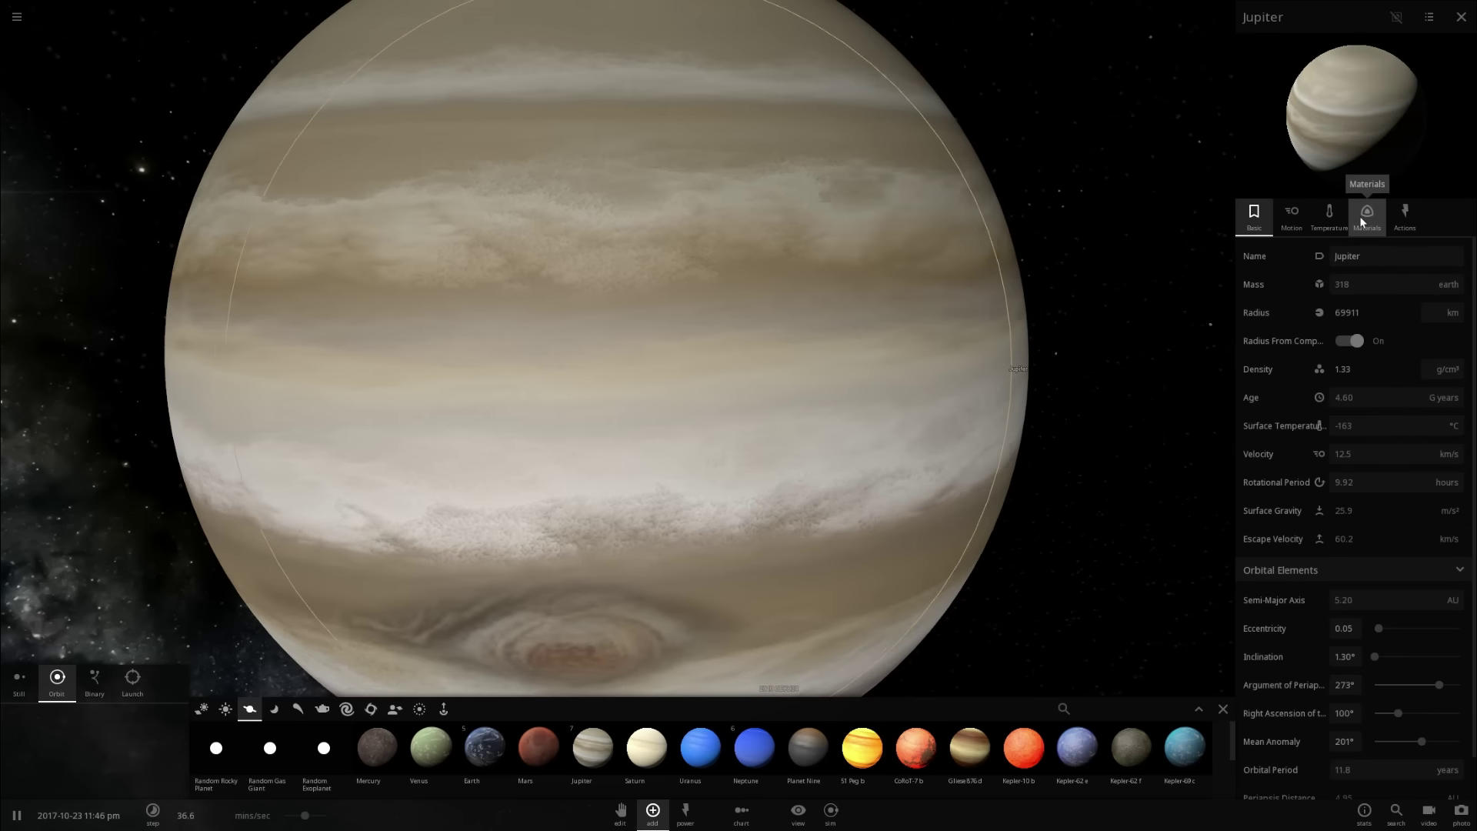
left_click(1357, 218)
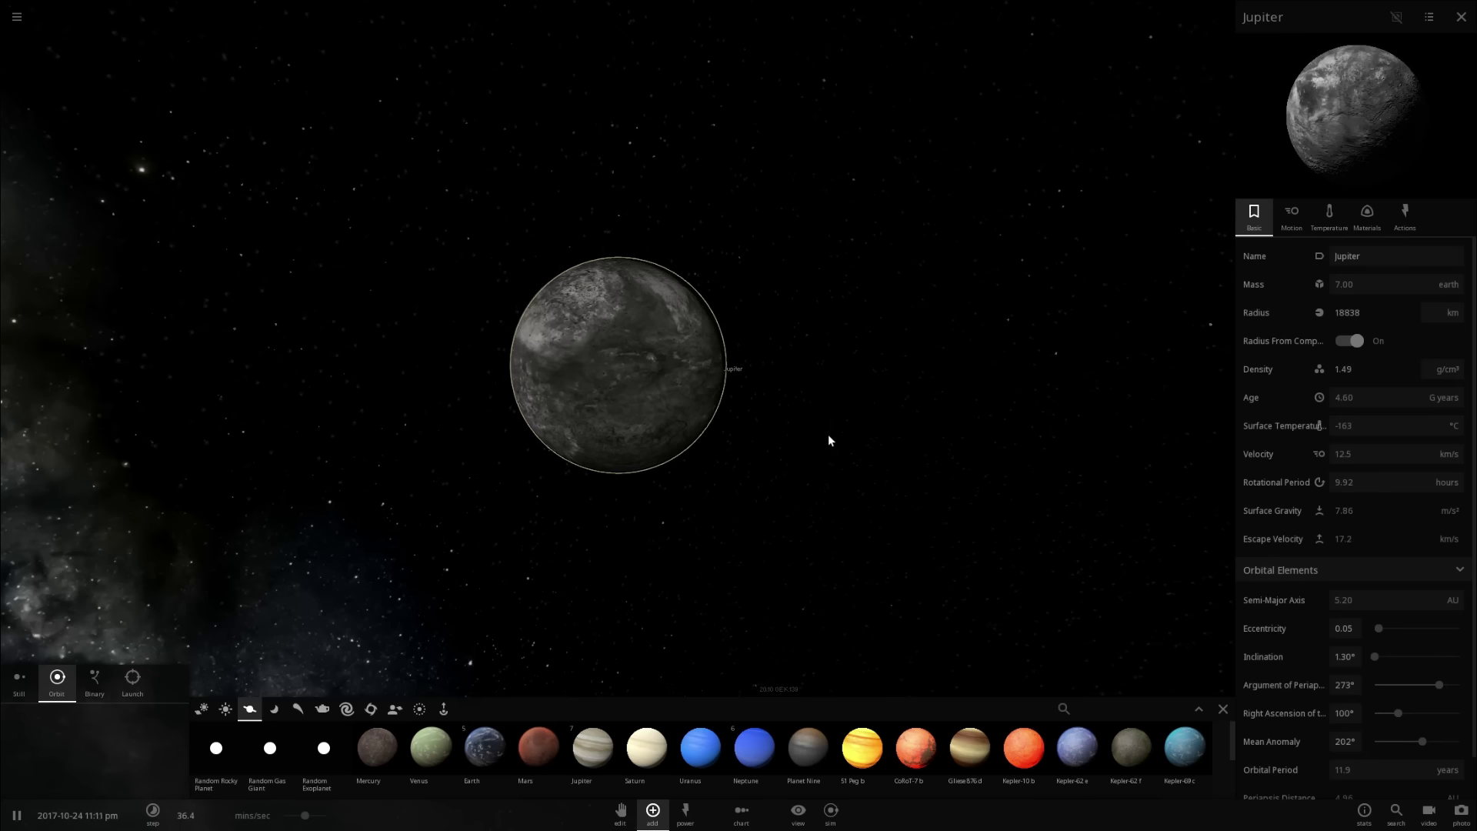
scroll(825, 437, "up", 3)
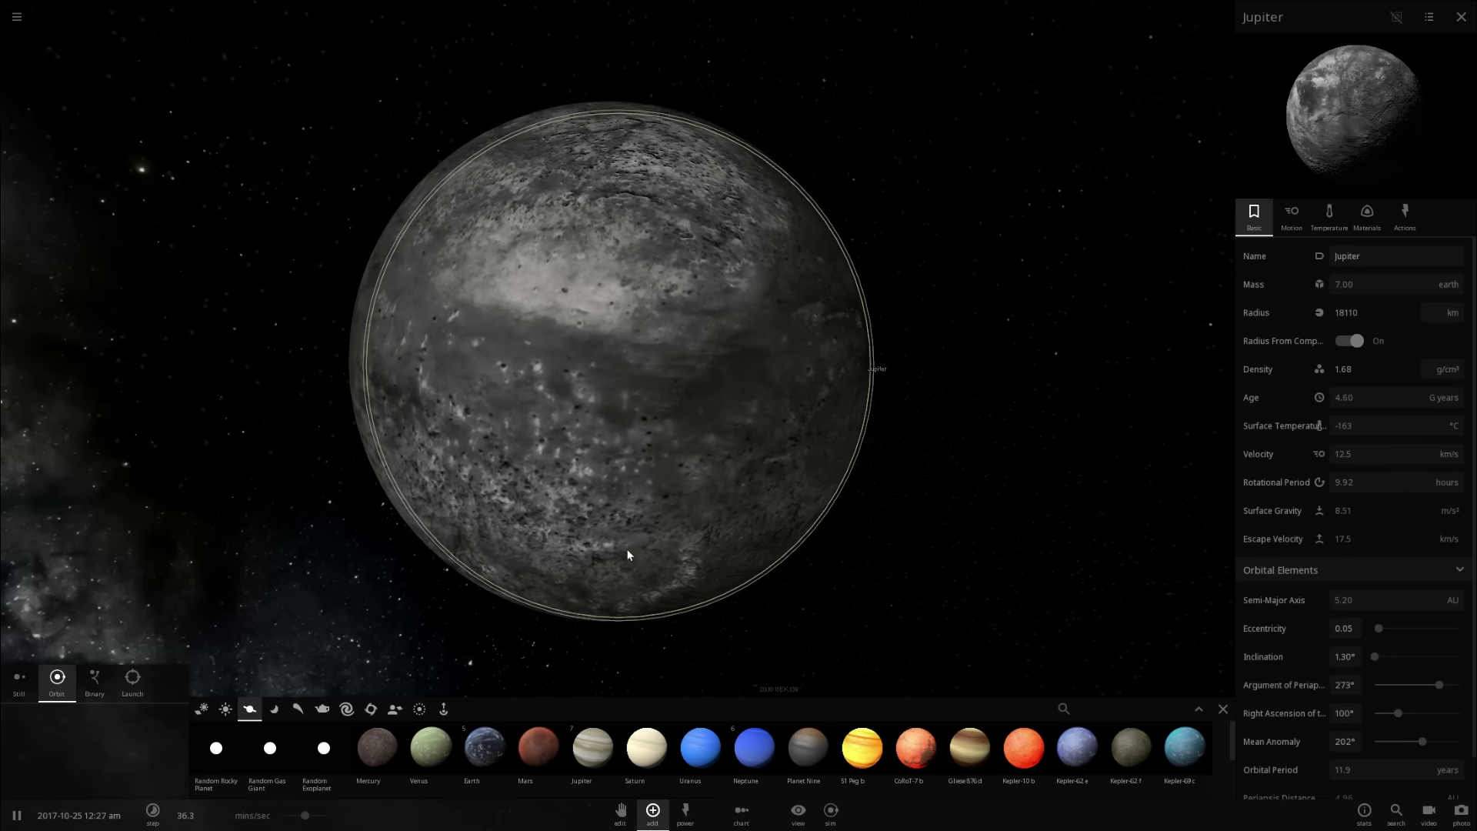
- Speed the simulation up to about 3.4 hours/sec, select the body Atmosphere and set its mass to 311 Earth masses
left_click_drag(306, 814, 329, 814)
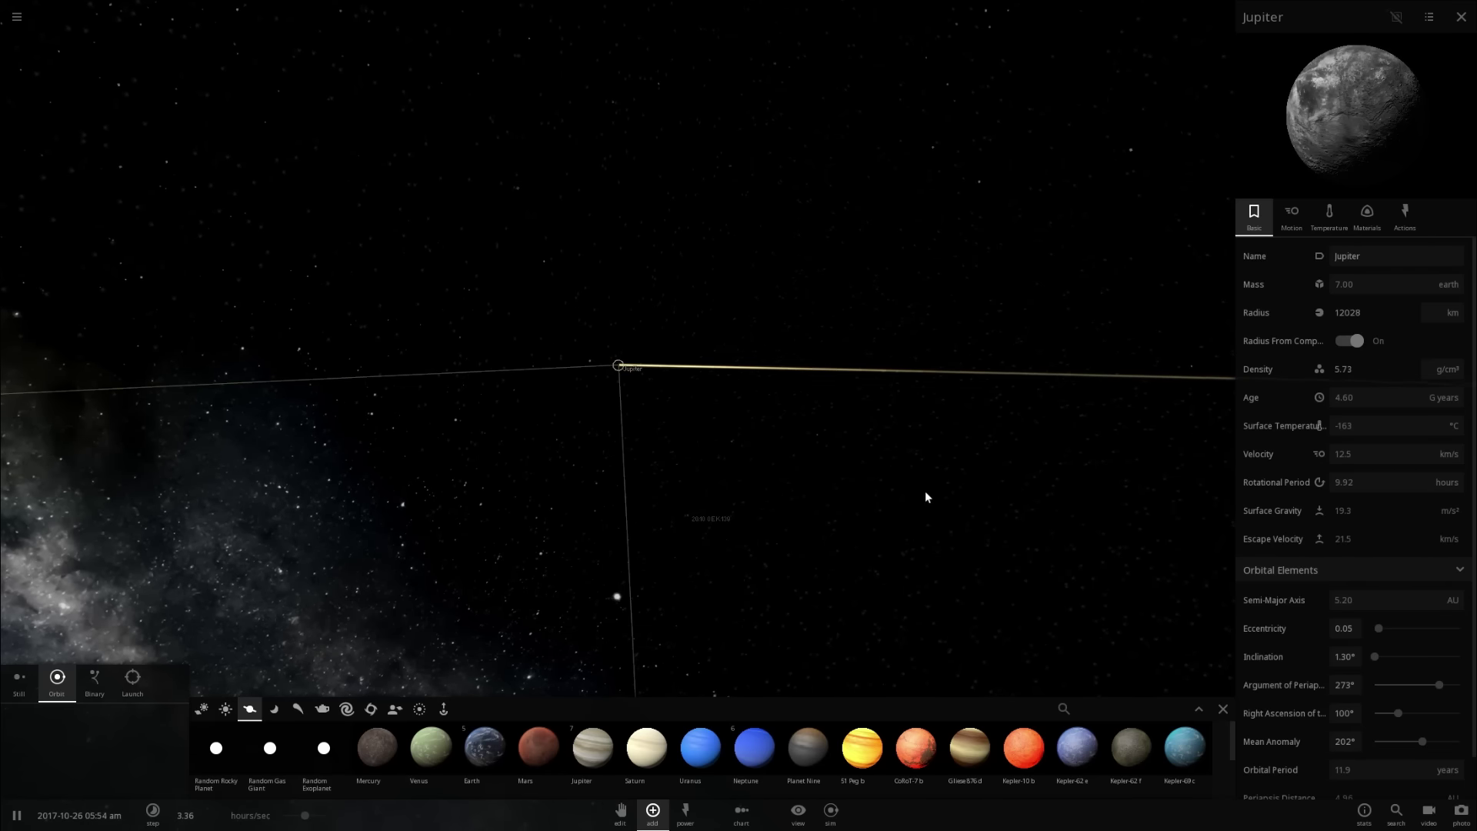
scroll(906, 480, "down", 6)
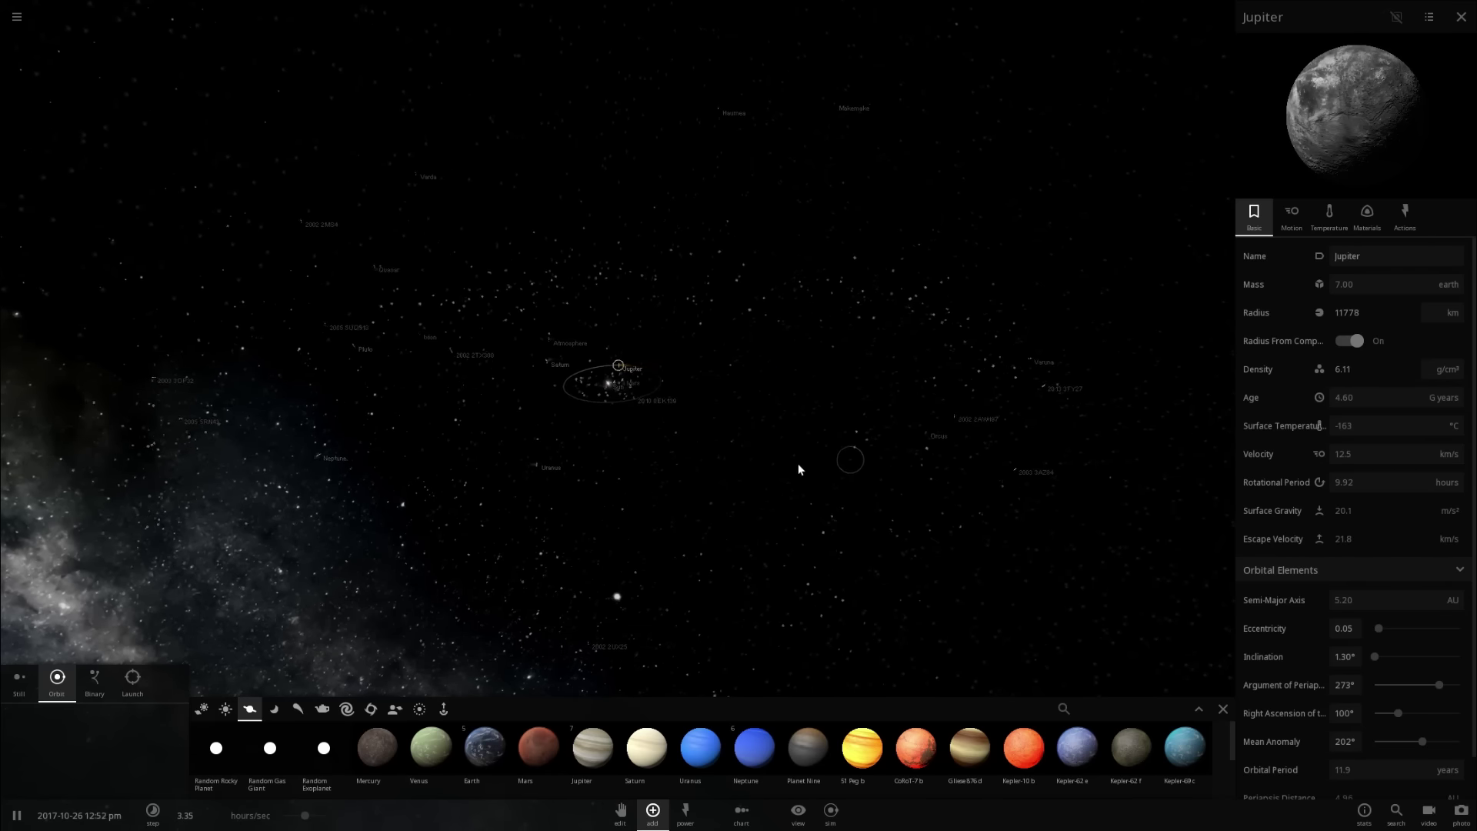
right_click_drag(663, 440, 652, 496)
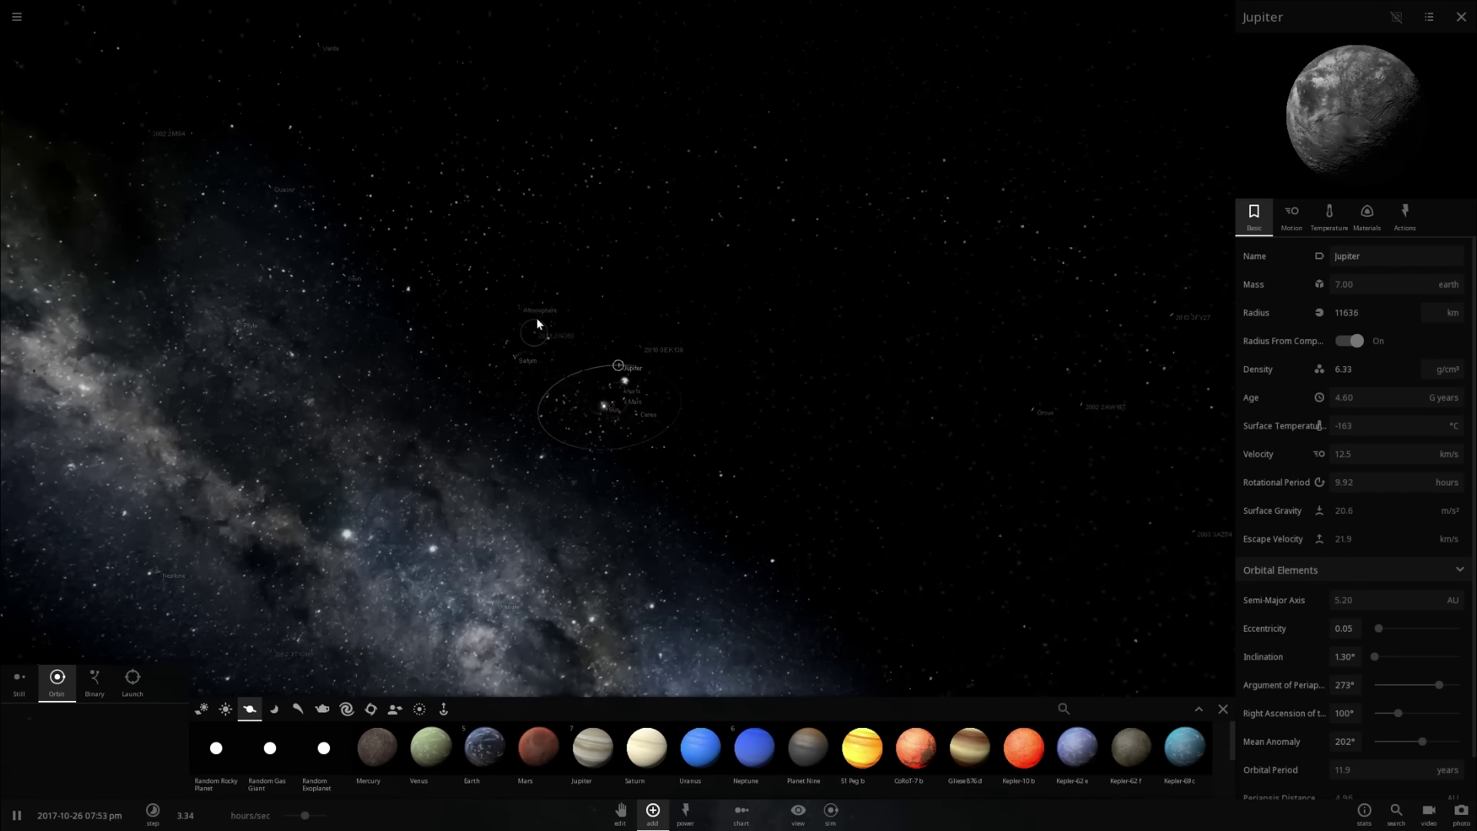
left_click(537, 323)
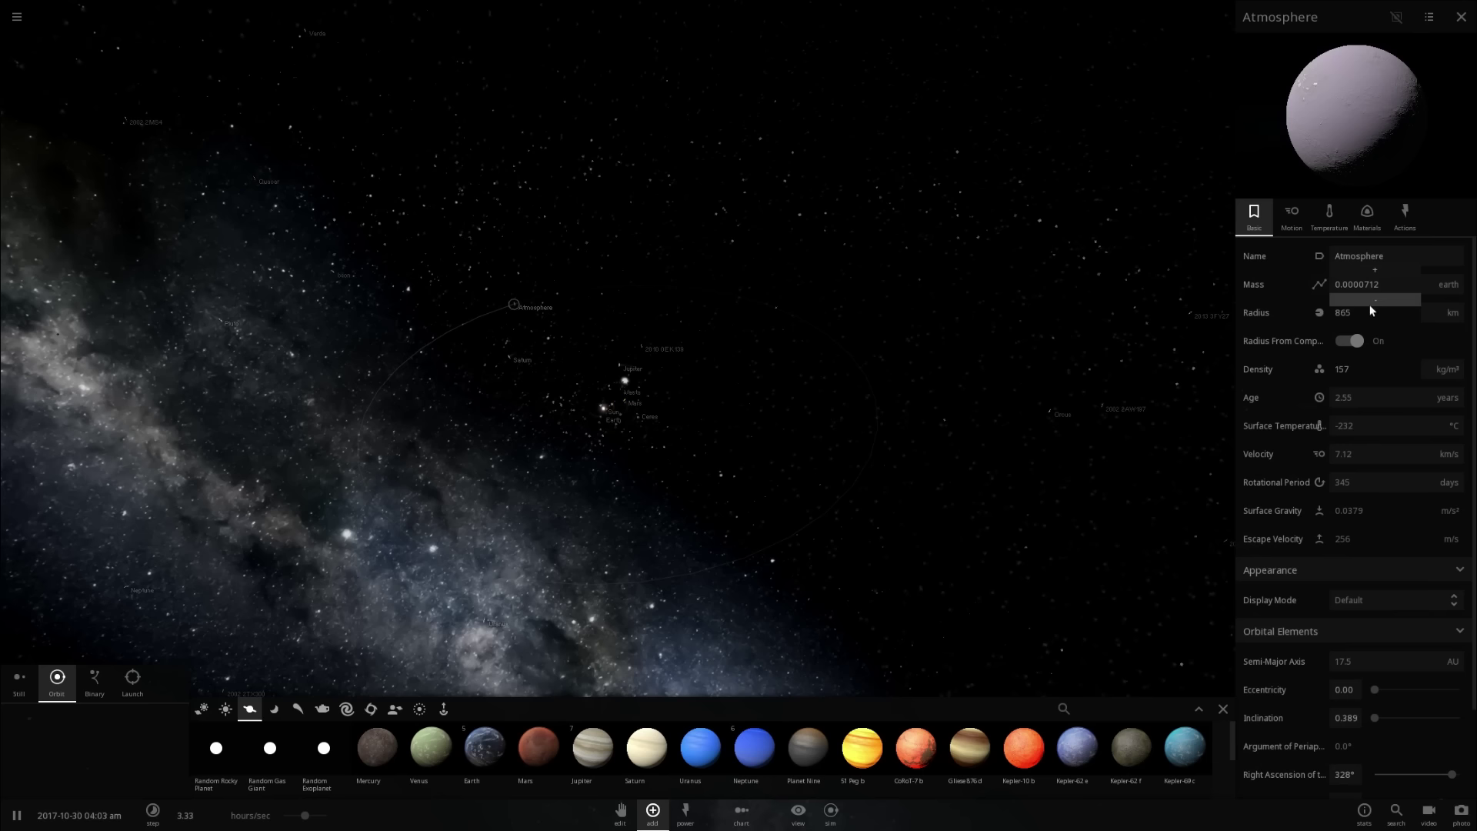
key("BackSpace")
type("311")
- Focus on Atmosphere, view it from several sides, check its material composition and return to its basic properties
double_click(465, 275)
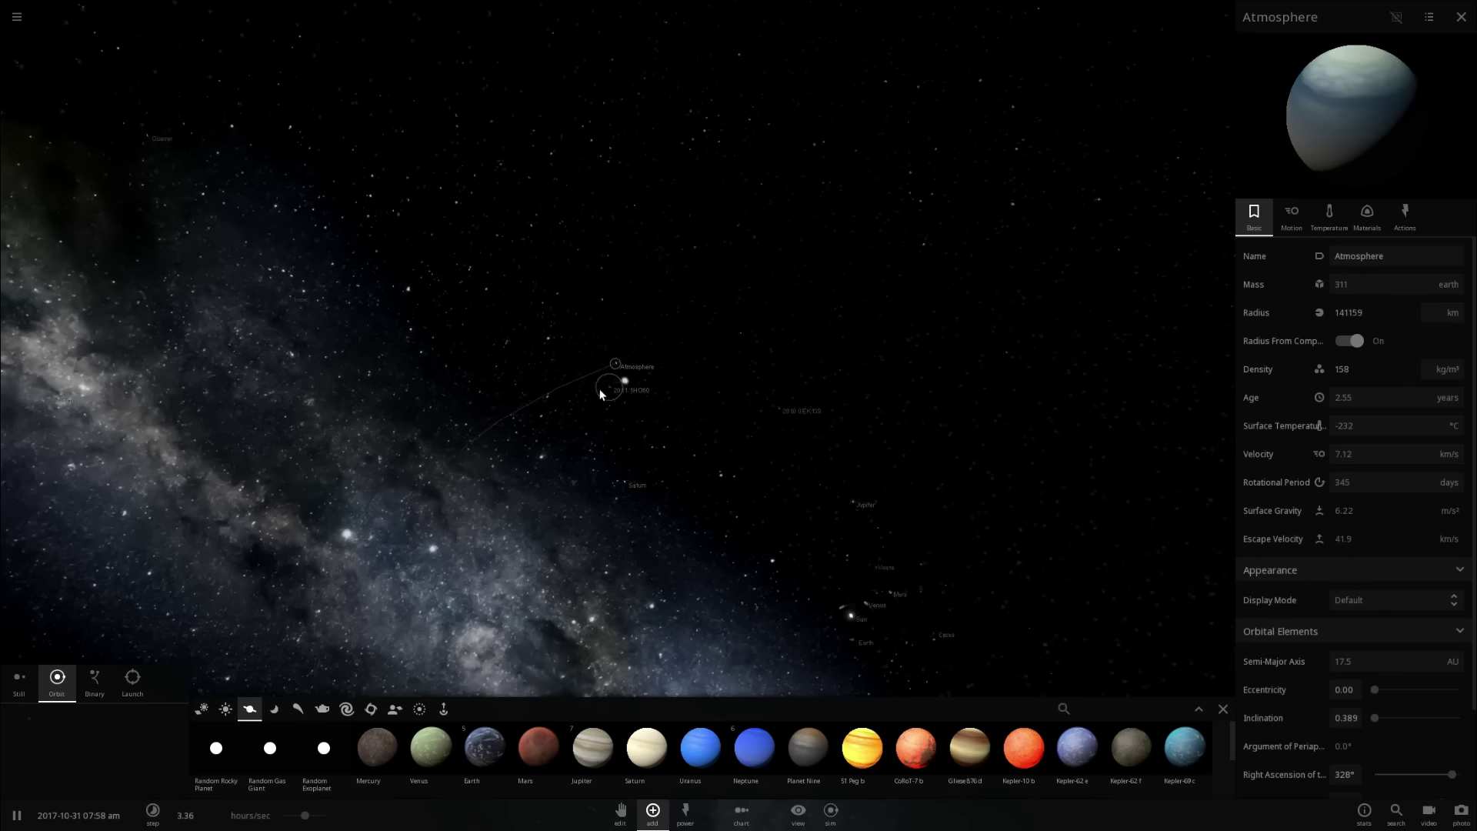
scroll(616, 382, "up", 5)
scroll(615, 380, "up", 5)
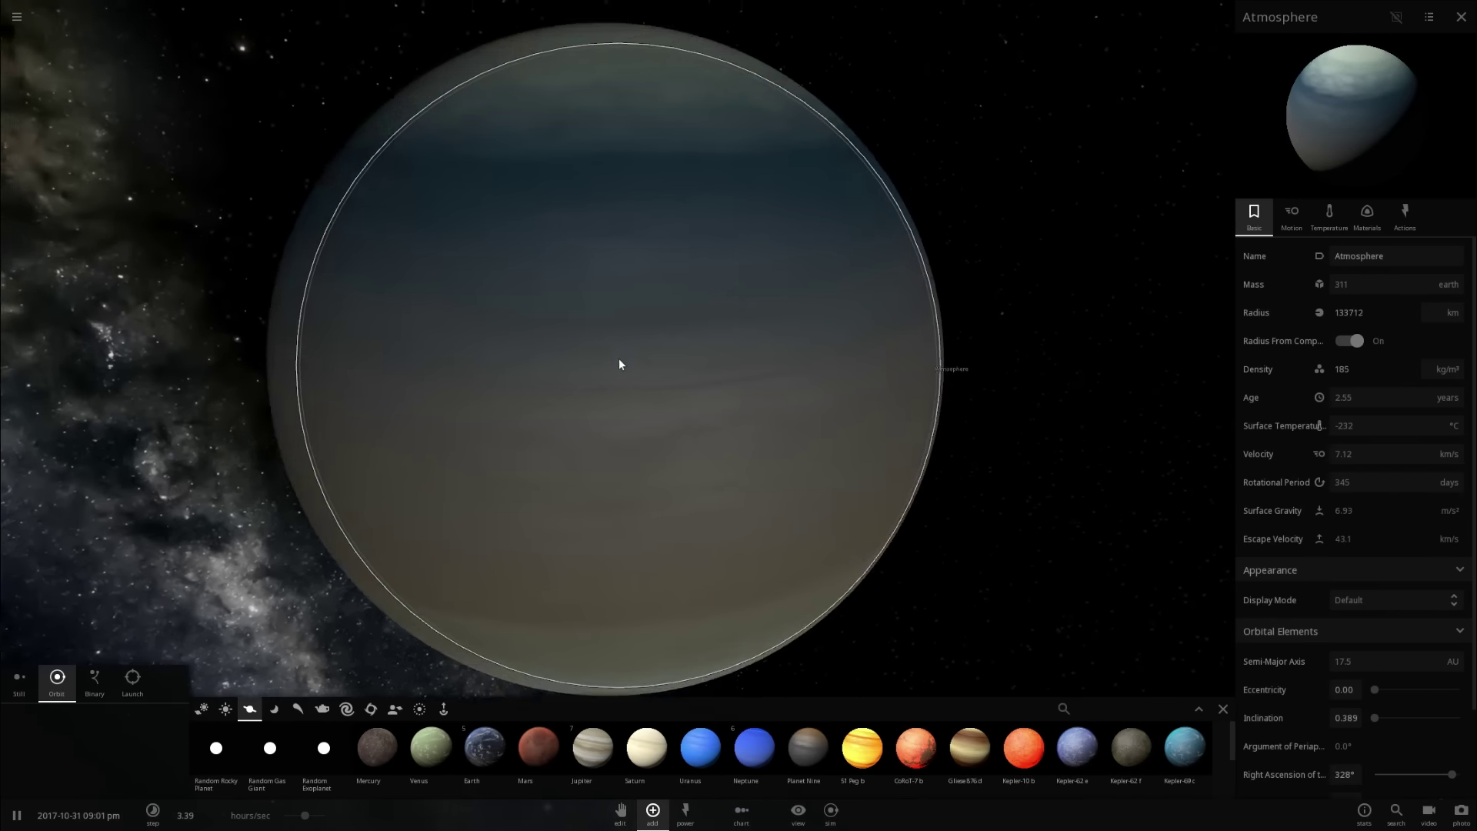
scroll(619, 369, "down", 2)
left_click_drag(613, 376, 694, 385)
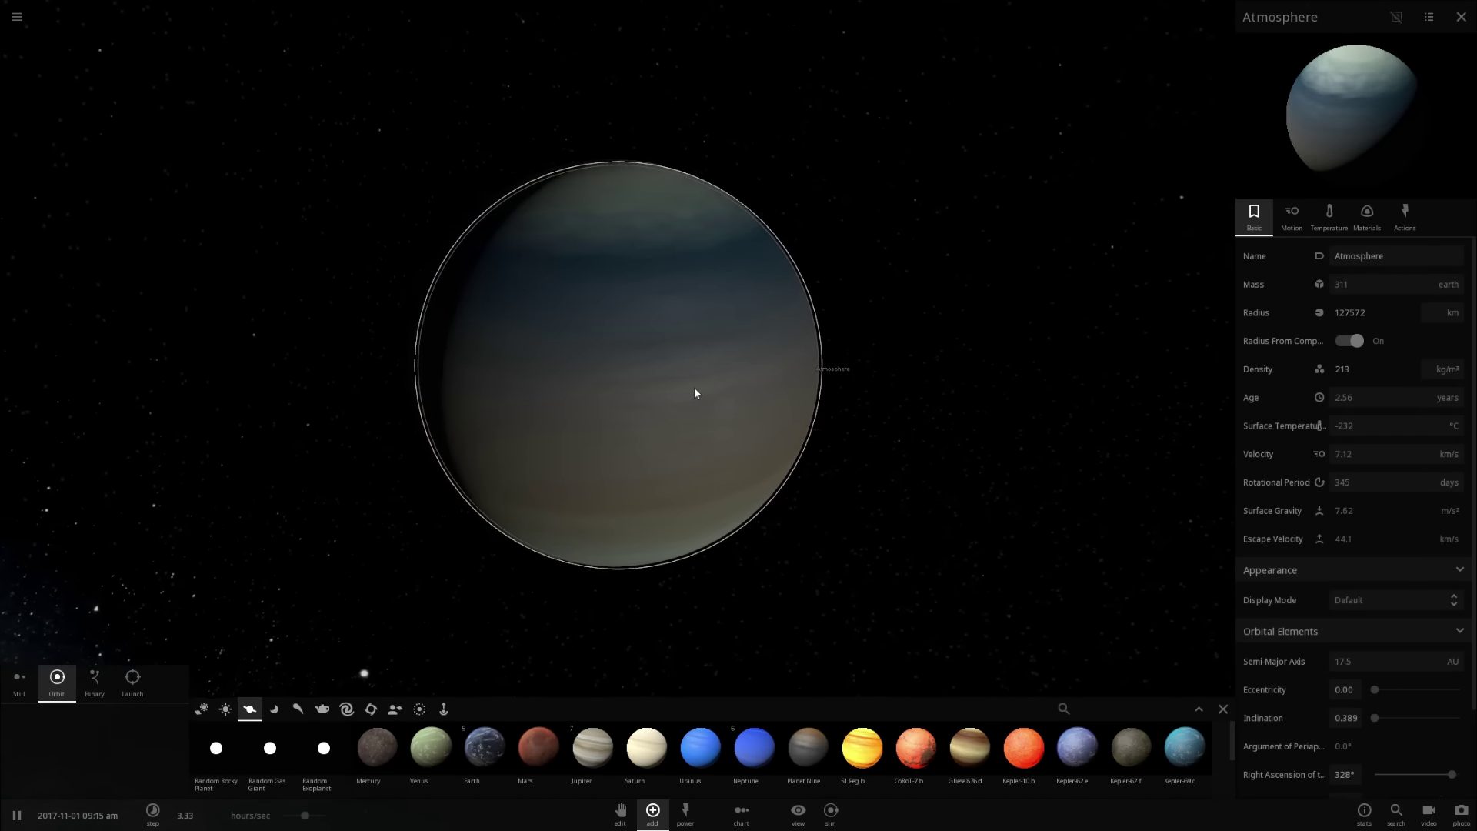
left_click(1366, 215)
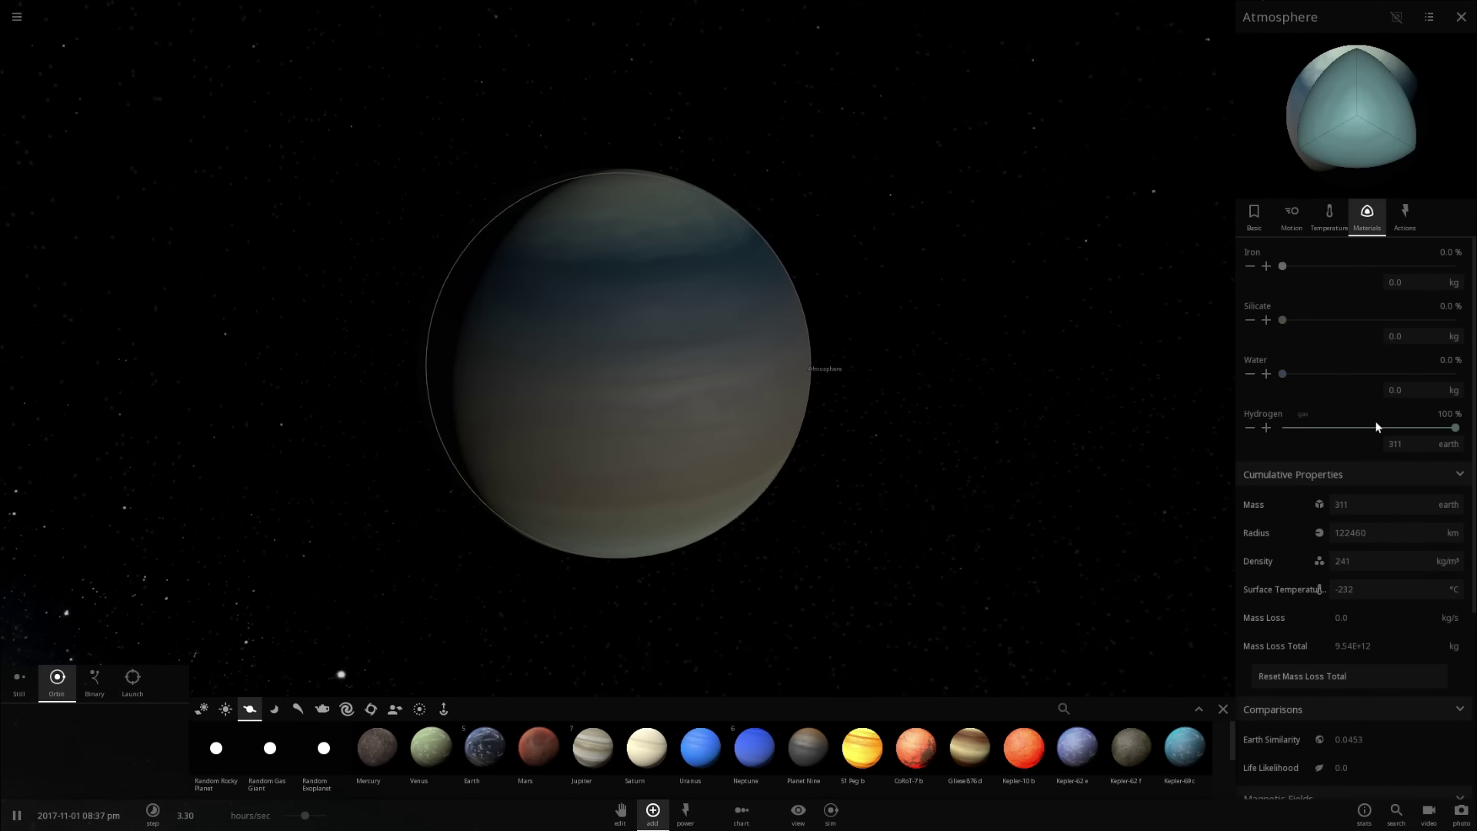
left_click(1256, 223)
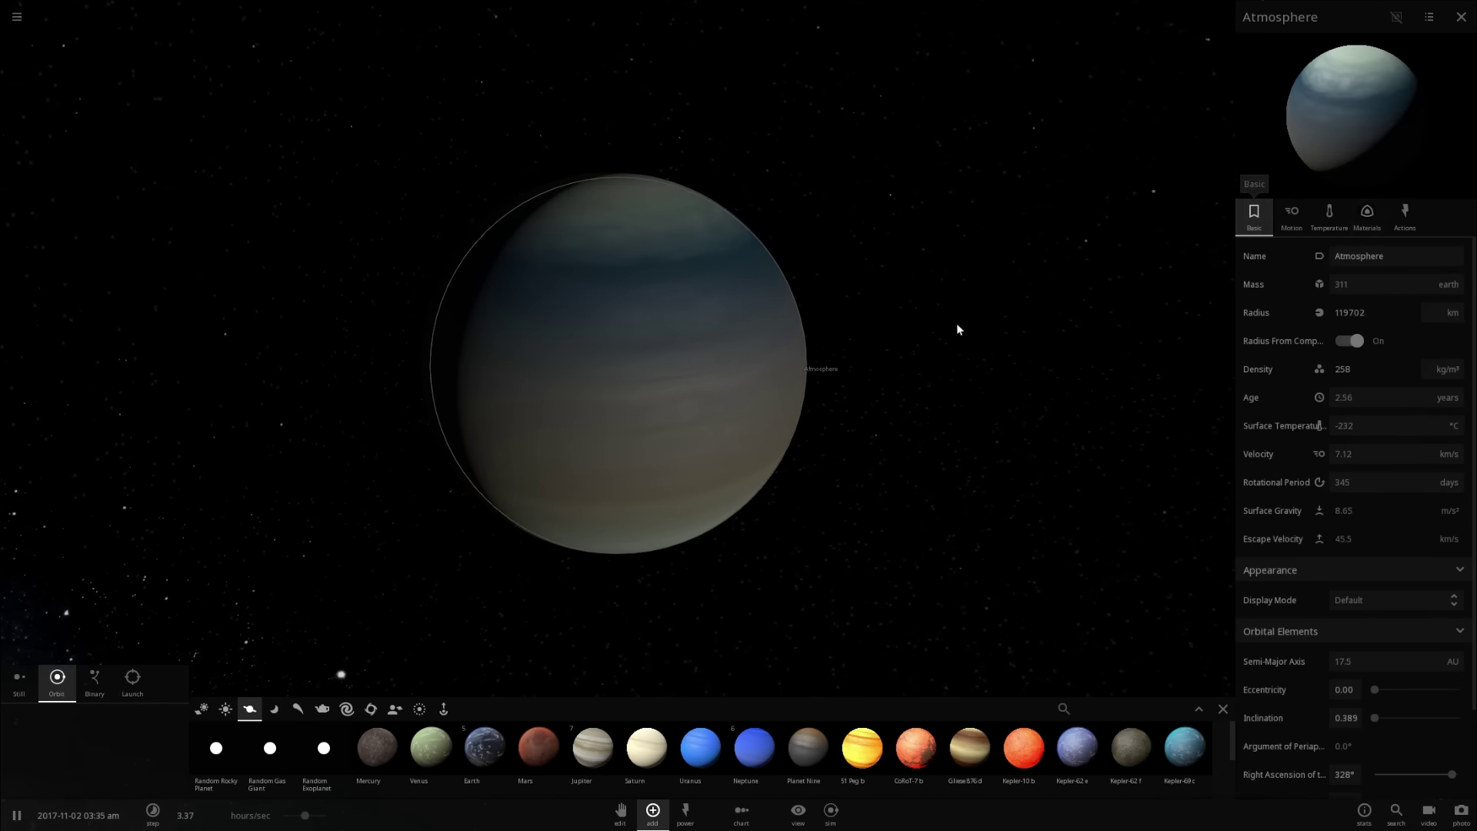
left_click_drag(881, 336, 681, 366)
scroll(770, 317, "up", 3)
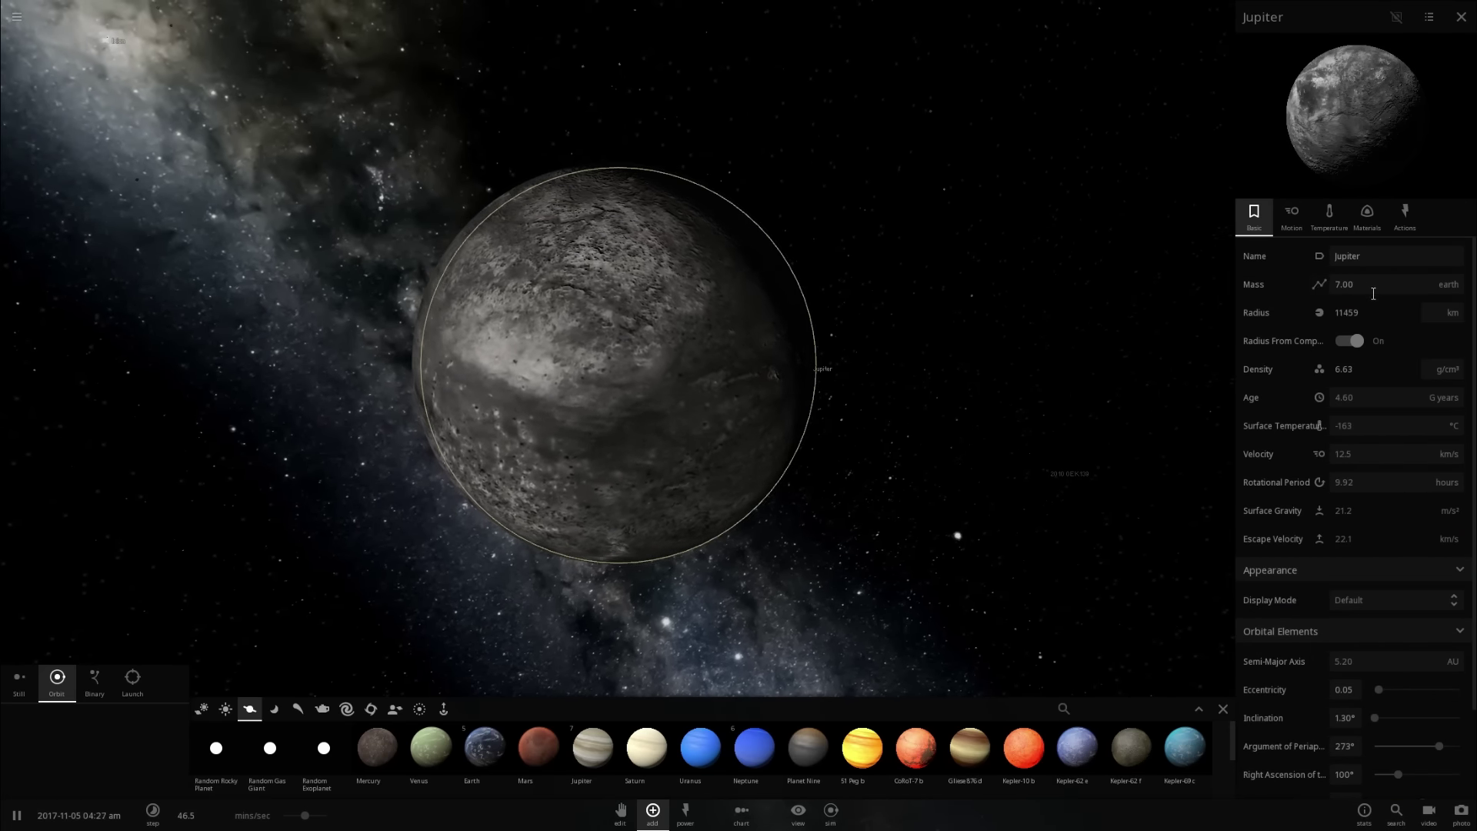
- Inspect the stripped Jupiter up close and preview an Earth beside it for size comparison without placing it
scroll(1125, 345, "up", 3)
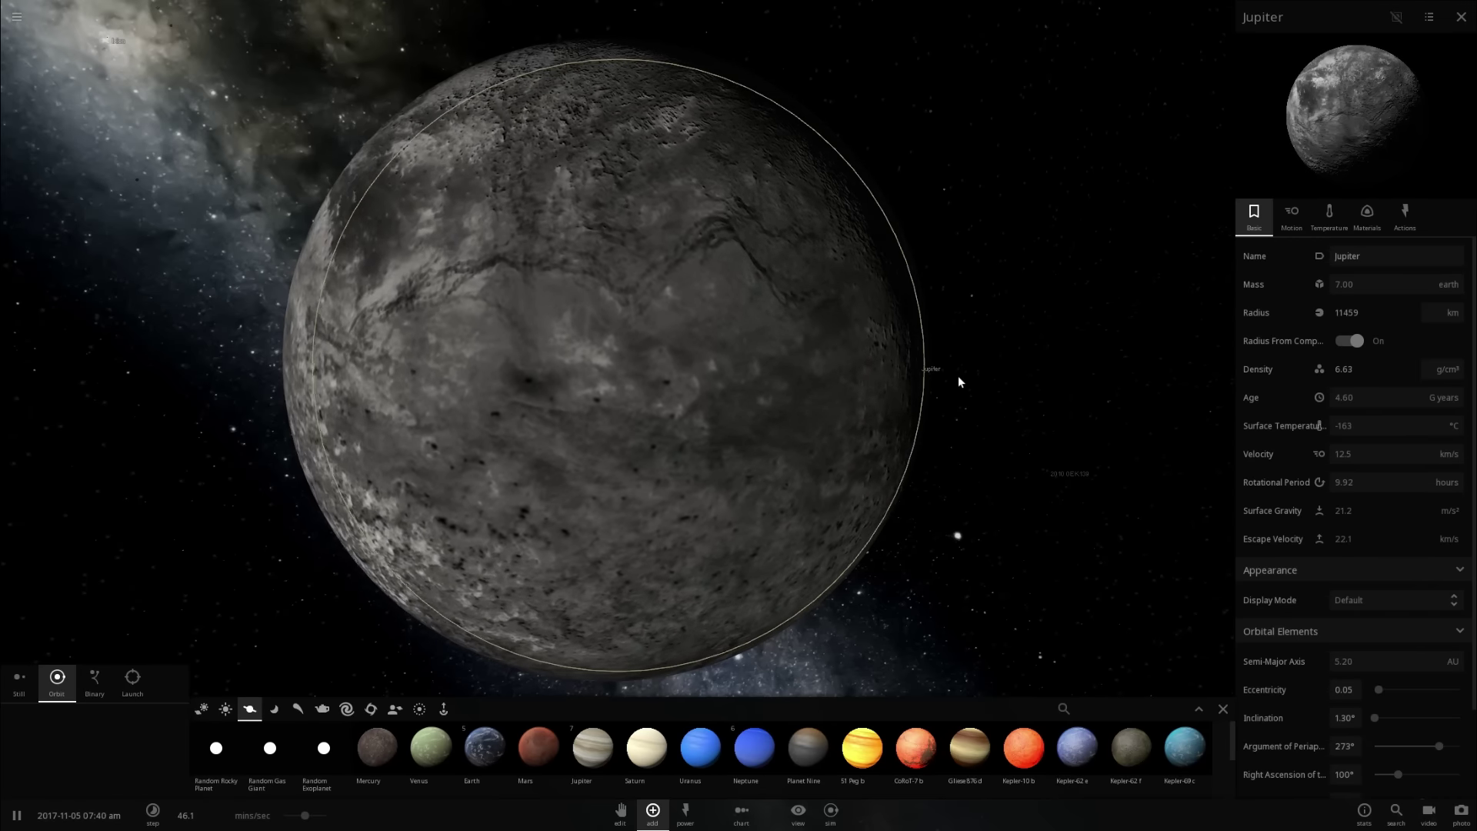
right_click_drag(949, 382, 926, 375)
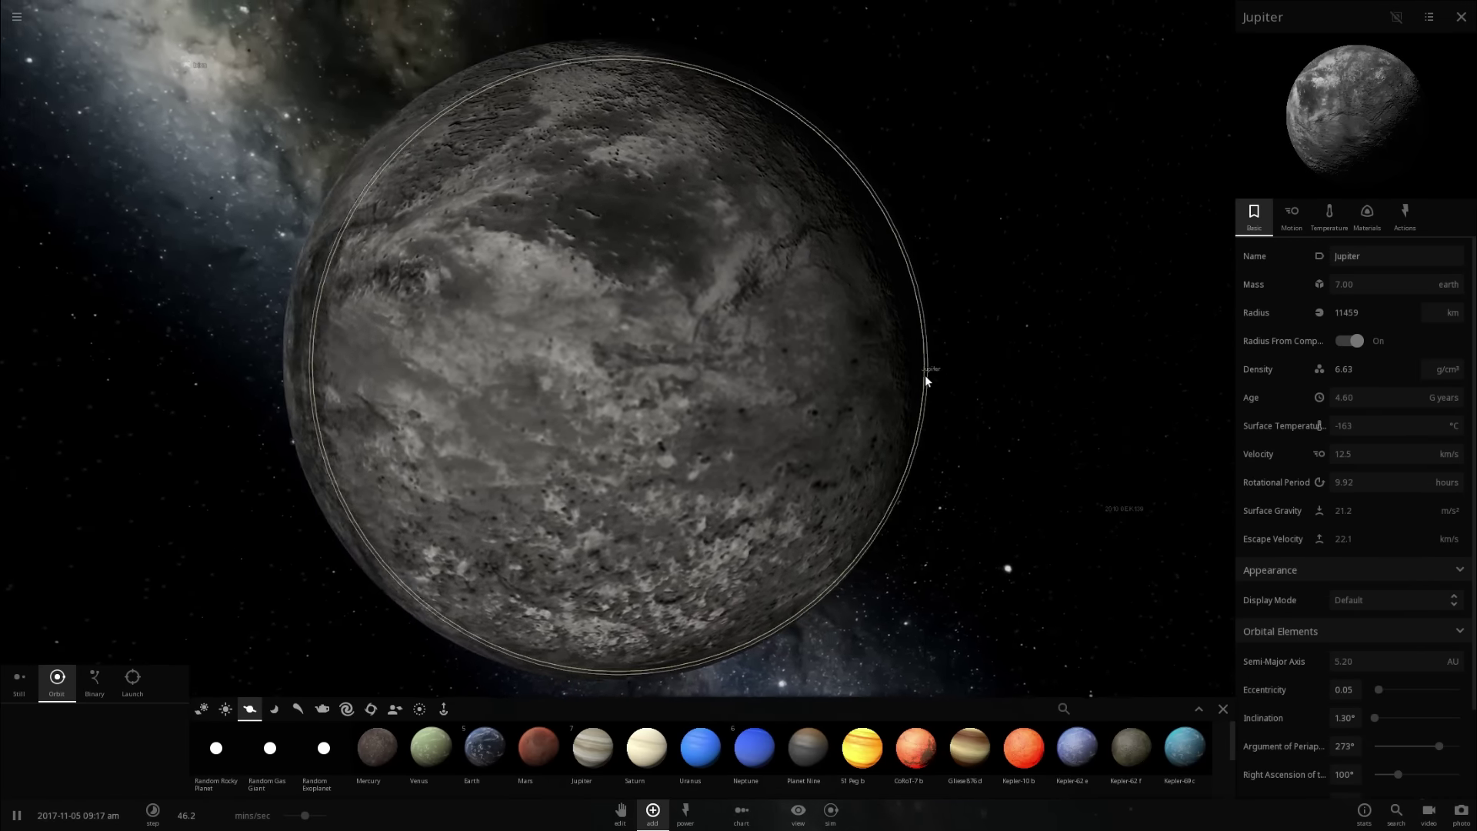
scroll(925, 376, "down", 2)
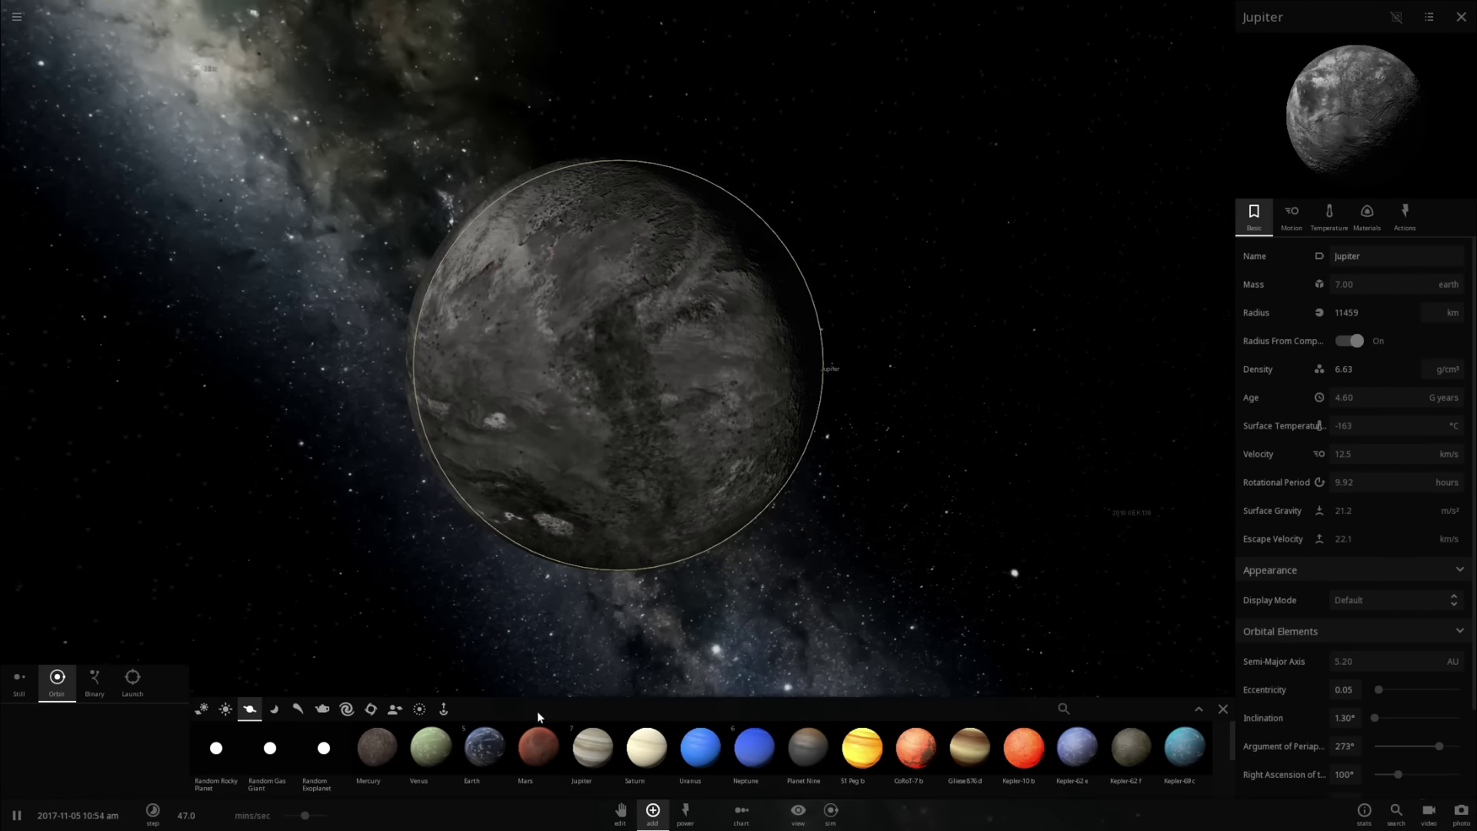
left_click(483, 757)
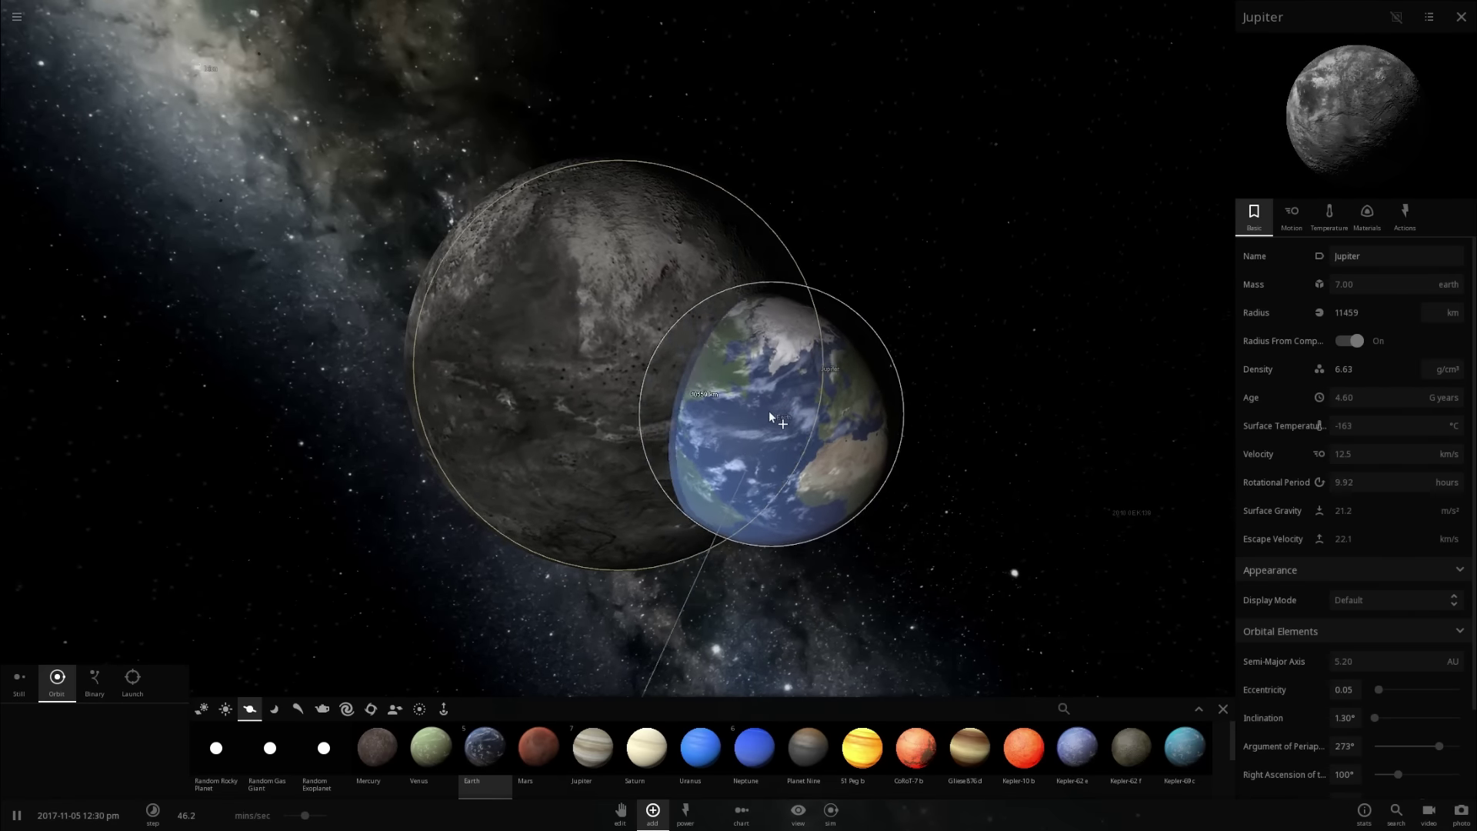
key("Escape")
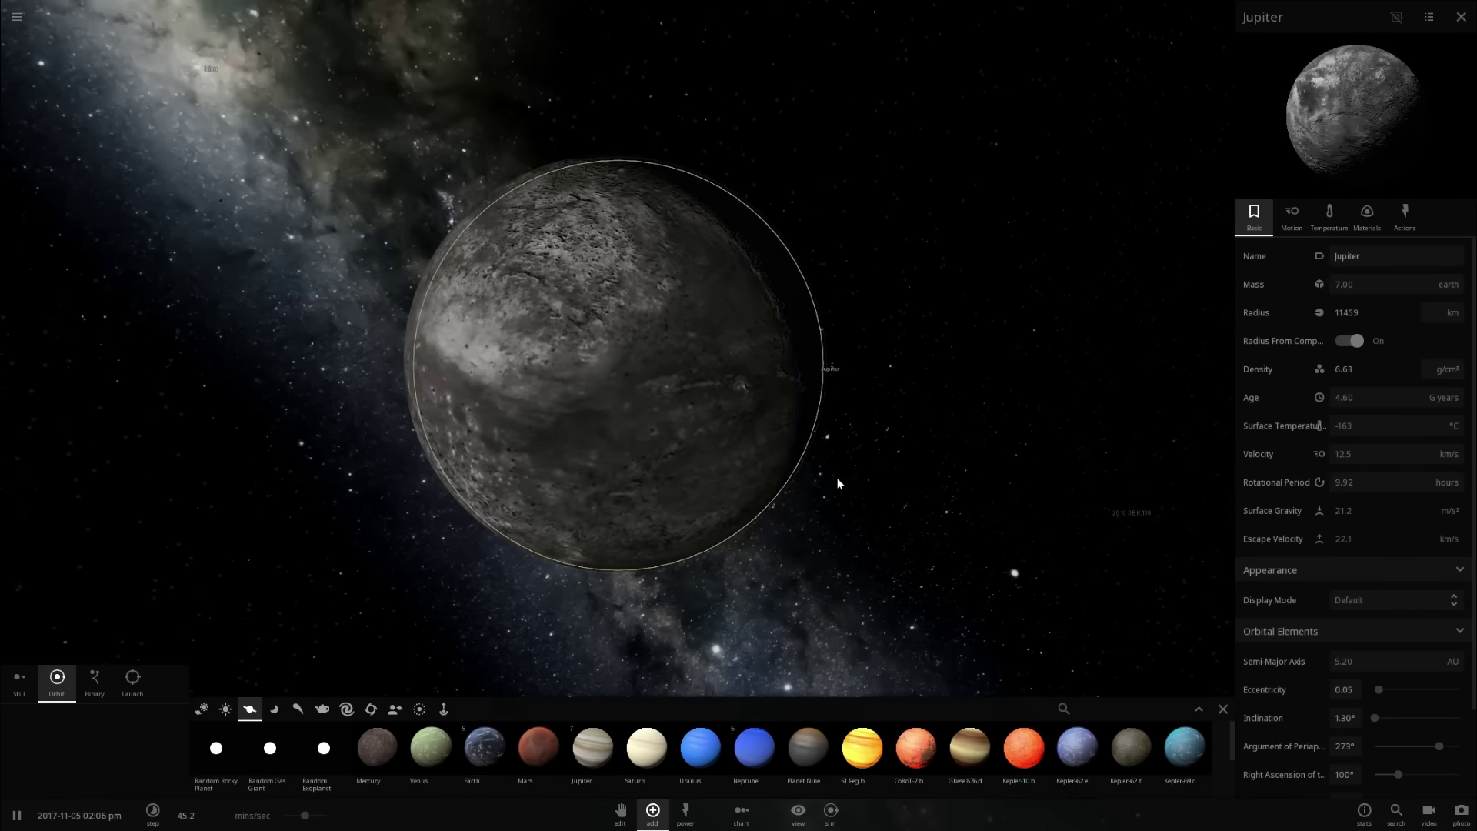
right_click_drag(838, 481, 741, 483)
scroll(742, 484, "down", 5)
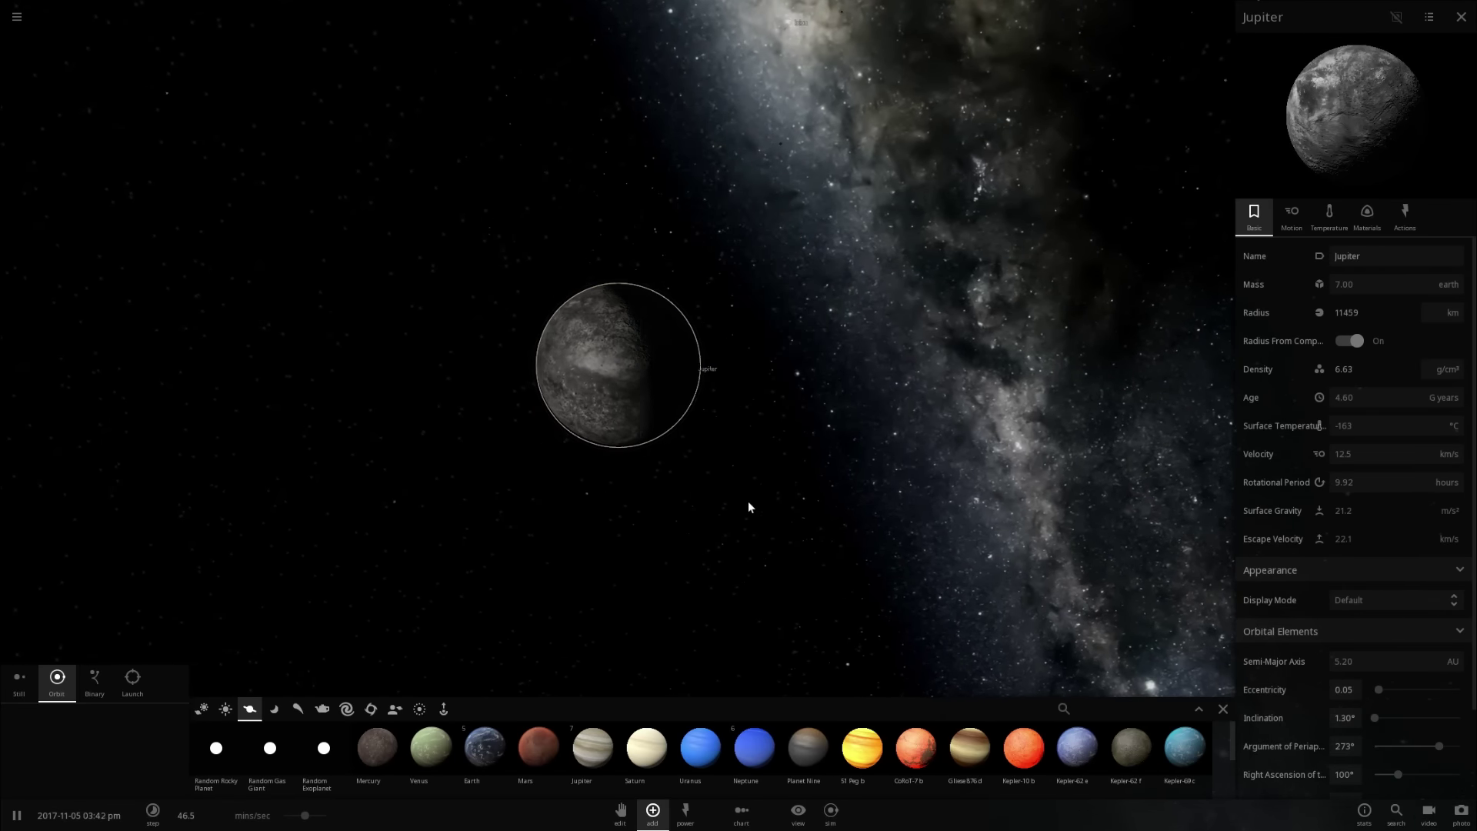
- Go from Jupiter to Saturn and strip the hydrogen from its material composition, reducing the planet to 3.00 Earth masses
scroll(746, 499, "down", 5)
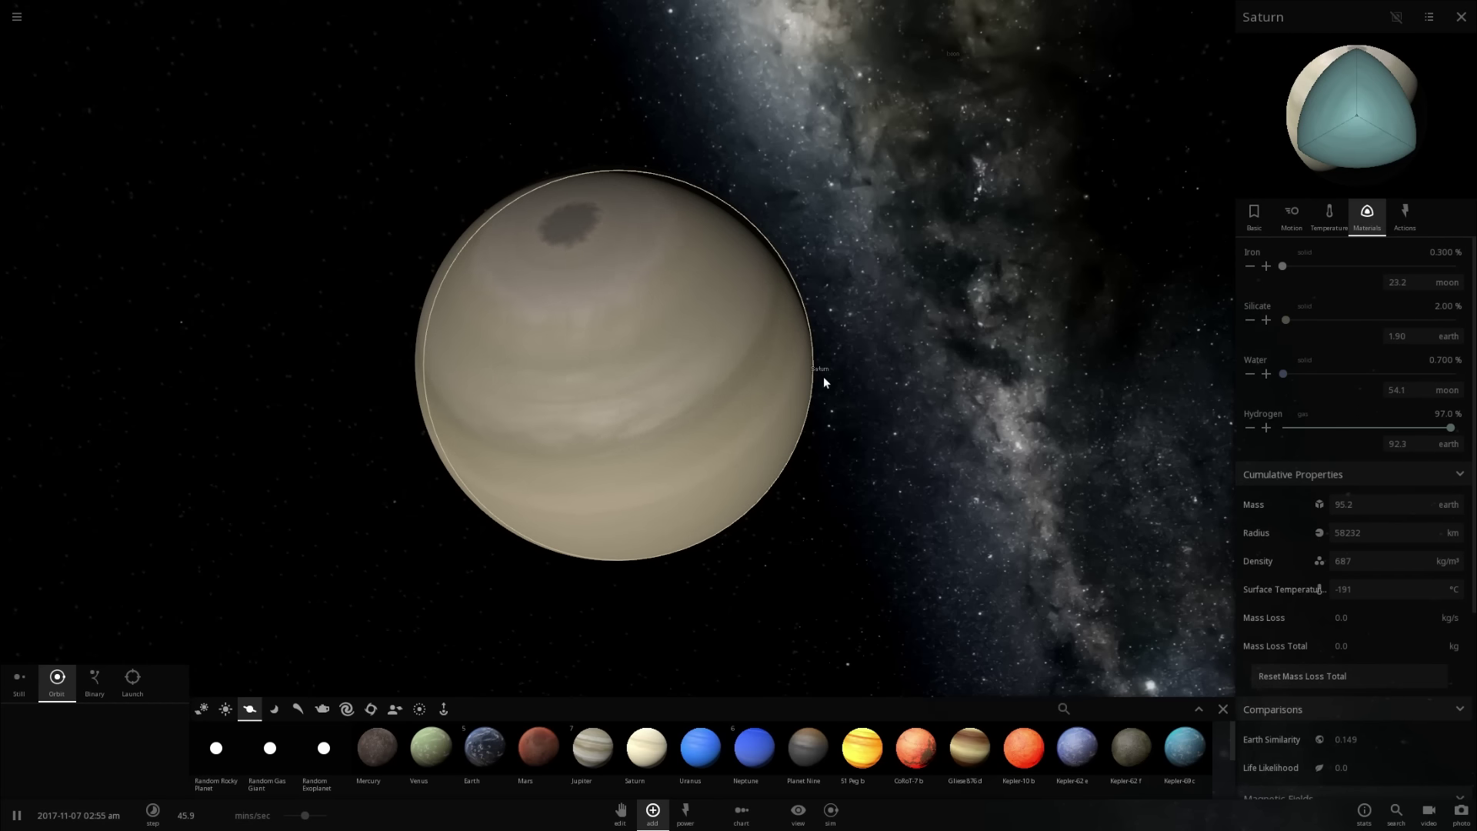
scroll(825, 380, "up", 3)
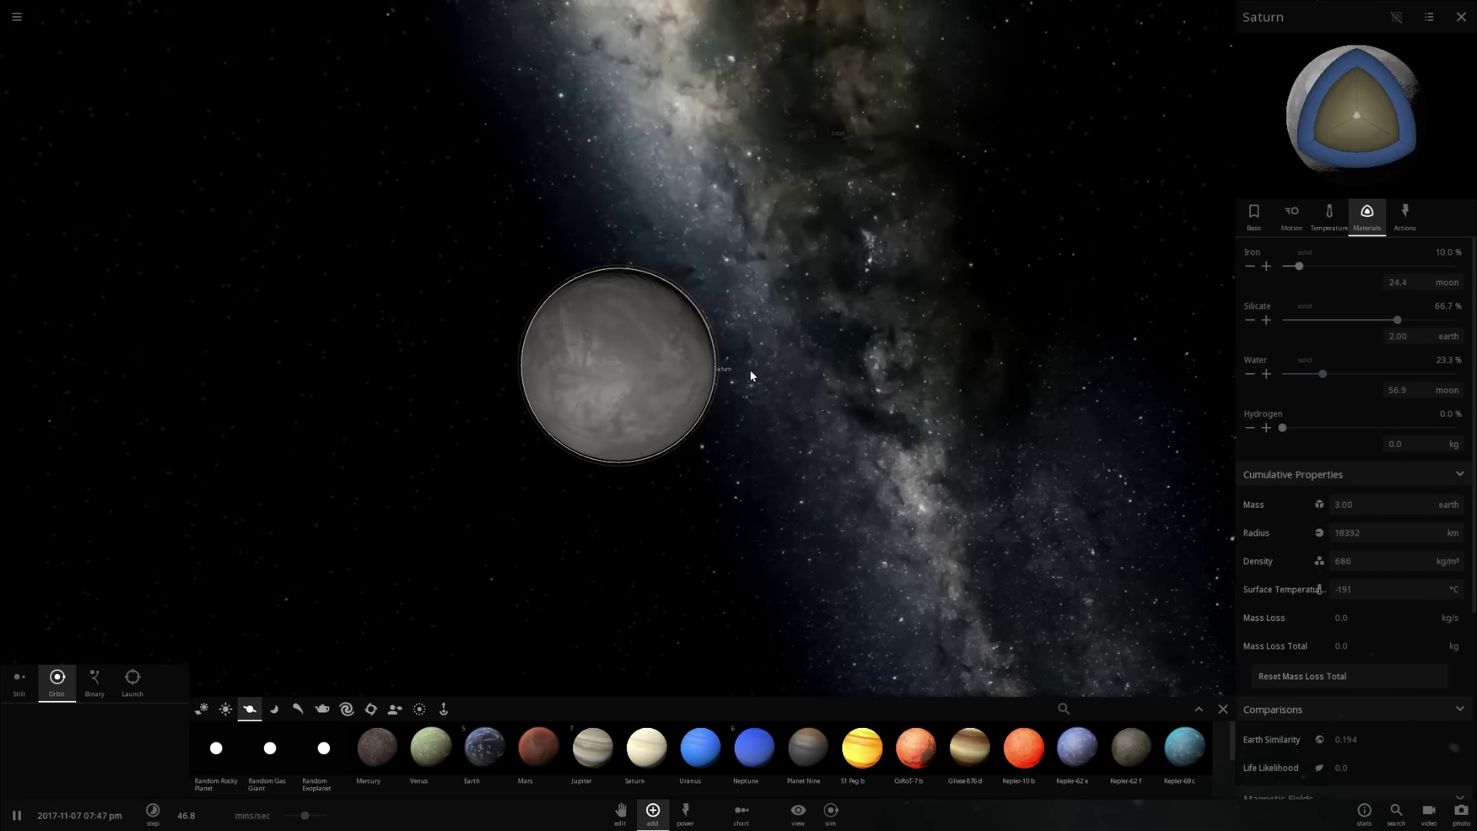
scroll(820, 372, "up", 2)
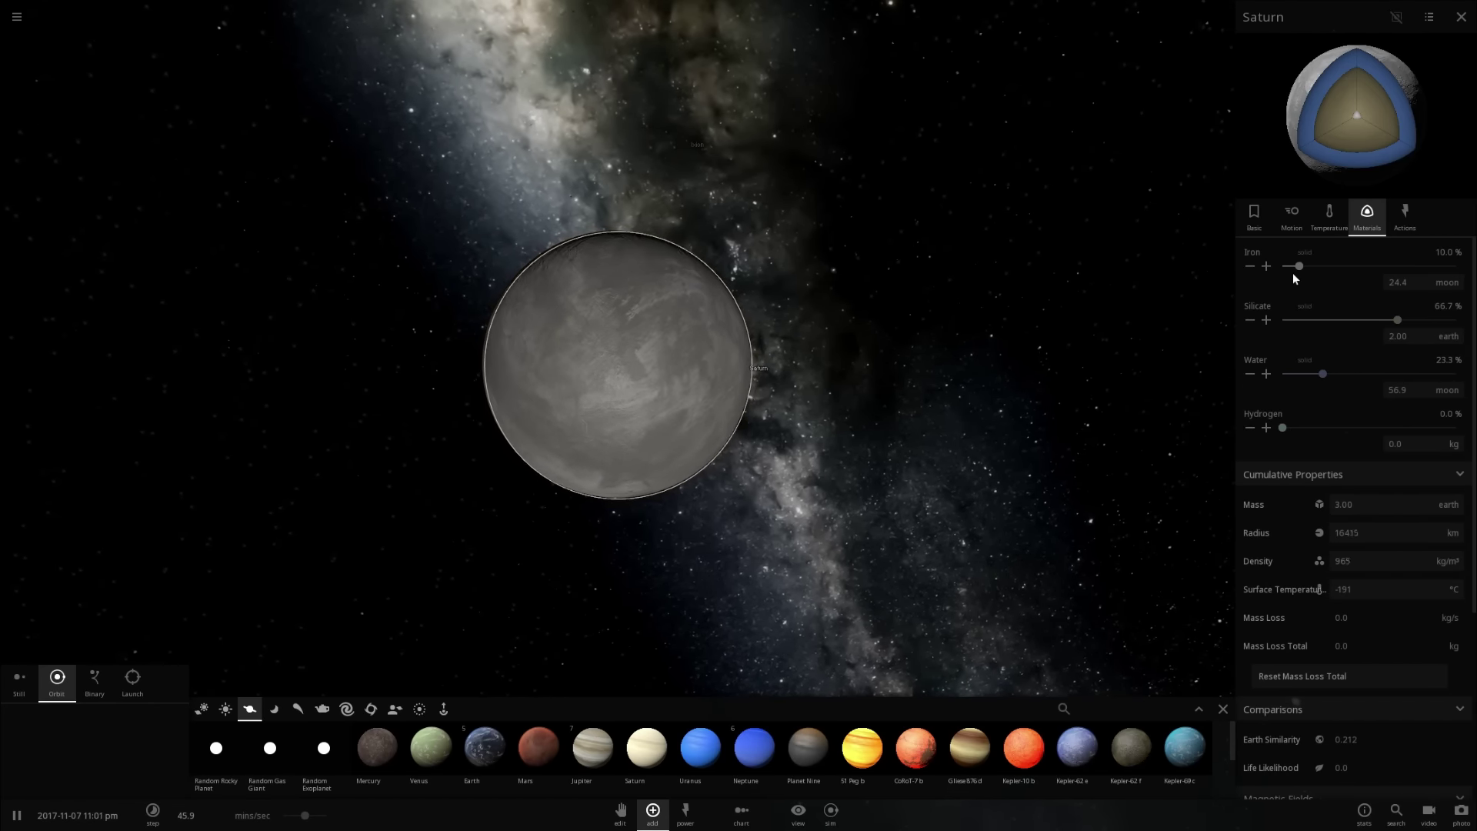
scroll(1093, 343, "up", 2)
- Return to Atmosphere and raise its mass to 1.27 Jupiter masses in its basic properties
scroll(990, 354, "down", 5)
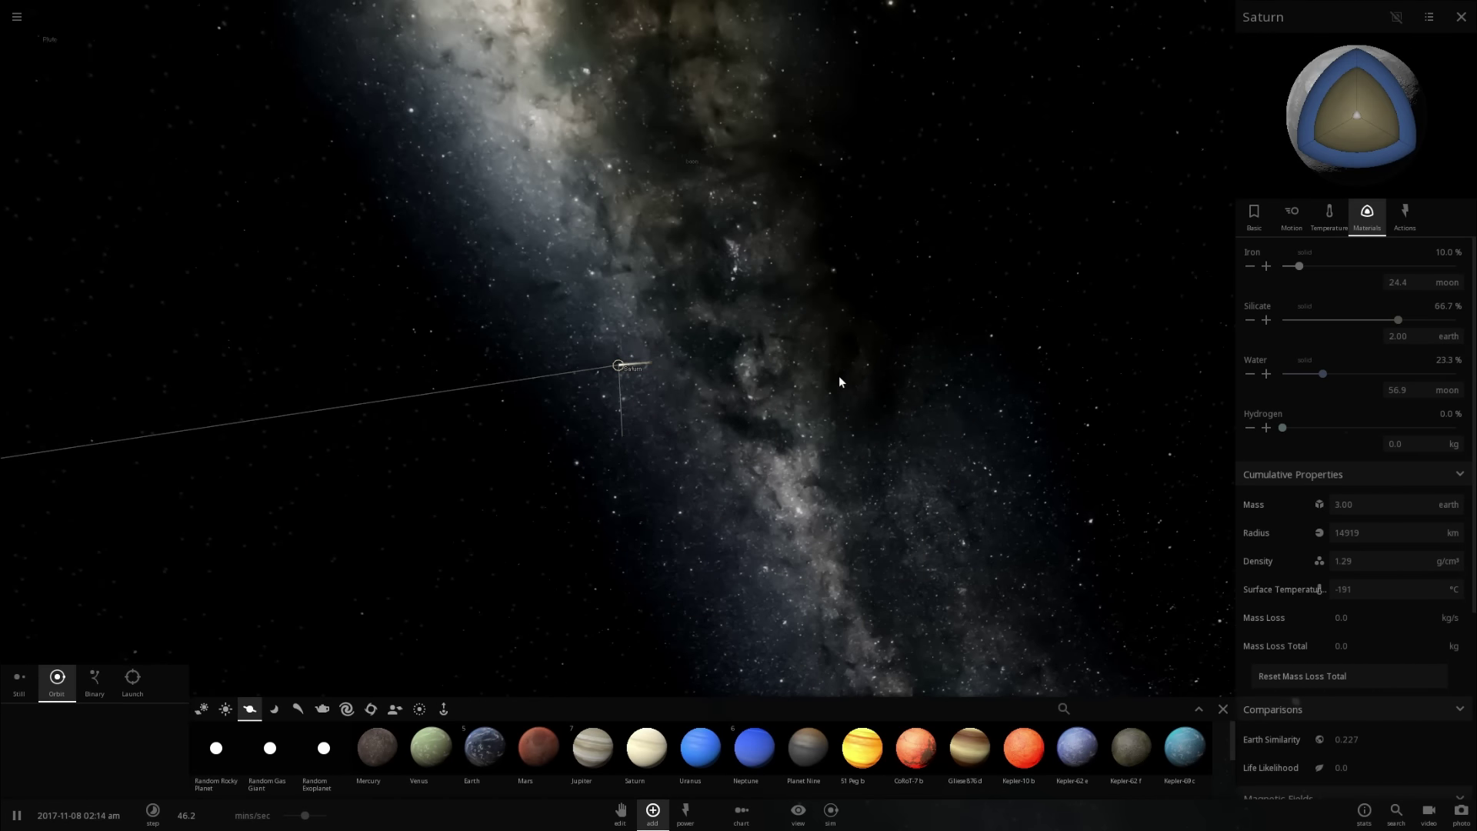
scroll(839, 377, "down", 5)
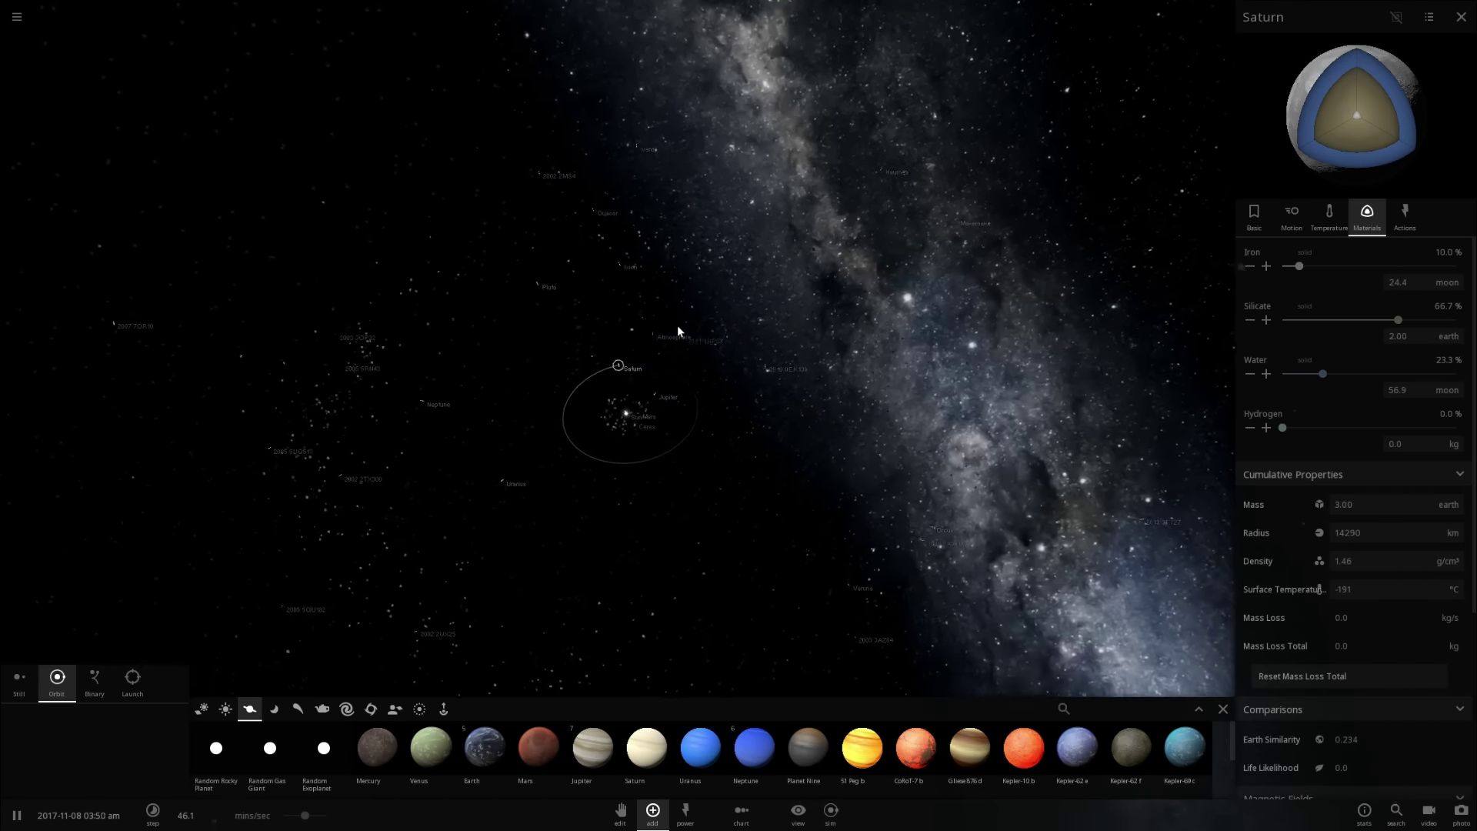
left_click(651, 333)
double_click(654, 337)
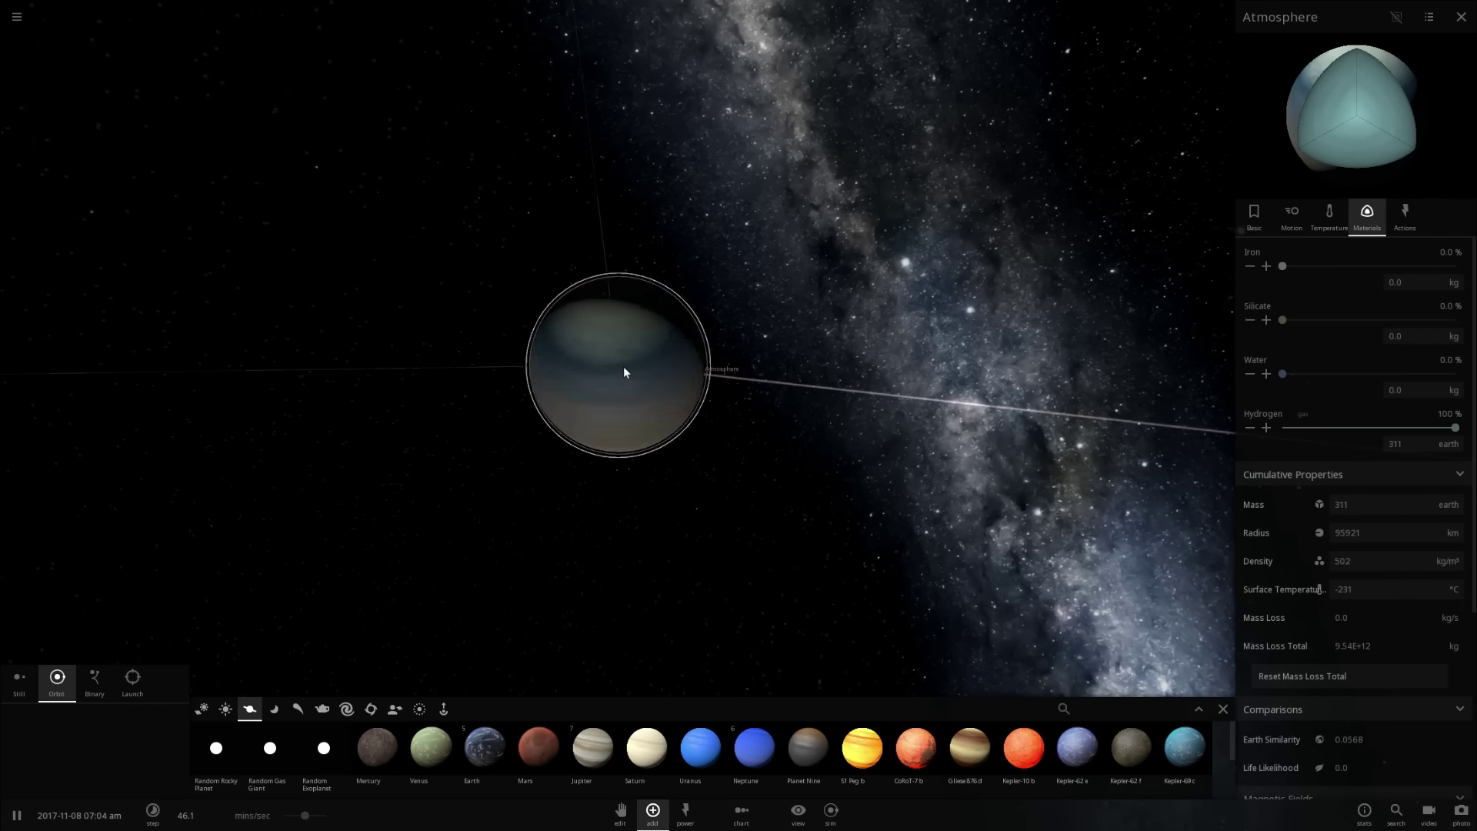
left_click(1266, 223)
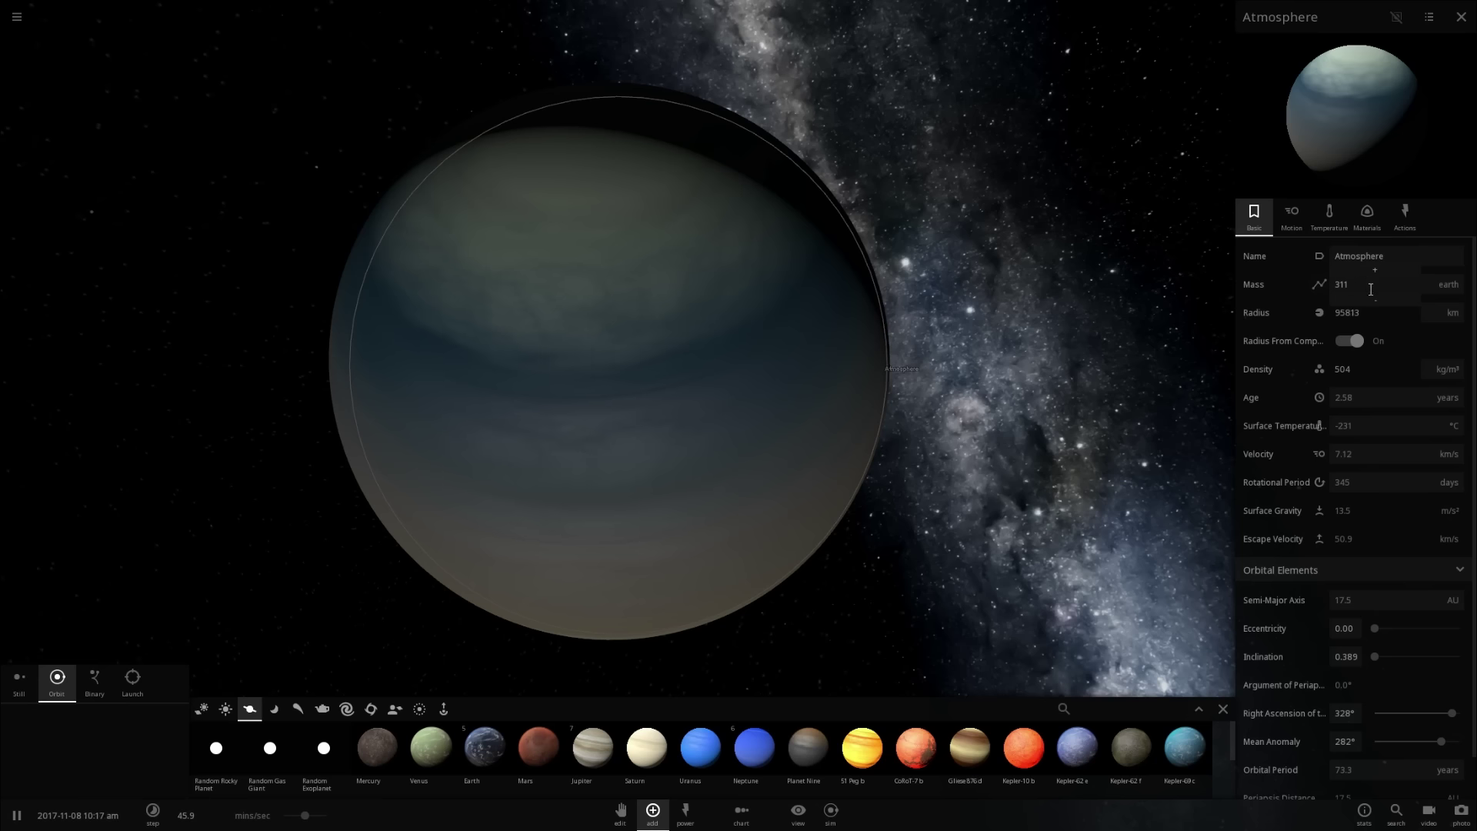
key("Return")
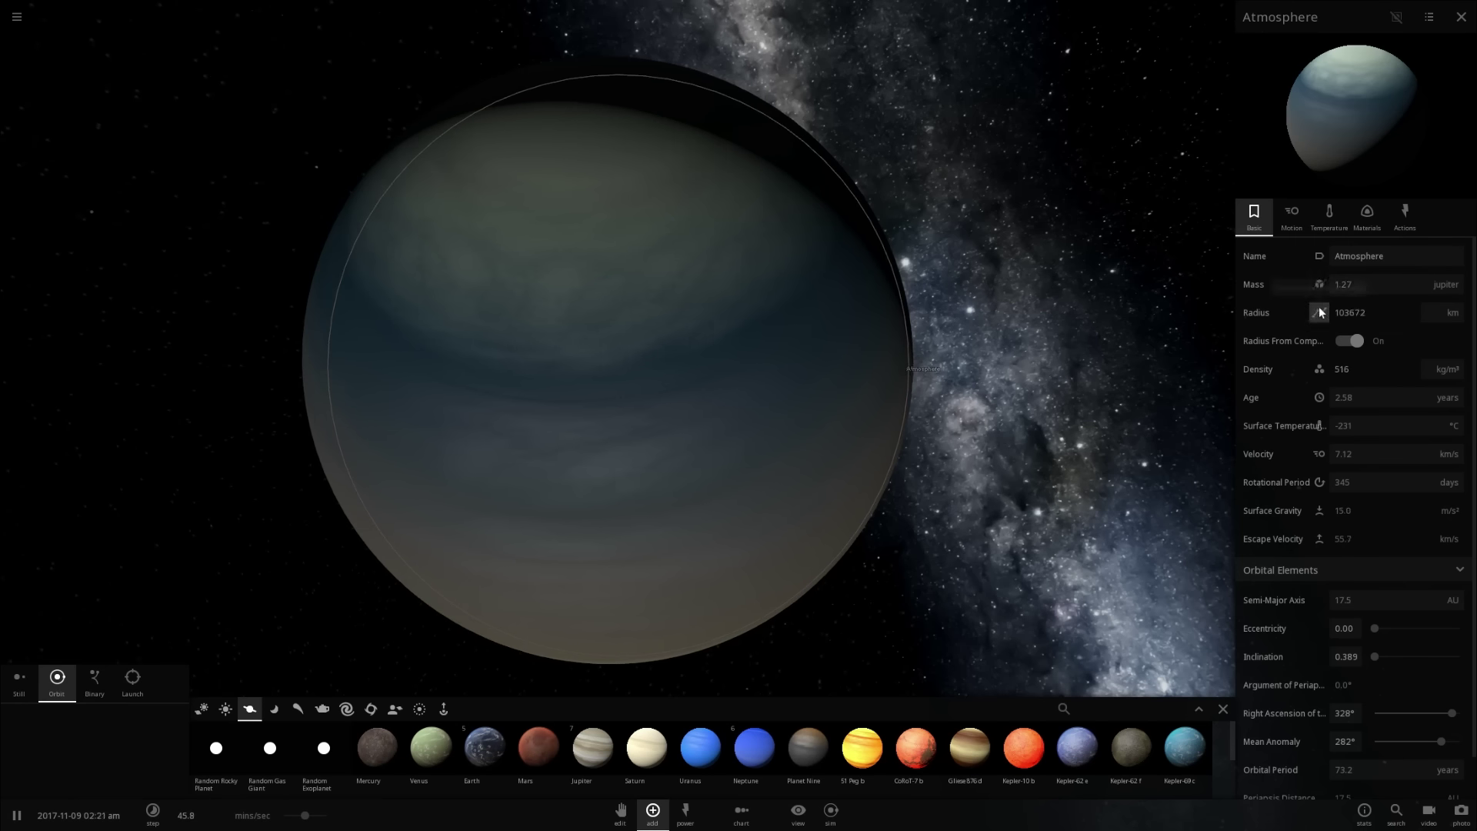
- Inspect Atmosphere from several sides and switch its mass unit to Earth masses and finally to kg
left_click_drag(783, 370, 856, 367)
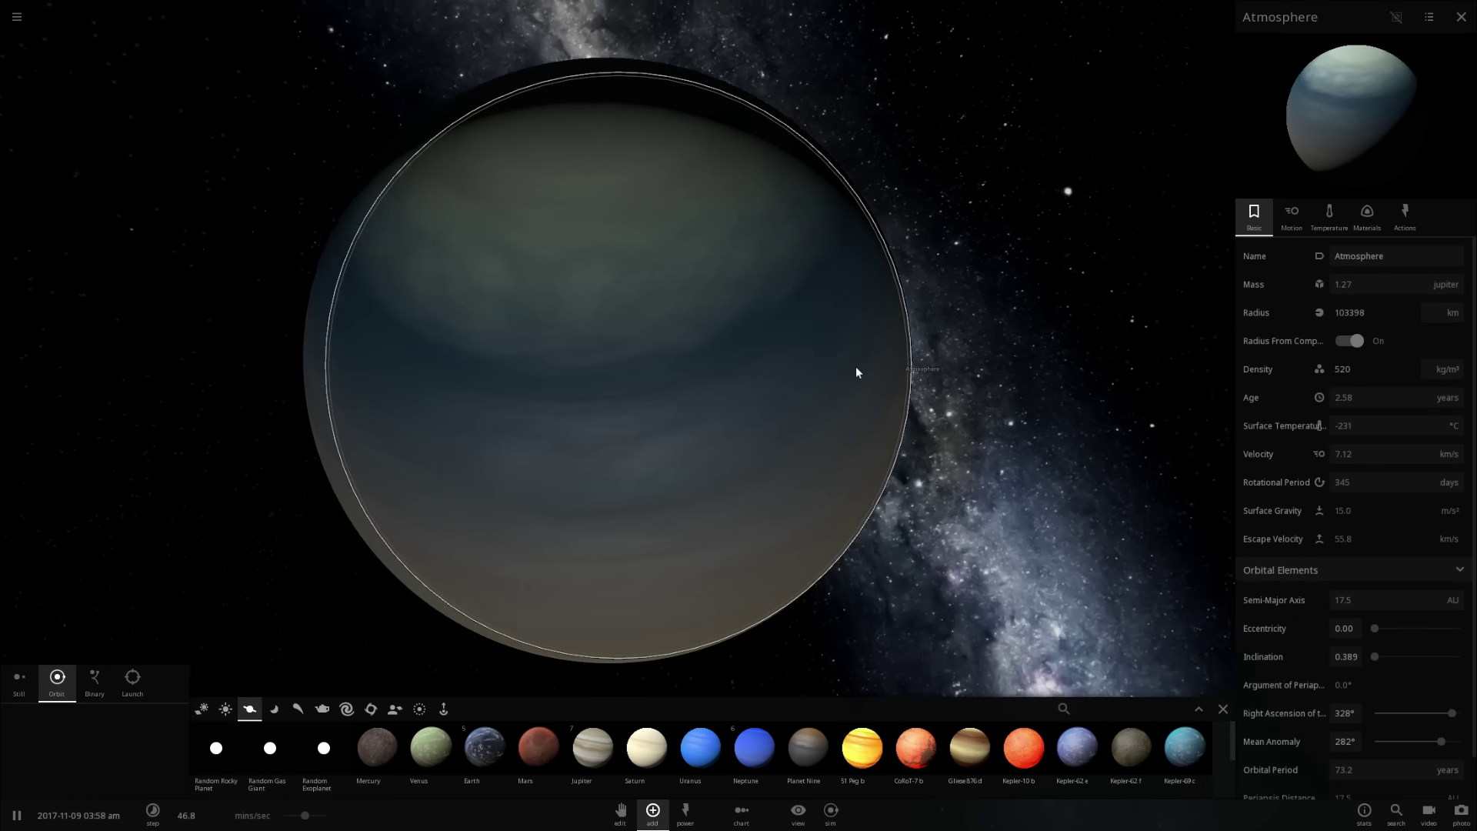
scroll(977, 358, "up", 1)
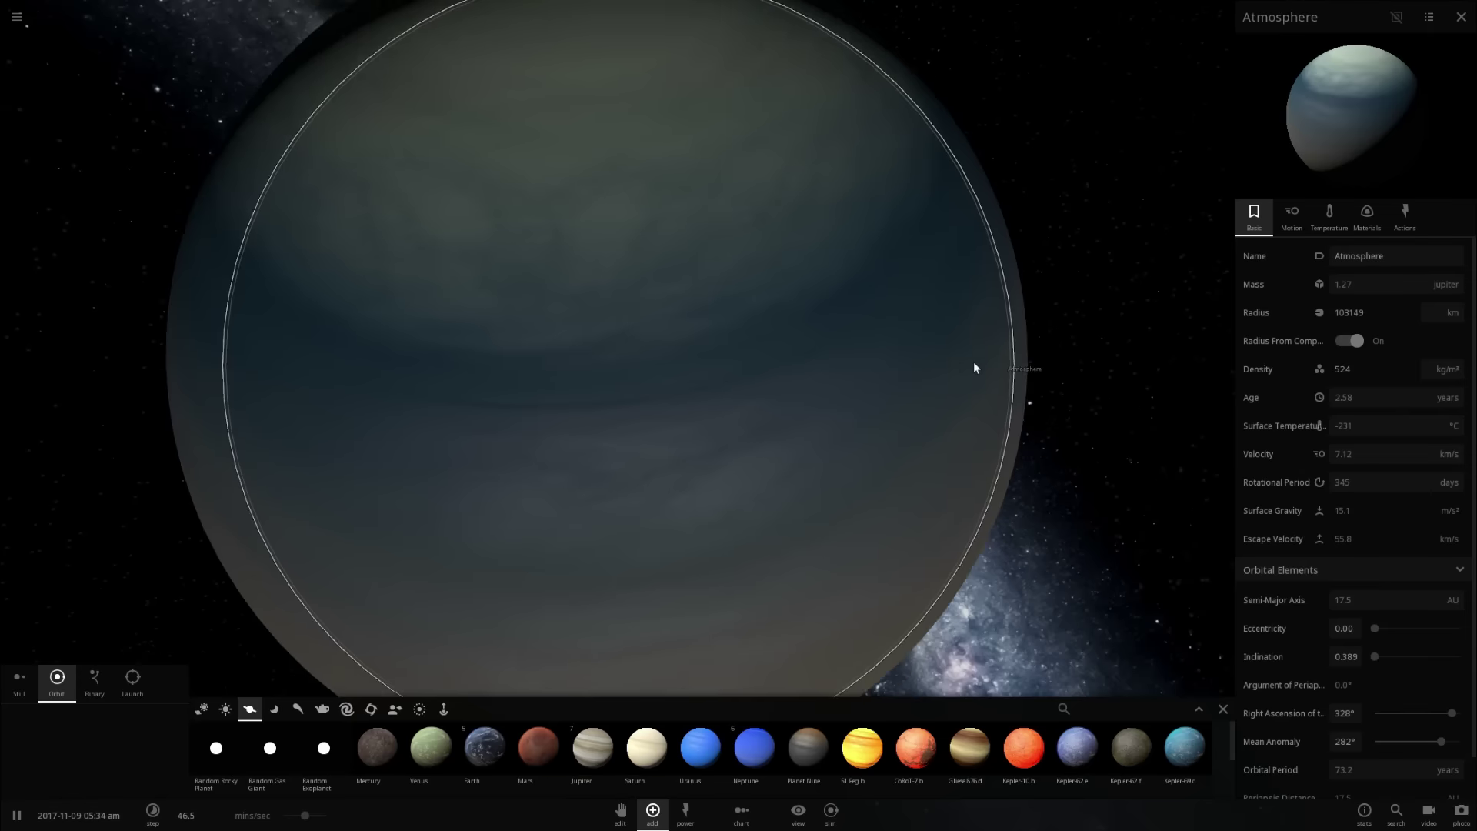
scroll(972, 363, "down", 2)
left_click_drag(972, 366, 788, 323)
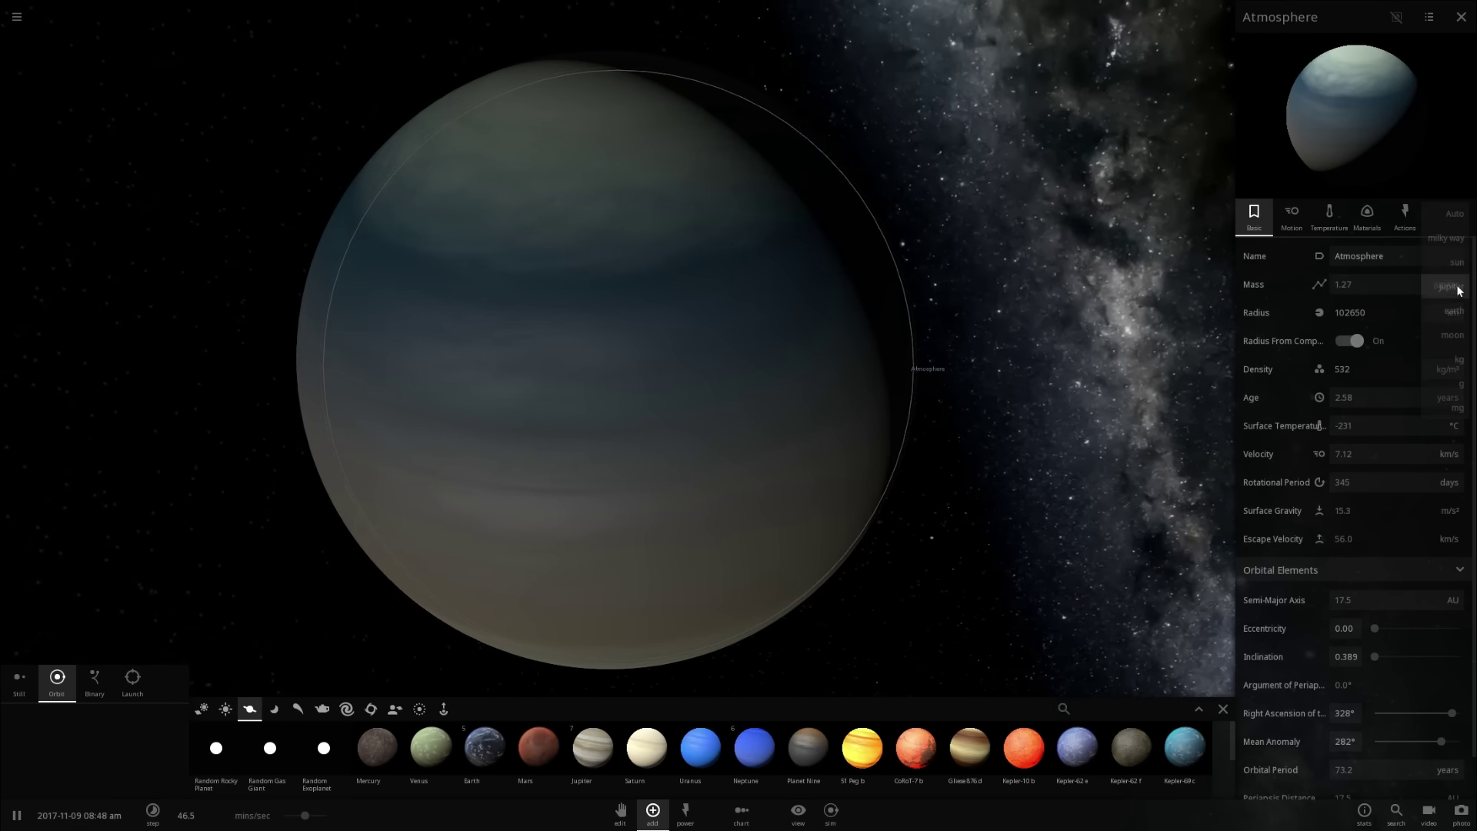
left_click(1454, 310)
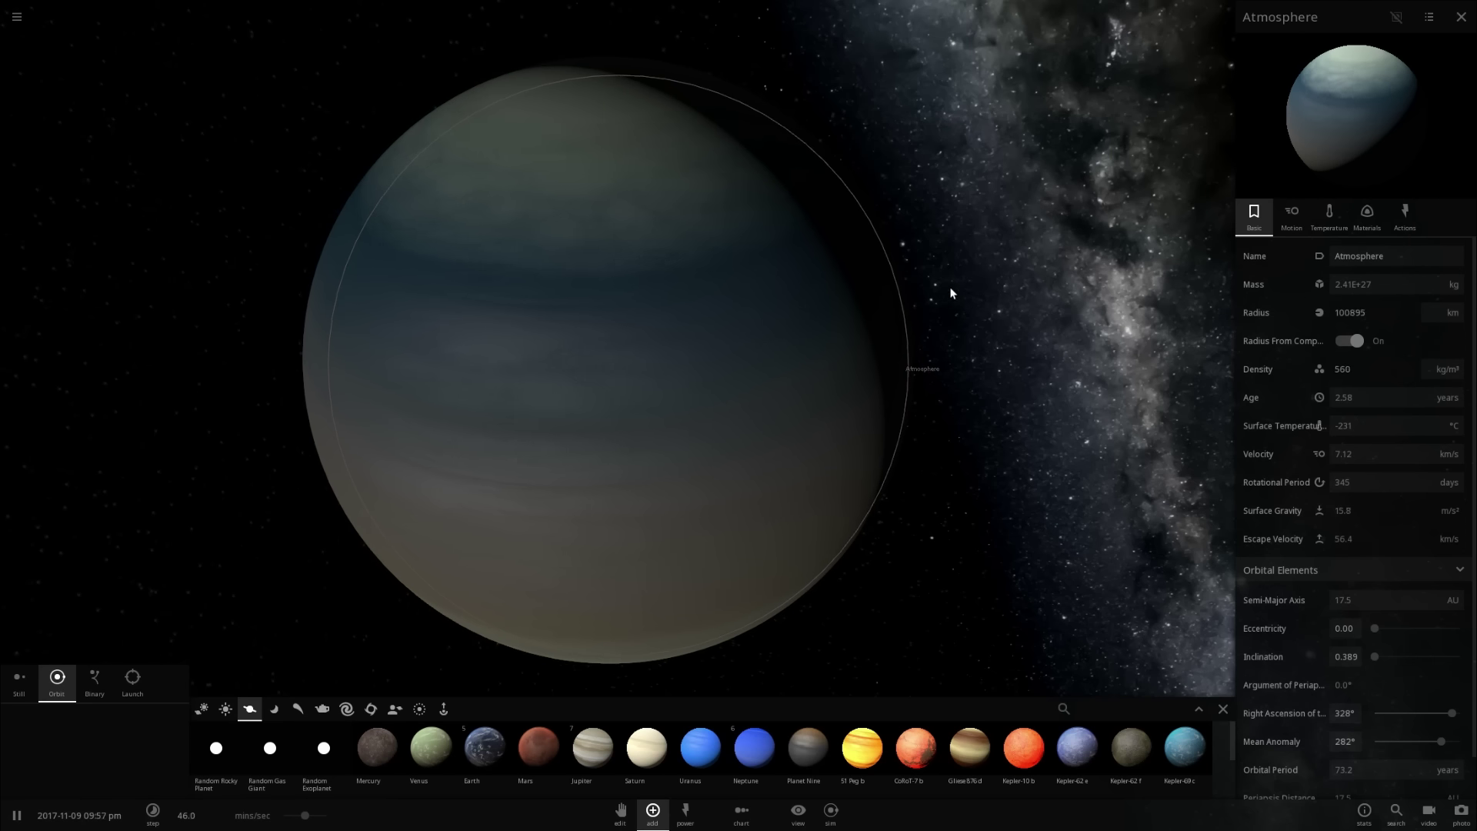
right_click_drag(951, 291, 1017, 295)
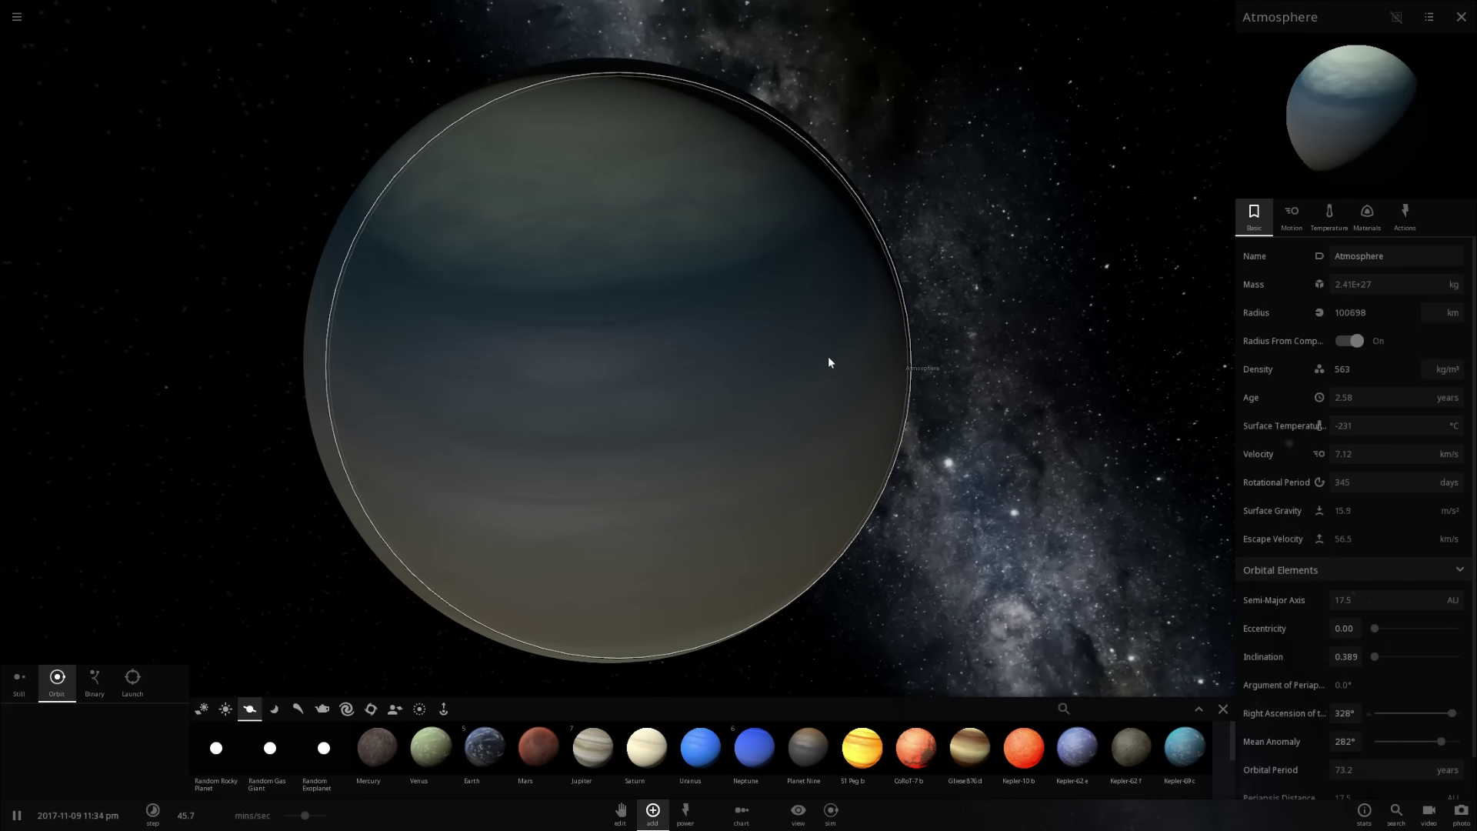
left_click_drag(827, 357, 770, 352)
- Go from Atmosphere to the stripped Saturn, view it up close and briefly speed up the simulation
scroll(735, 500, "down", 10)
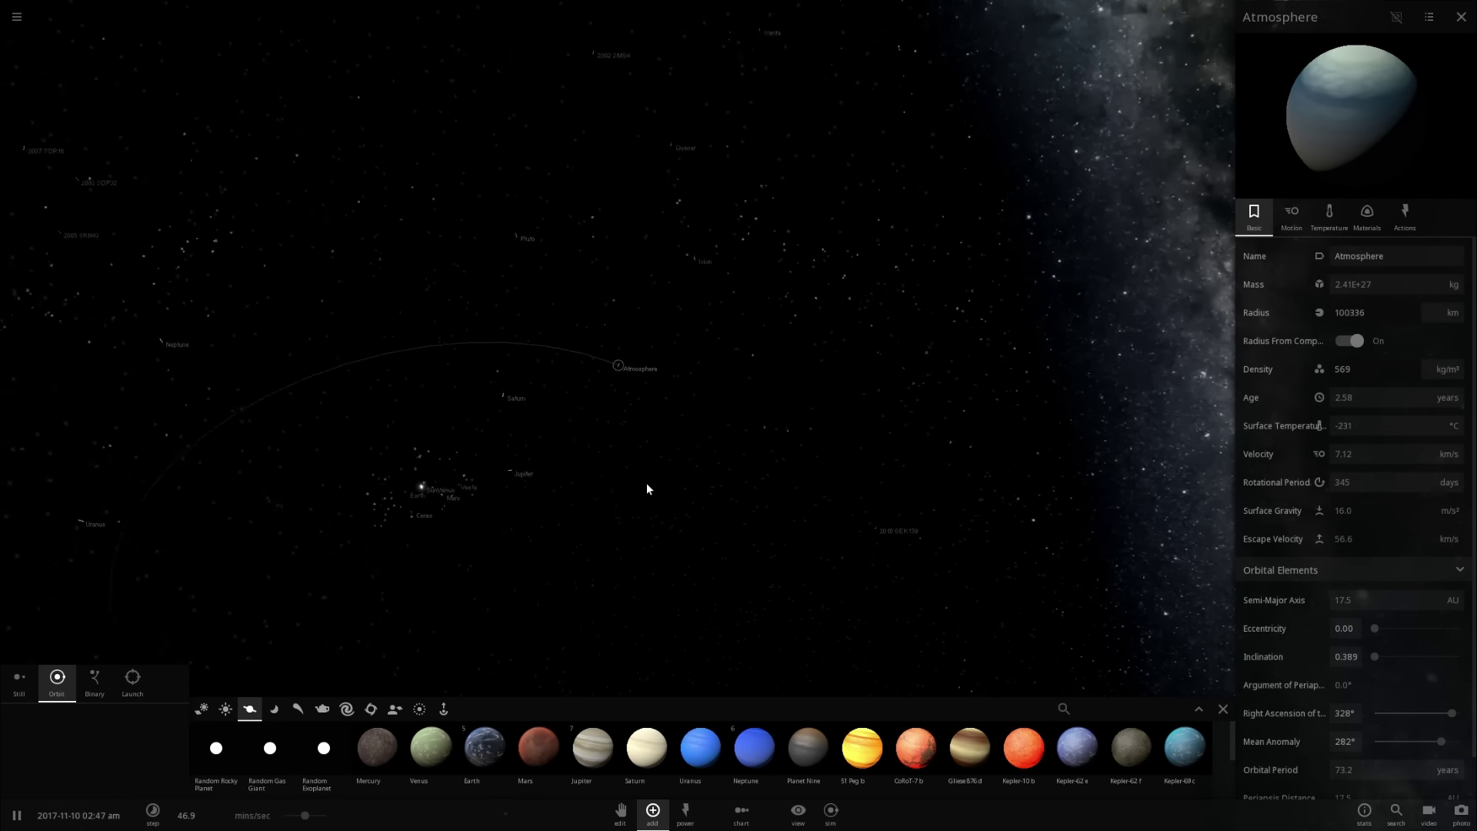
left_click(534, 393)
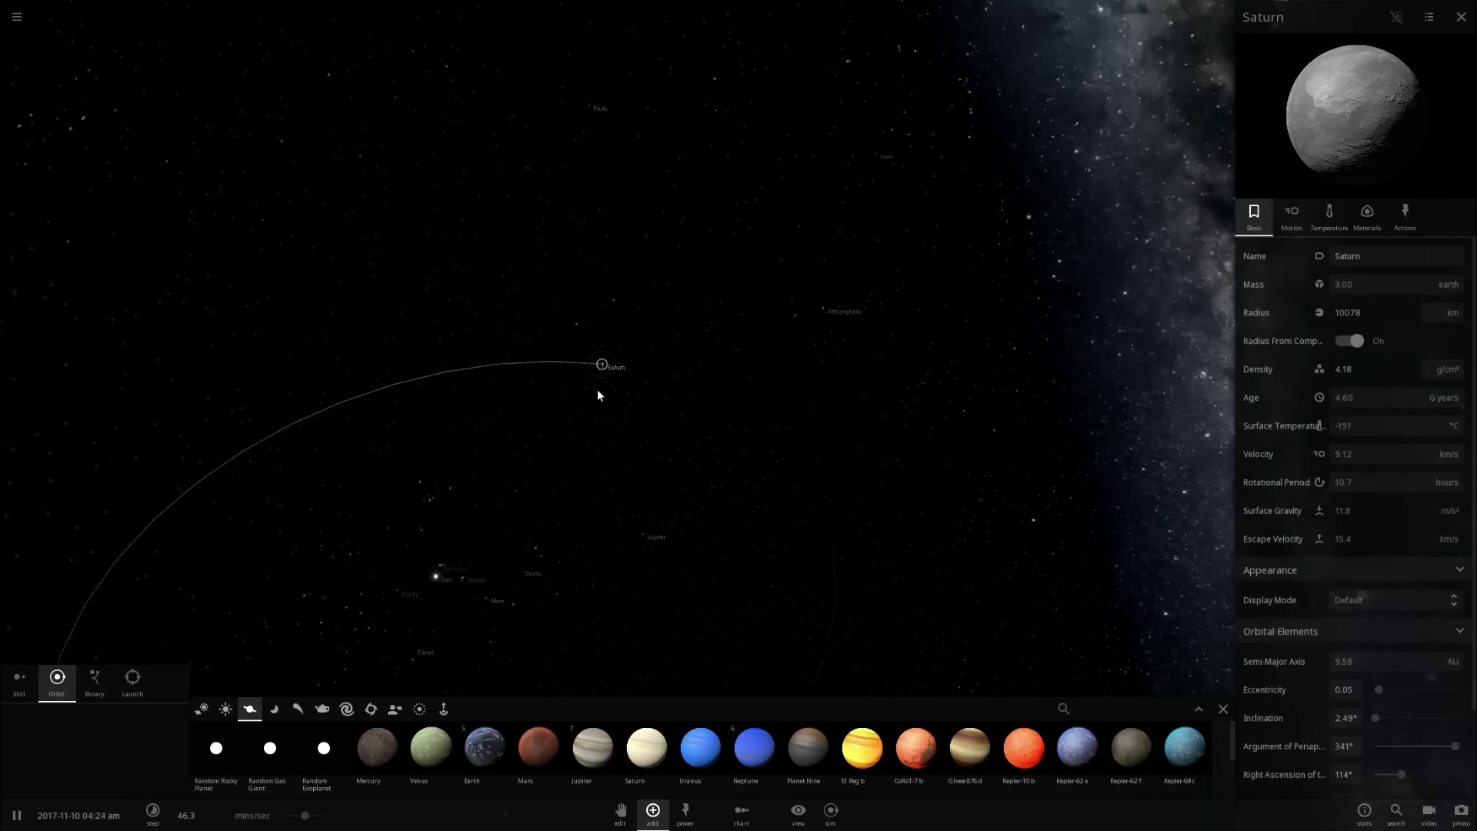
scroll(620, 370, "up", 10)
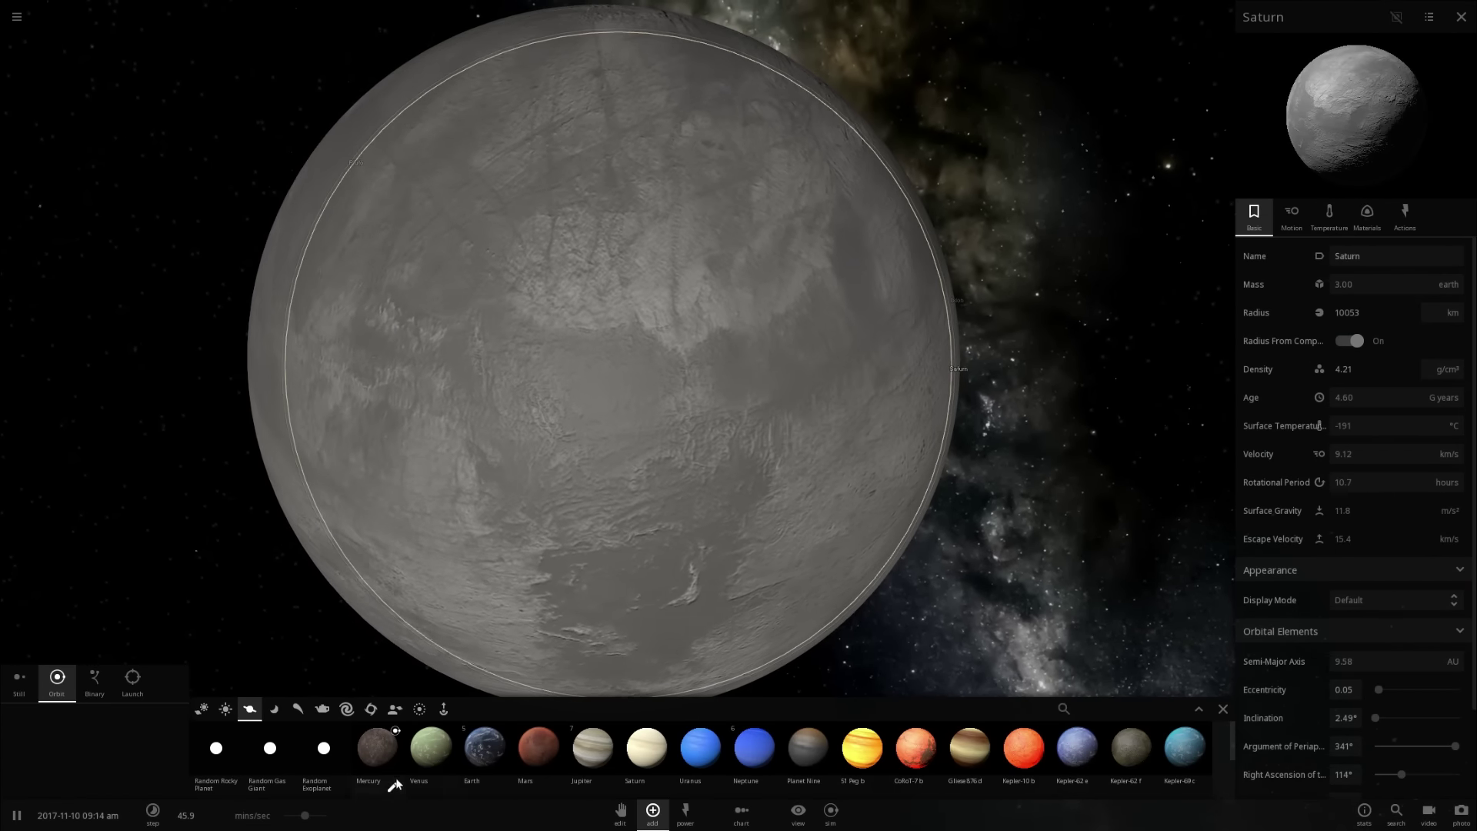
left_click_drag(305, 814, 326, 820)
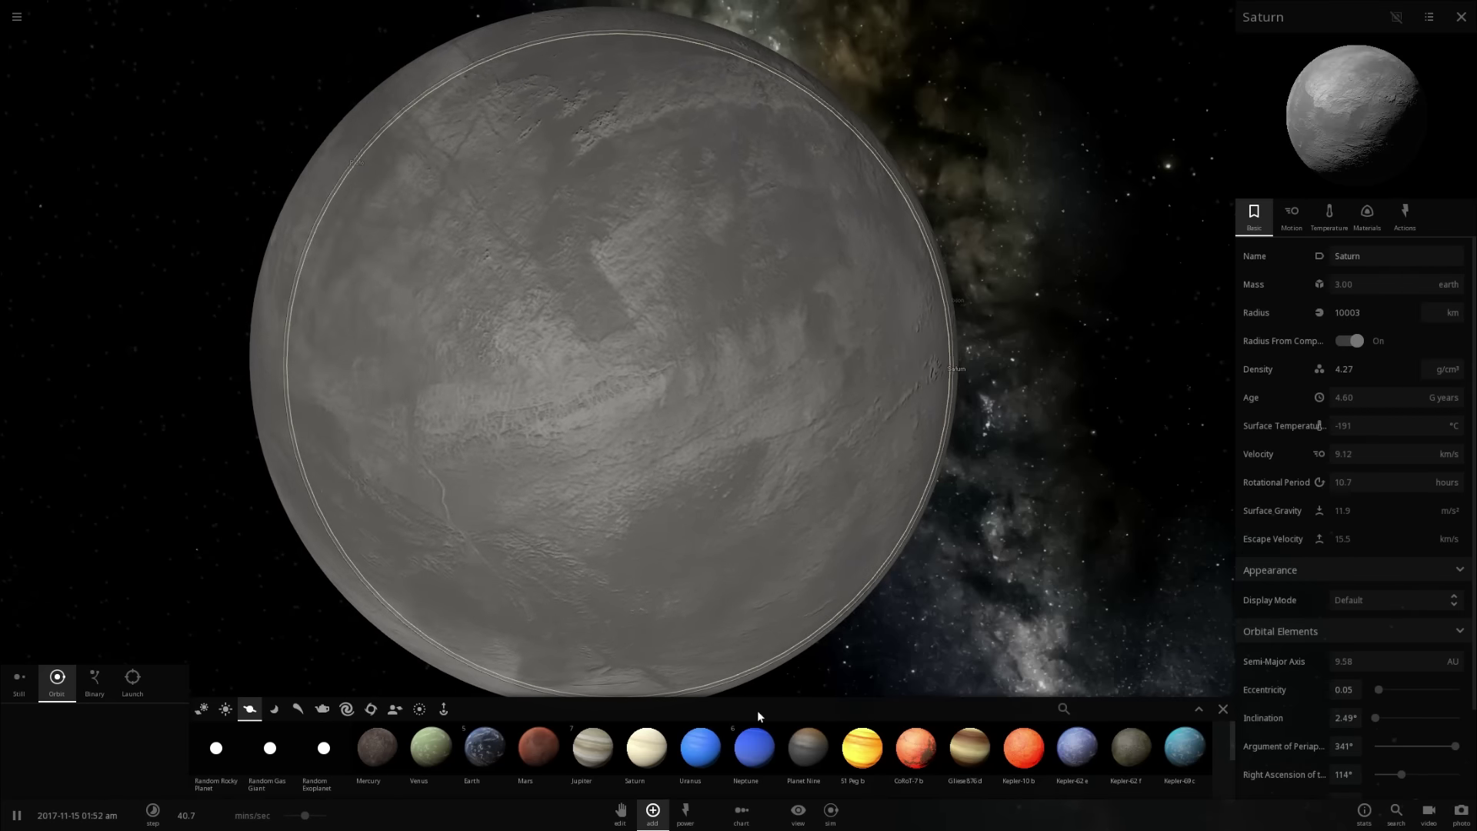
- Preview an Earth in front of Saturn for size comparison without placing it, and view Saturn from farther away
left_click(484, 746)
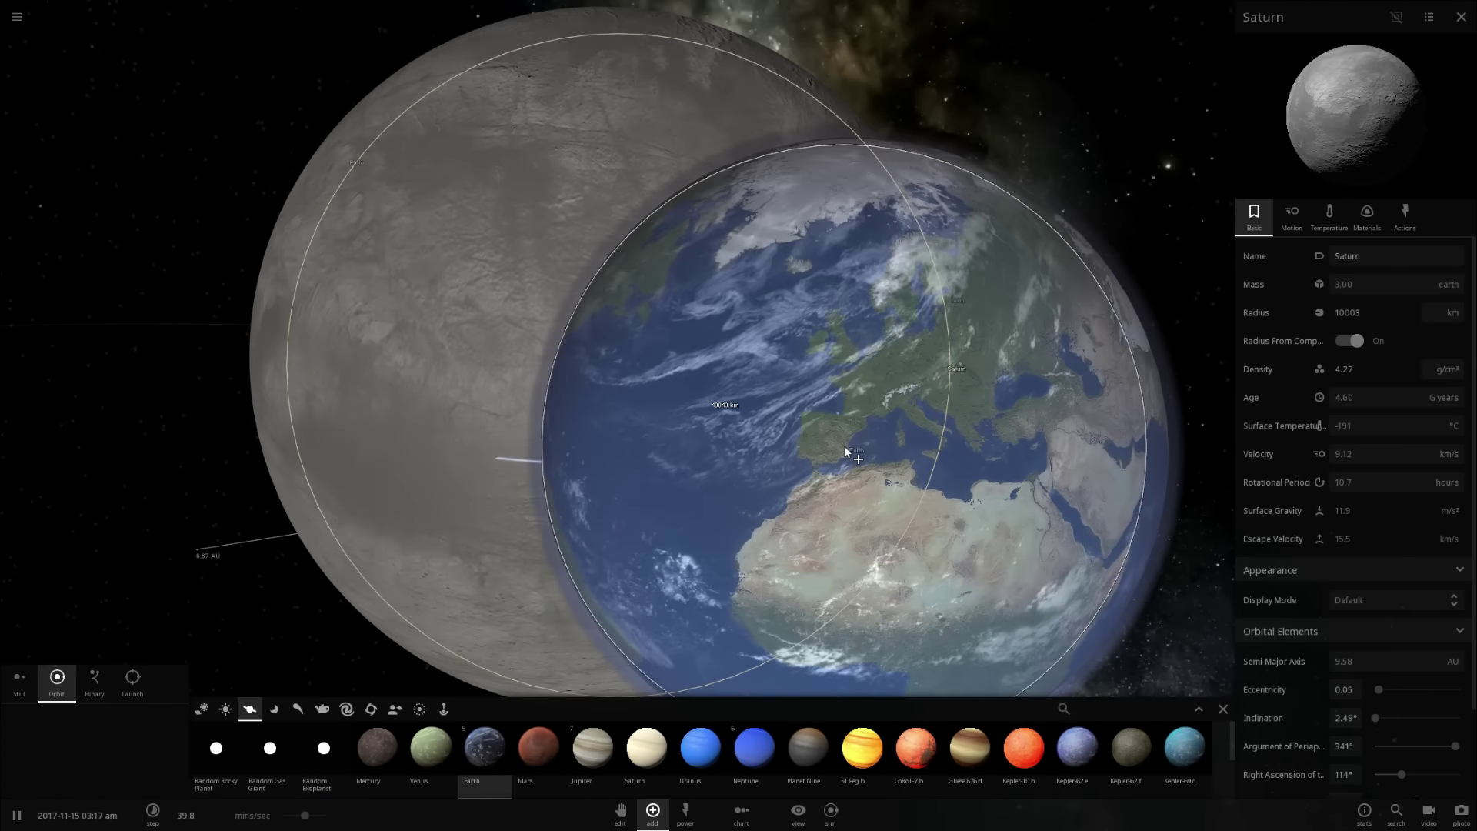
key("Escape")
scroll(824, 473, "down", 3)
right_click_drag(822, 475, 917, 486)
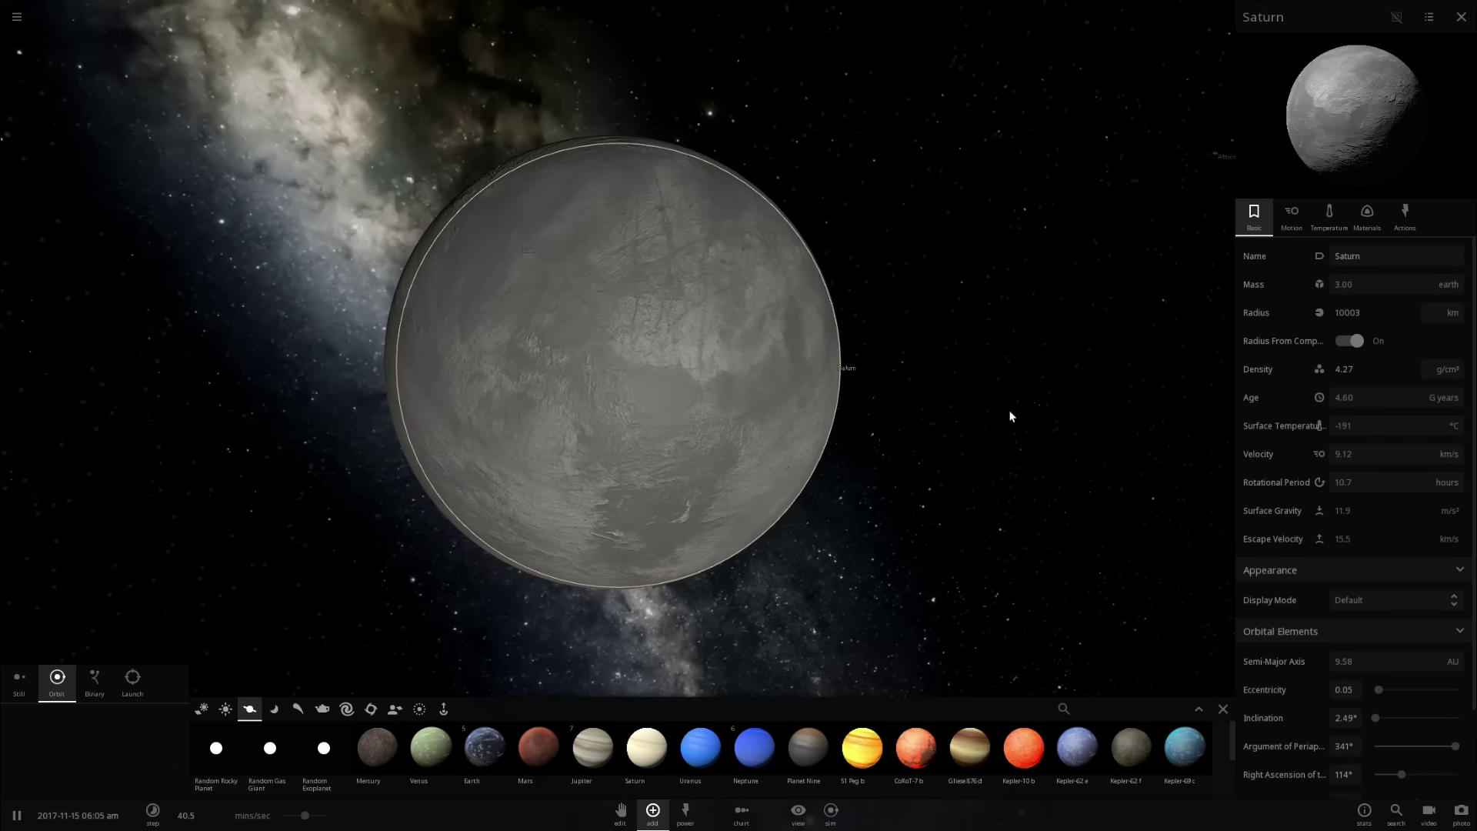
- Go from Saturn to Uranus, view it up close and strip its atmosphere by reducing its hydrogen to 0%
right_click_drag(923, 419, 1236, 282)
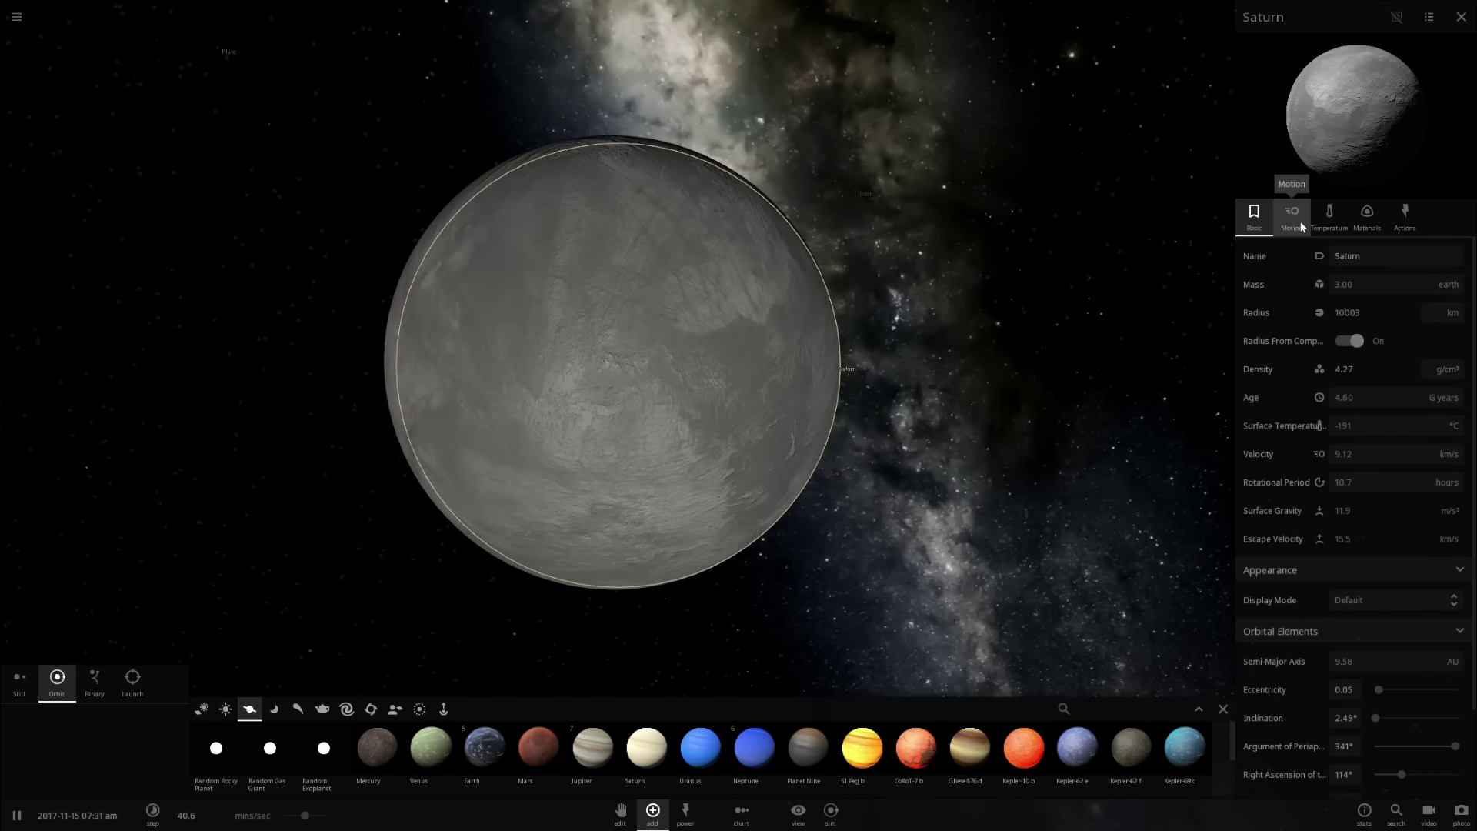
scroll(857, 412, "down", 5)
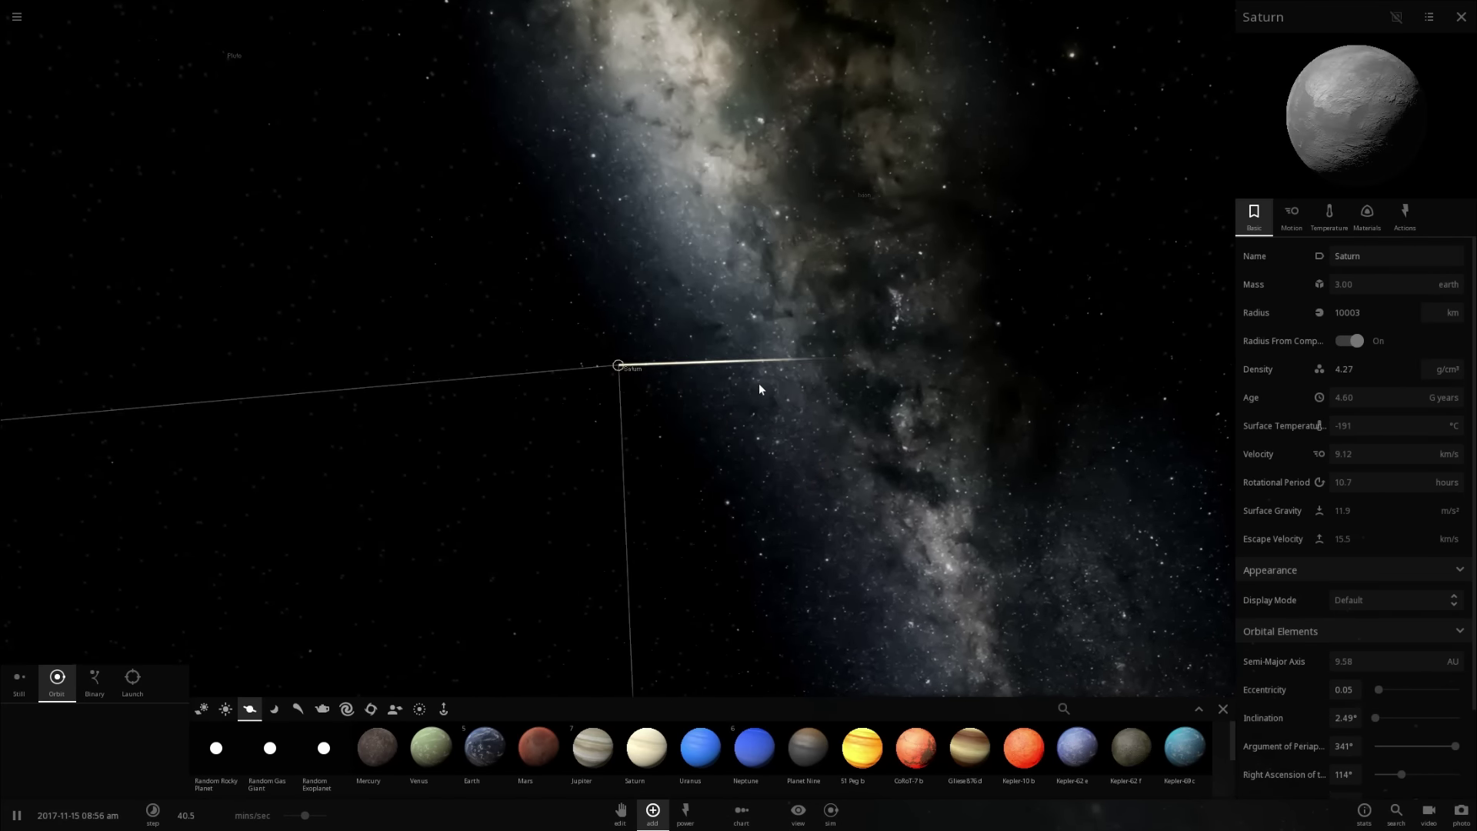
scroll(744, 390, "down", 3)
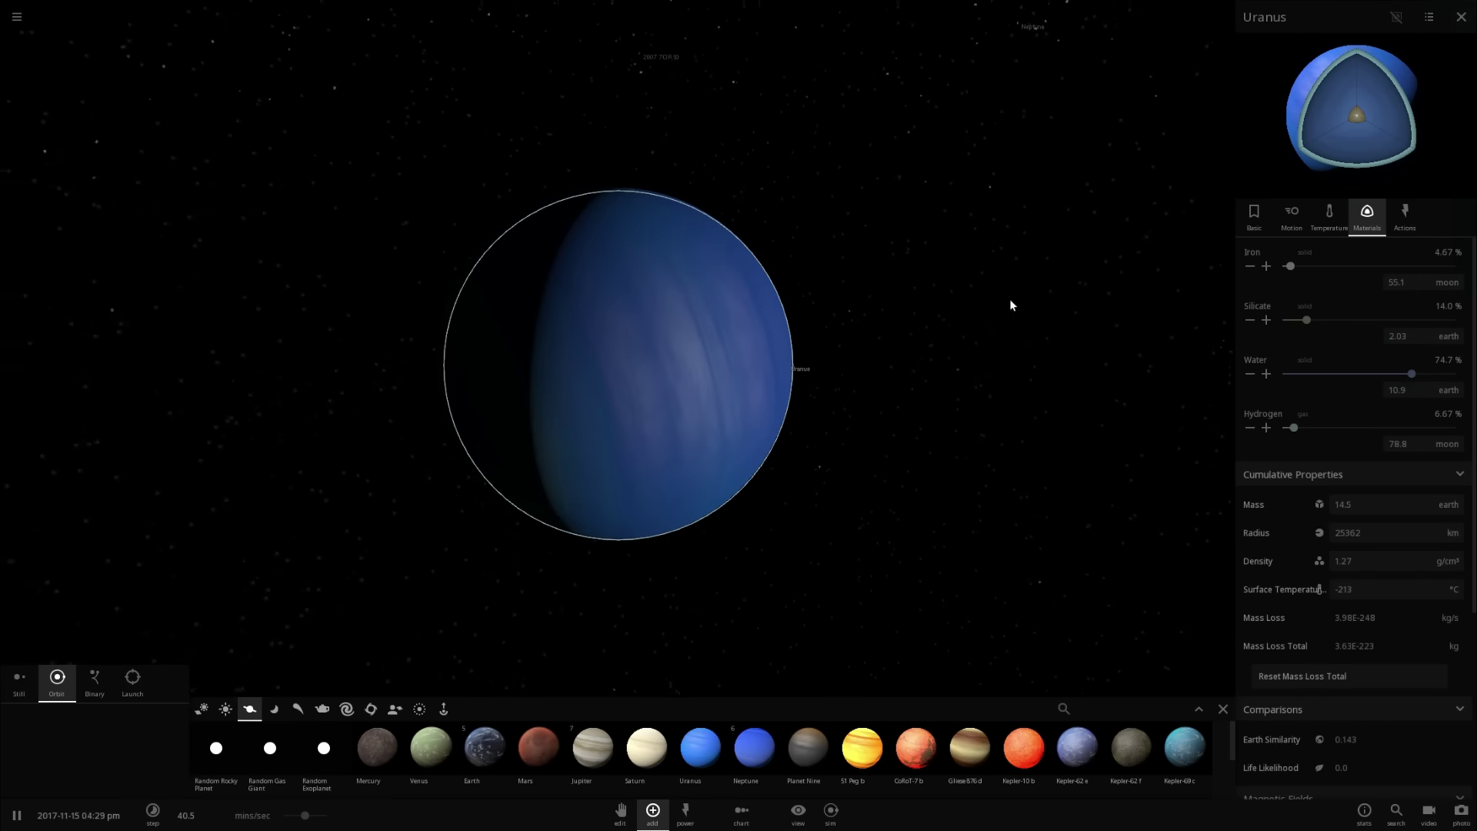
scroll(850, 315, "up", 3)
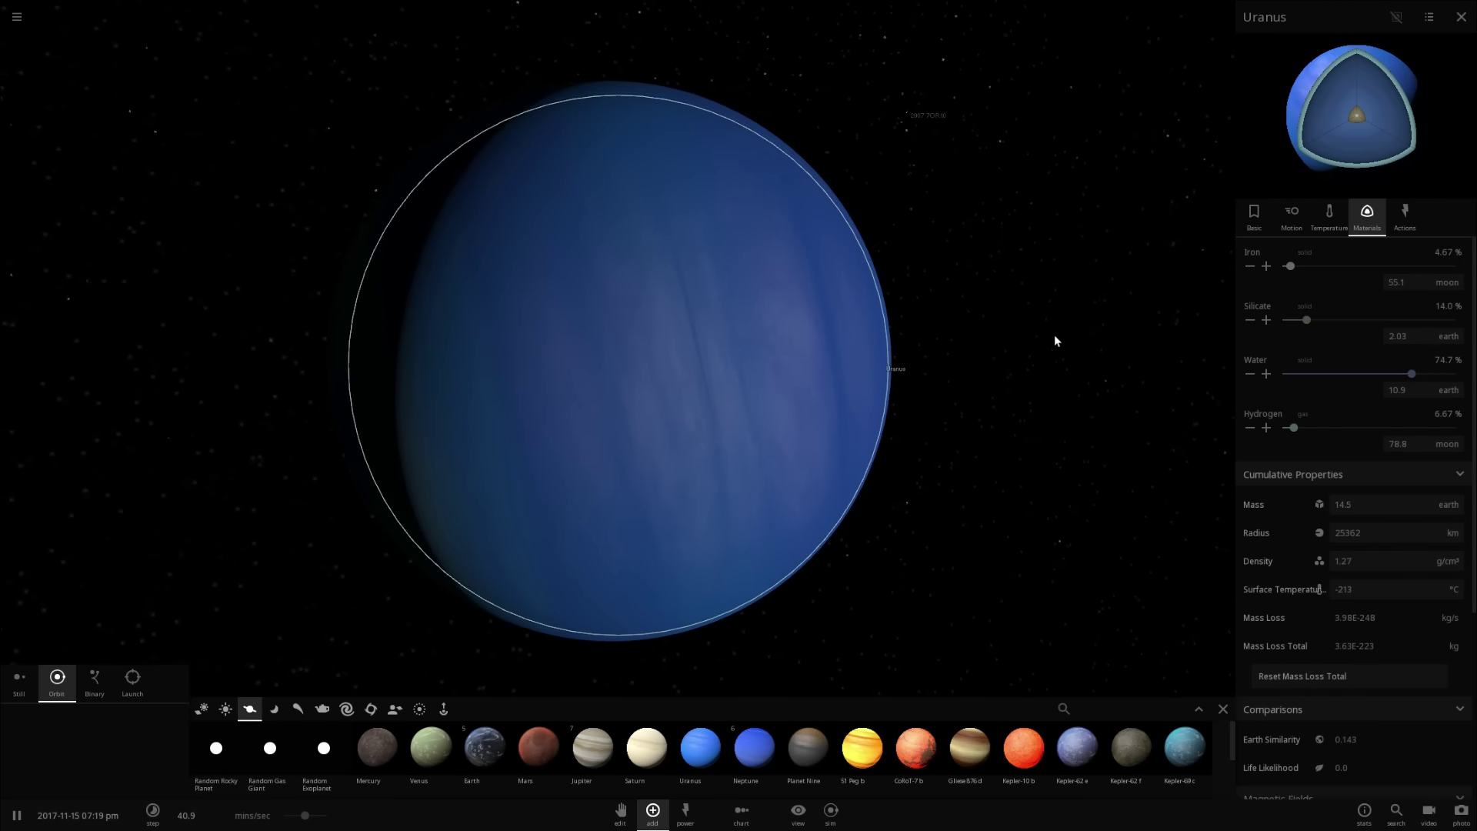
scroll(993, 318, "up", 3)
scroll(996, 319, "down", 2)
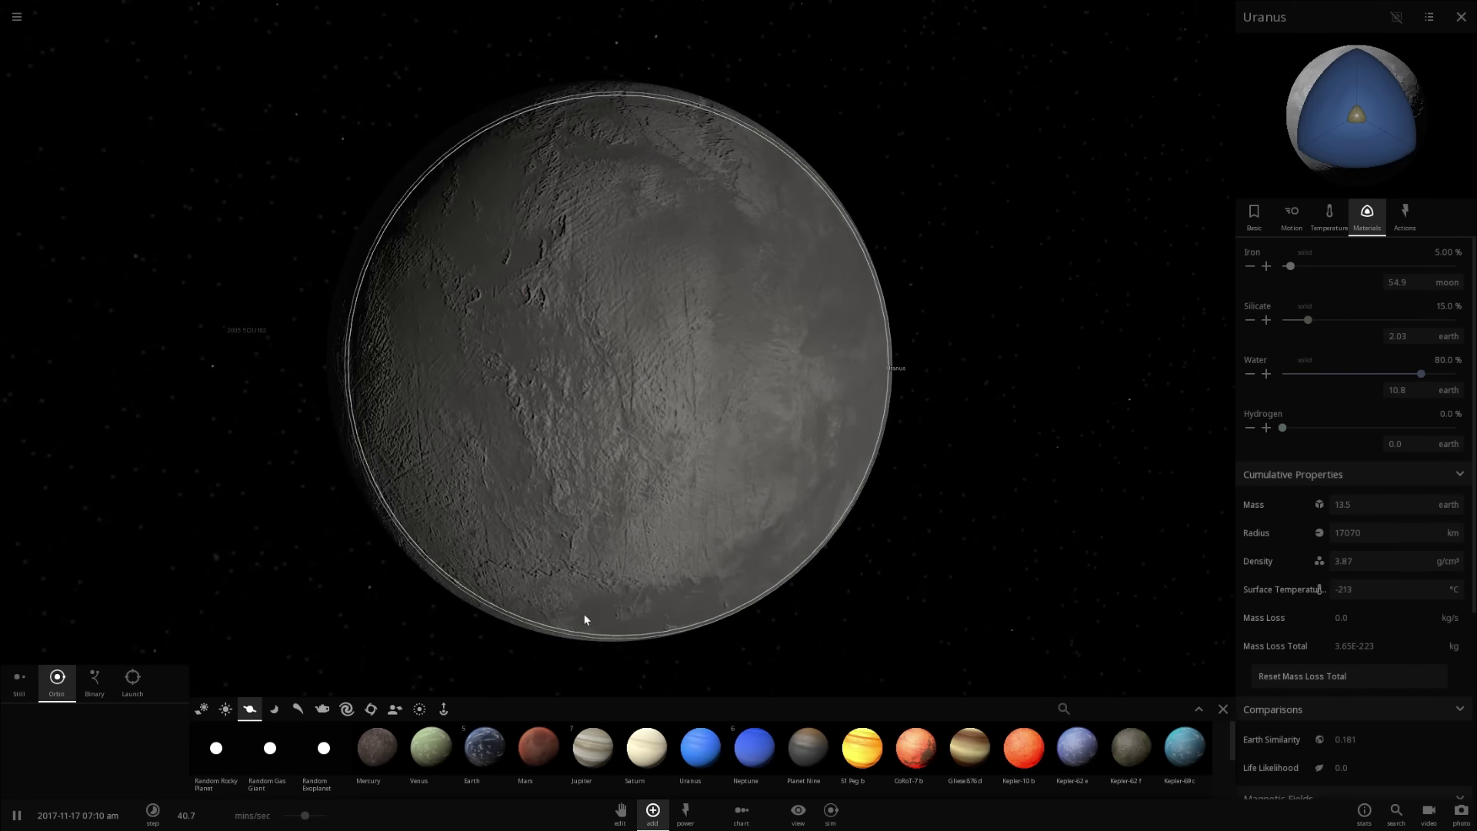
- Review the stripped Uranus's basic properties, preview an Earth in front of it for size comparison without placing it, and view Uranus from farther away
left_click(1253, 215)
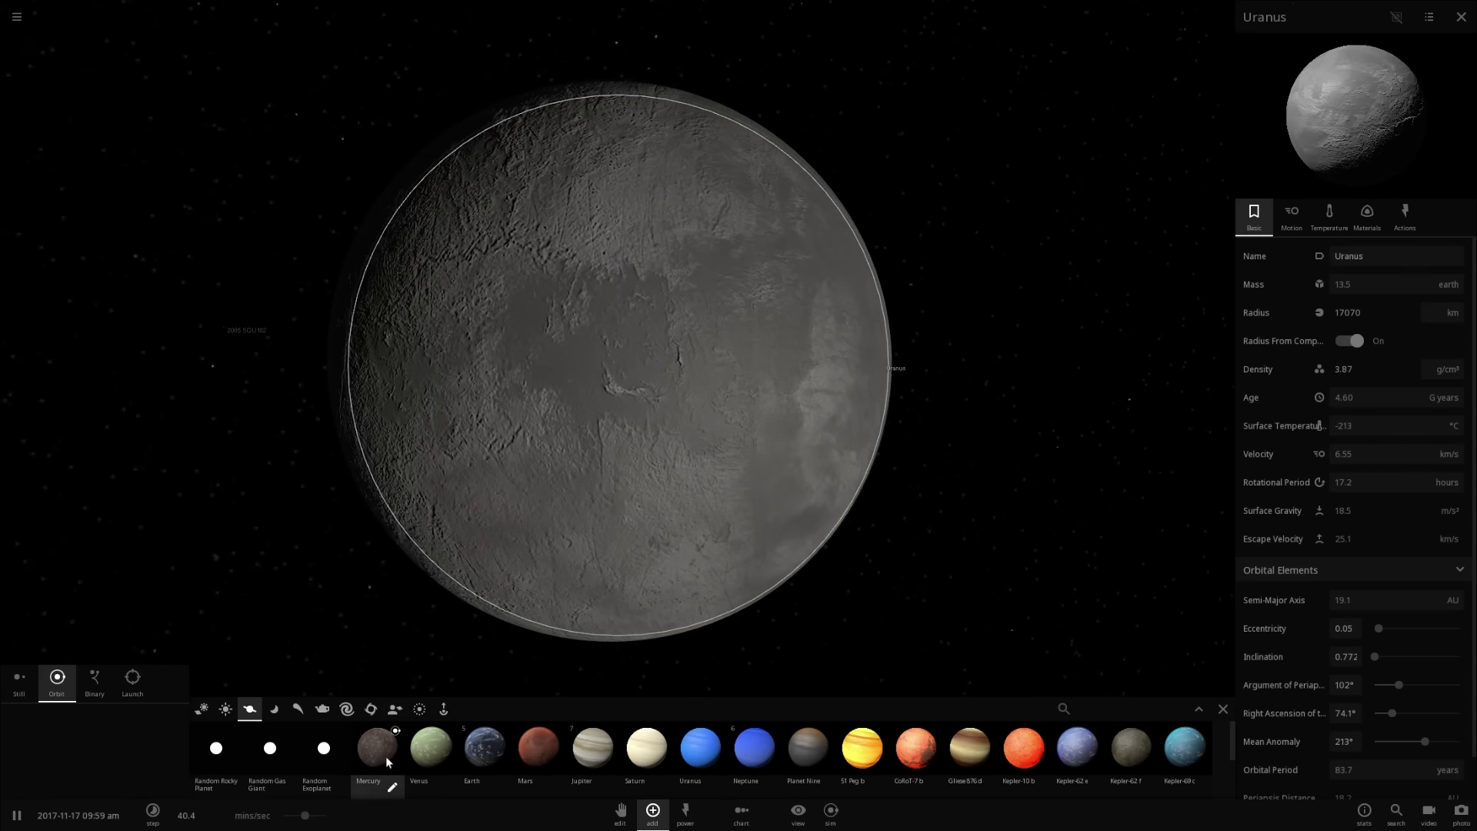
left_click_drag(460, 756, 720, 474)
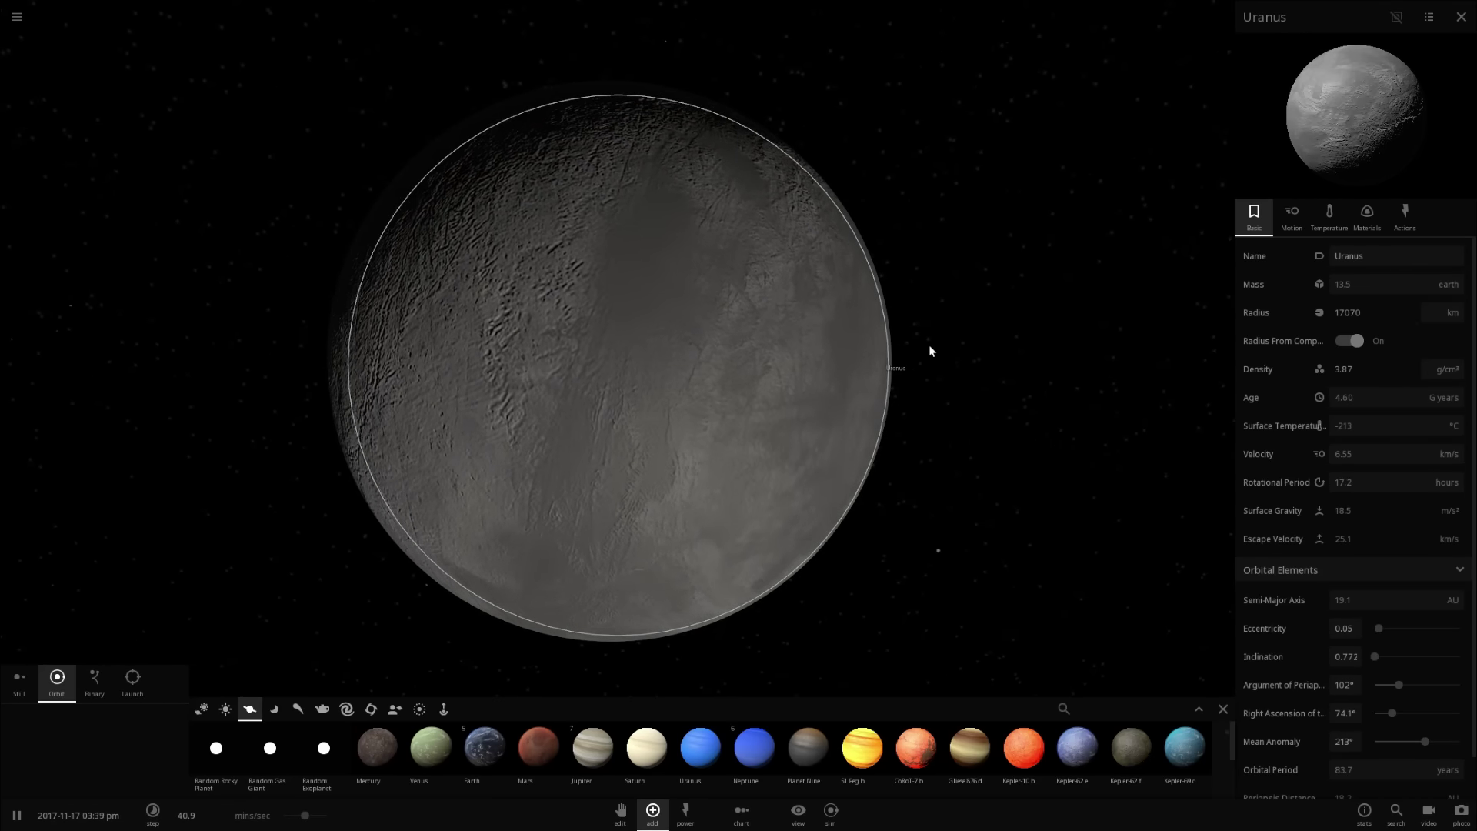
scroll(913, 340, "down", 5)
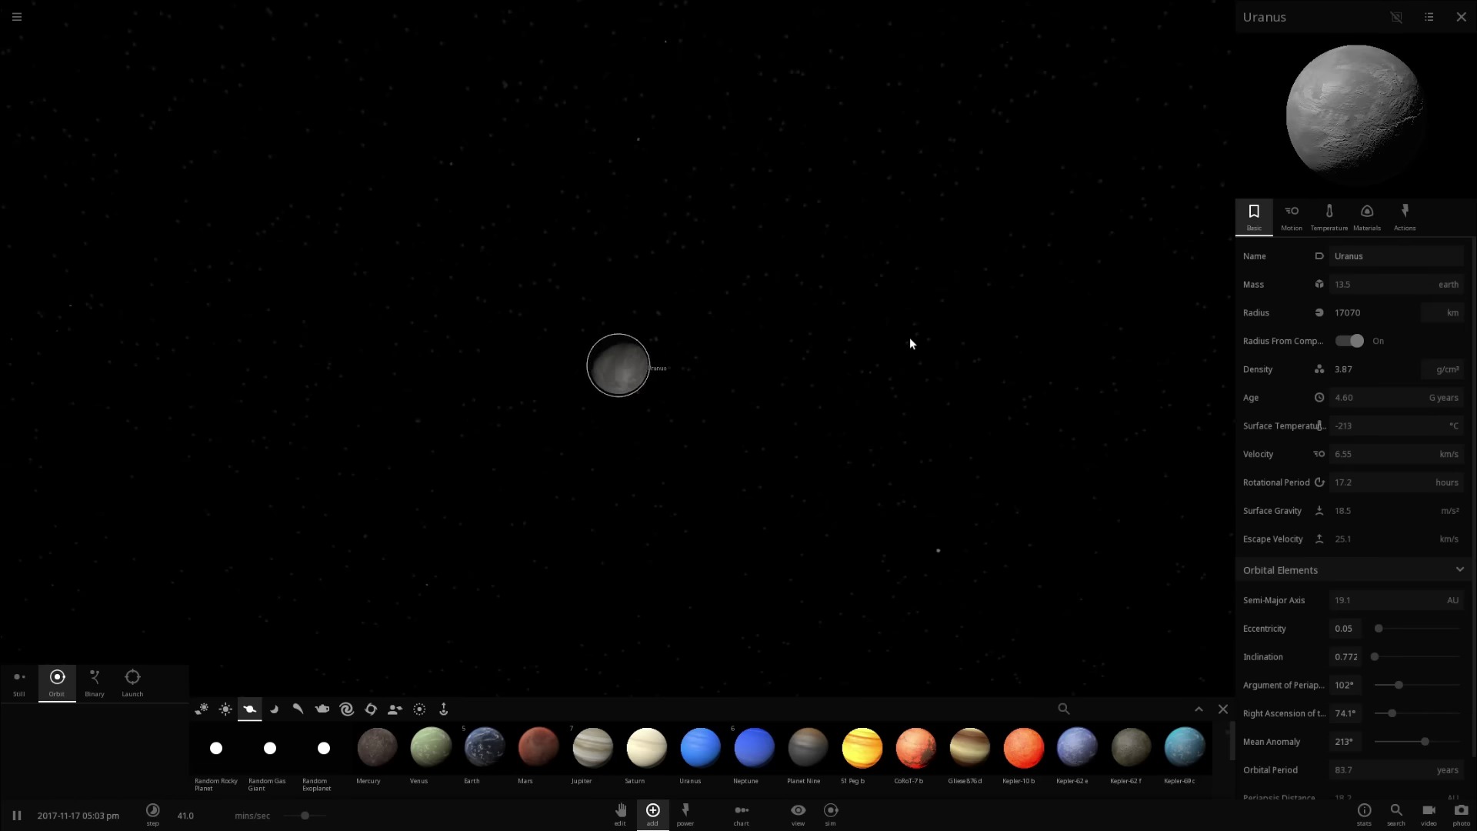
- Go from Uranus to Neptune and strip its atmosphere by reducing its hydrogen to 0% in its material composition
scroll(860, 343, "down", 5)
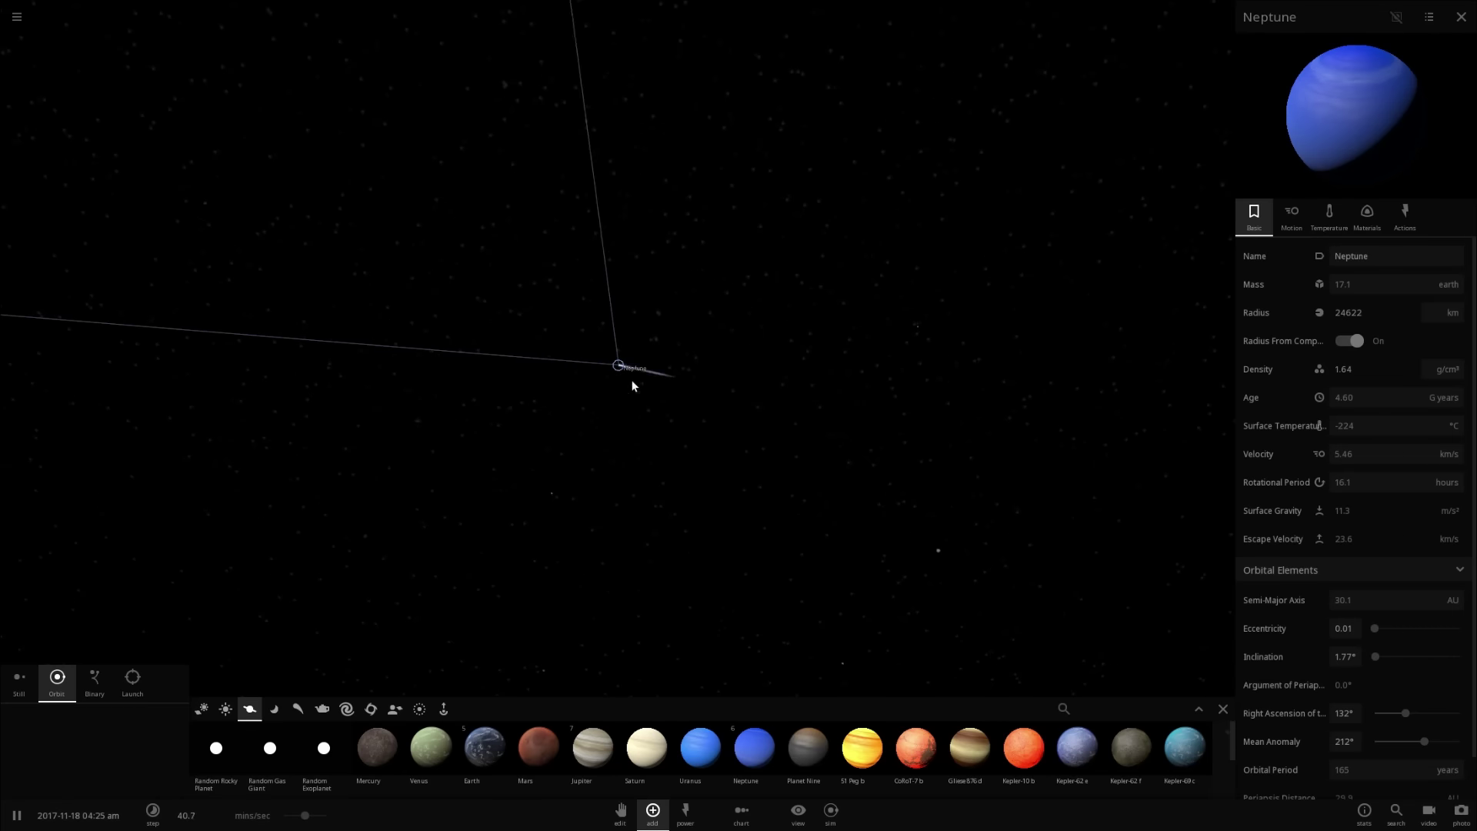
scroll(607, 373, "up", 10)
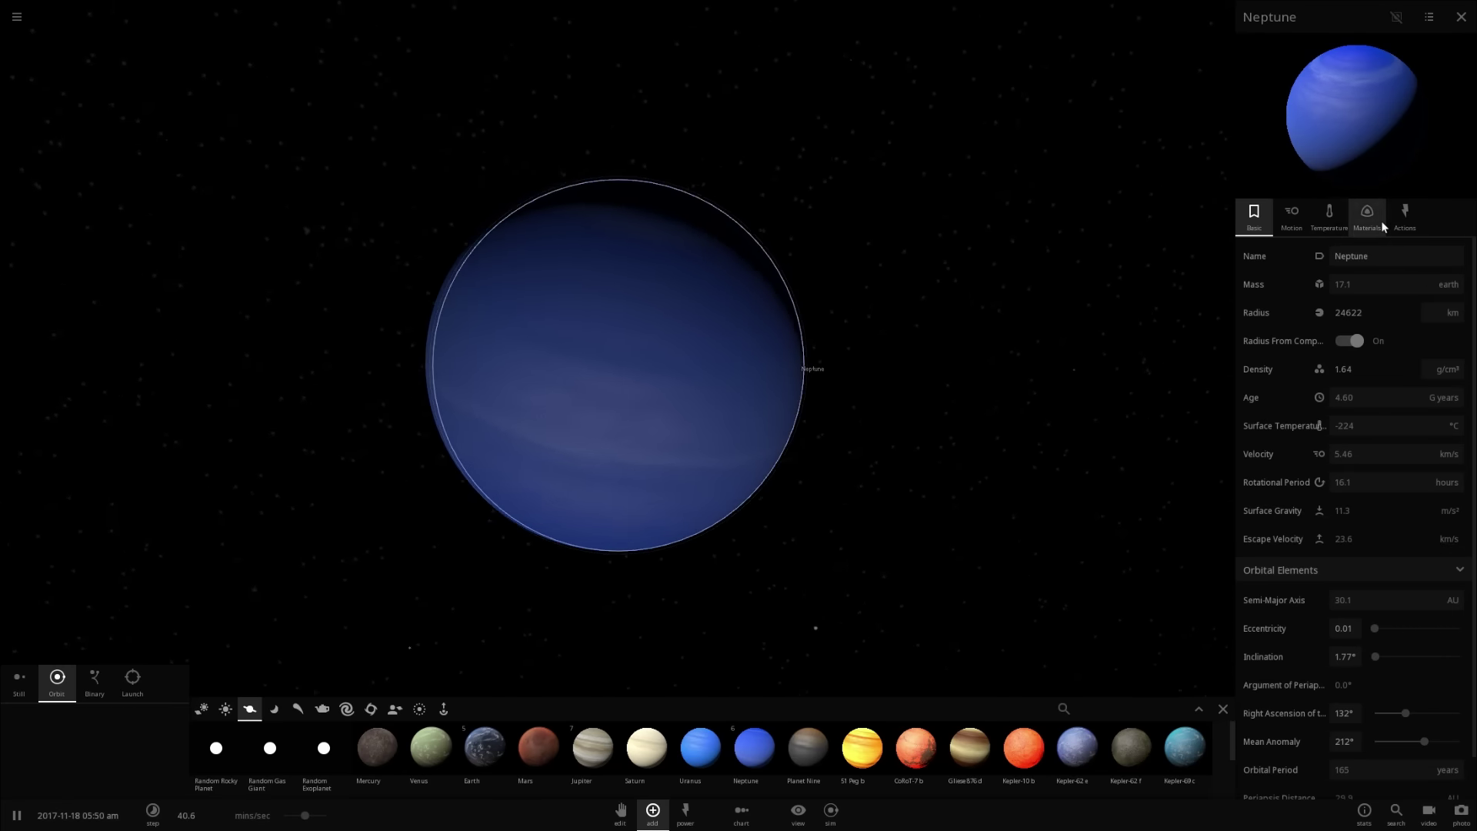
left_click(1382, 225)
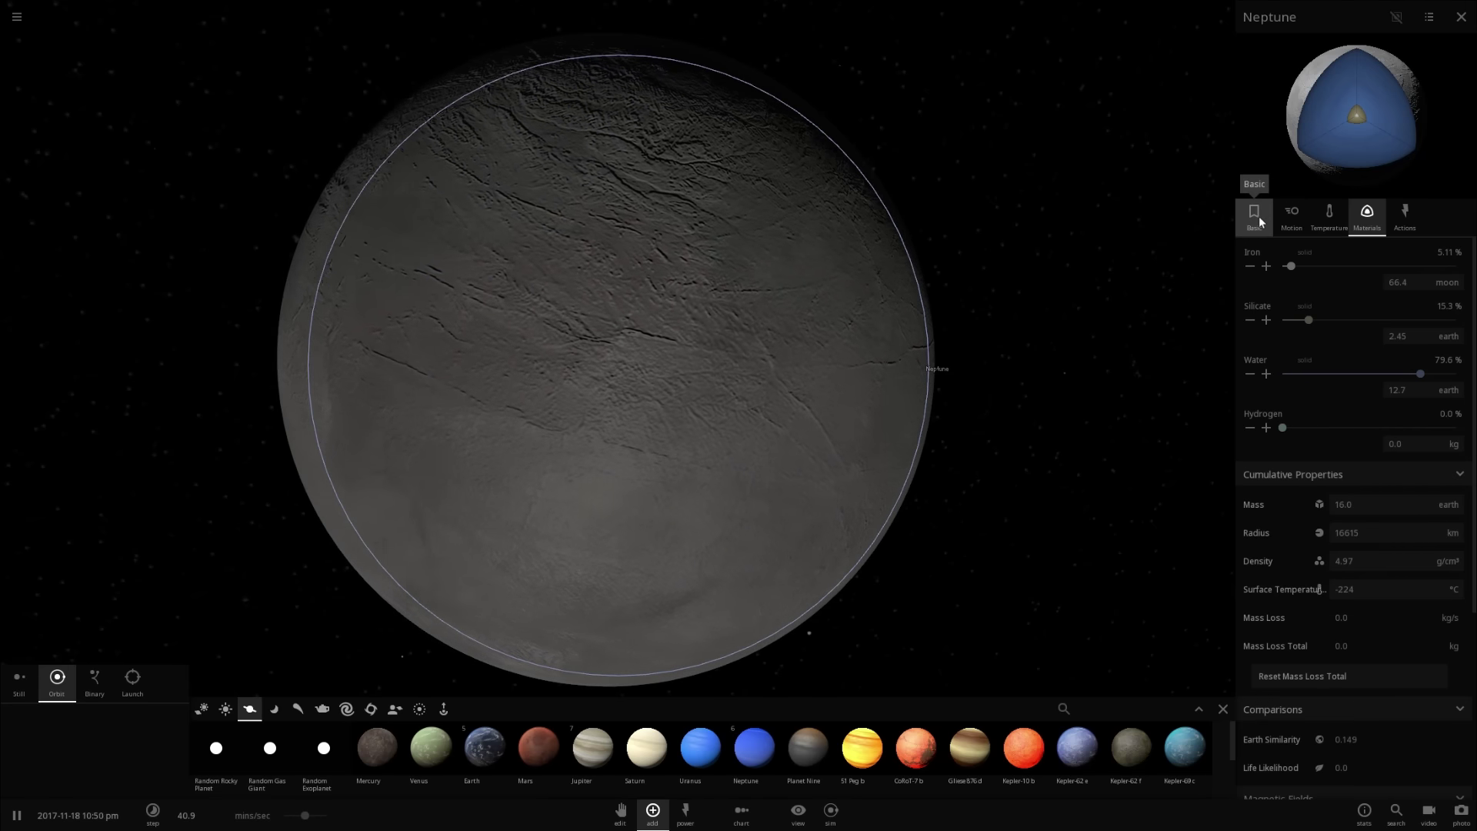
- Review the stripped Neptune's basic properties and preview an Earth in front of it for size comparison without placing it
left_click(1259, 222)
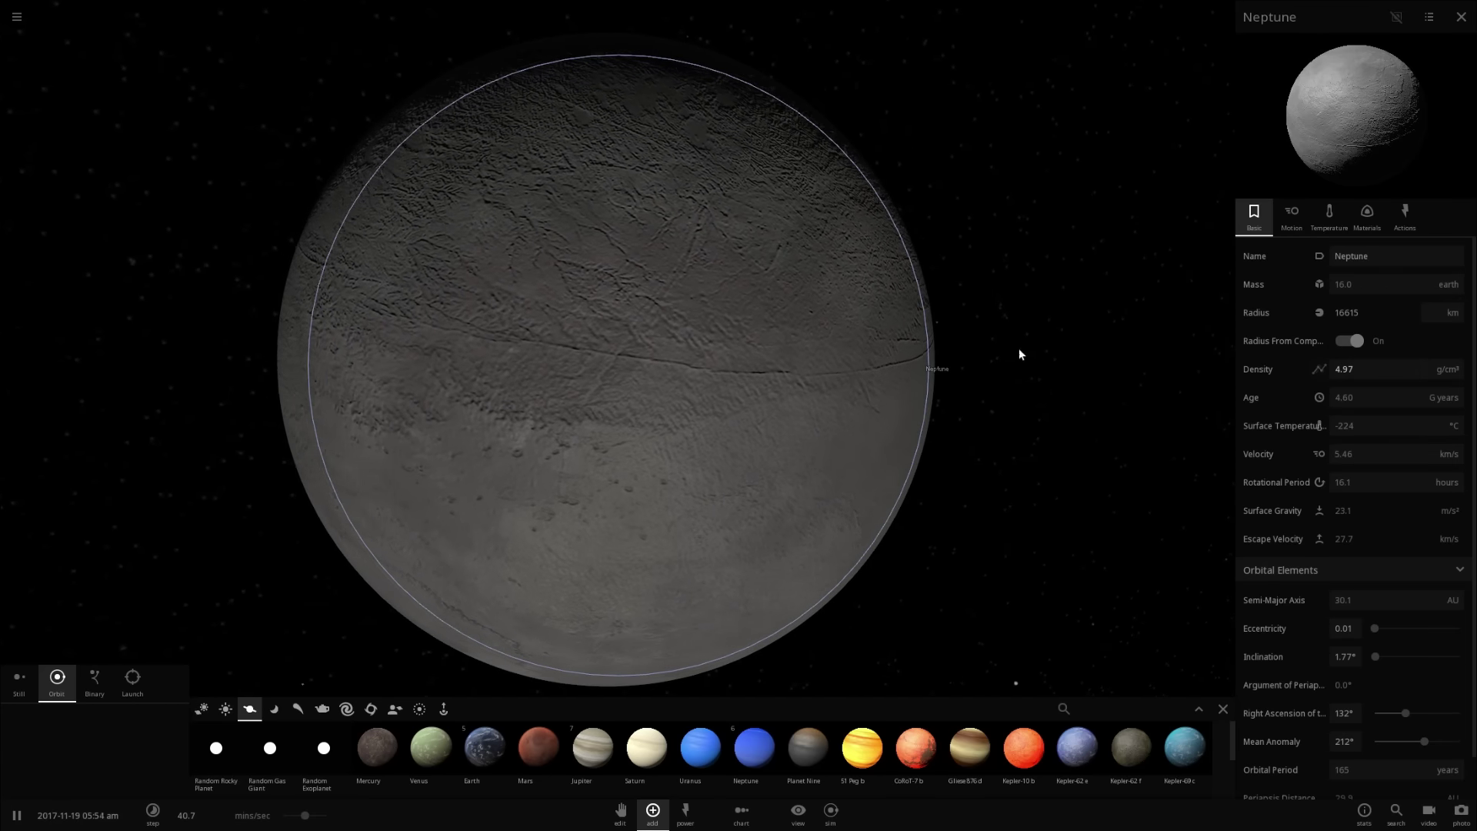
scroll(892, 307, "down", 3)
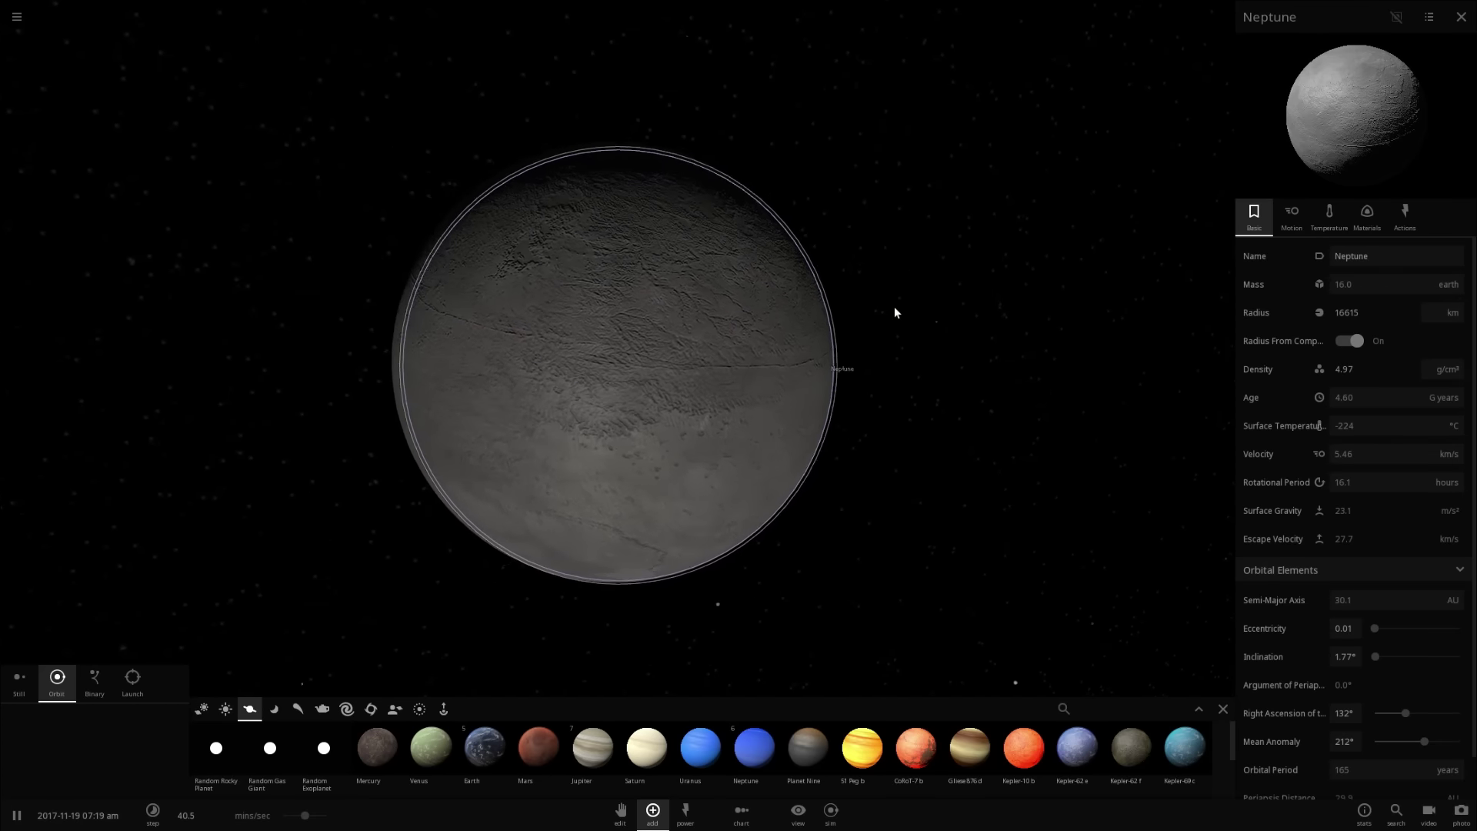
left_click(485, 749)
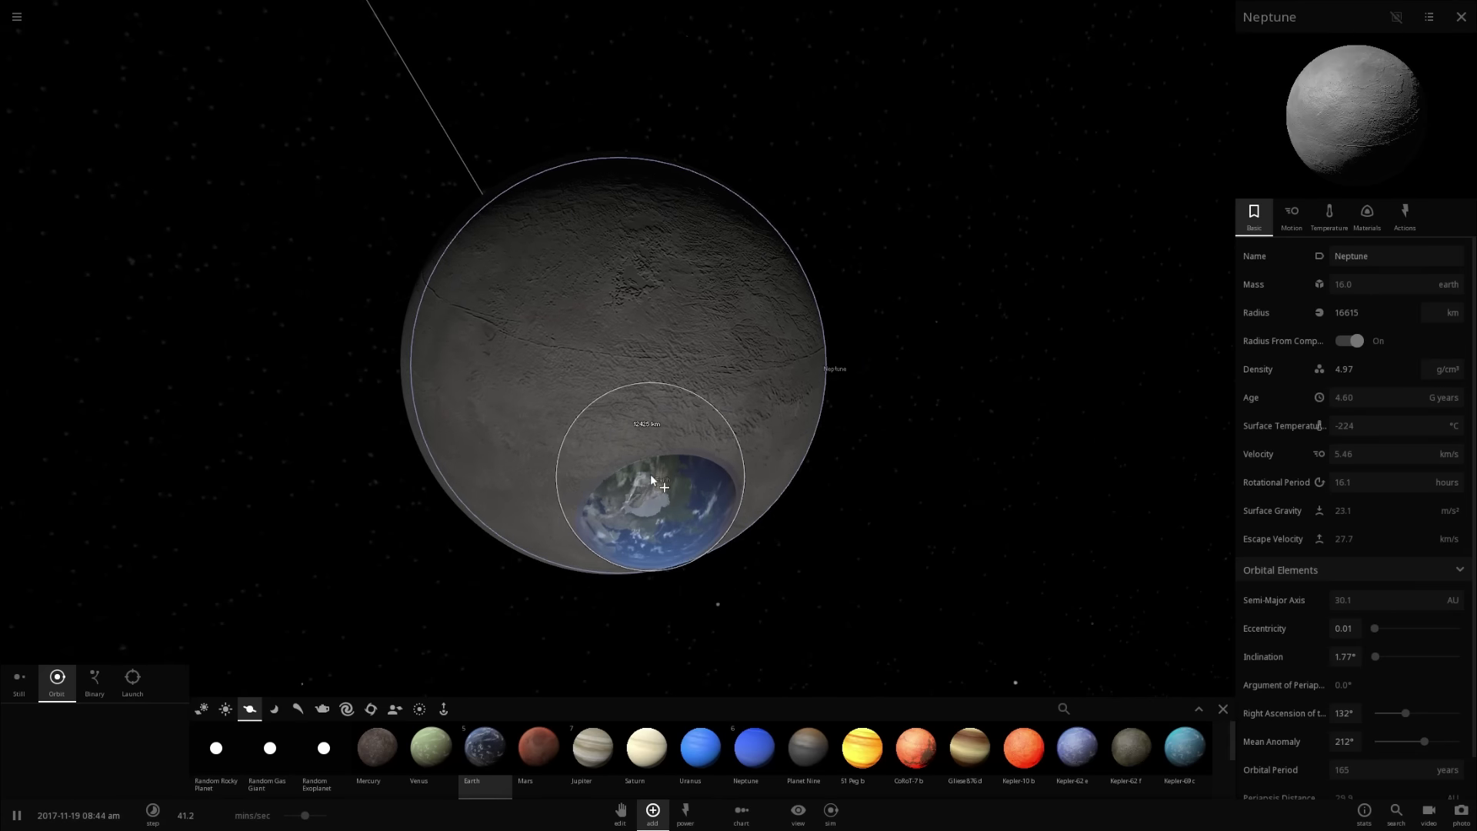
key("Escape")
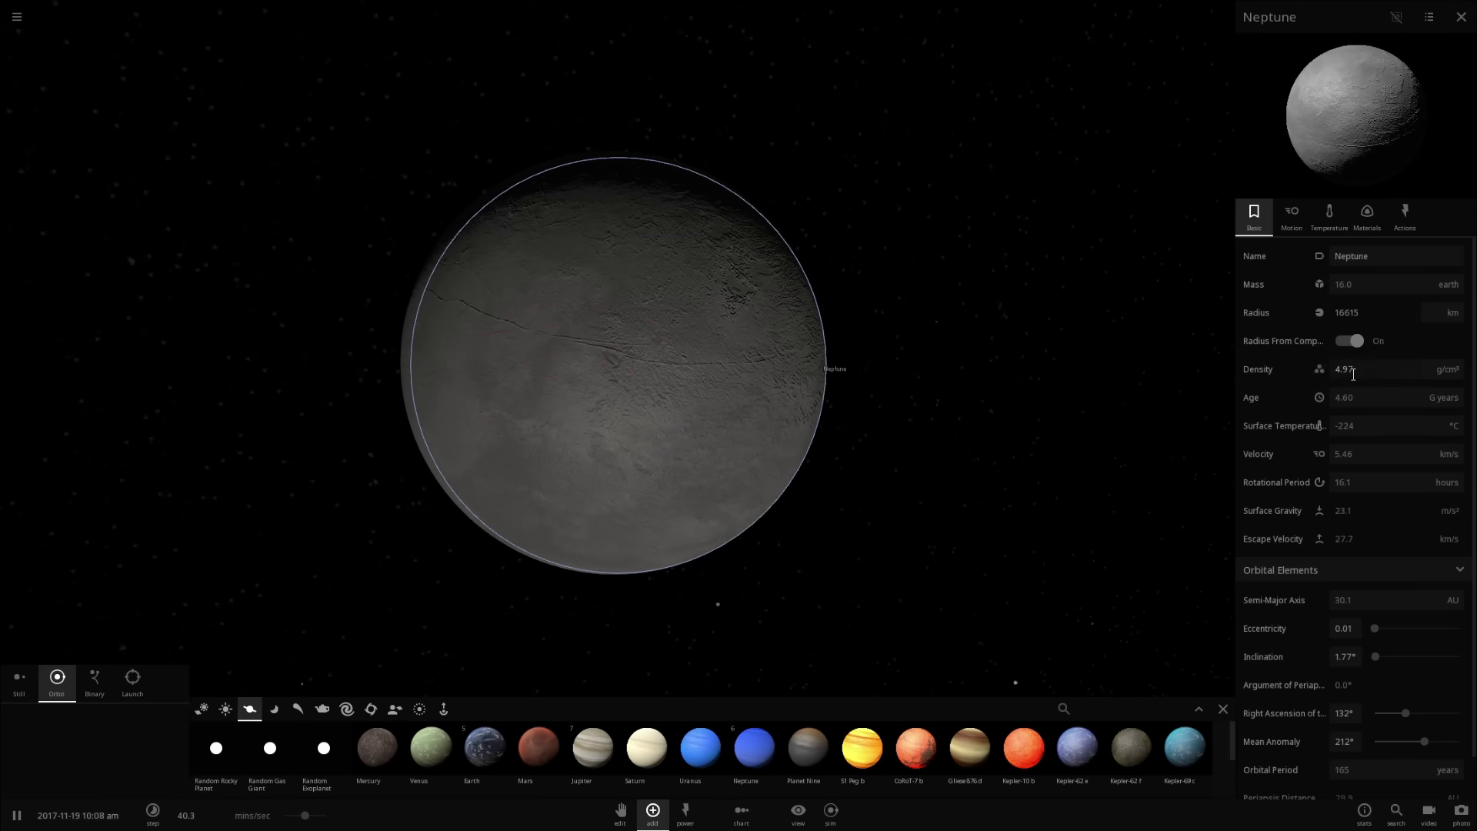
- Go from Neptune to Atmosphere, view it up close and switch its mass unit to Jupiter masses and finally to kg
scroll(854, 377, "down", 5)
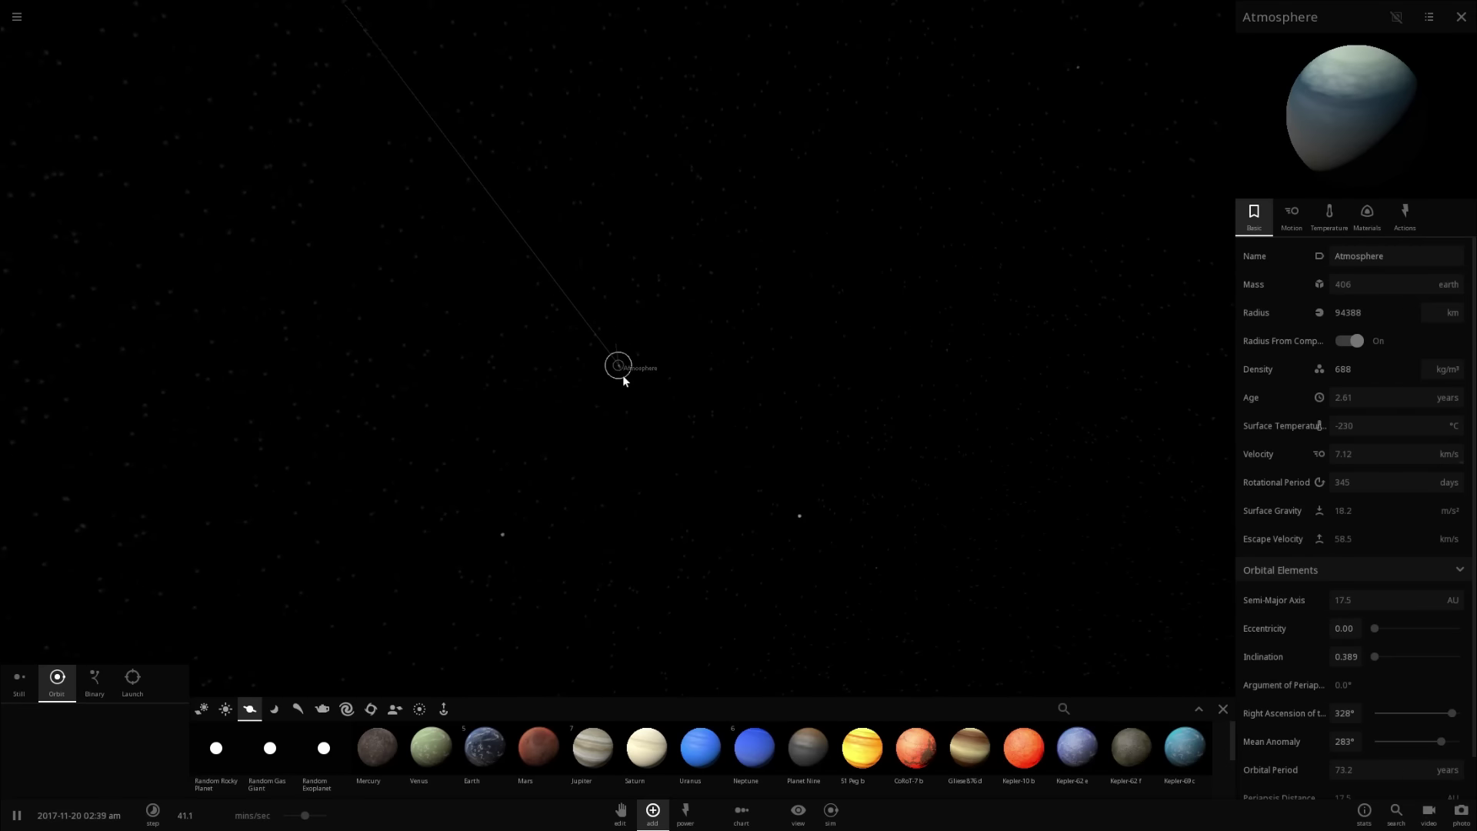
scroll(622, 375, "up", 5)
left_click_drag(620, 373, 748, 345)
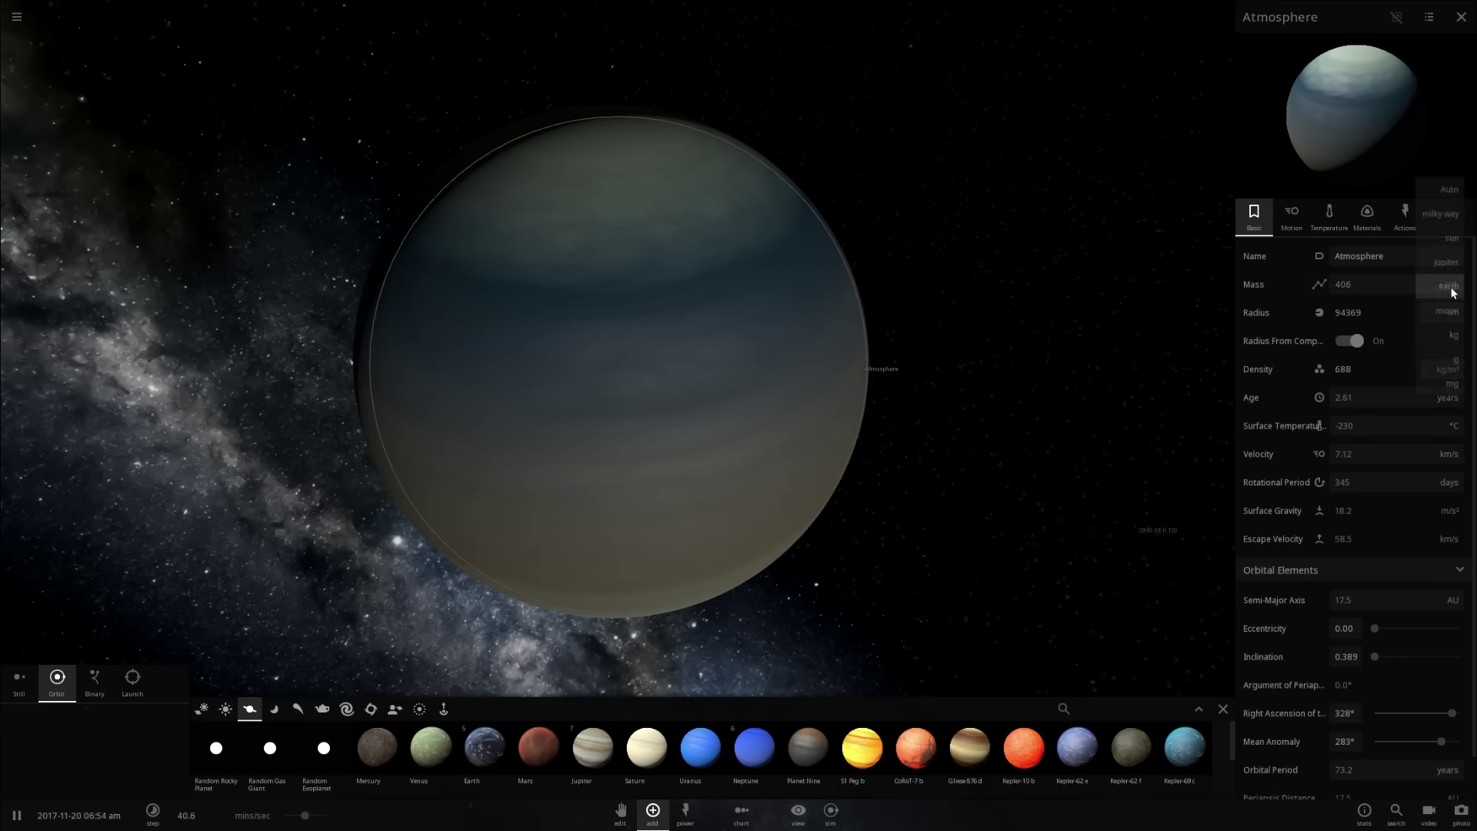
left_click(1444, 264)
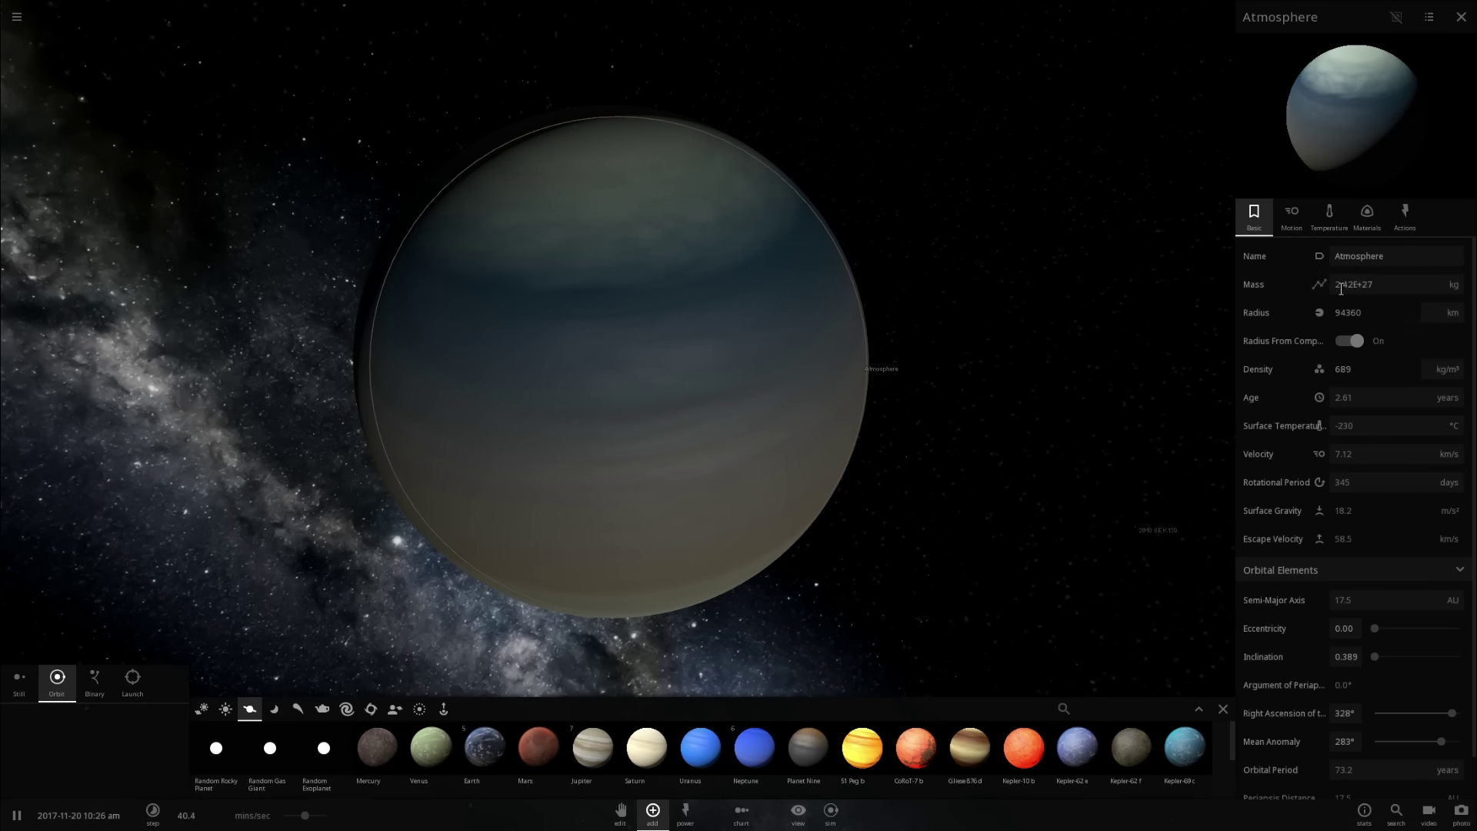
- Compare Atmosphere with a Jupiter preview without placing it, and inspect Atmosphere from several sides, including its dark side
left_click_drag(1132, 289, 1000, 335)
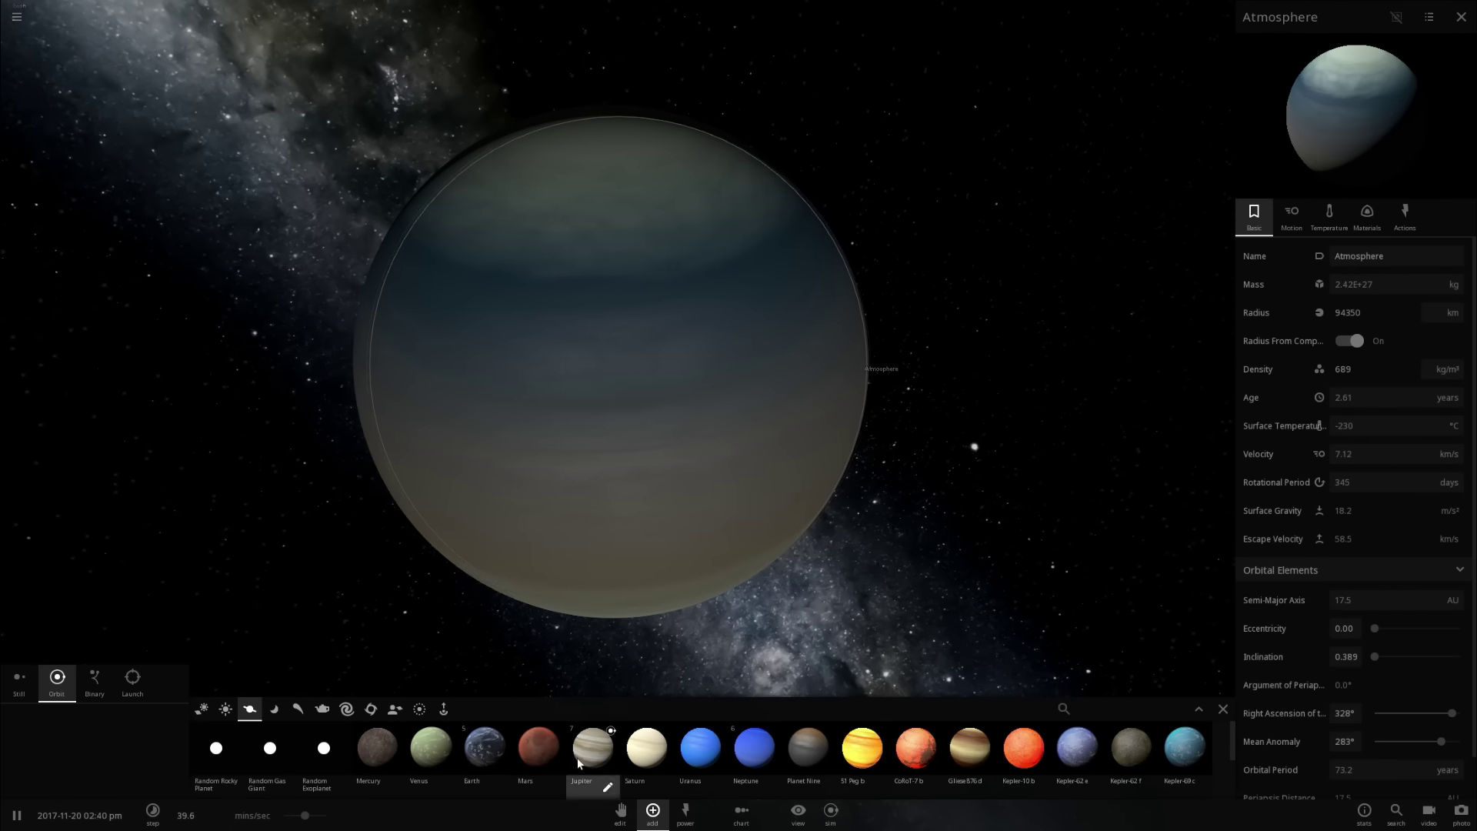
key("Escape")
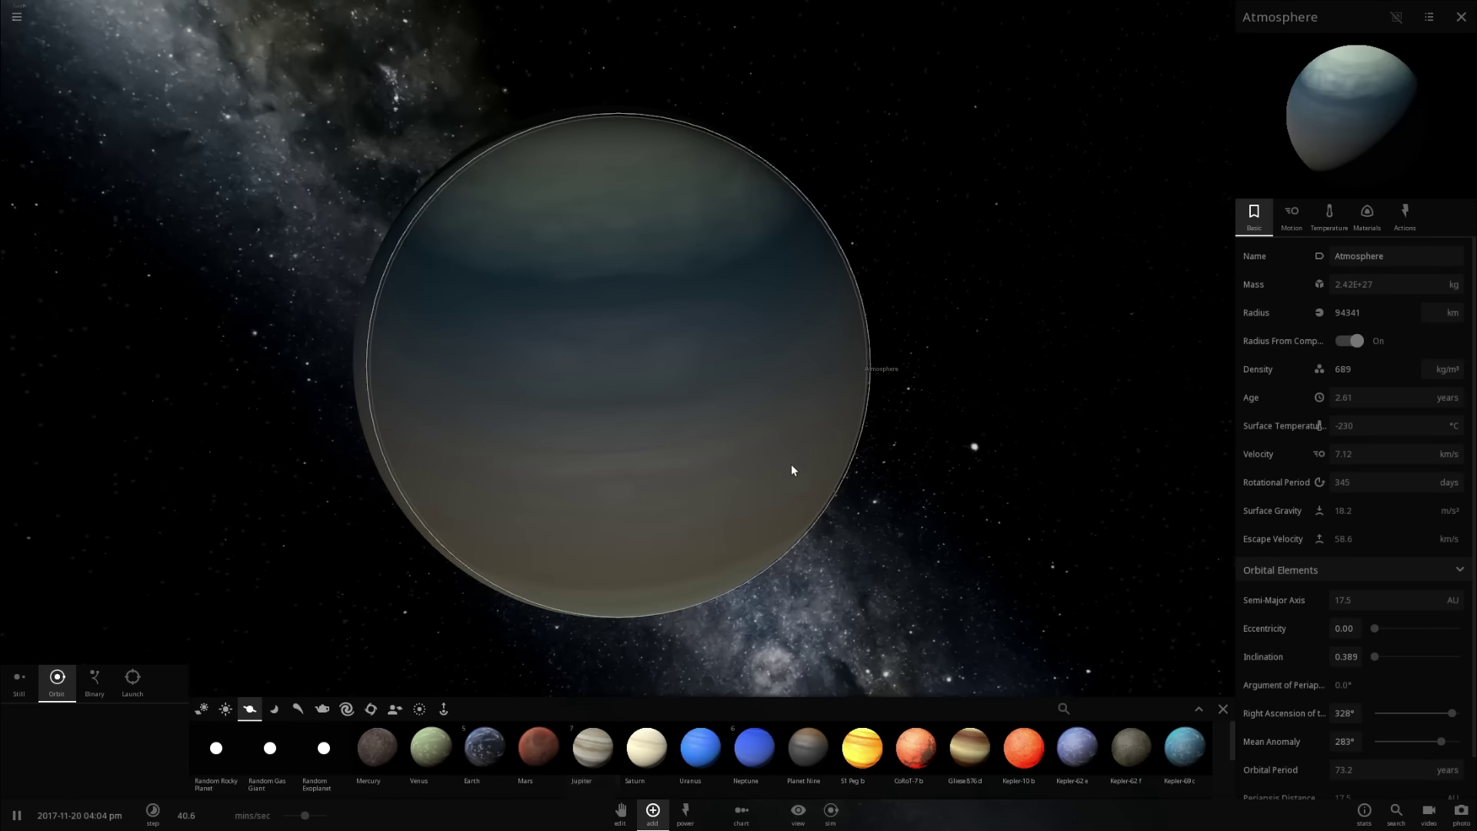
left_click_drag(791, 464, 604, 472)
left_click_drag(675, 404, 538, 345)
scroll(586, 411, "down", 3)
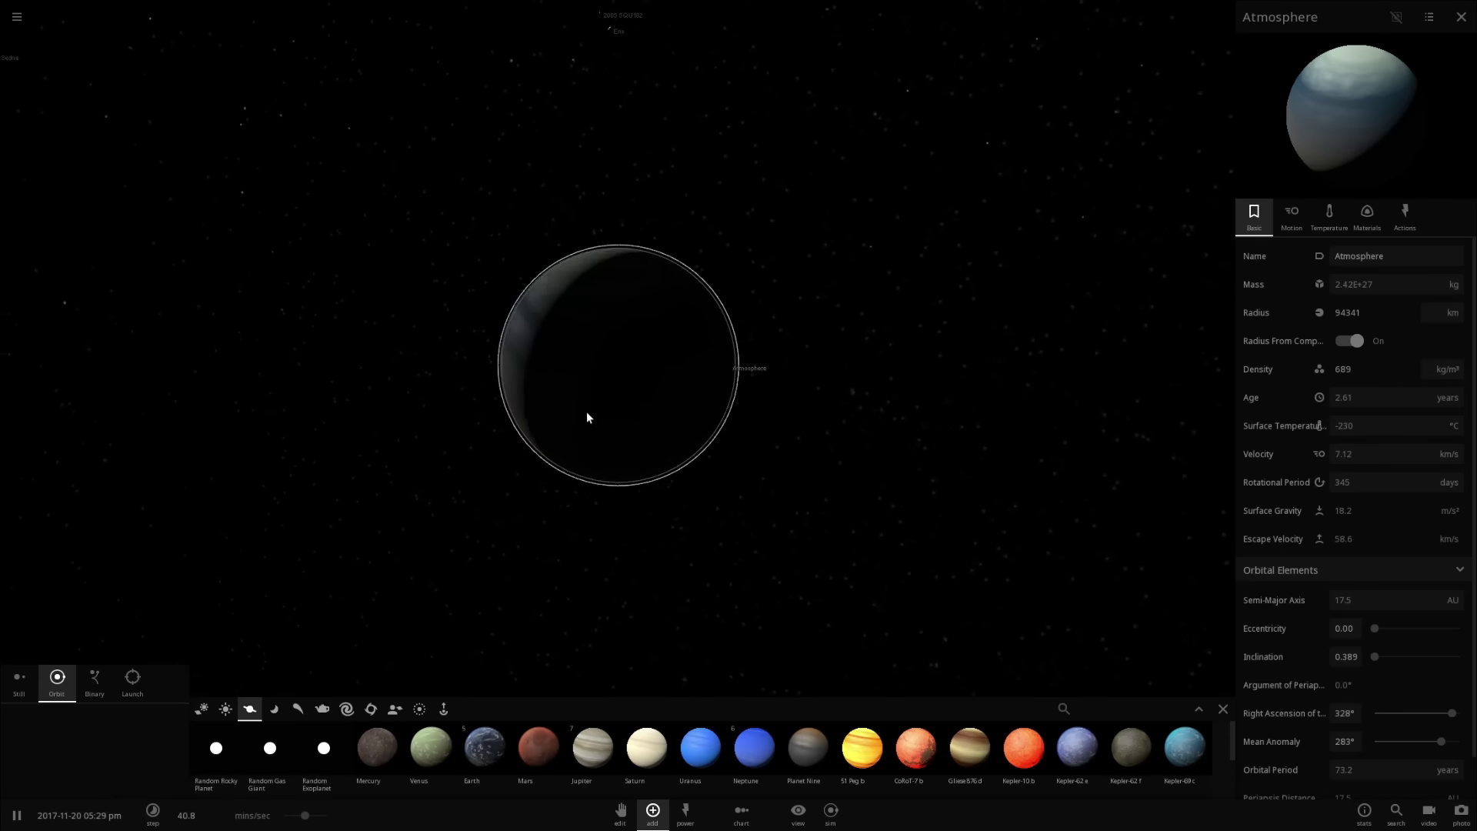
- View the orbits of the whole Solar System and speed up the simulation to about 4.57 months/sec
scroll(597, 414, "down", 5)
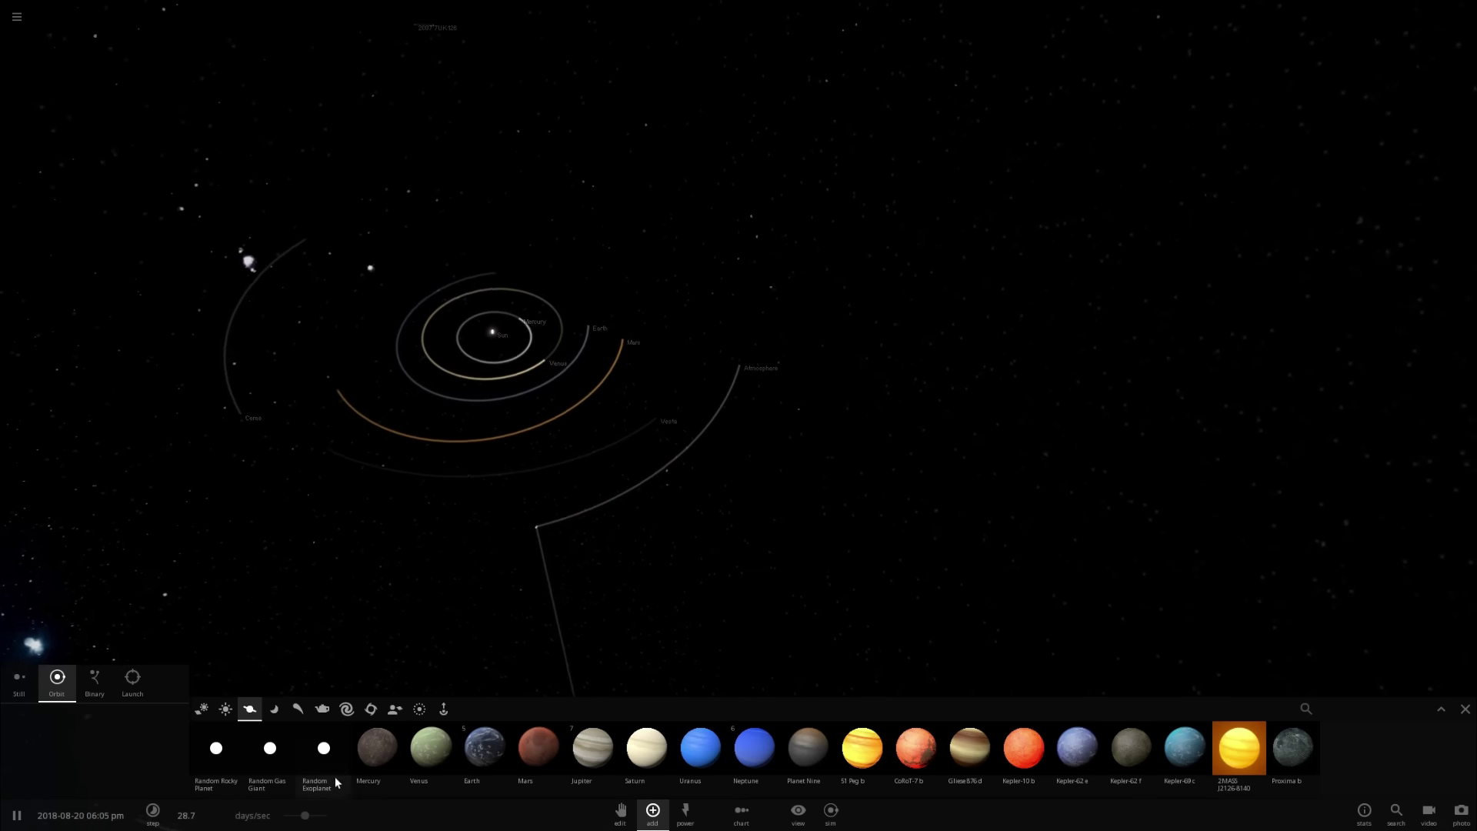
left_click_drag(305, 815, 329, 817)
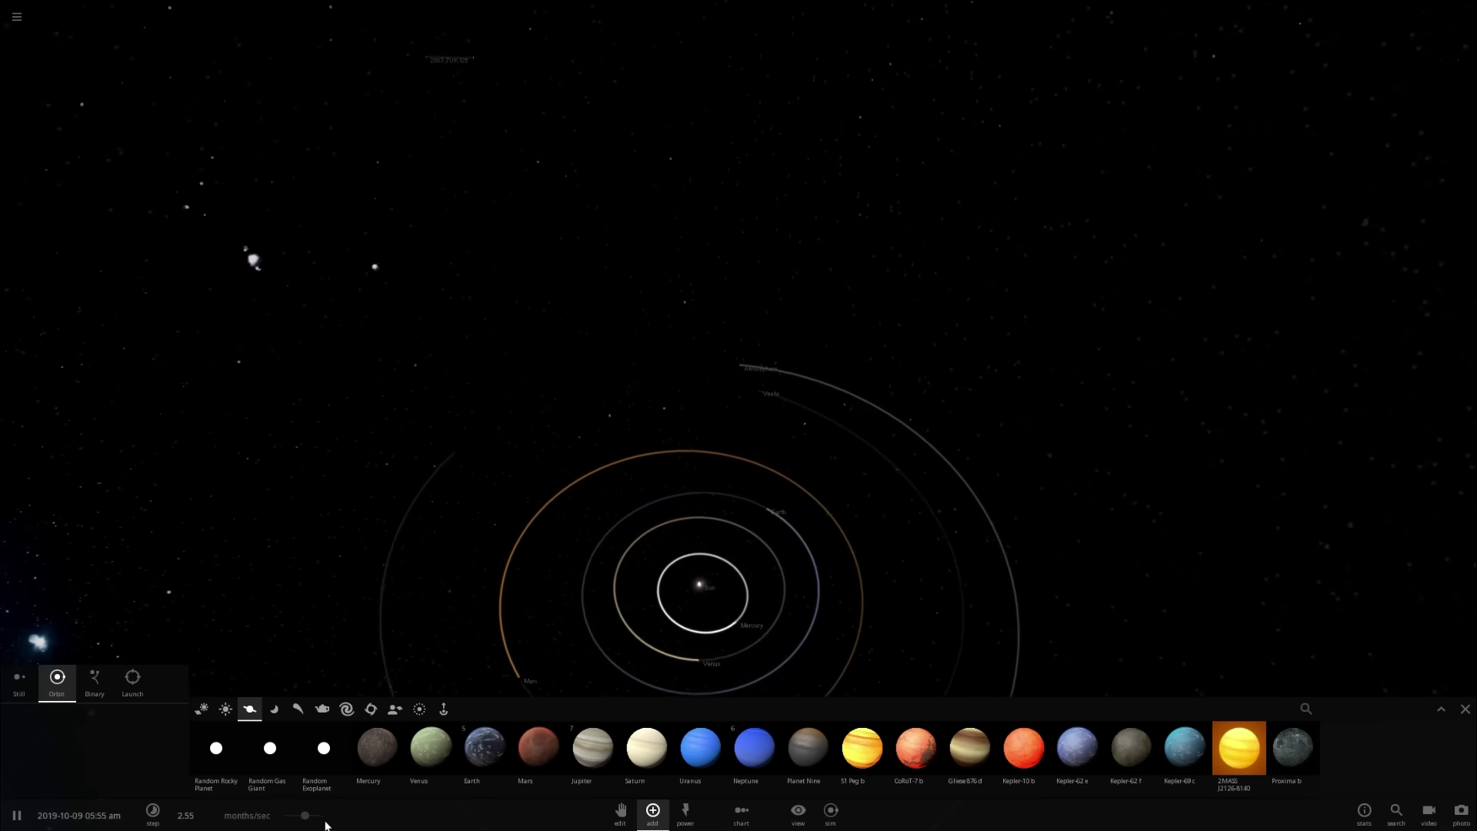
left_click_drag(306, 816, 320, 817)
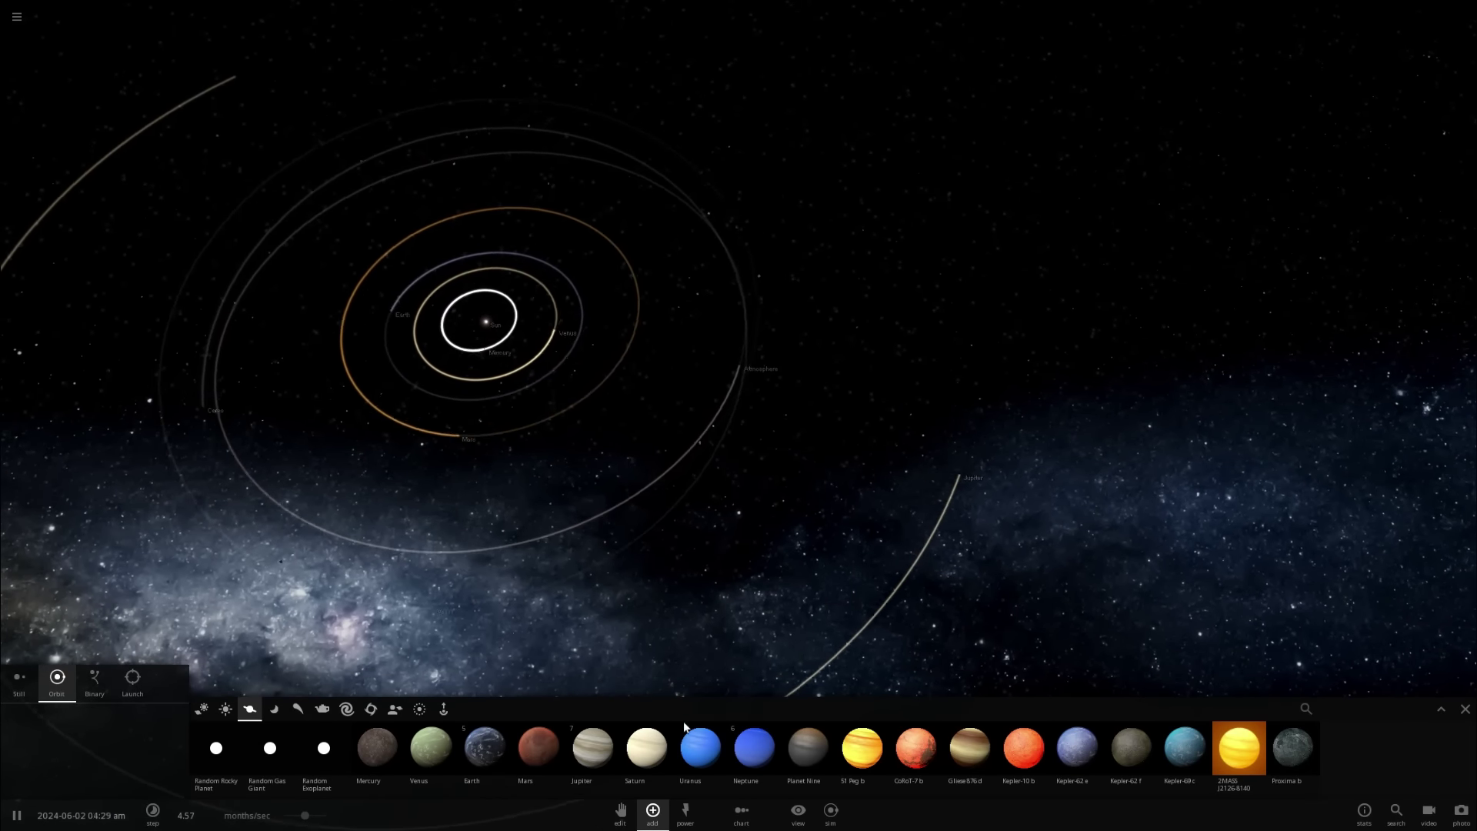
- Line up all bodies of the system in a comparison chart and view Atmosphere, Neptune and Uranus in it
left_click(741, 812)
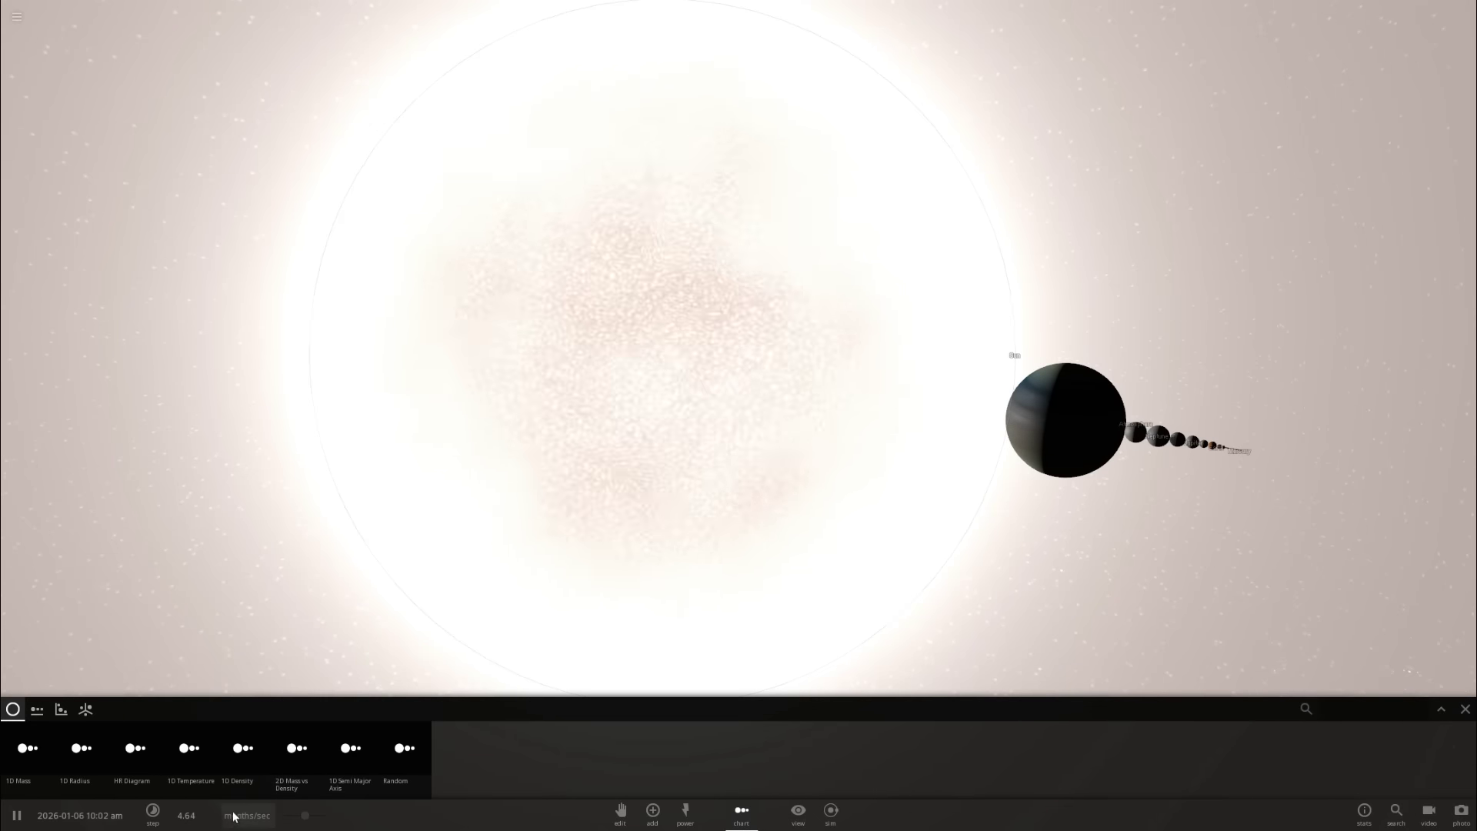
double_click(1059, 451)
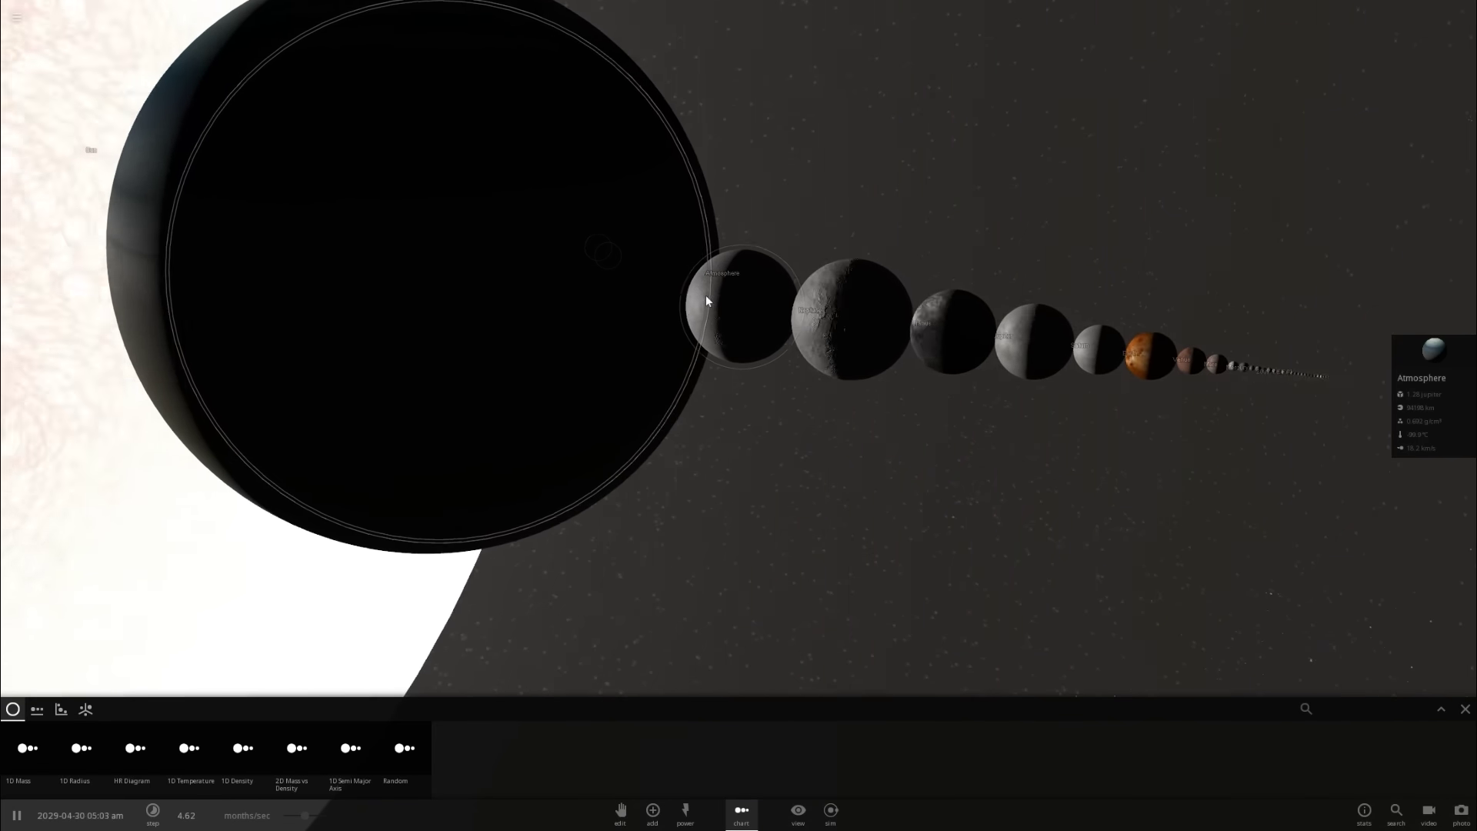
left_click(750, 297)
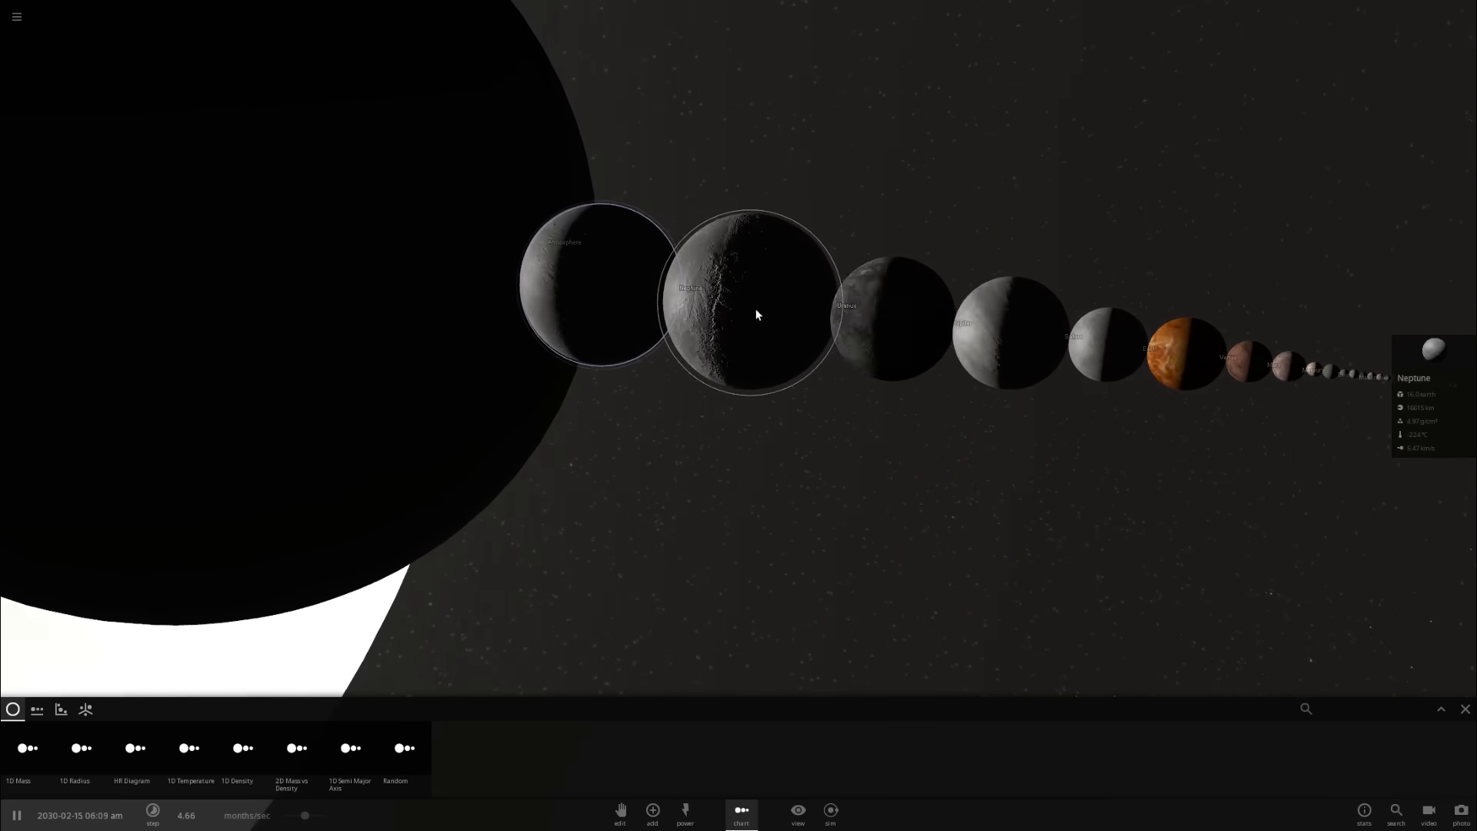
left_click(744, 314)
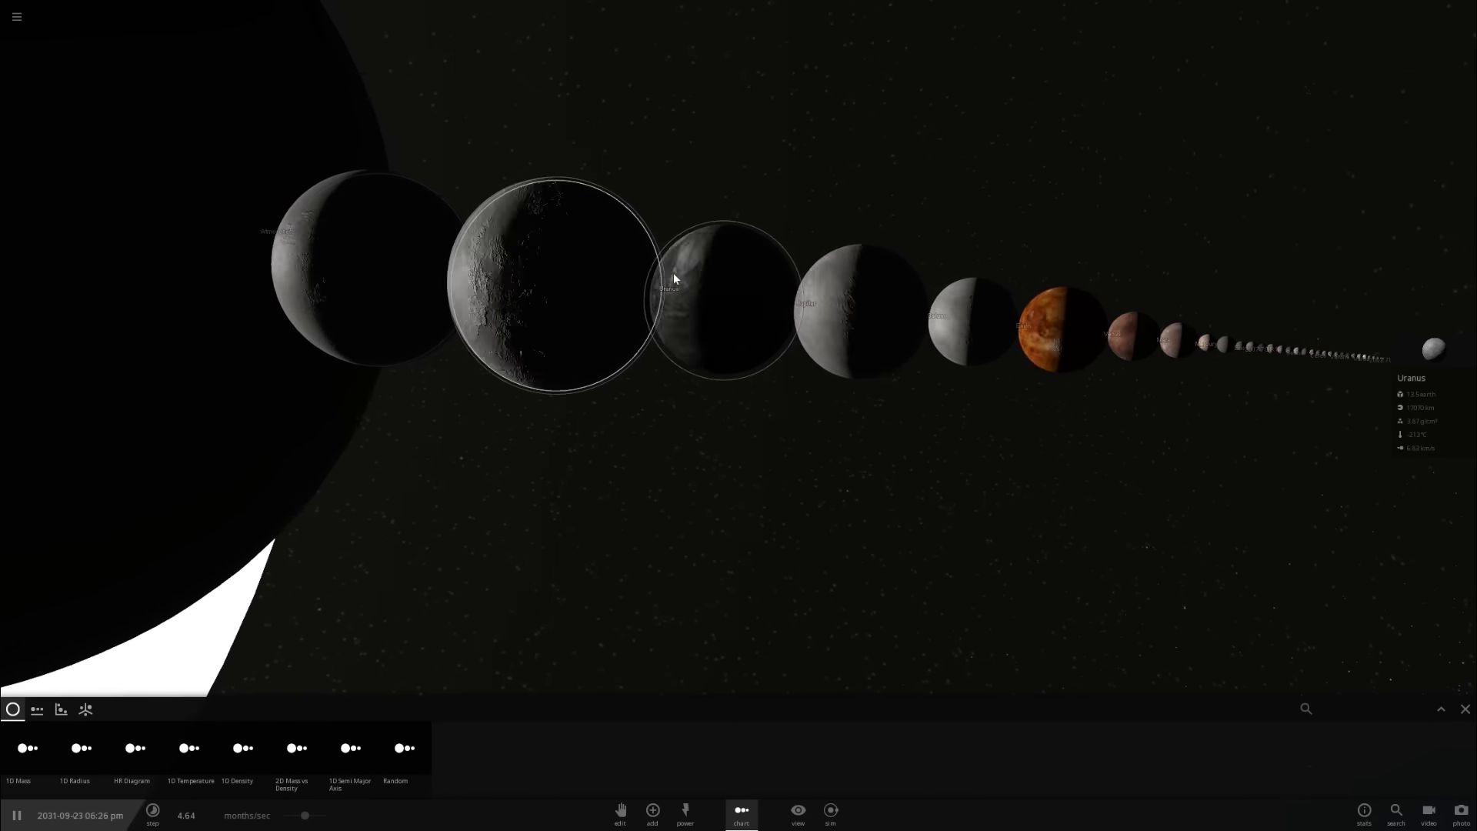
- Move along the row of charted bodies to view Saturn, Earth, Venus, Mars and the next smaller body
left_click(677, 303)
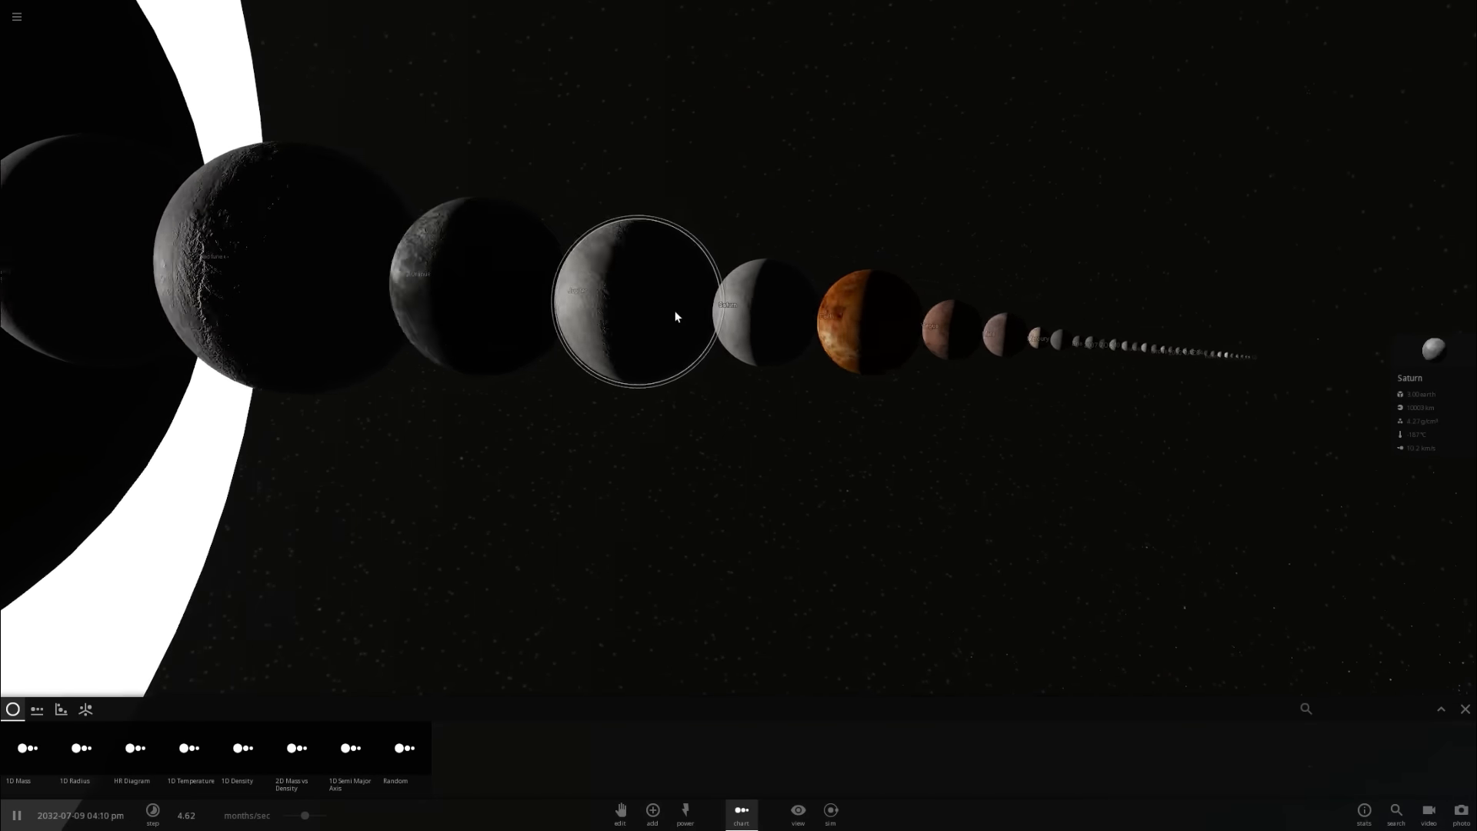
left_click(712, 312)
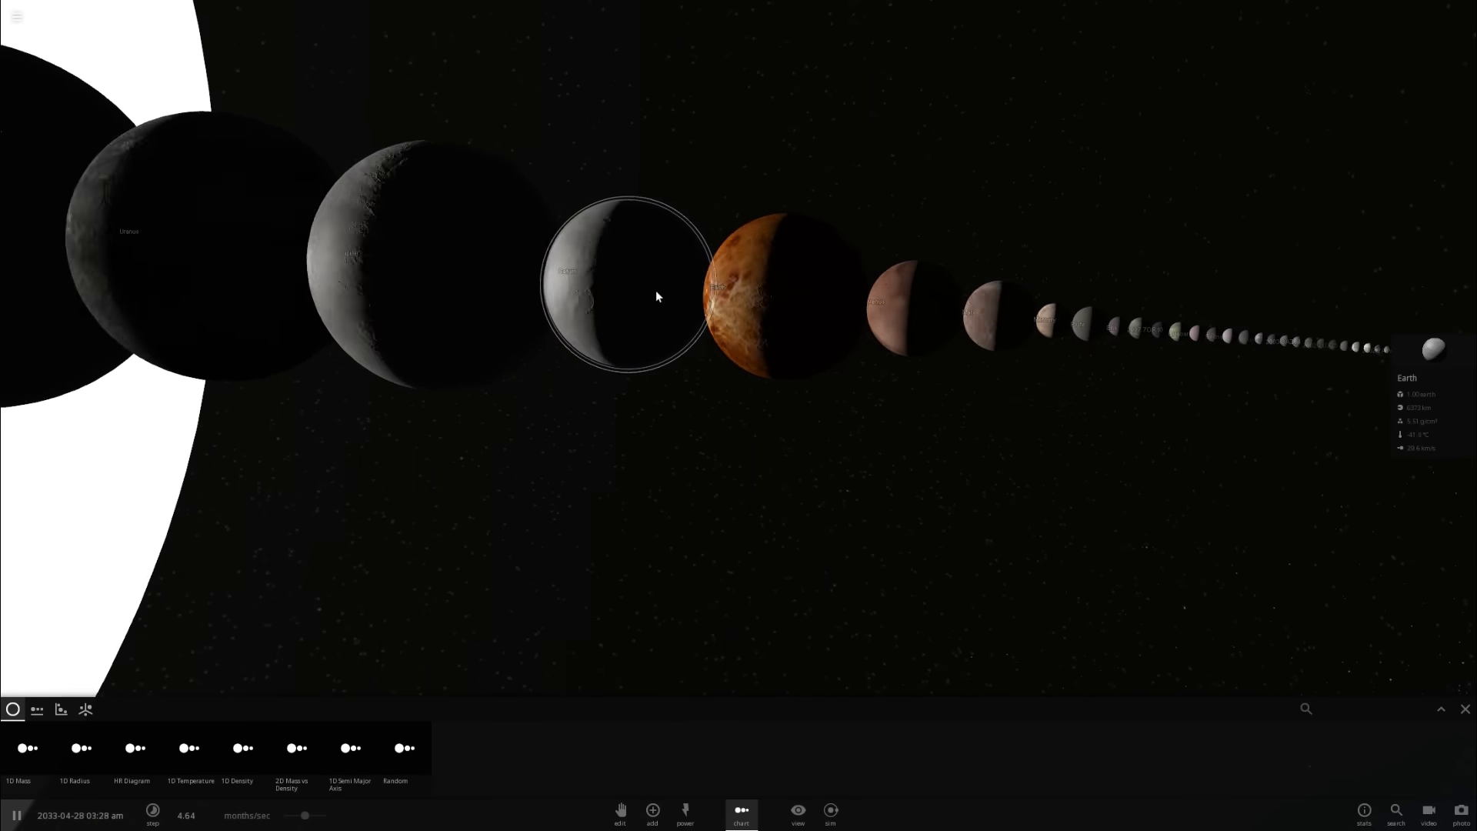
left_click(700, 293)
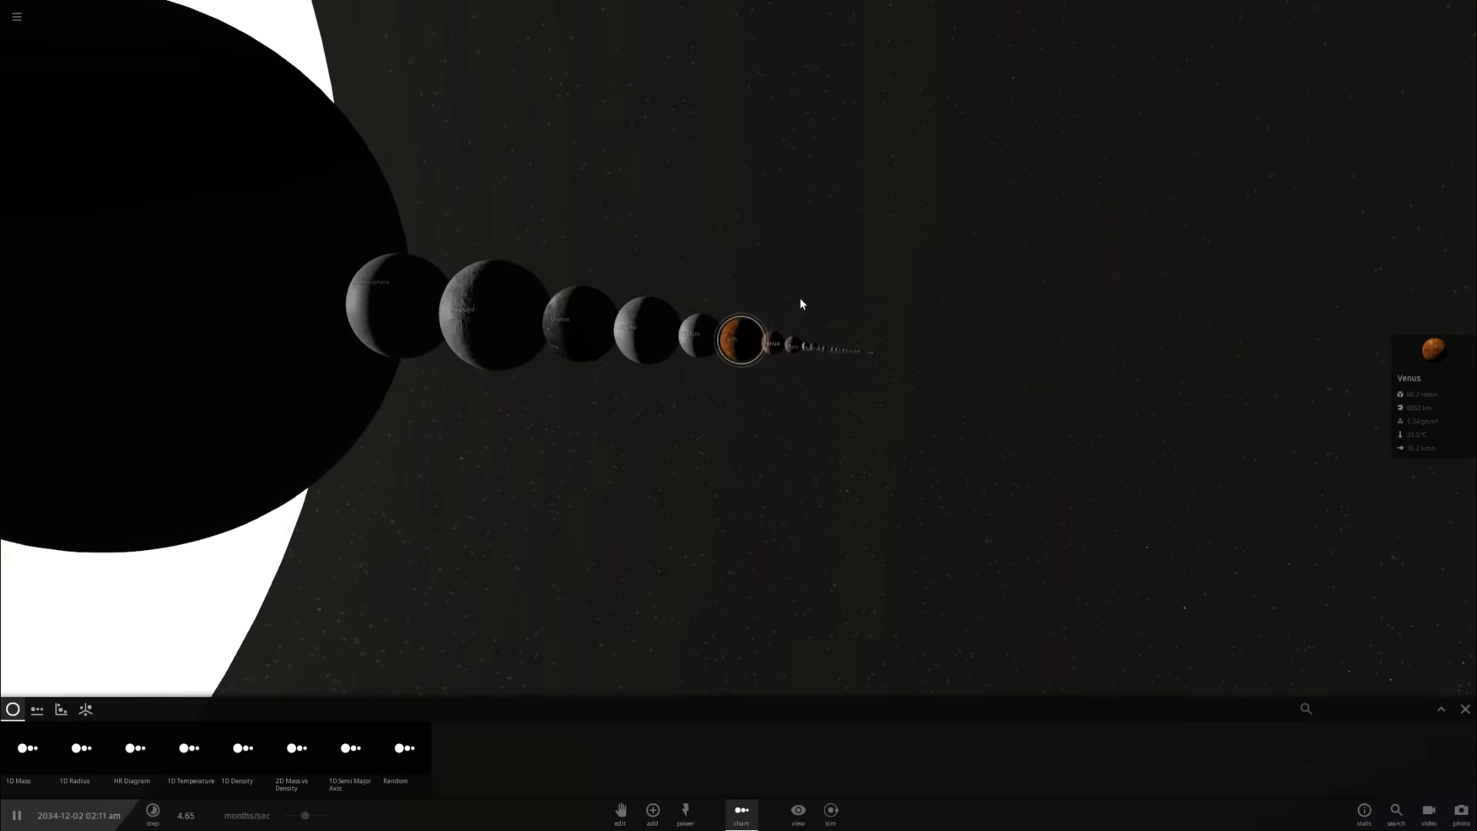
left_click(771, 356)
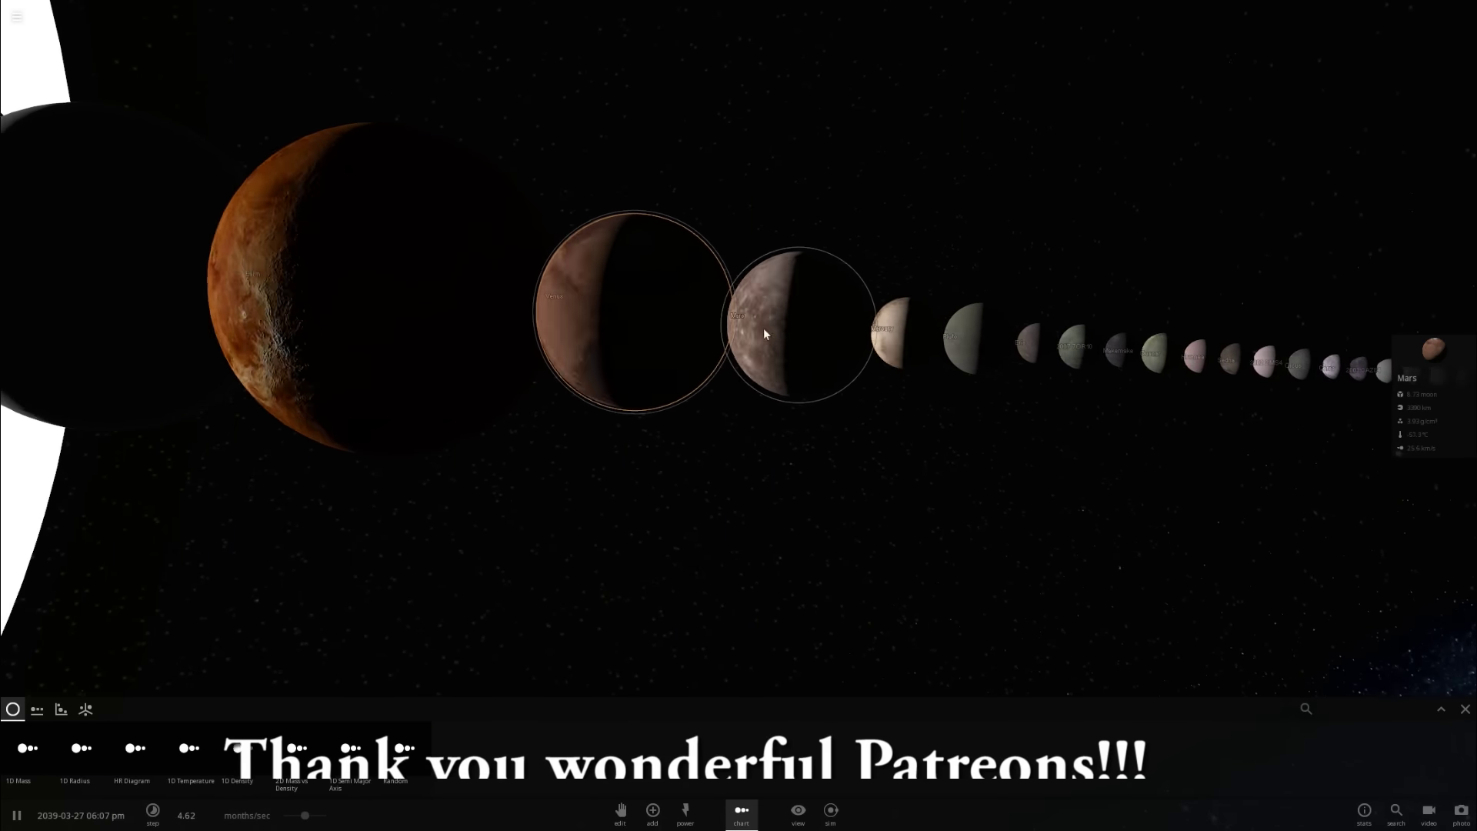
left_click(792, 327)
- Leave the comparison chart and view Atmosphere among the Solar System's orbits from far away
scroll(986, 352, "down", 3)
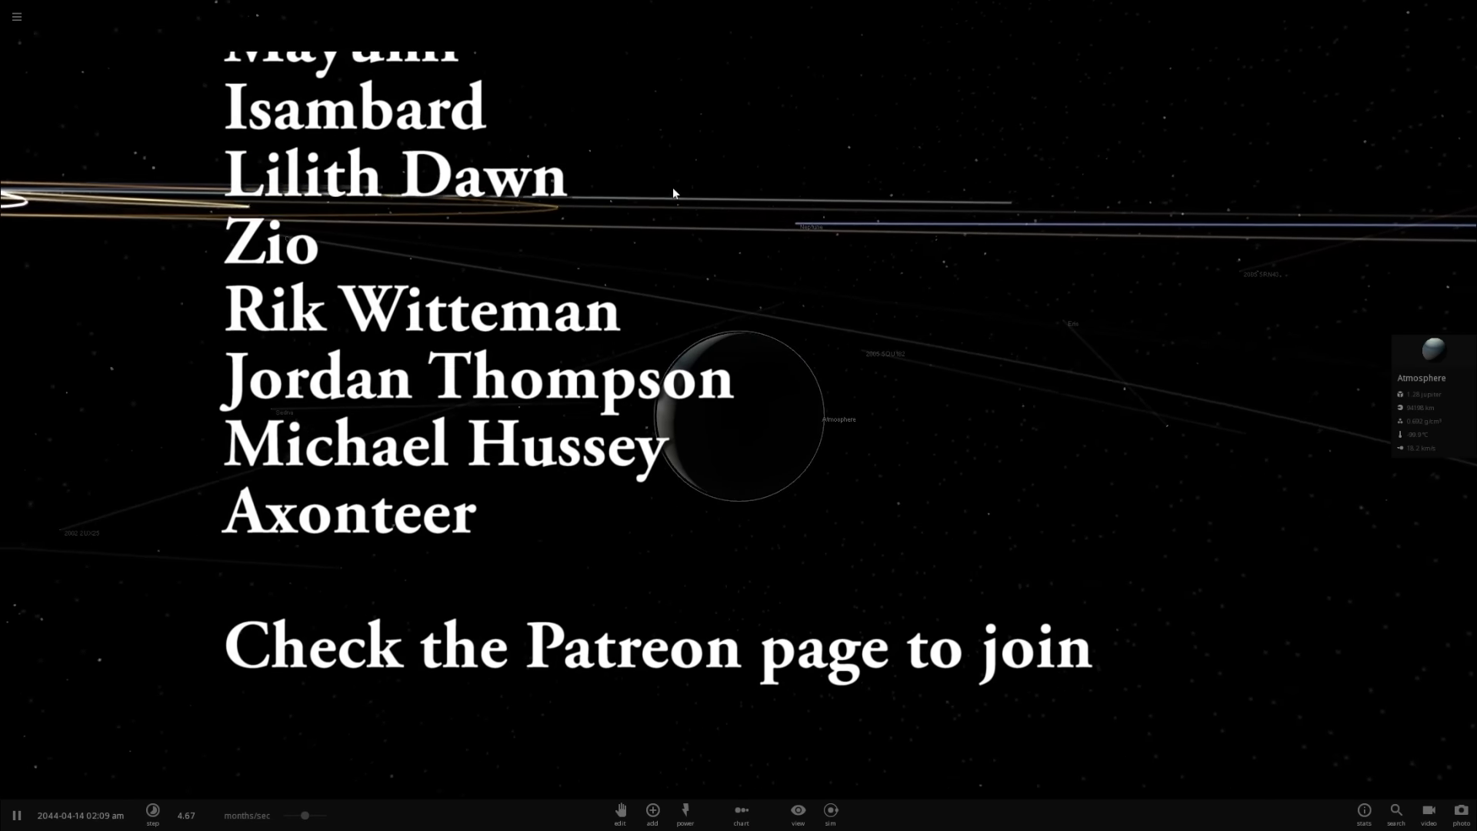
scroll(678, 454, "down", 6)
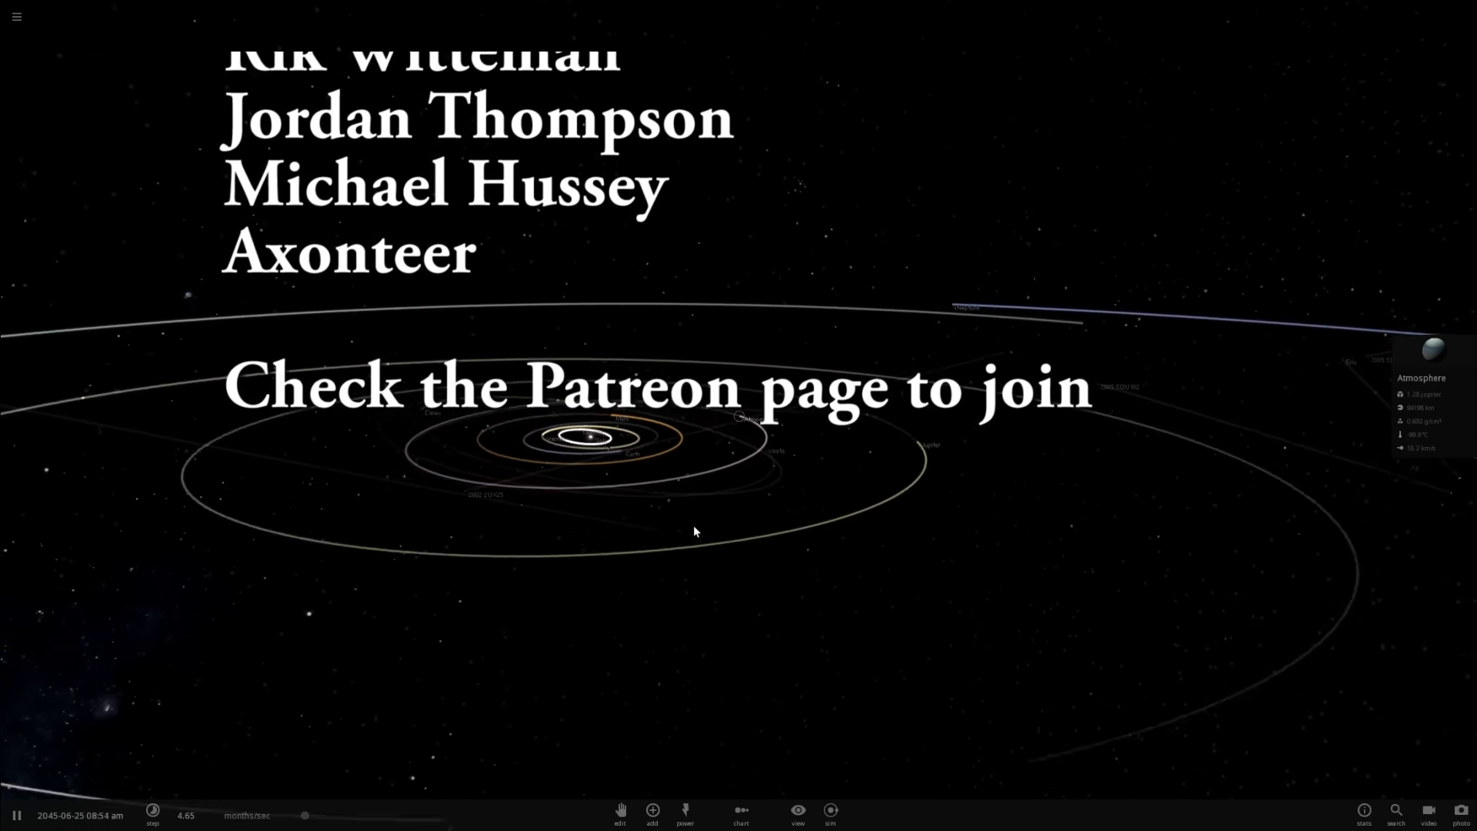